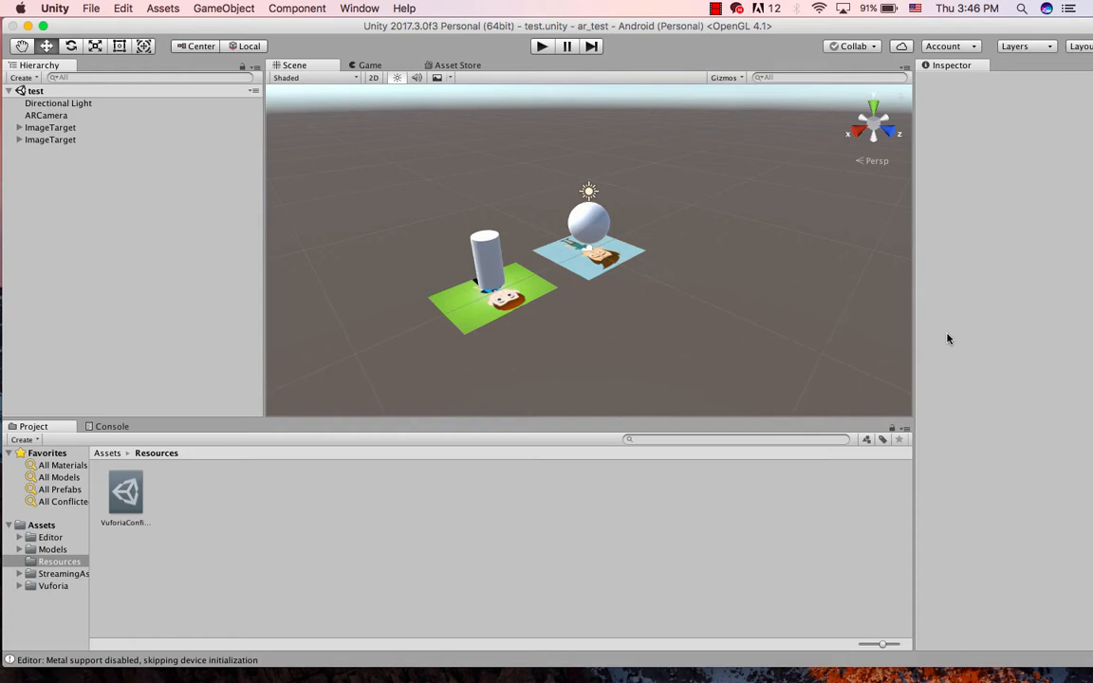
- Try to build the project for Android, saving the build as test in the ar_test folder
left_click(91, 9)
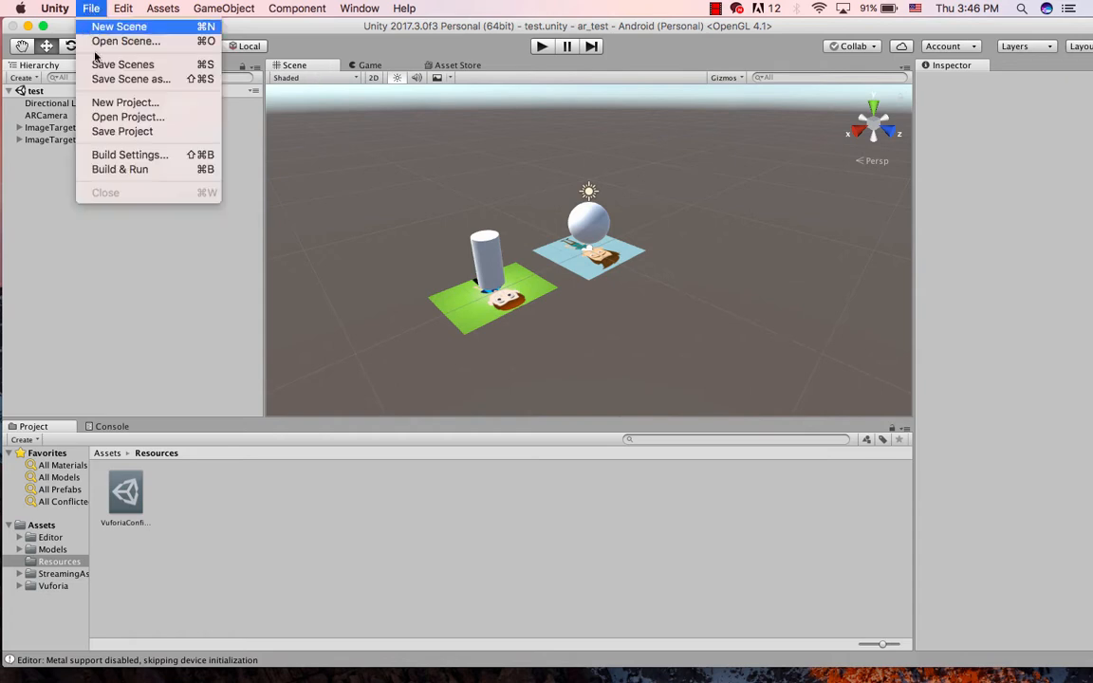
left_click(122, 158)
left_click_drag(376, 95, 321, 83)
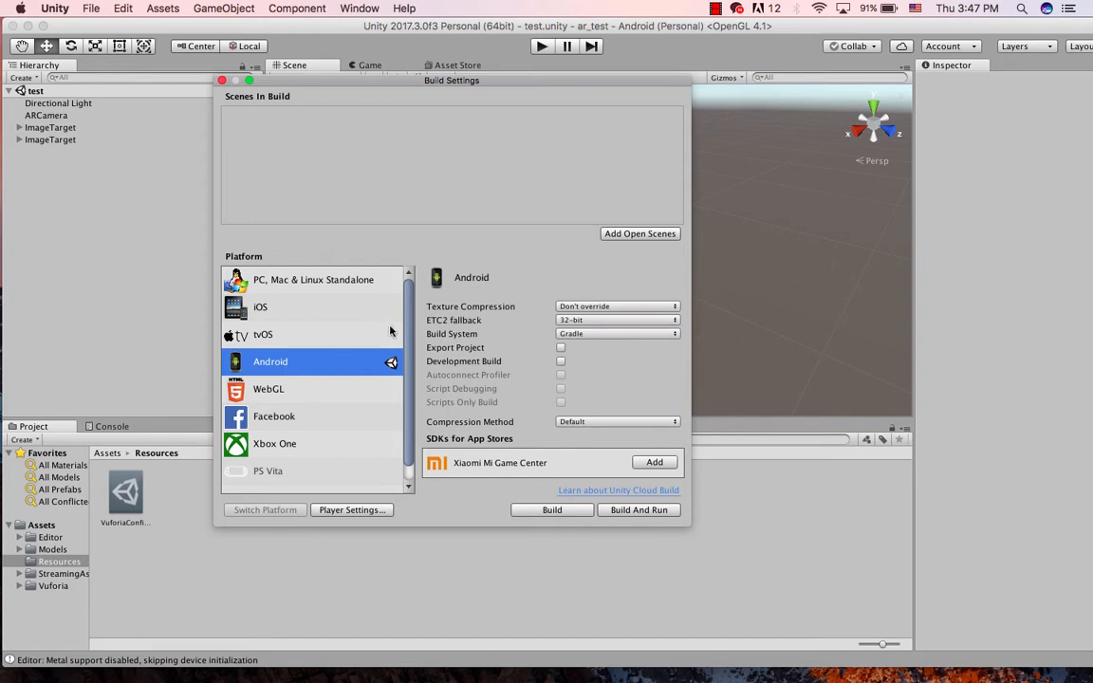
left_click(545, 512)
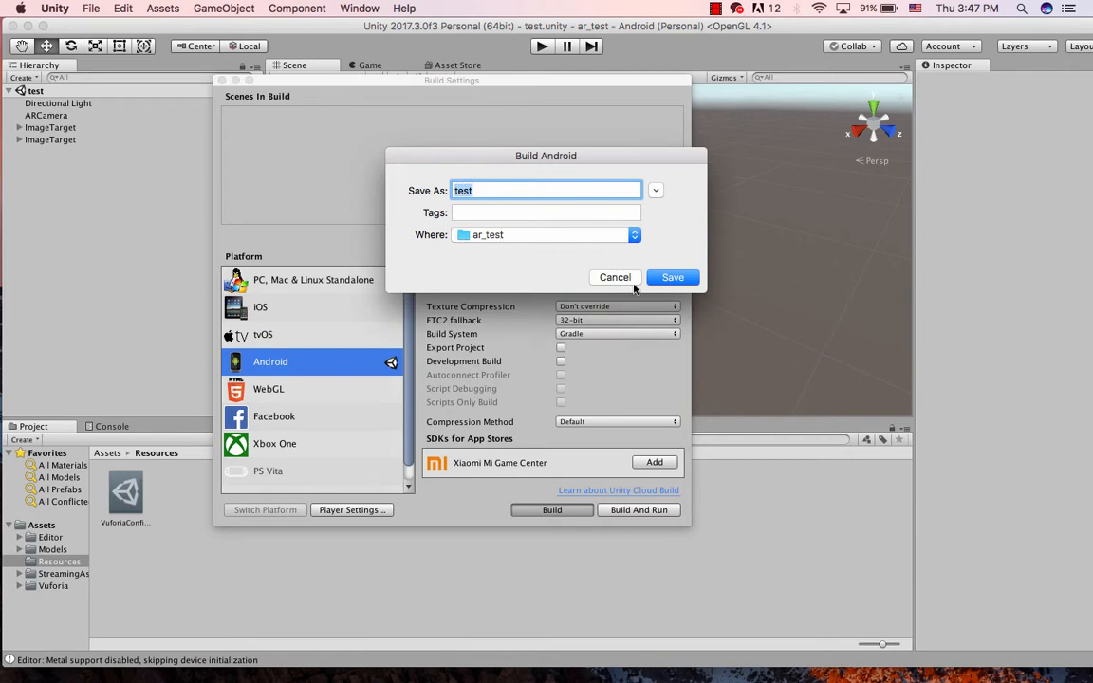
left_click(664, 277)
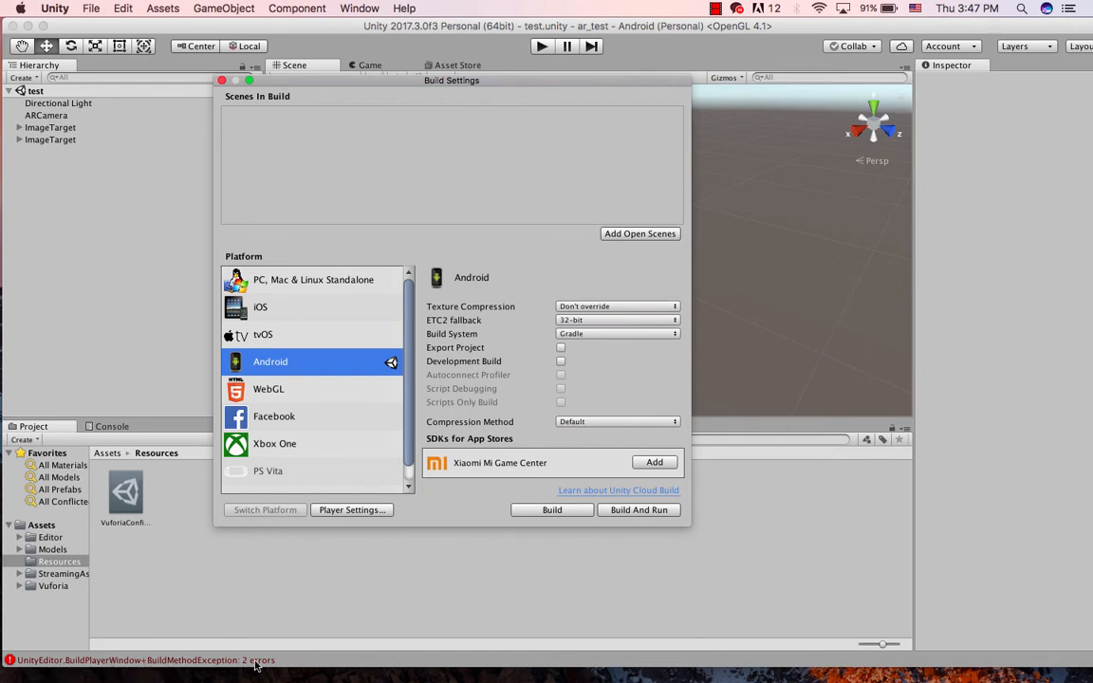
- Close the build settings and read the Android TV compatibility error in the console
left_click(221, 79)
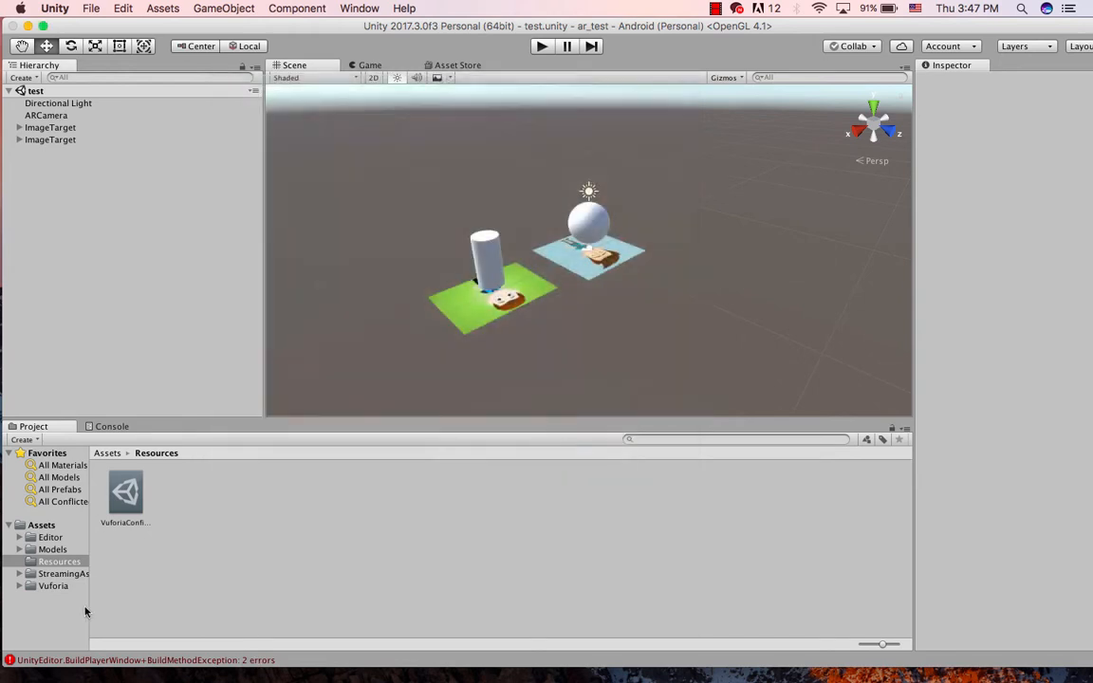
left_click(111, 426)
left_click(103, 457)
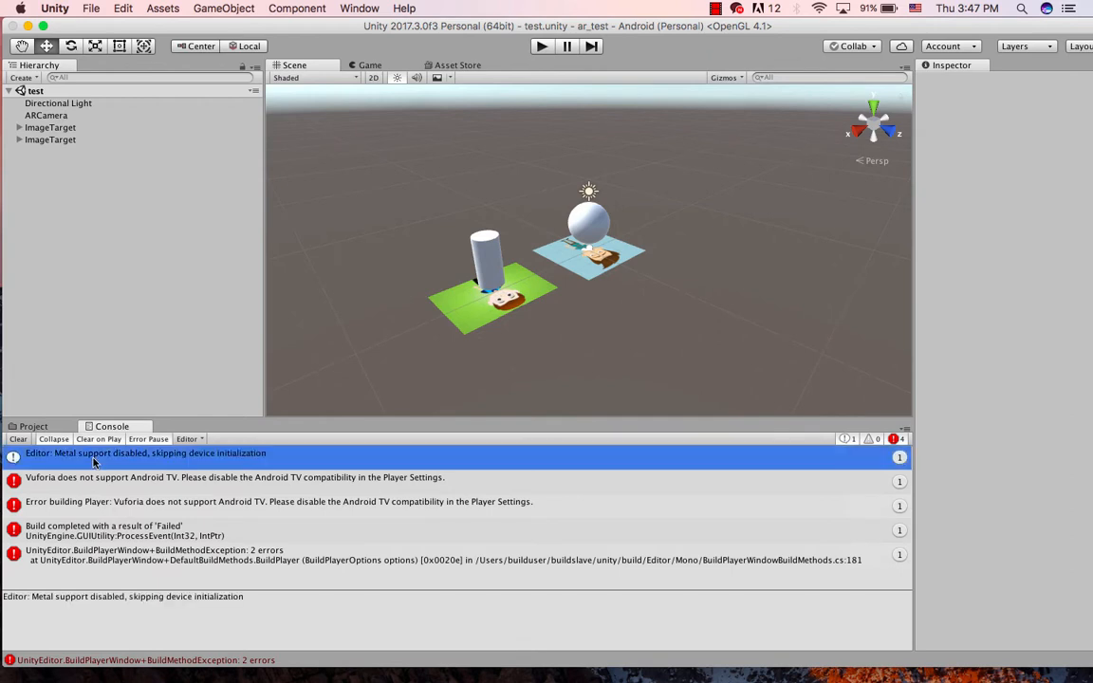
left_click(88, 485)
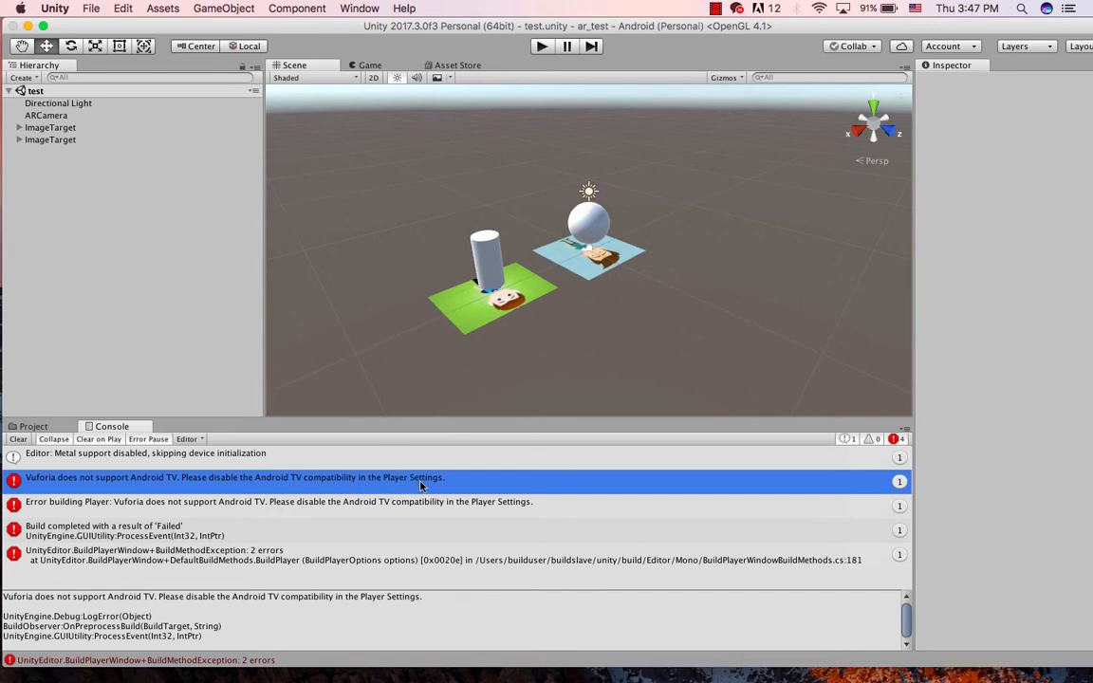
- Find the Player project settings by searching the commands for "Player", and open them
left_click(118, 8)
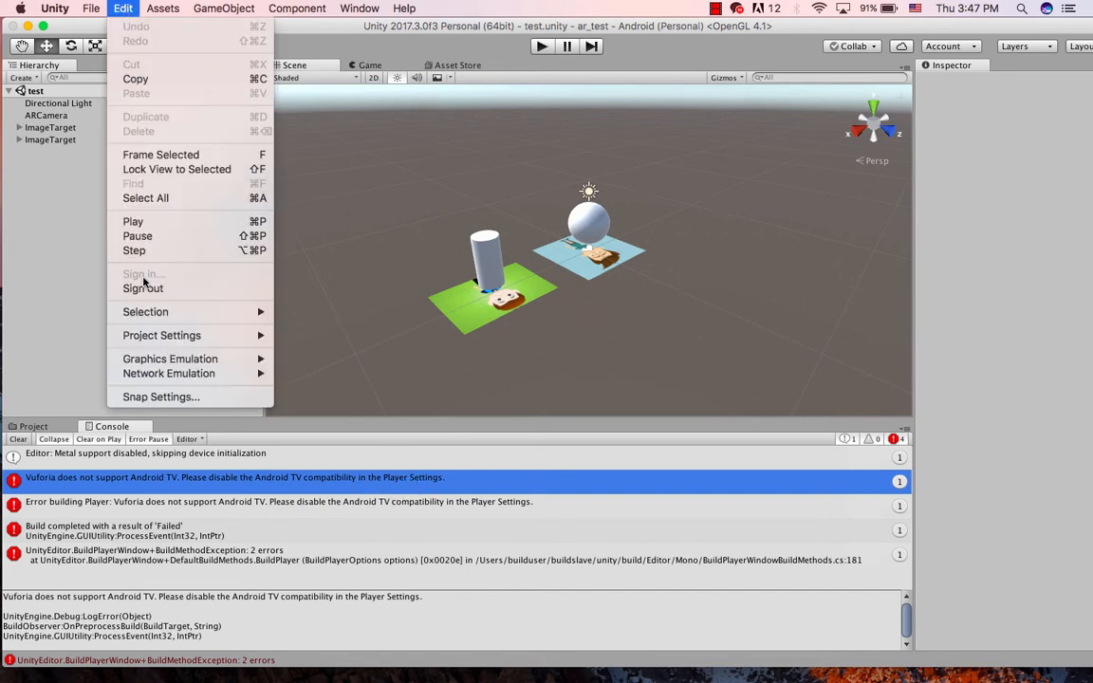
mouse_move(154, 341)
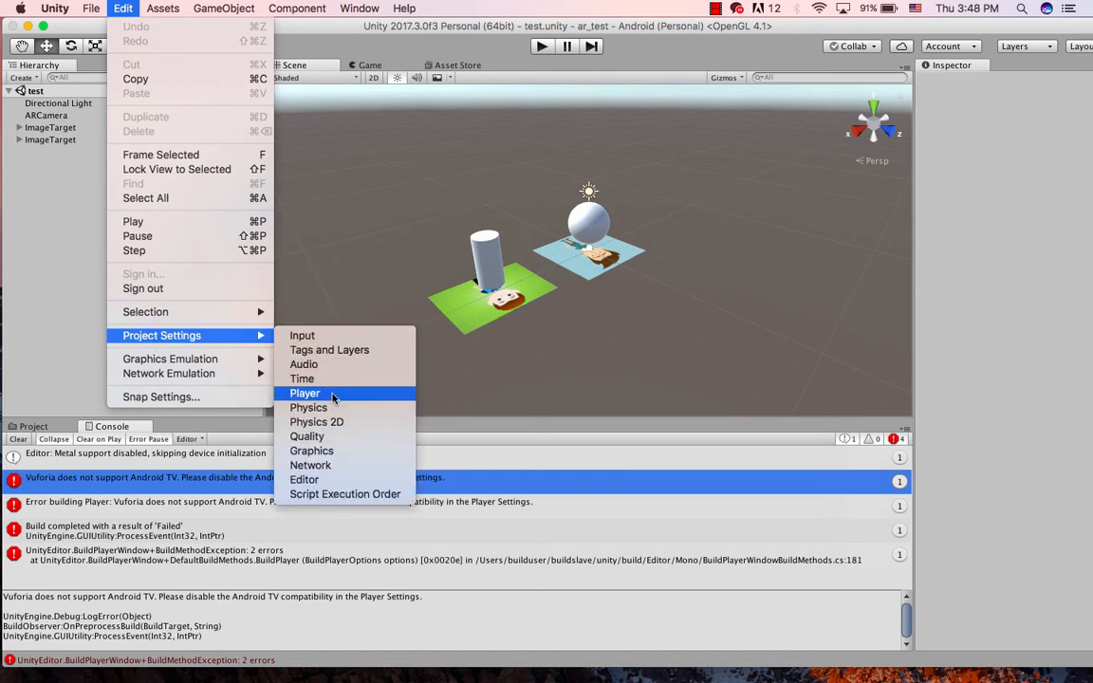
left_click(409, 9)
left_click(410, 10)
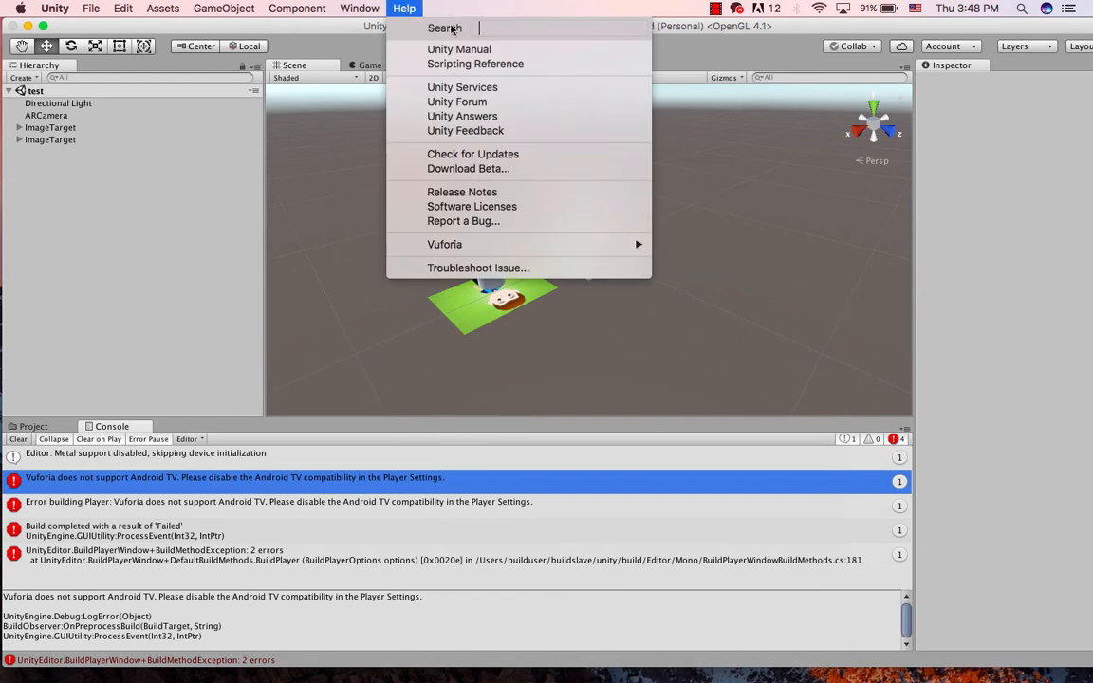
type("Player")
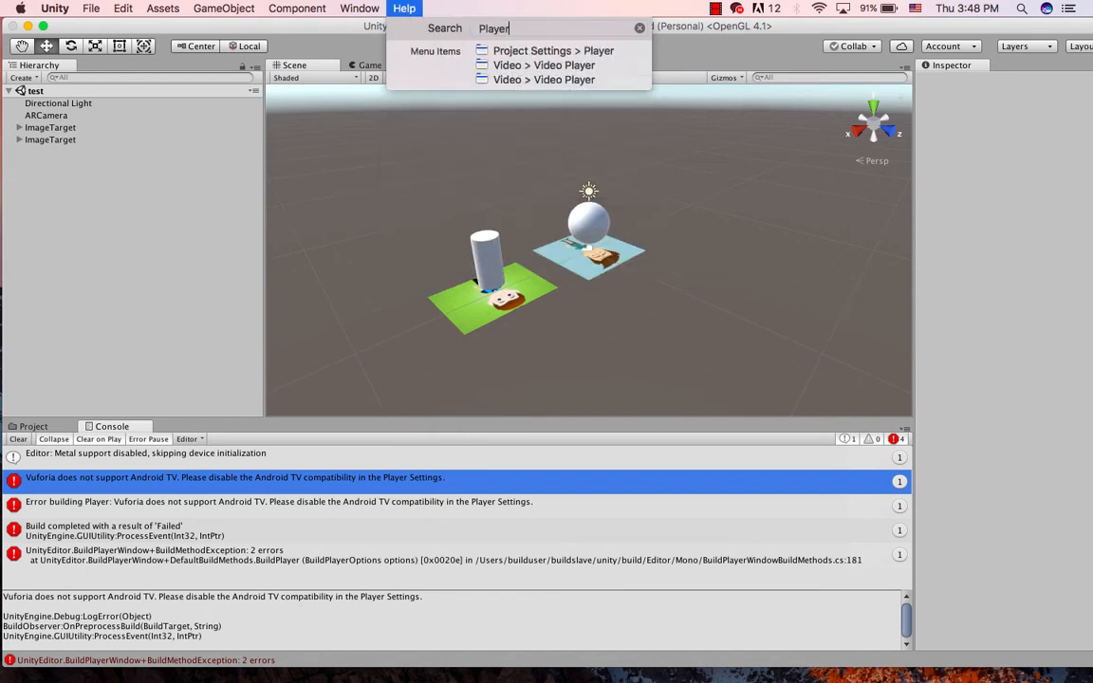
key("Down")
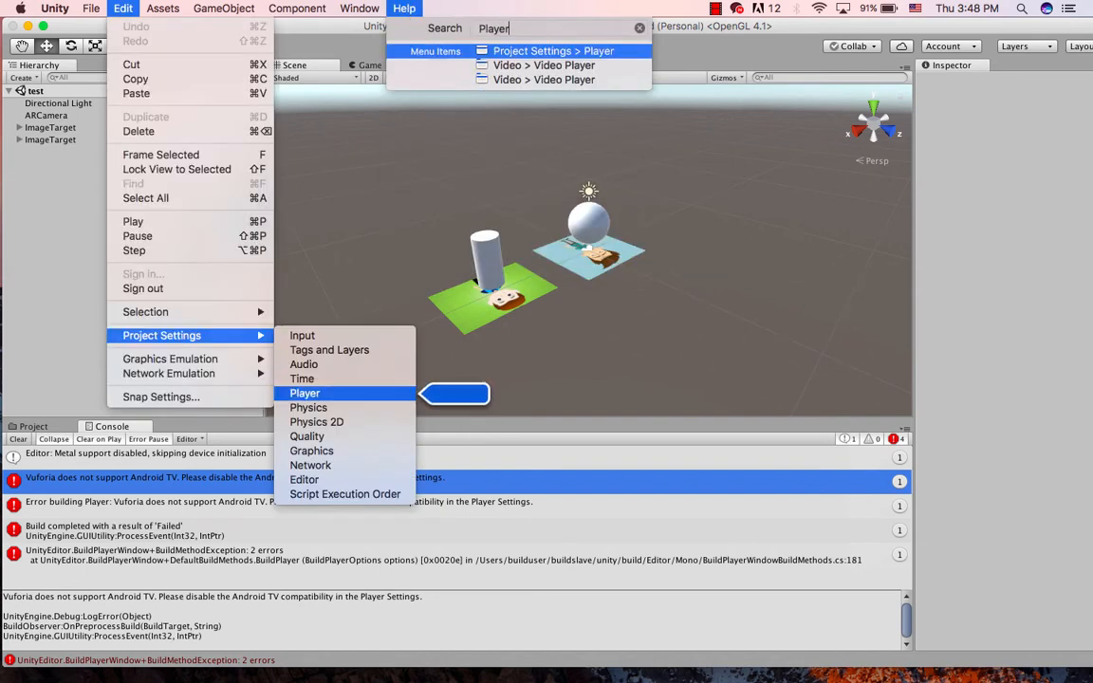
left_click(539, 49)
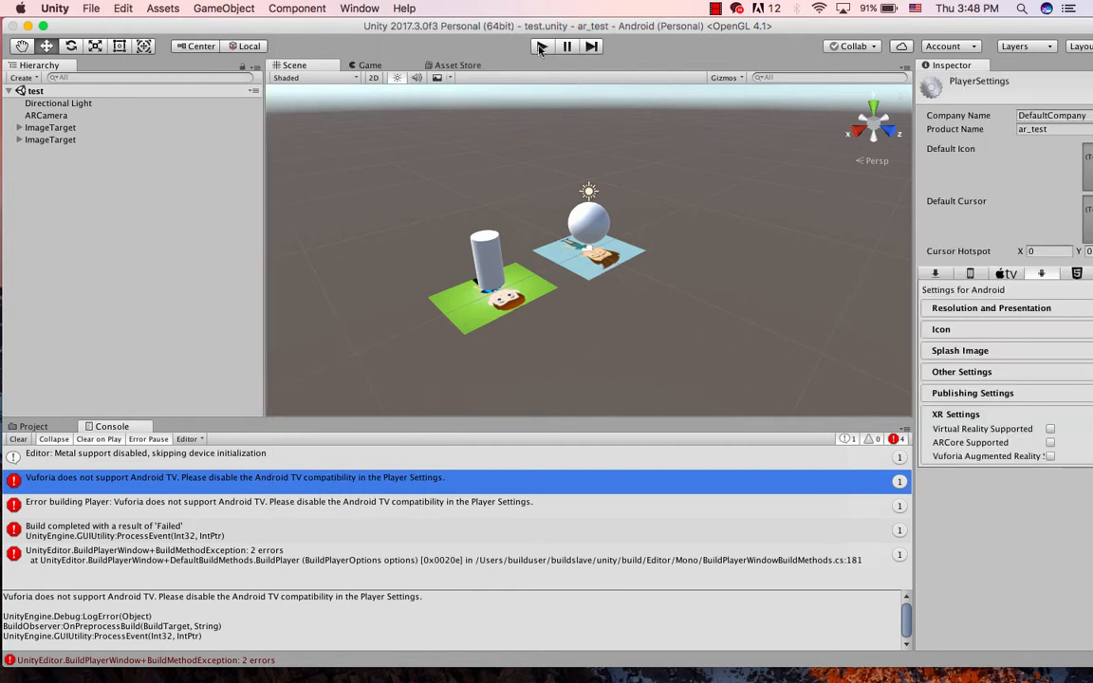
- Widen the Inspector, then shrink and reposition the editor window so that it fits entirely on screen
left_click_drag(915, 190, 818, 190)
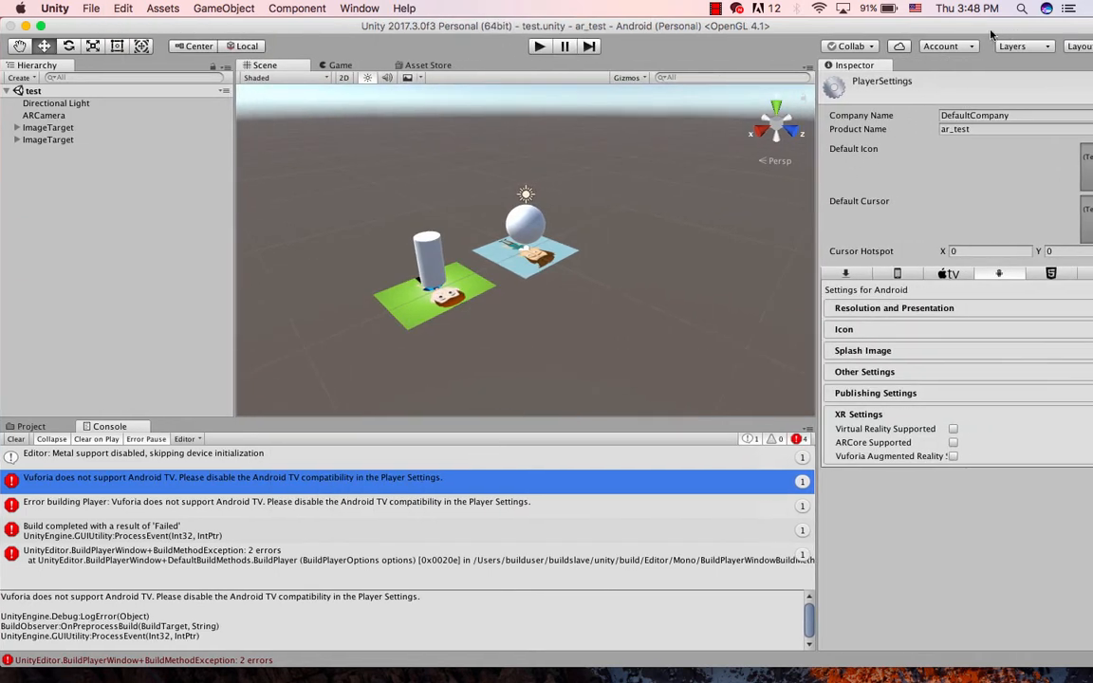
left_click_drag(910, 26, 866, 26)
mouse_move(1088, 669)
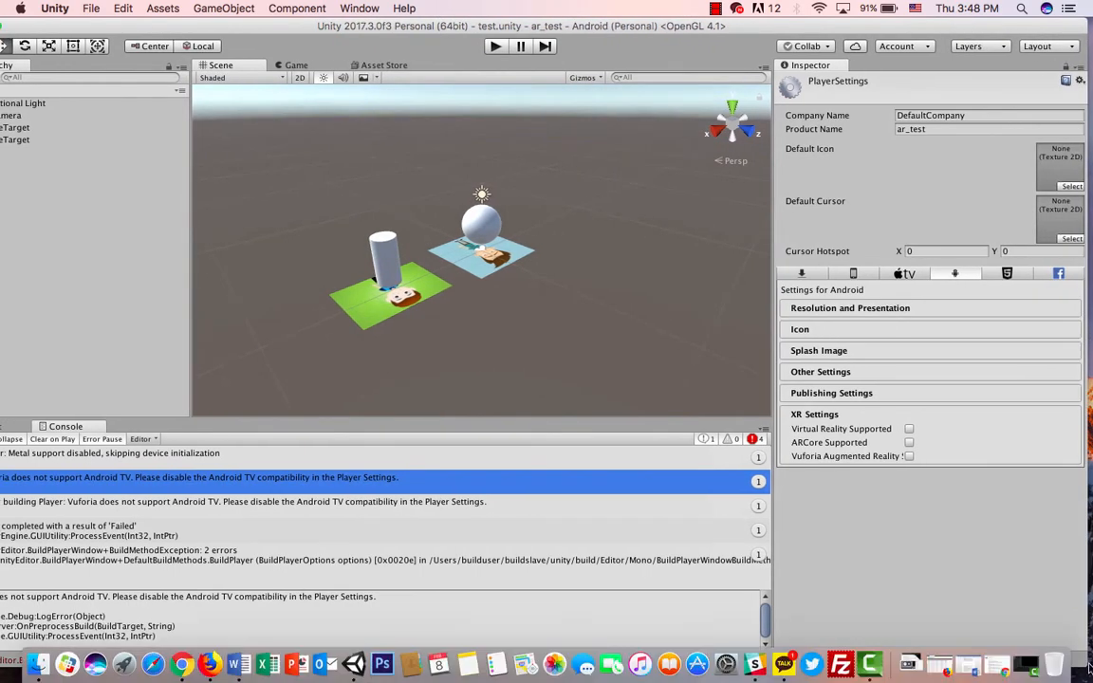
left_click_drag(1088, 668, 1063, 655)
left_click(1033, 646)
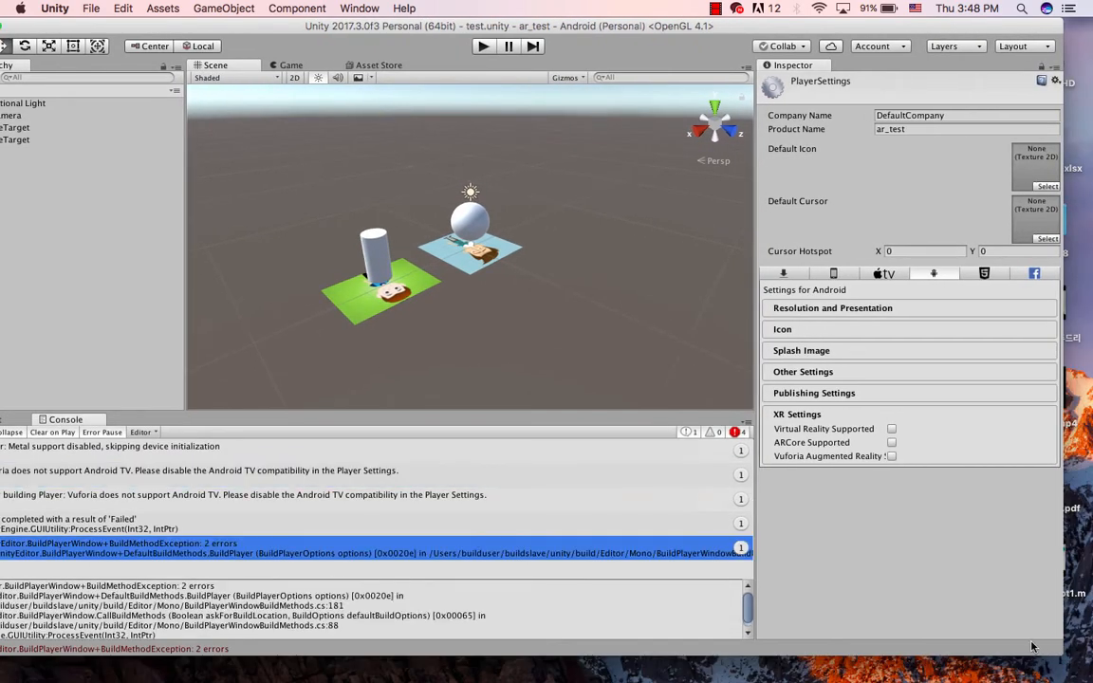
left_click_drag(686, 27, 712, 27)
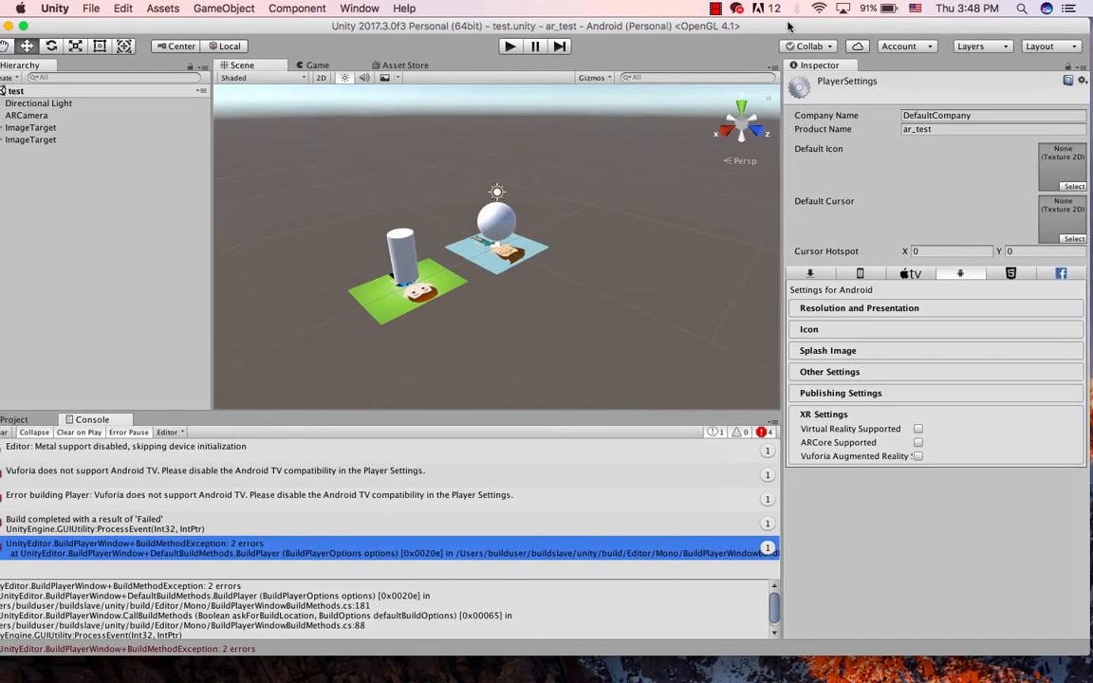
left_click_drag(1089, 655, 1006, 652)
left_click_drag(743, 26, 791, 25)
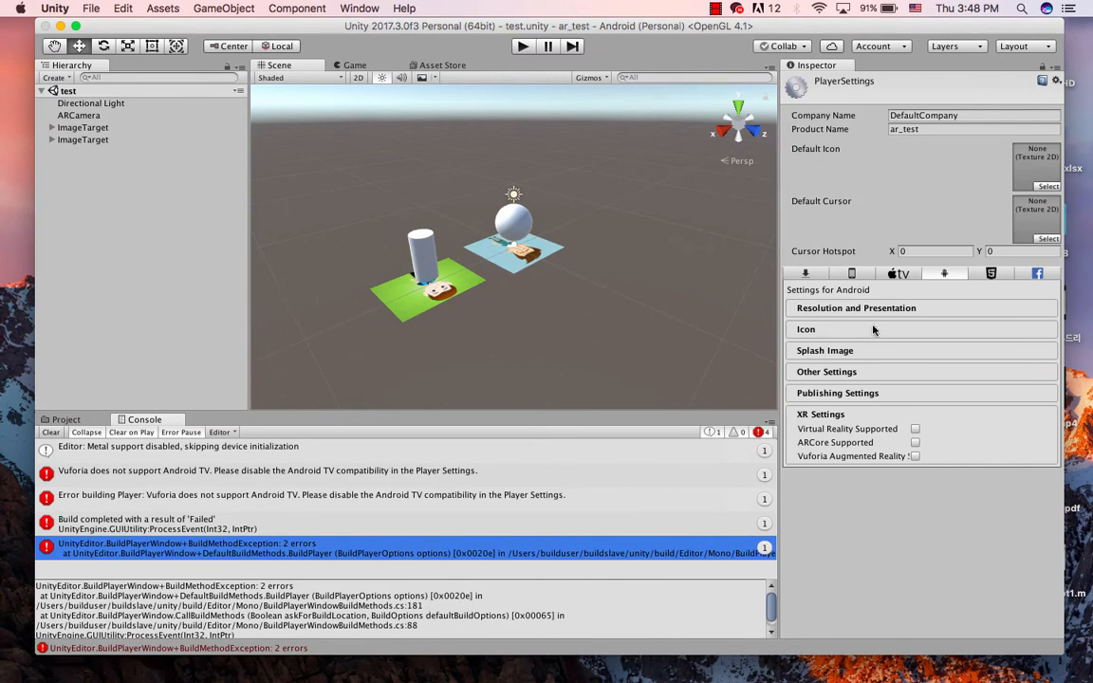
- Compare the standalone, iOS, tvOS and Android player settings, toggling Vuforia Augmented Reality support for Android on and back off
left_click(813, 275)
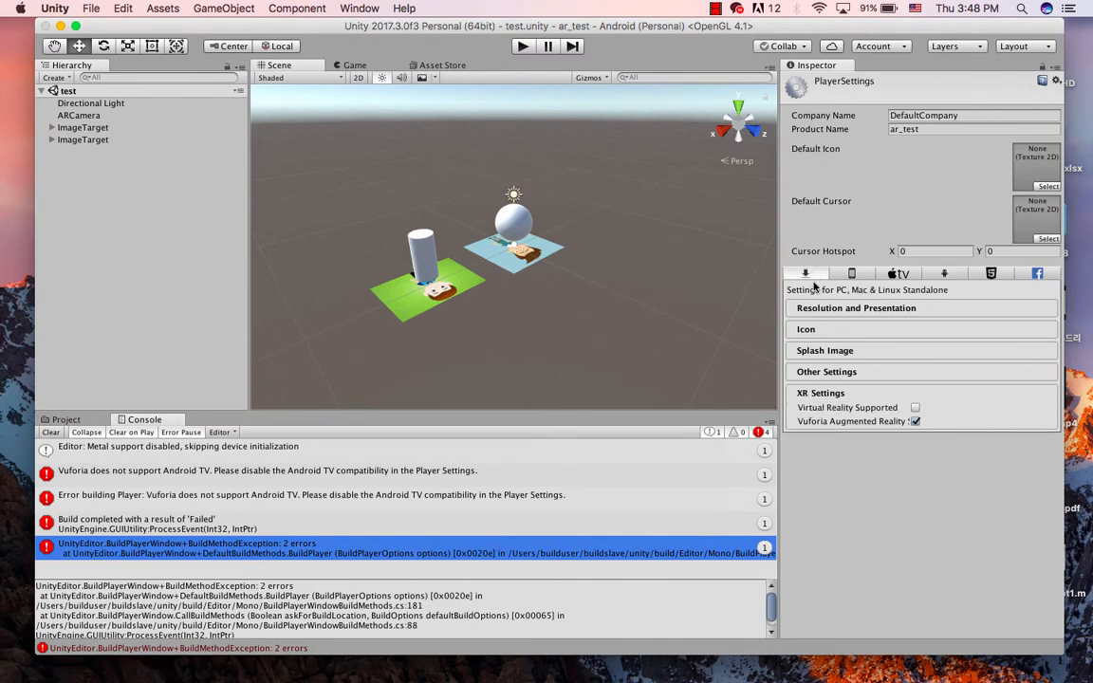
left_click(852, 275)
left_click(901, 275)
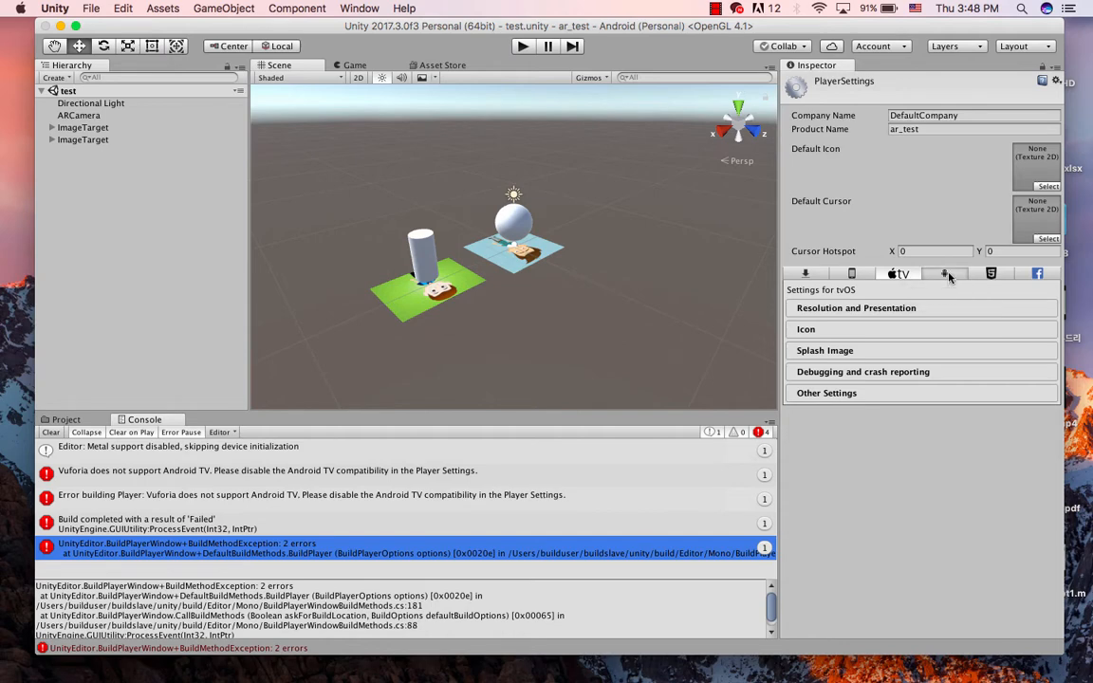
left_click(946, 276)
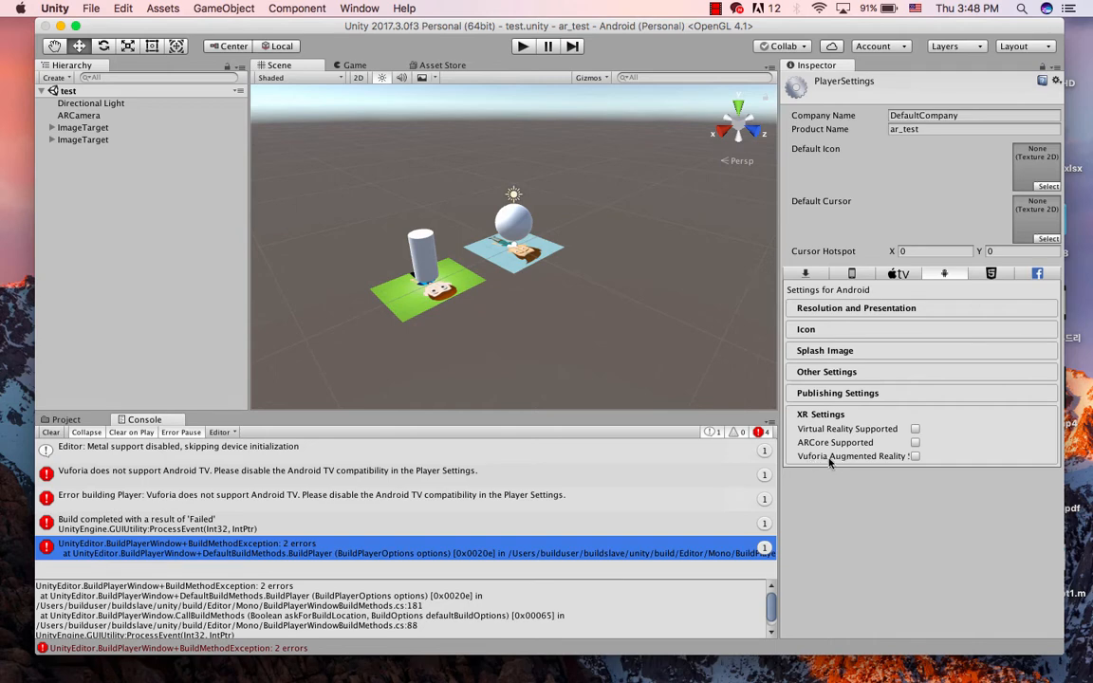
left_click(915, 458)
left_click(915, 457)
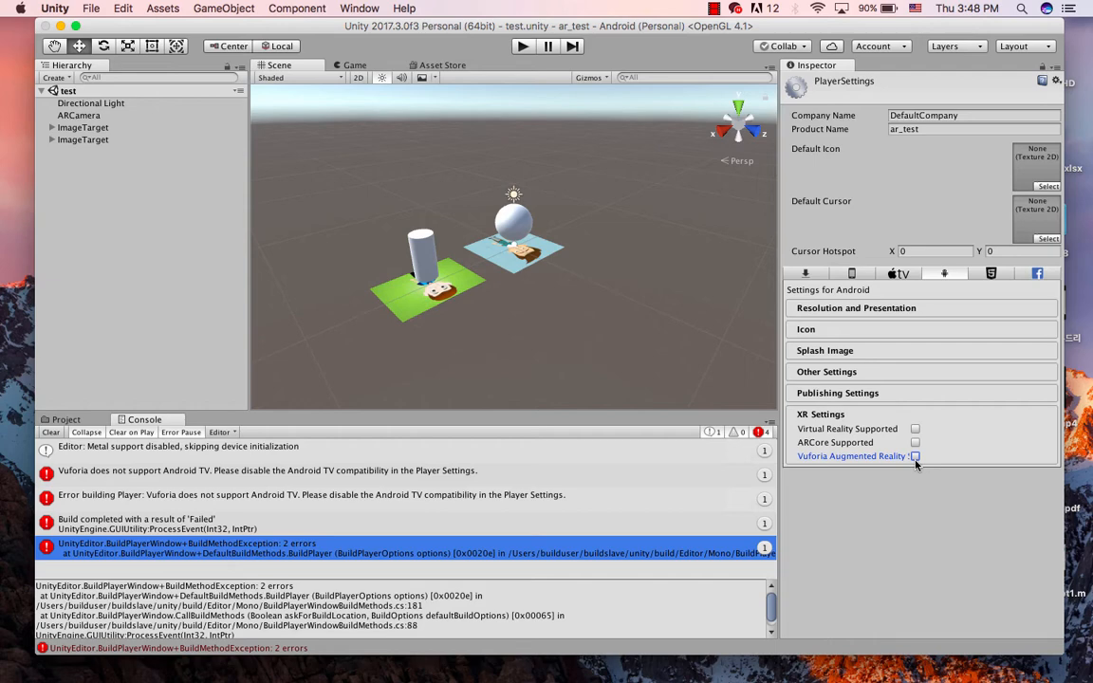
- Look through Android's Resolution and Presentation, Icon and Splash Image settings for the TV compatibility option
left_click(841, 313)
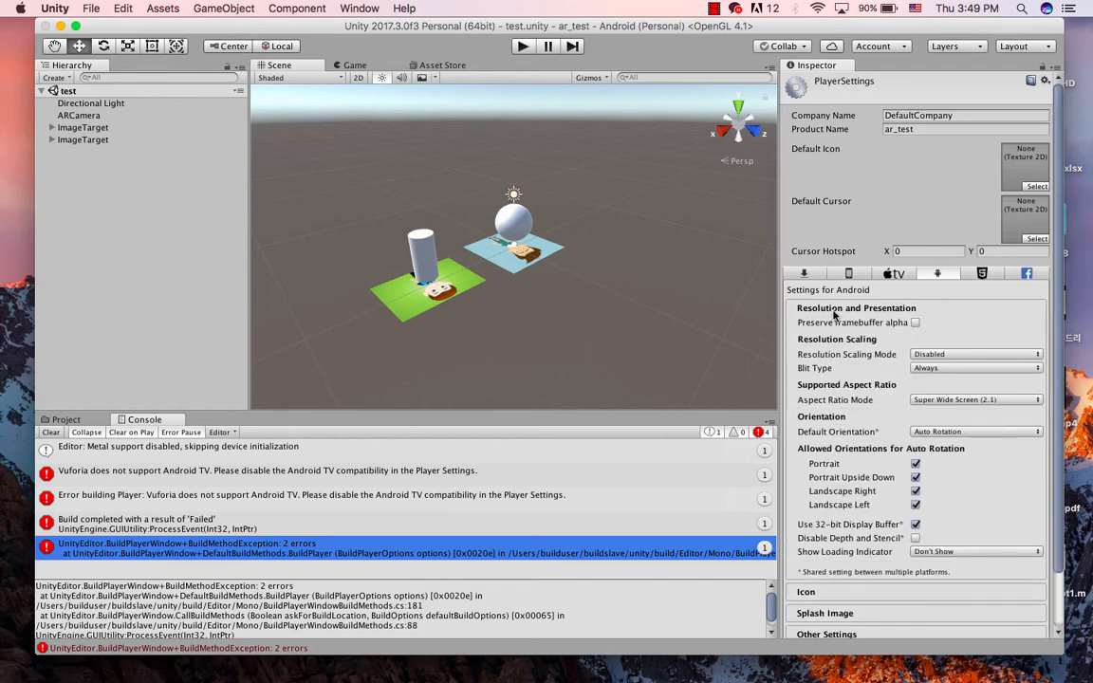
scroll(834, 303, "down", 3)
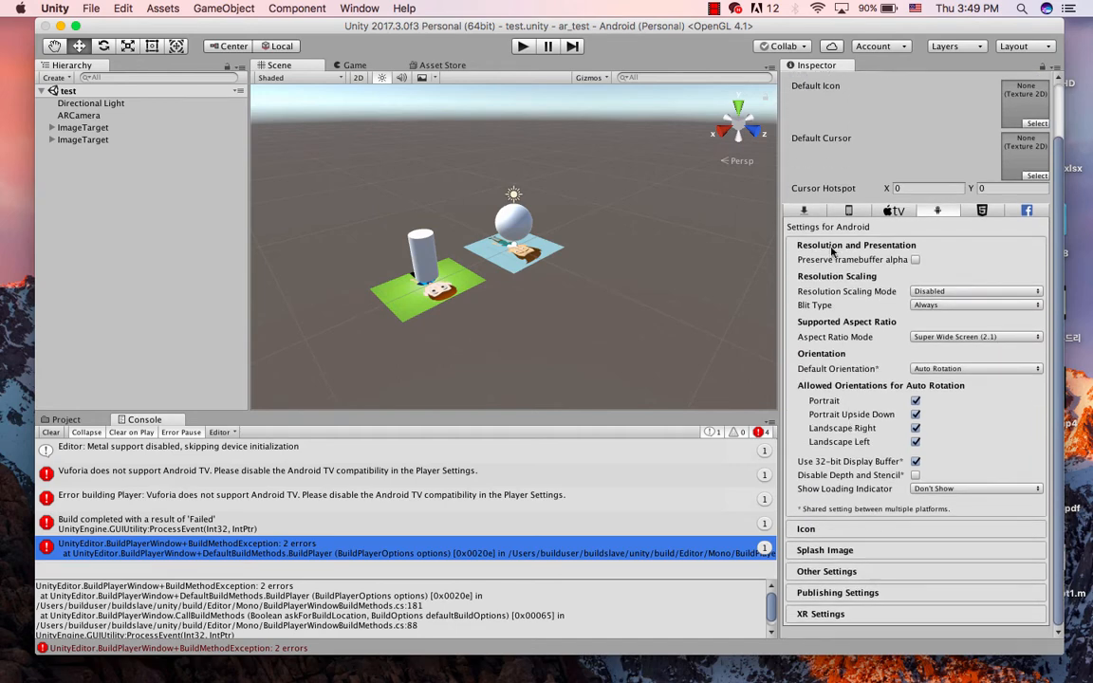
left_click(831, 249)
left_click(822, 331)
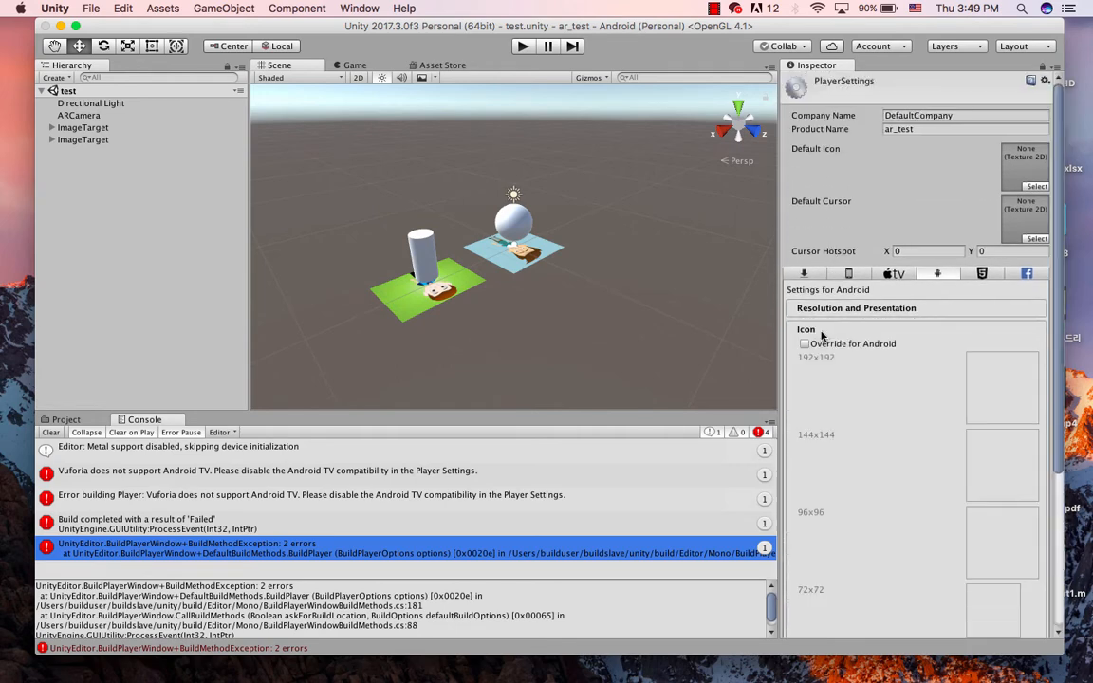
scroll(835, 459, "down", 5)
scroll(835, 458, "up", 5)
left_click(833, 329)
left_click(826, 351)
scroll(839, 418, "down", 3)
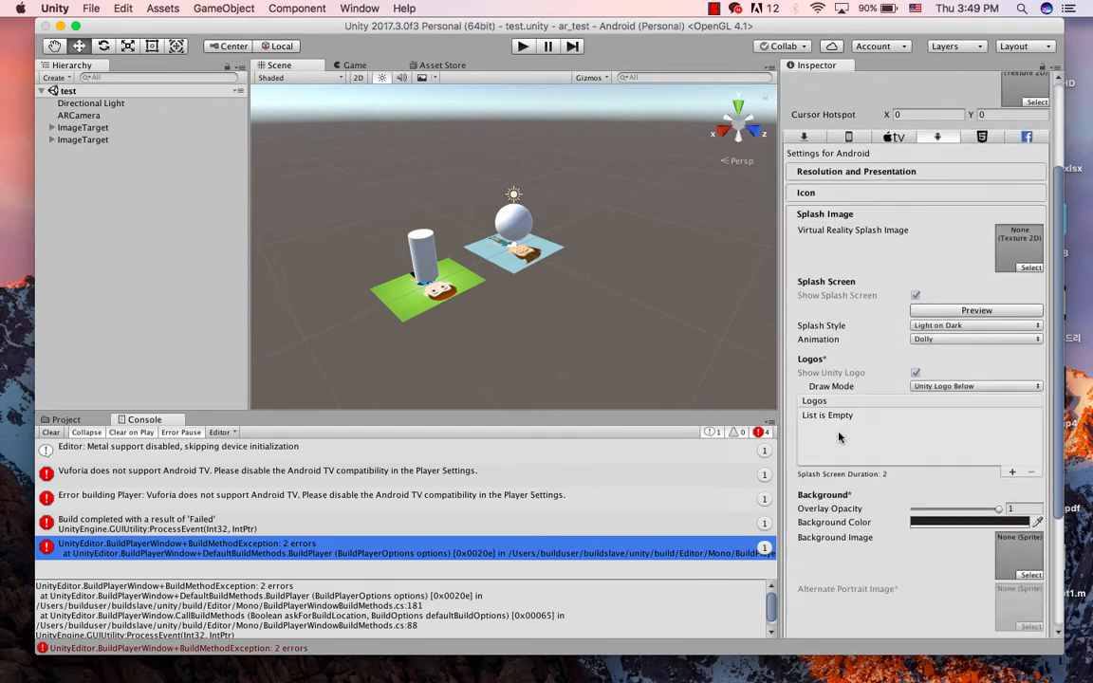
scroll(838, 437, "down", 4)
scroll(839, 437, "up", 5)
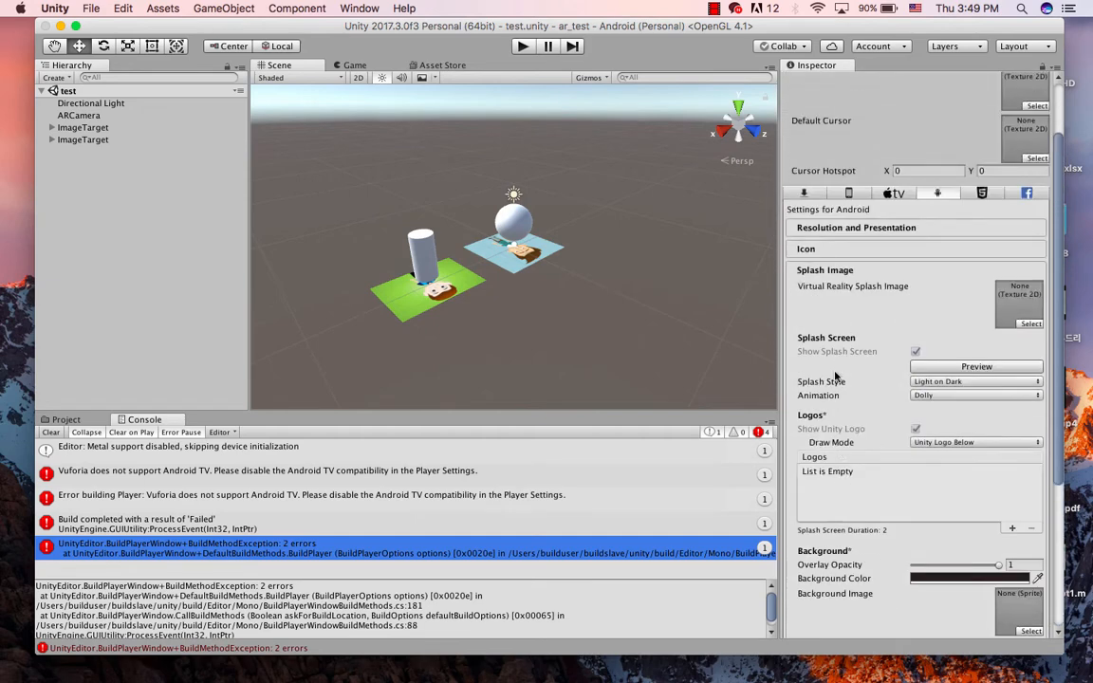
left_click(840, 274)
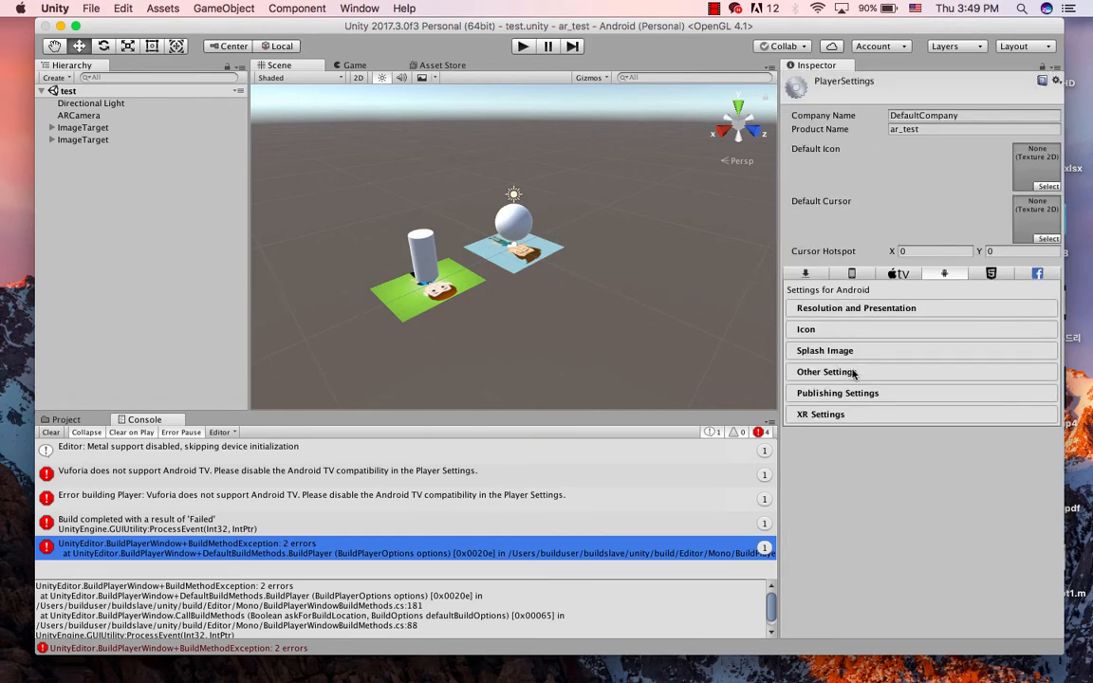
- Disable Android TV Compatibility in the Other Settings section of the Android player settings
left_click(853, 373)
scroll(868, 450, "down", 6)
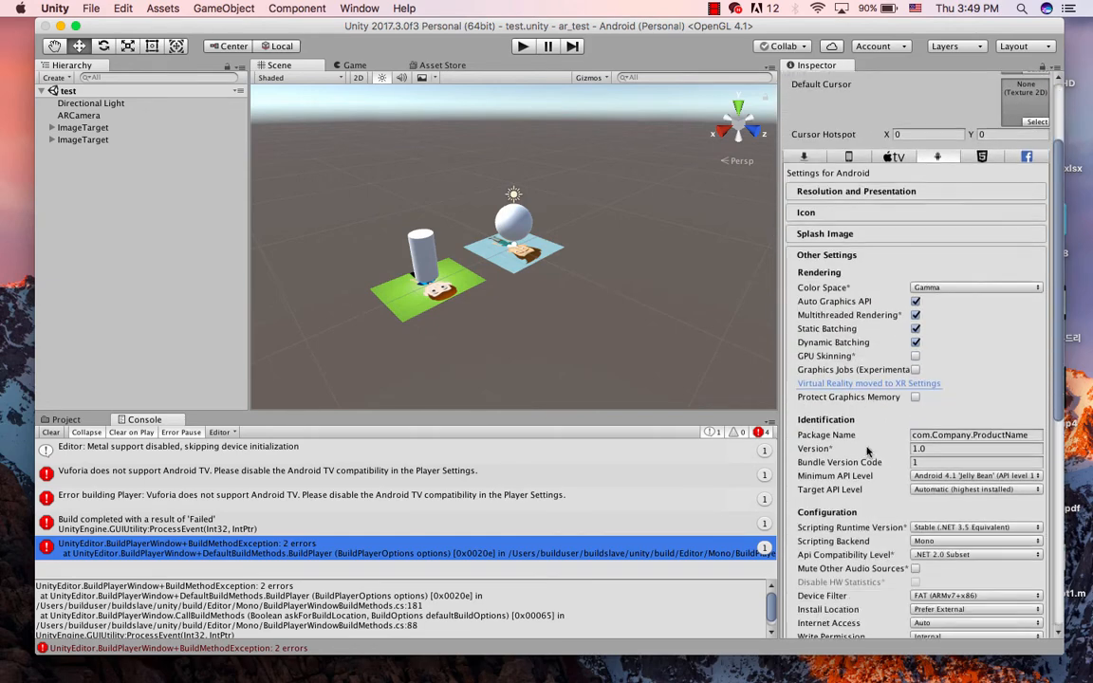
scroll(867, 452, "down", 2)
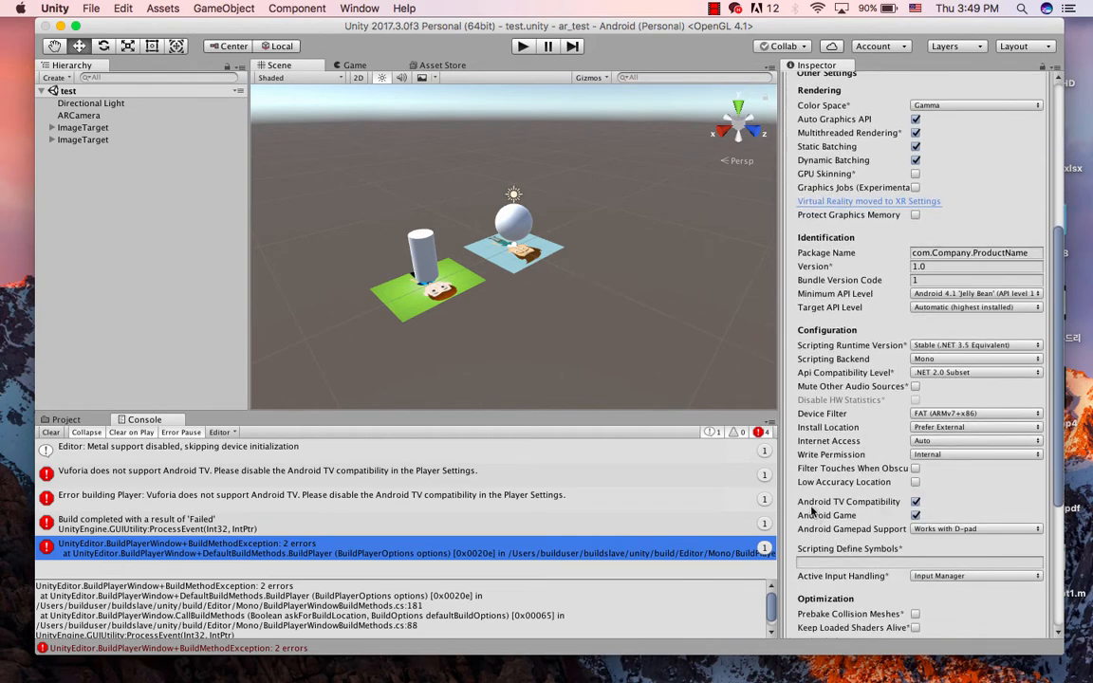
left_click(916, 501)
- Try the Android build again as test in the ar_test folder, choosing to use the highest installed SDK build tools
left_click(92, 10)
left_click(128, 154)
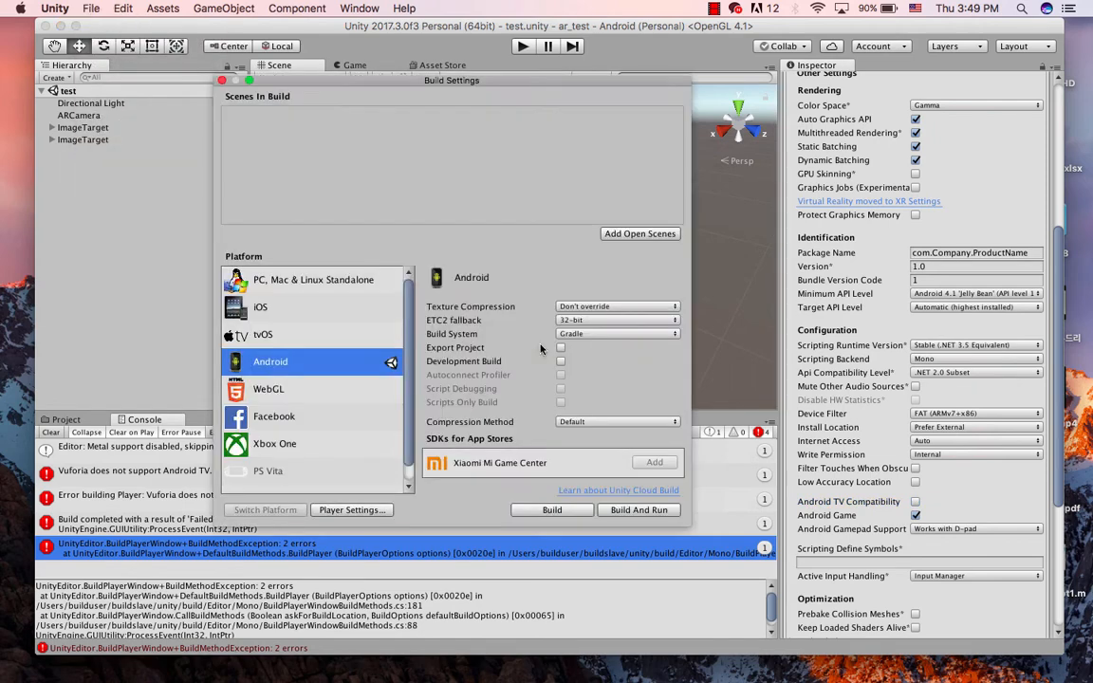
left_click(552, 510)
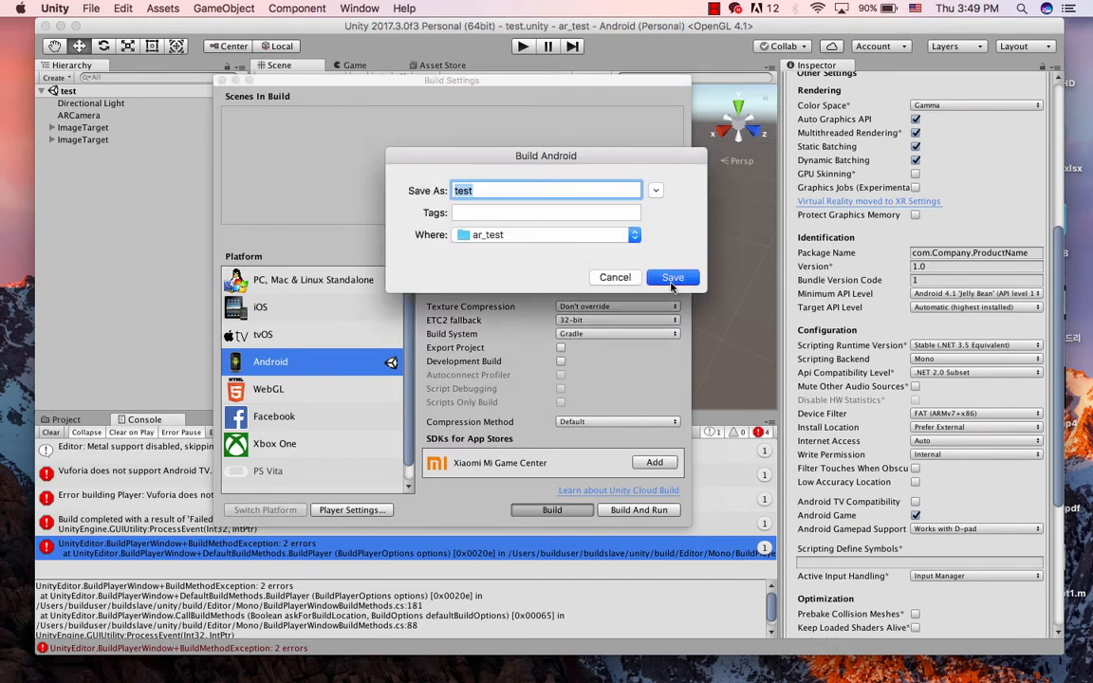
left_click(672, 278)
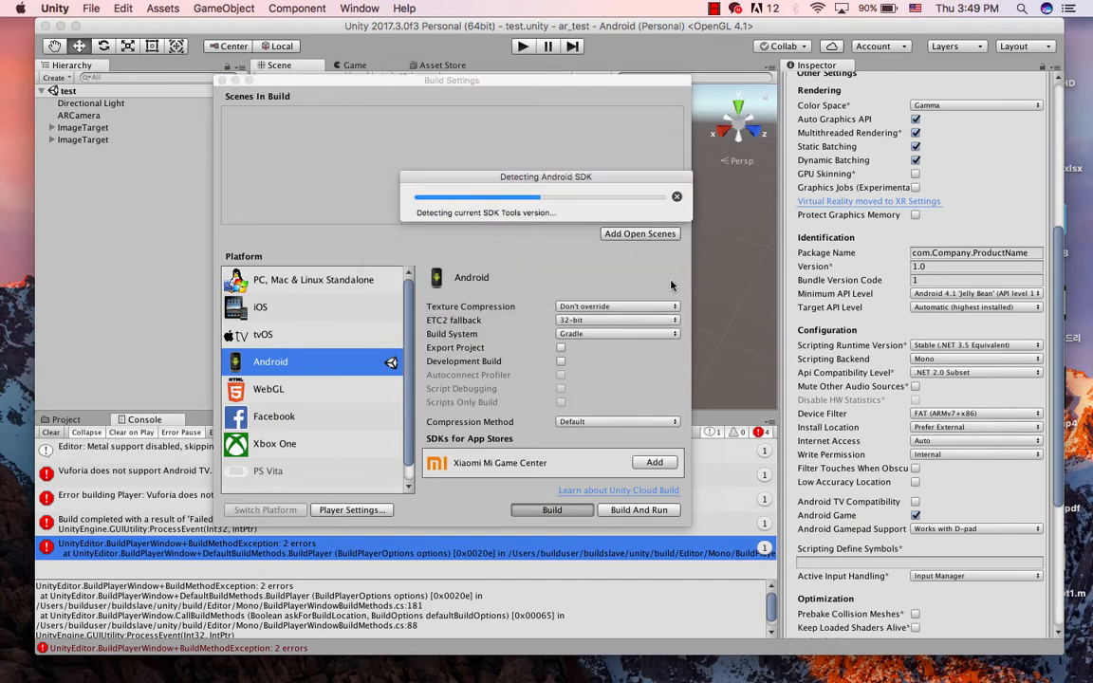
left_click_drag(632, 177, 644, 177)
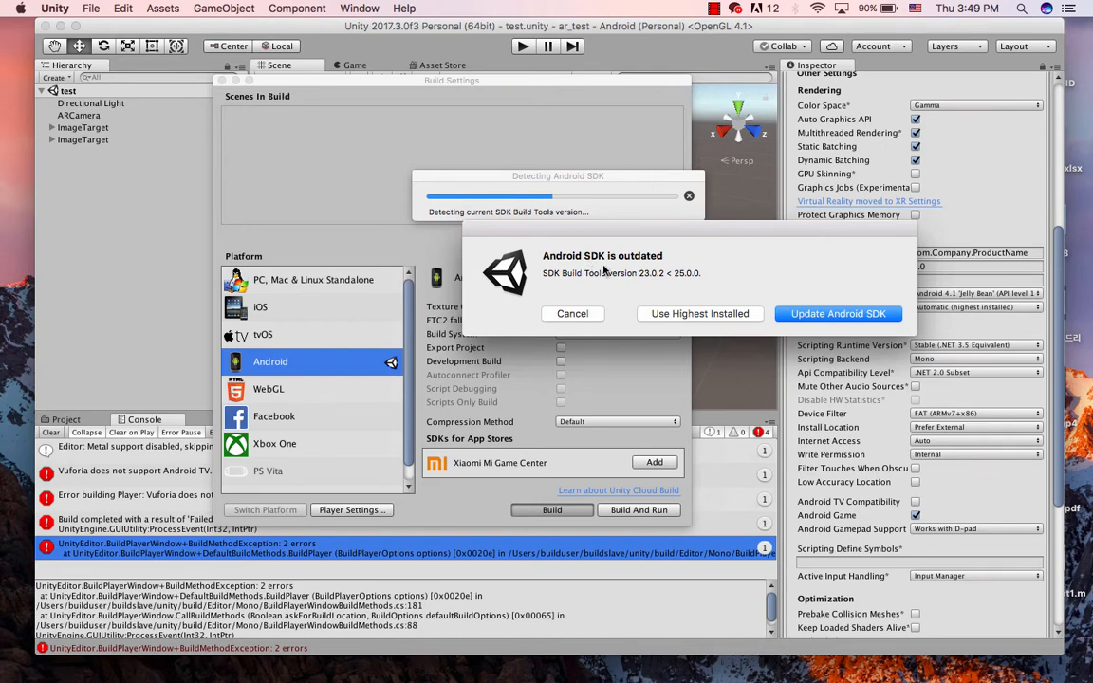
left_click(669, 320)
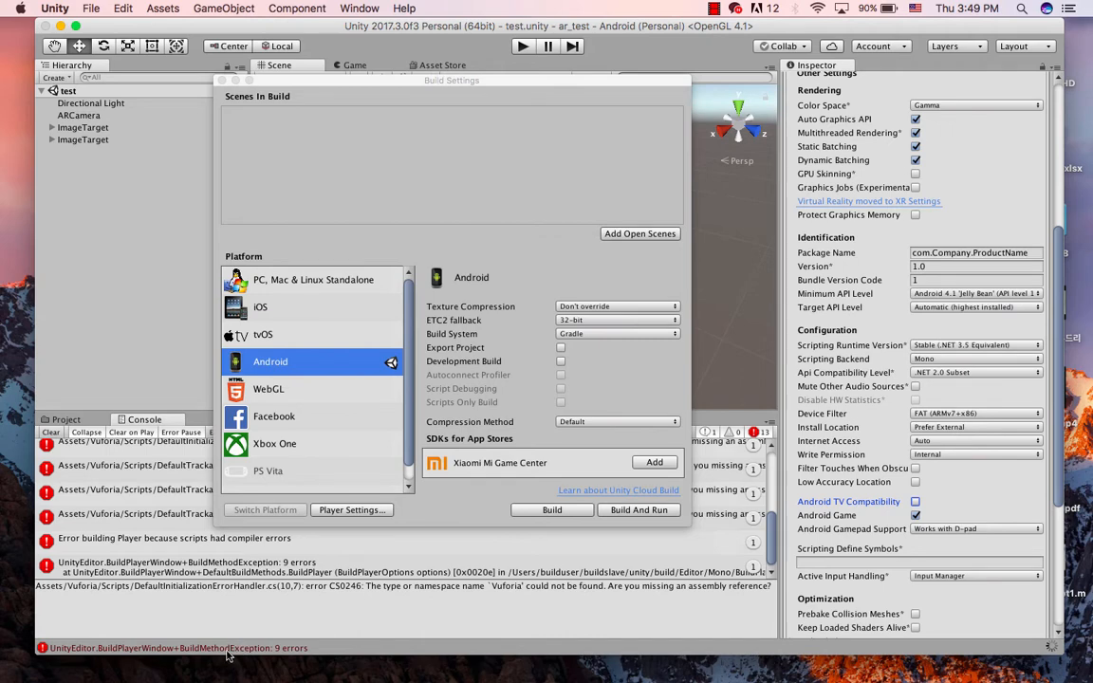
- Review the latest Android build errors in the Console, including the Android TV compatibility entry, after closing the Build Settings window
left_click(456, 566)
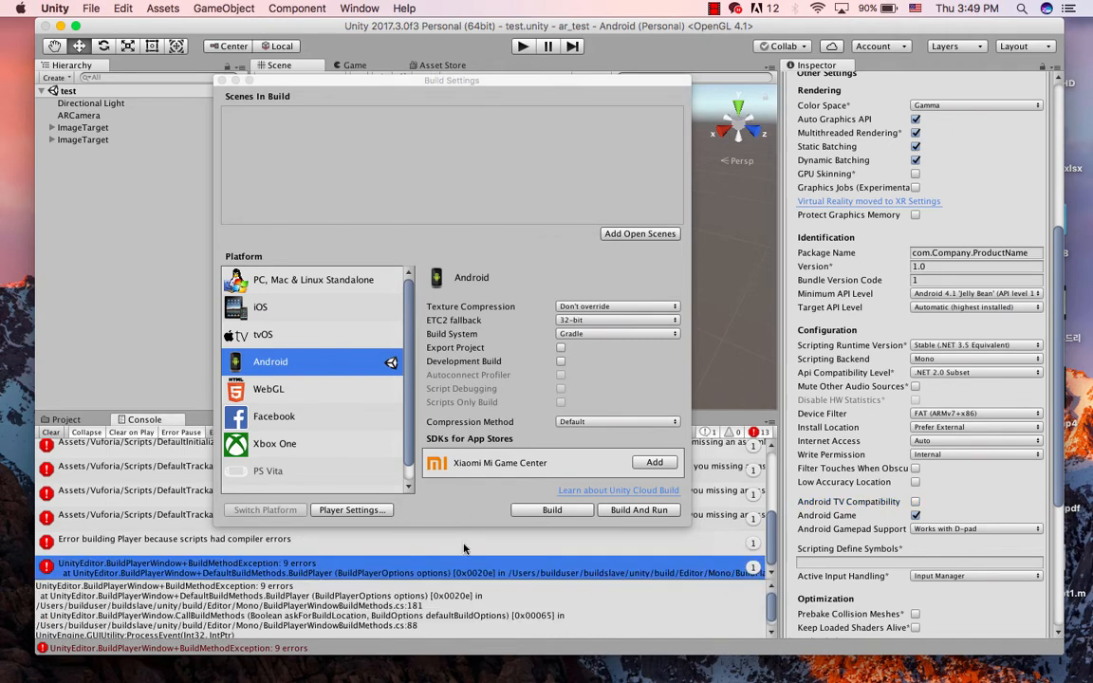
left_click(163, 539)
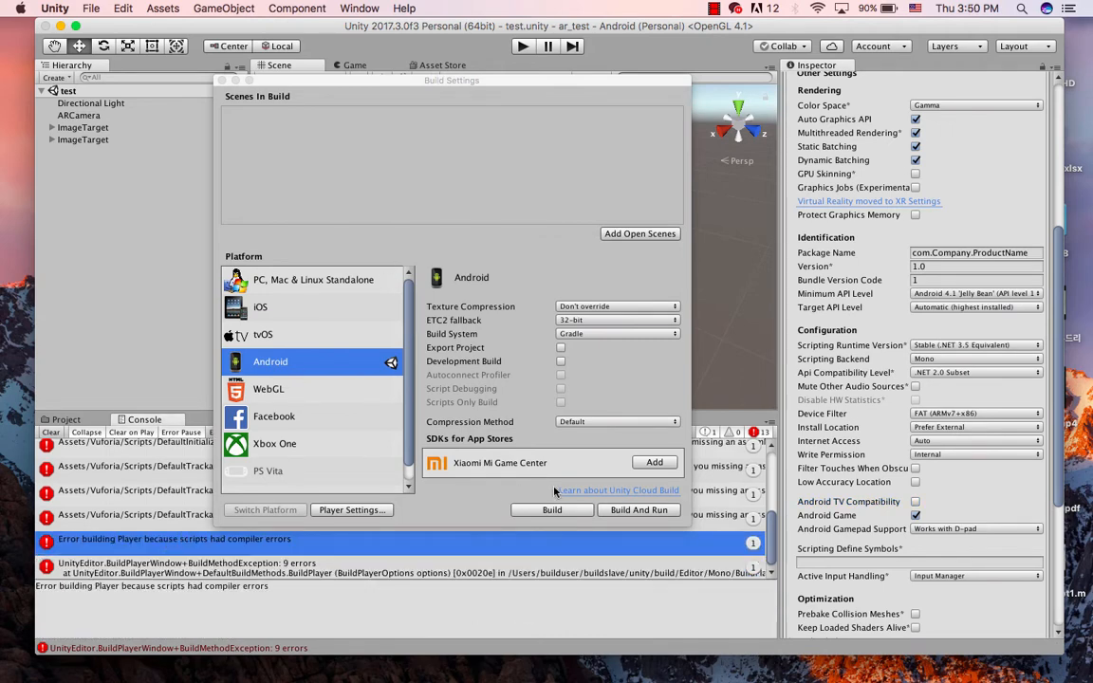
left_click(221, 80)
scroll(161, 456, "down", 3)
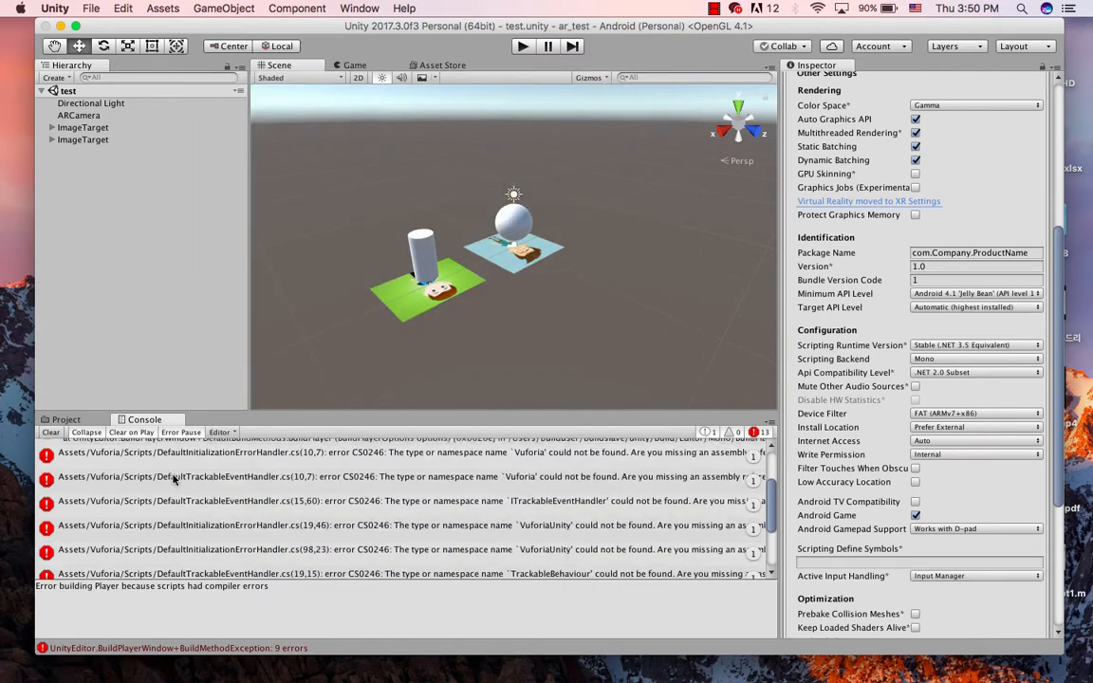
scroll(173, 480, "up", 5)
left_click(285, 472)
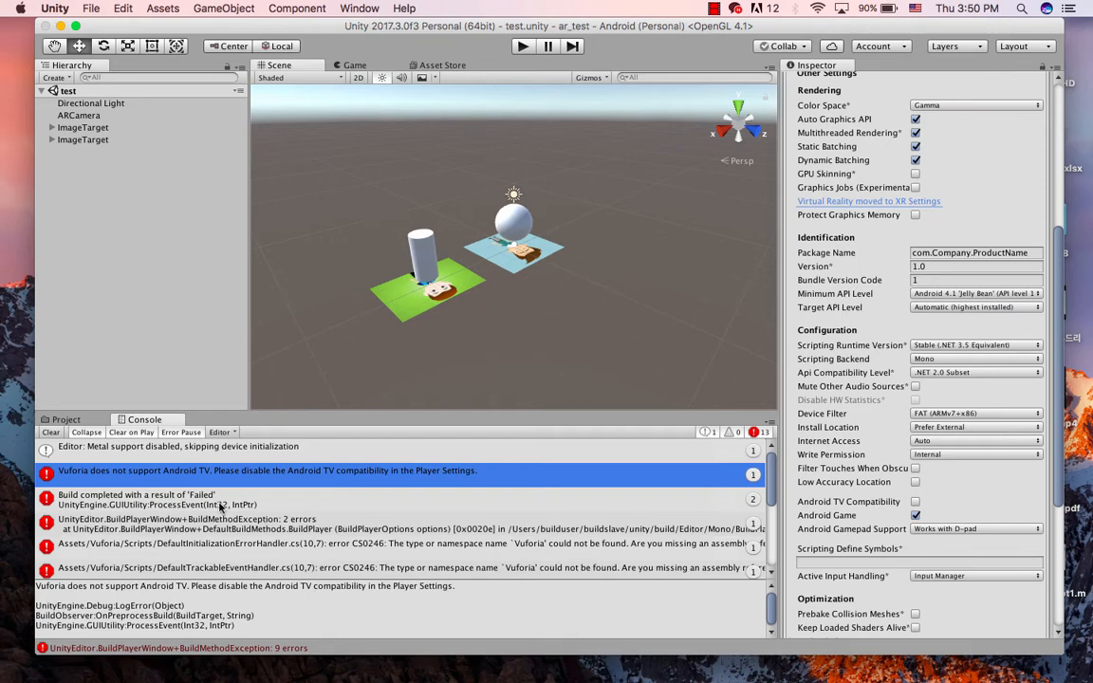
- Clear the Console and rebuild for Android as test in the ar_test folder, using the highest installed SDK build tools
left_click(50, 432)
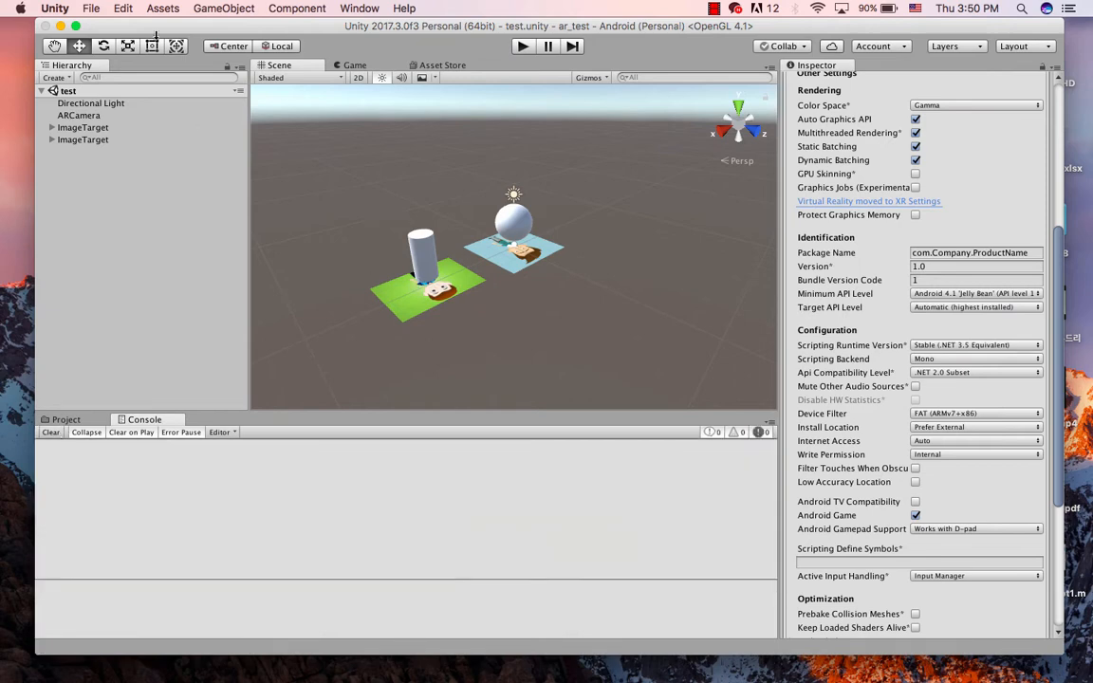
left_click(93, 9)
left_click(95, 154)
left_click(551, 511)
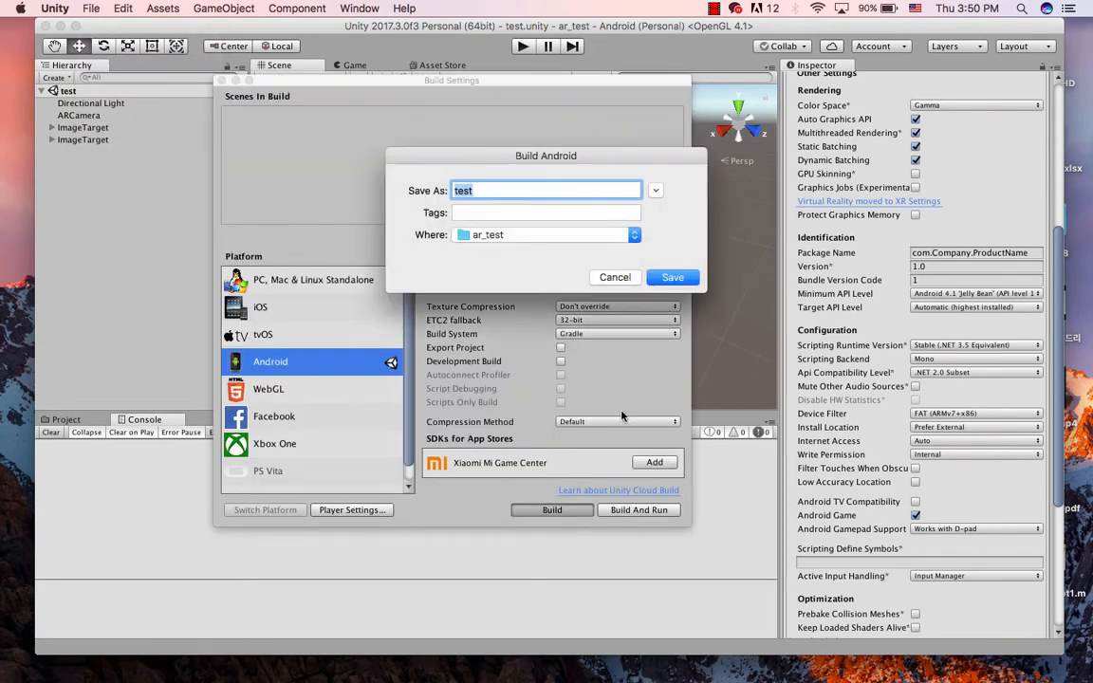
left_click(671, 278)
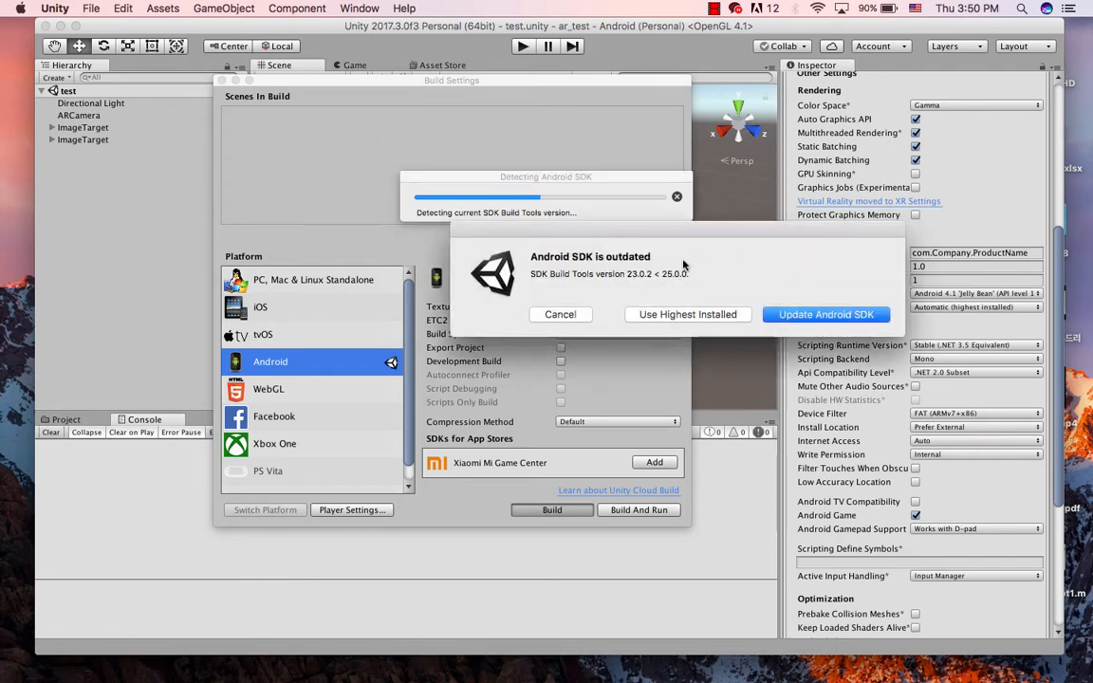
left_click(671, 316)
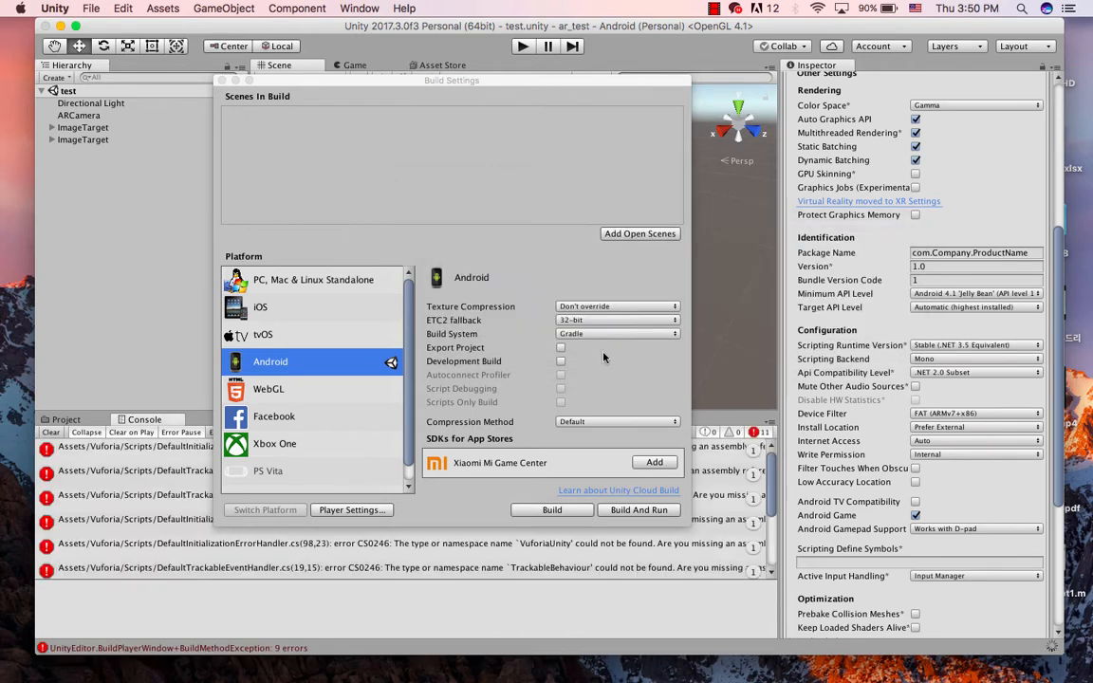
- Close the build window, examine the script compiler errors for the Vuforia handler scripts in the Console, and clear the log
left_click(222, 81)
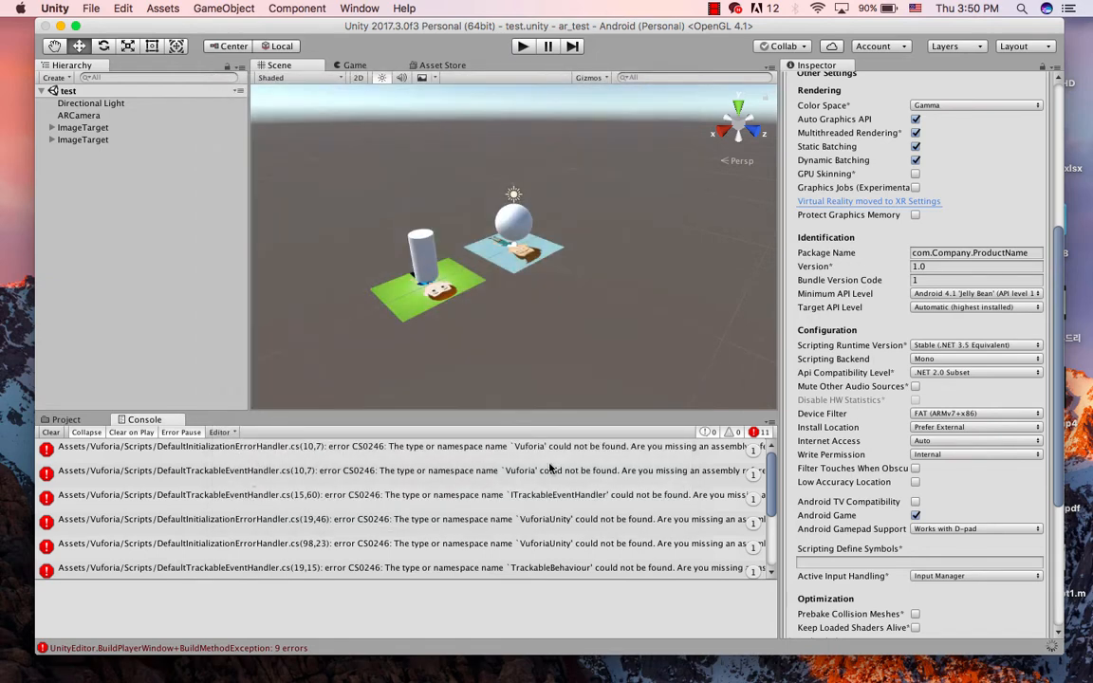
left_click(600, 450)
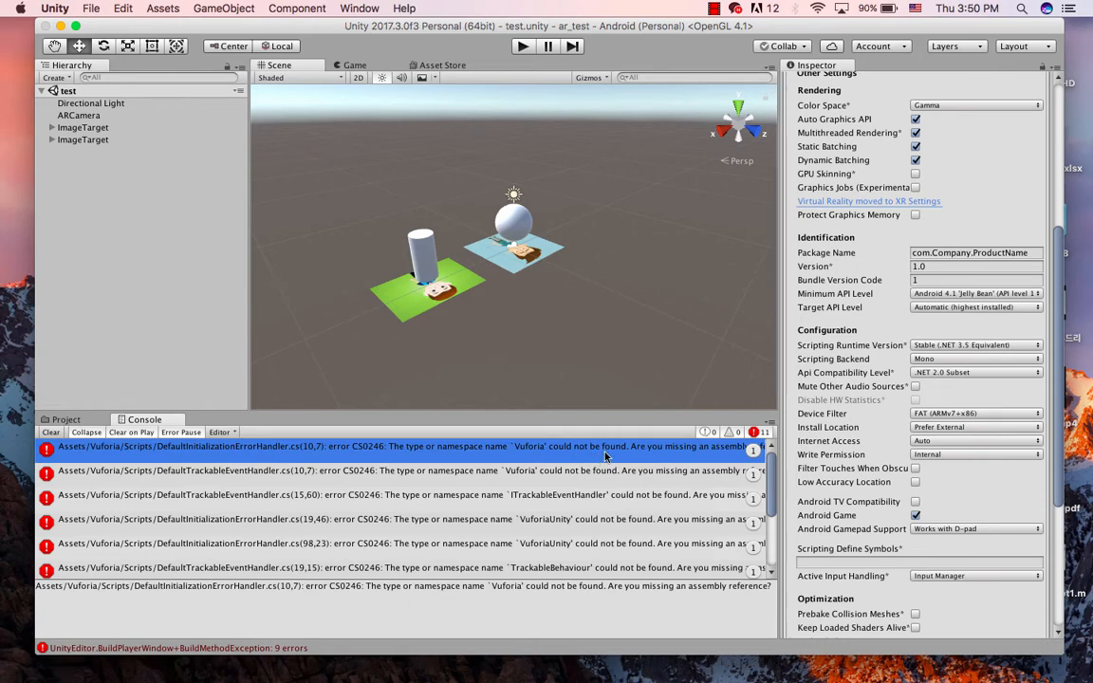
left_click(605, 470)
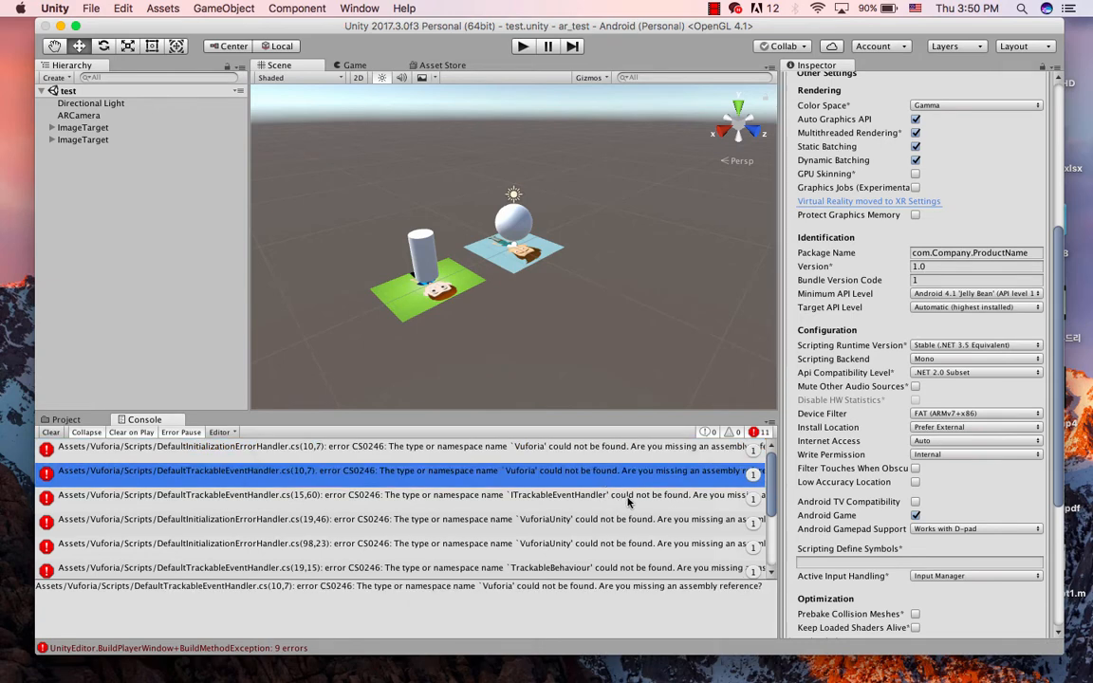
left_click(628, 498)
left_click(622, 522)
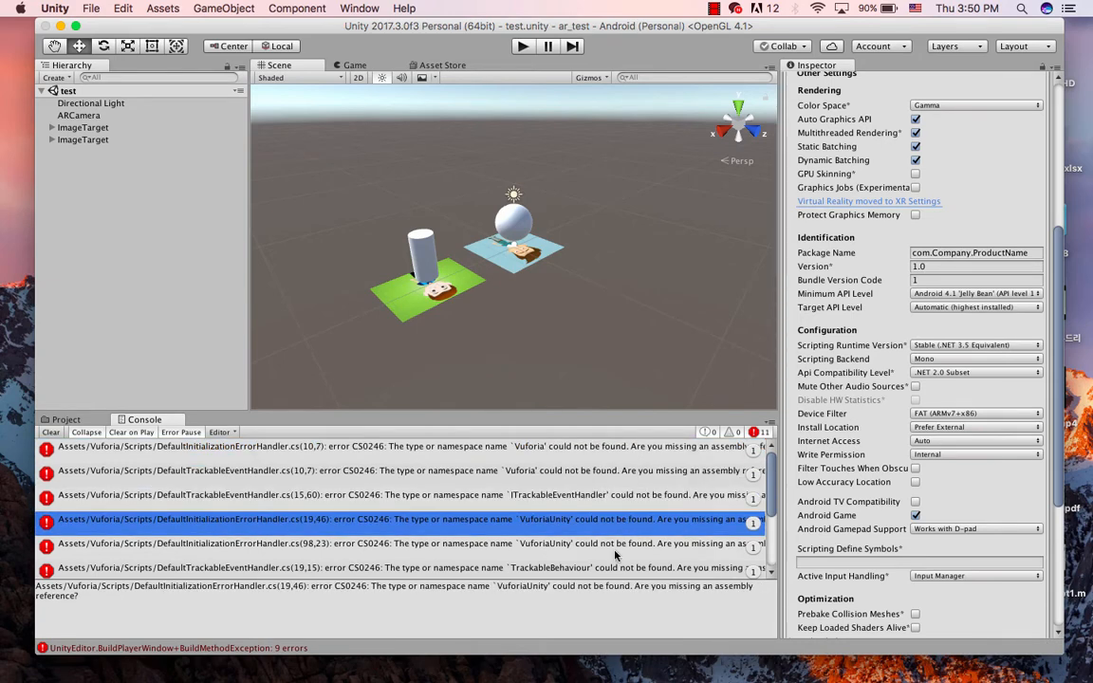
left_click(617, 544)
scroll(615, 522, "down", 3)
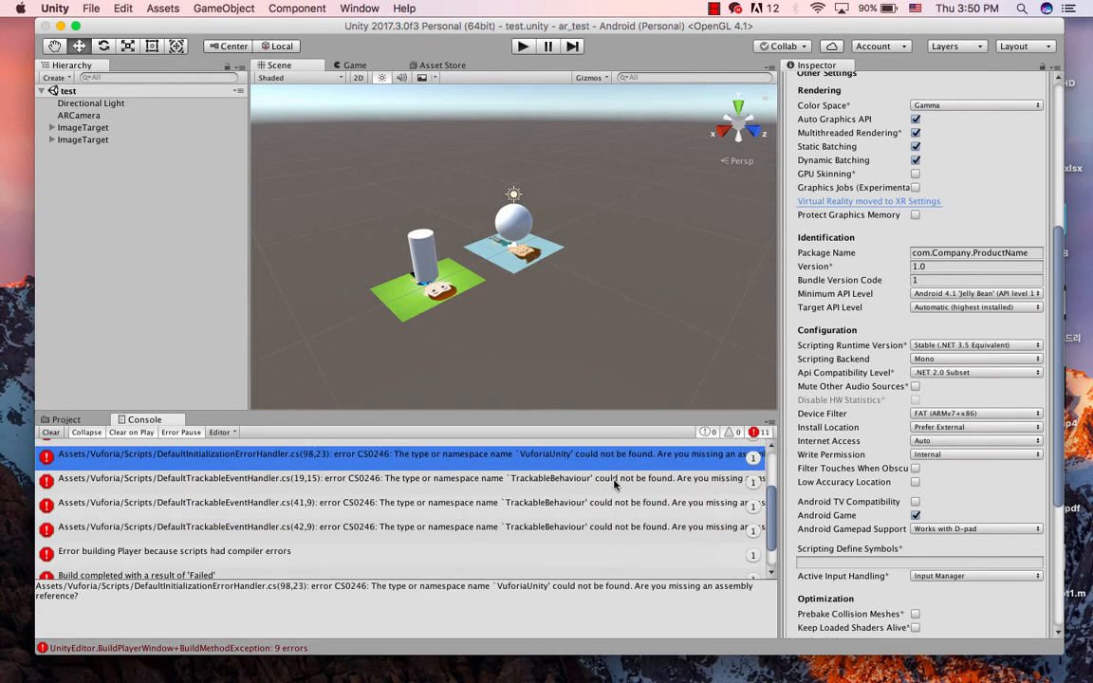
scroll(615, 485, "down", 3)
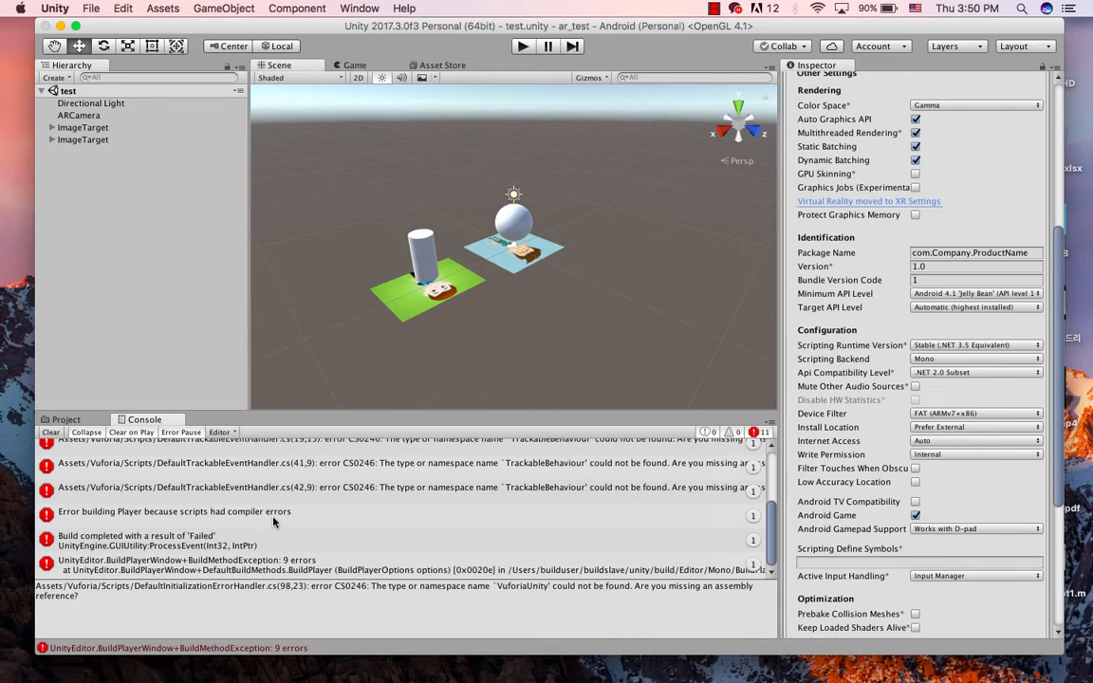
scroll(270, 522, "up", 5)
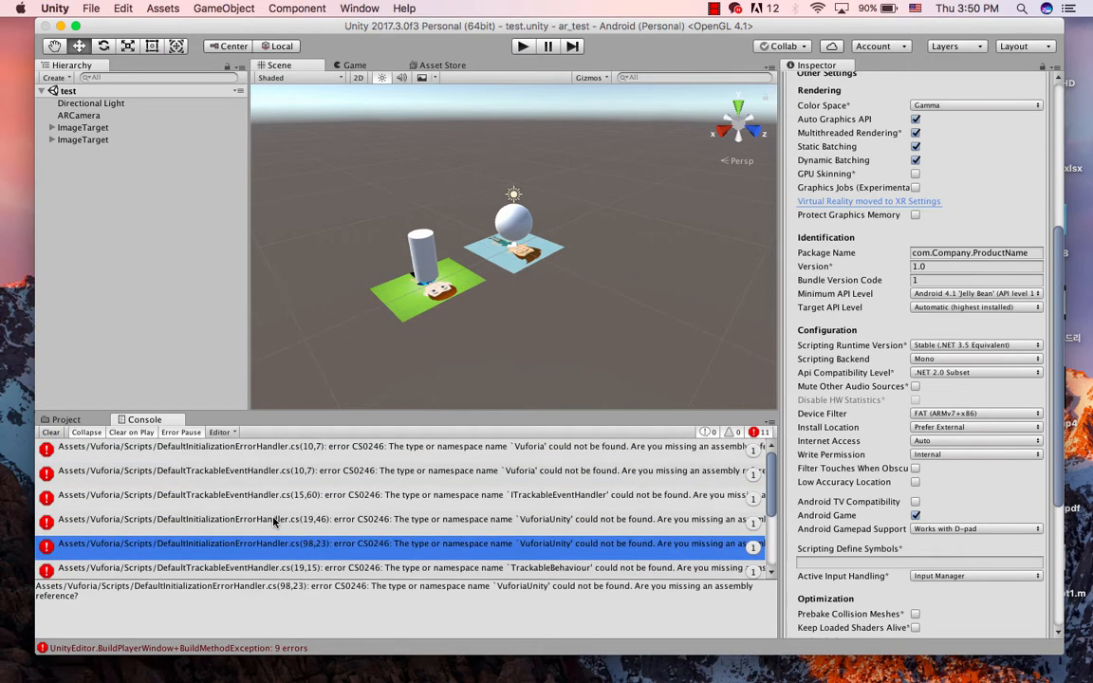
left_click(50, 432)
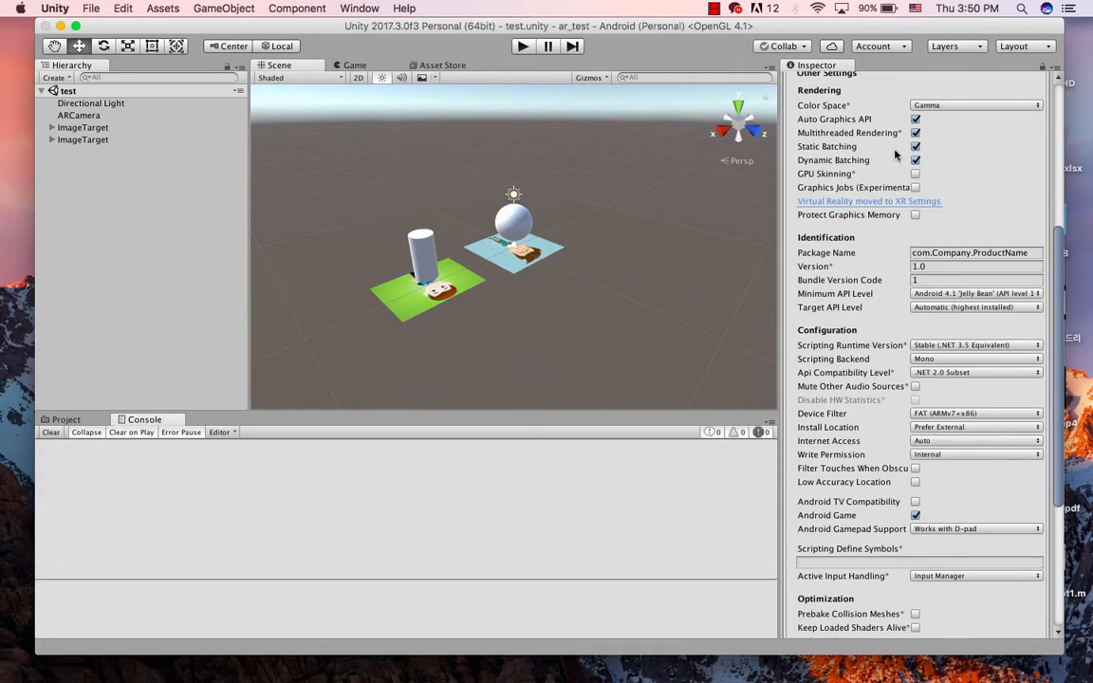
- Enable Vuforia Augmented Reality Supported in the XR Settings of the Android player settings, widening the Inspector temporarily to read the option names
scroll(809, 140, "up", 5)
scroll(839, 270, "up", 3)
left_click(835, 371)
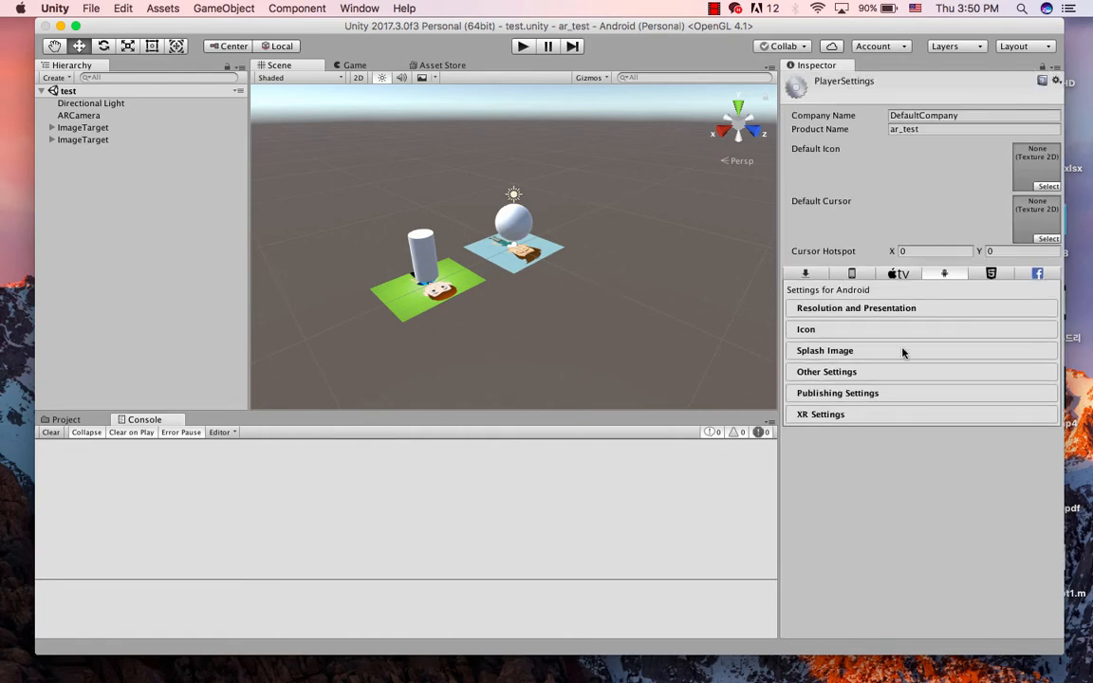
left_click(831, 415)
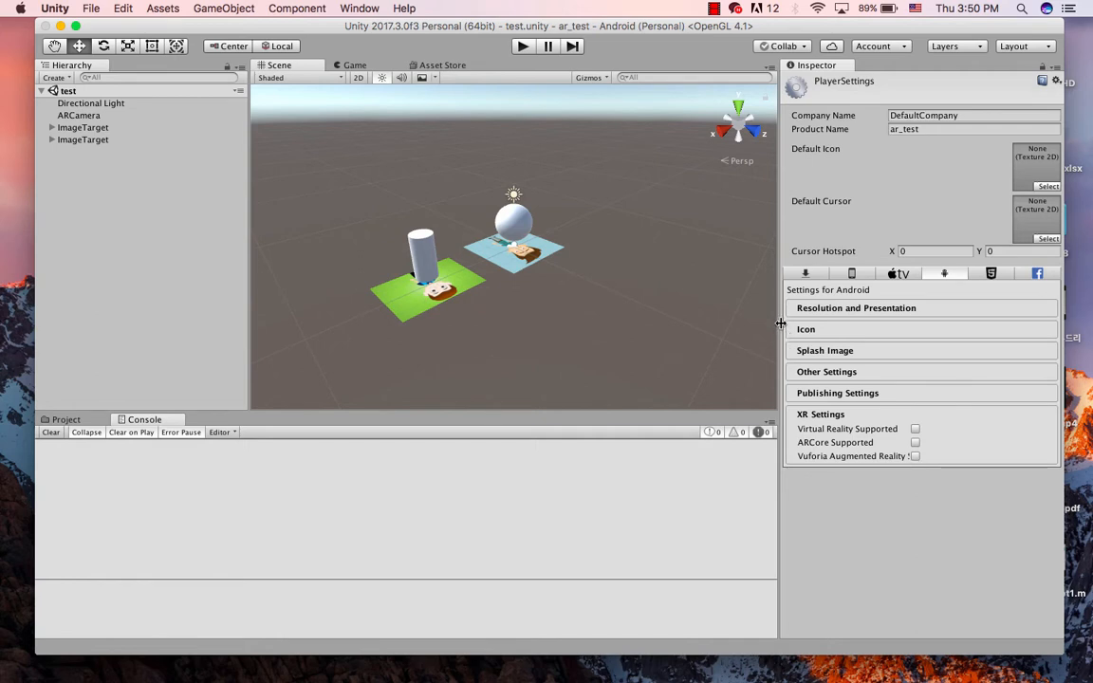
left_click_drag(780, 323, 532, 337)
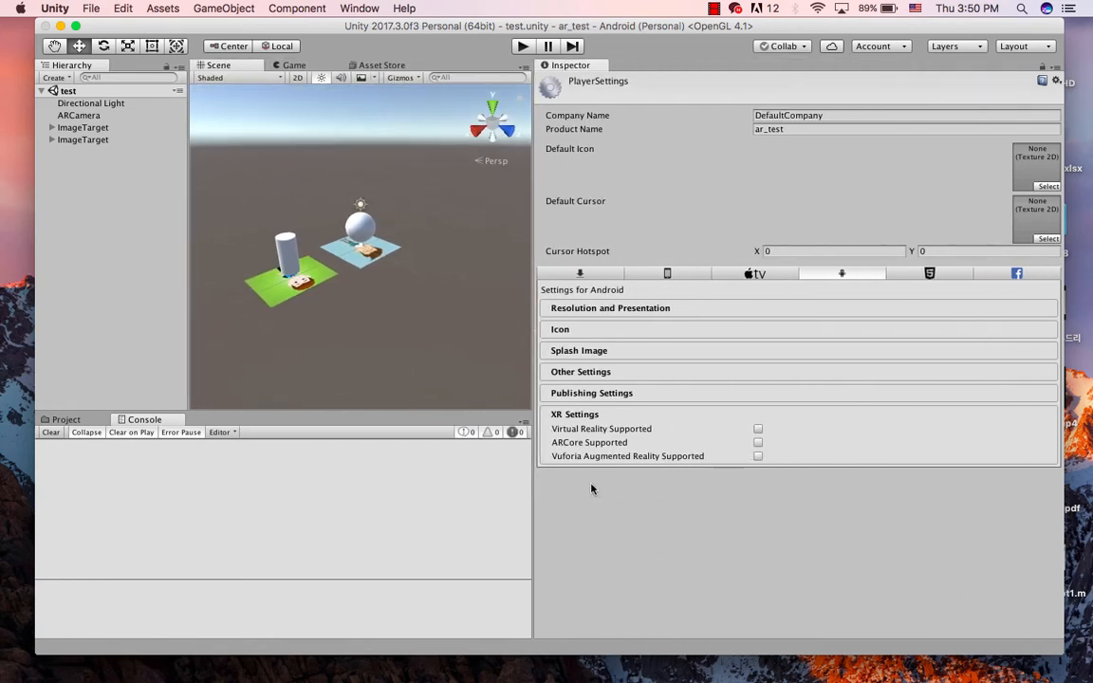
left_click(759, 458)
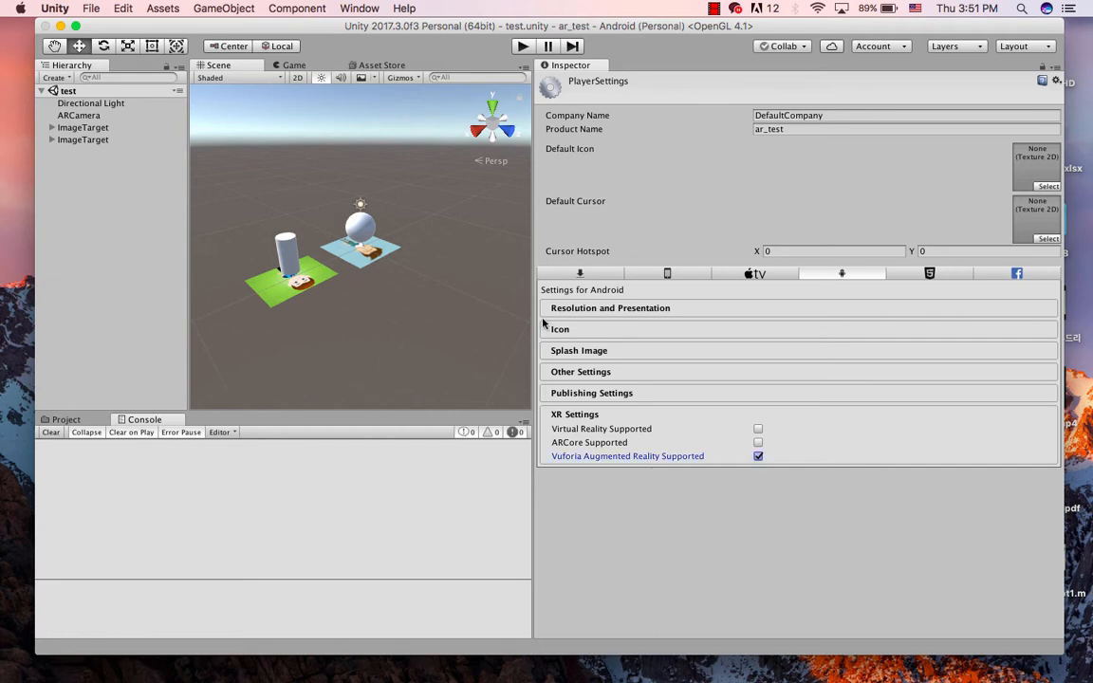
left_click_drag(667, 308, 859, 301)
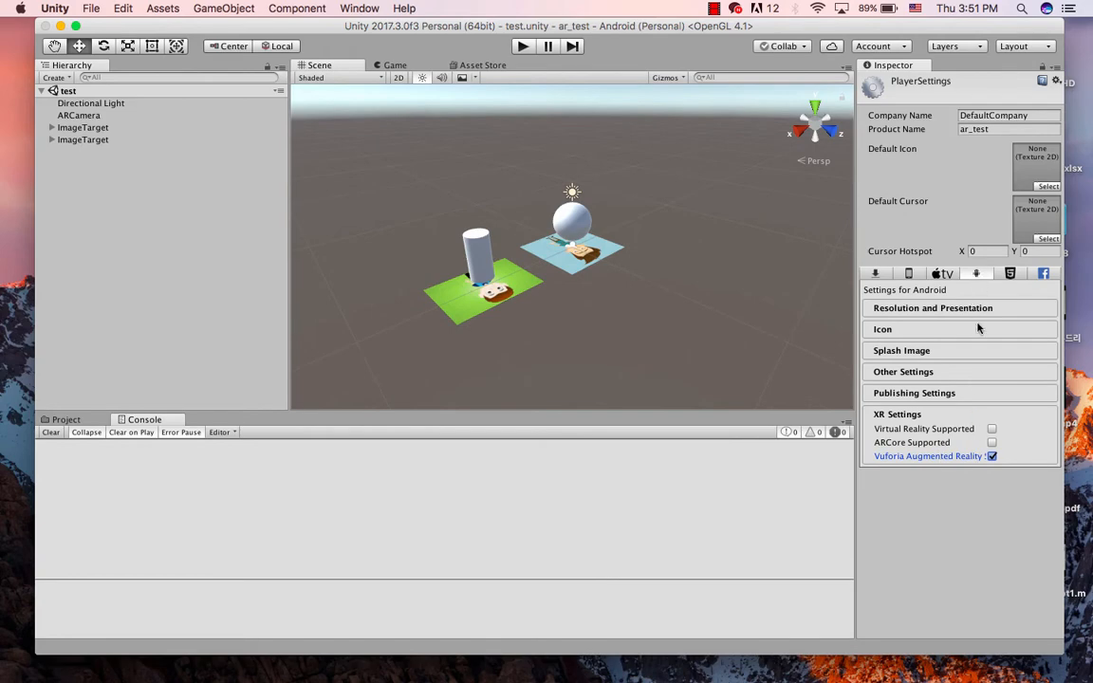
- Run the Android build as test in ar_test with the highest installed build tools, then dismiss the package name alert and close Build Settings
left_click(91, 9)
left_click(106, 156)
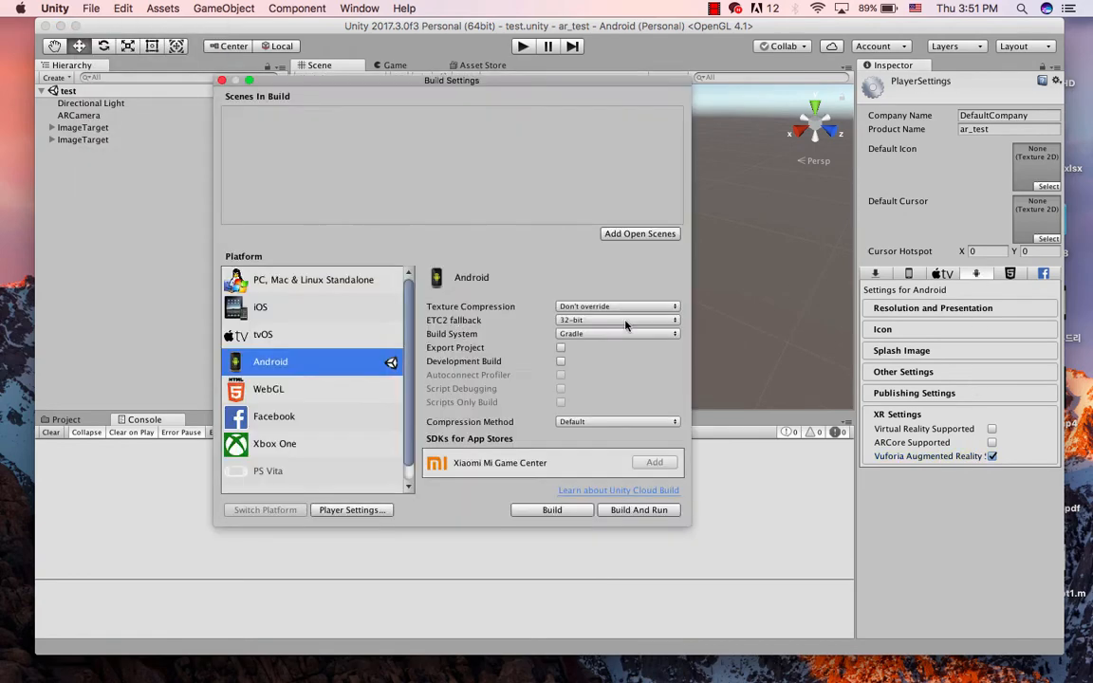
left_click(552, 510)
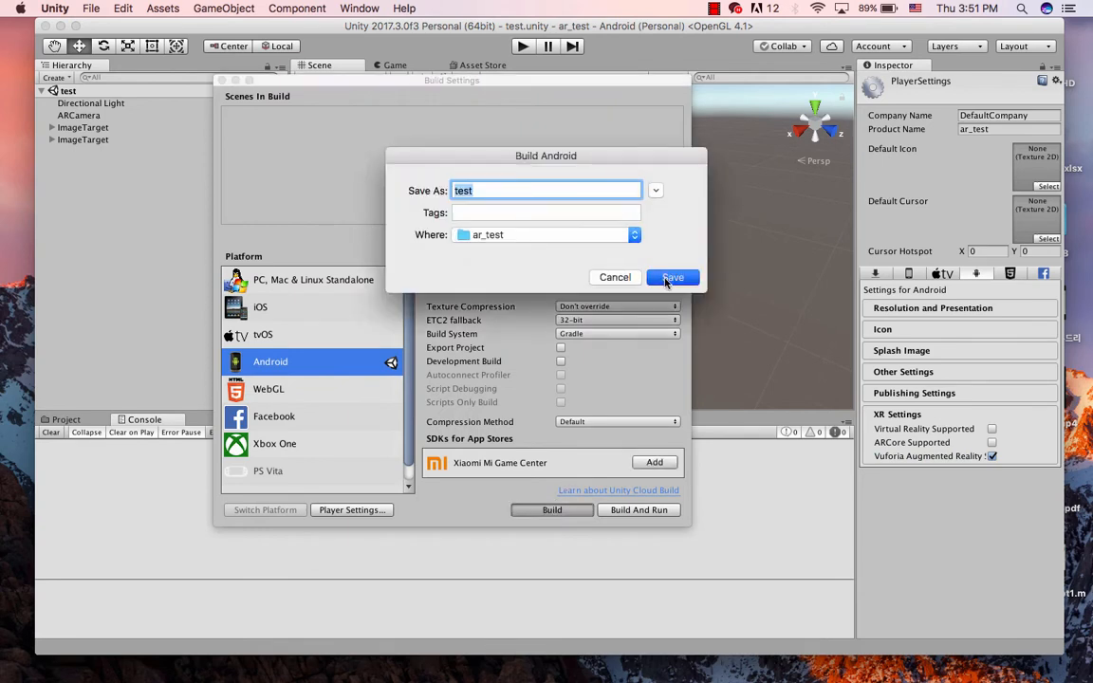
left_click(672, 278)
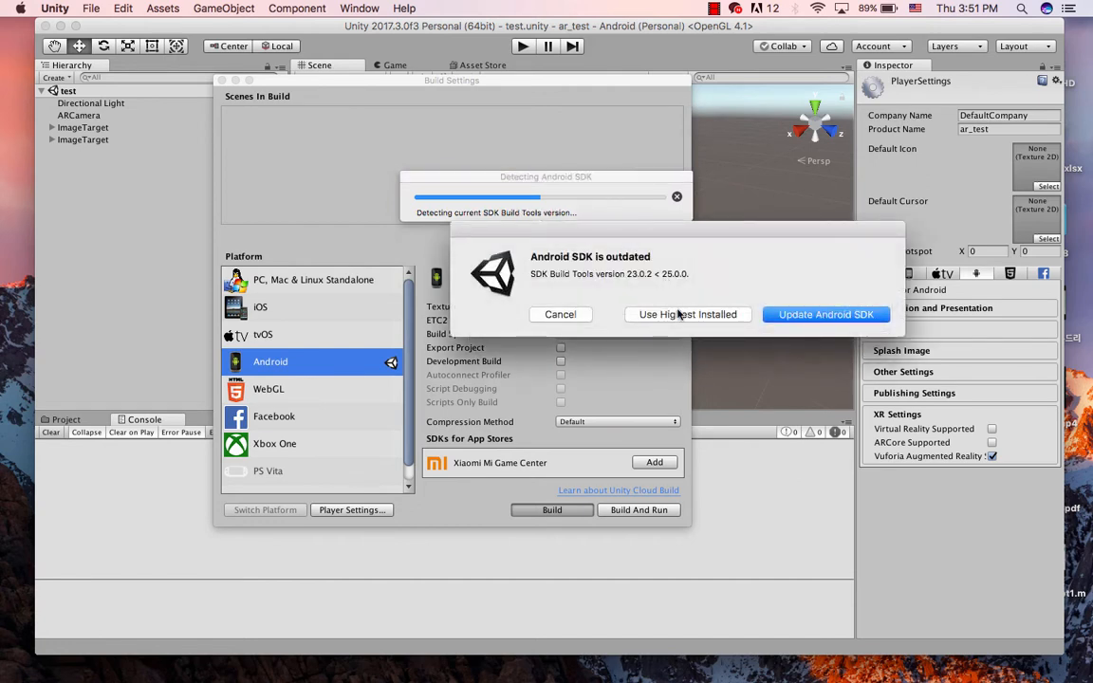
left_click(676, 318)
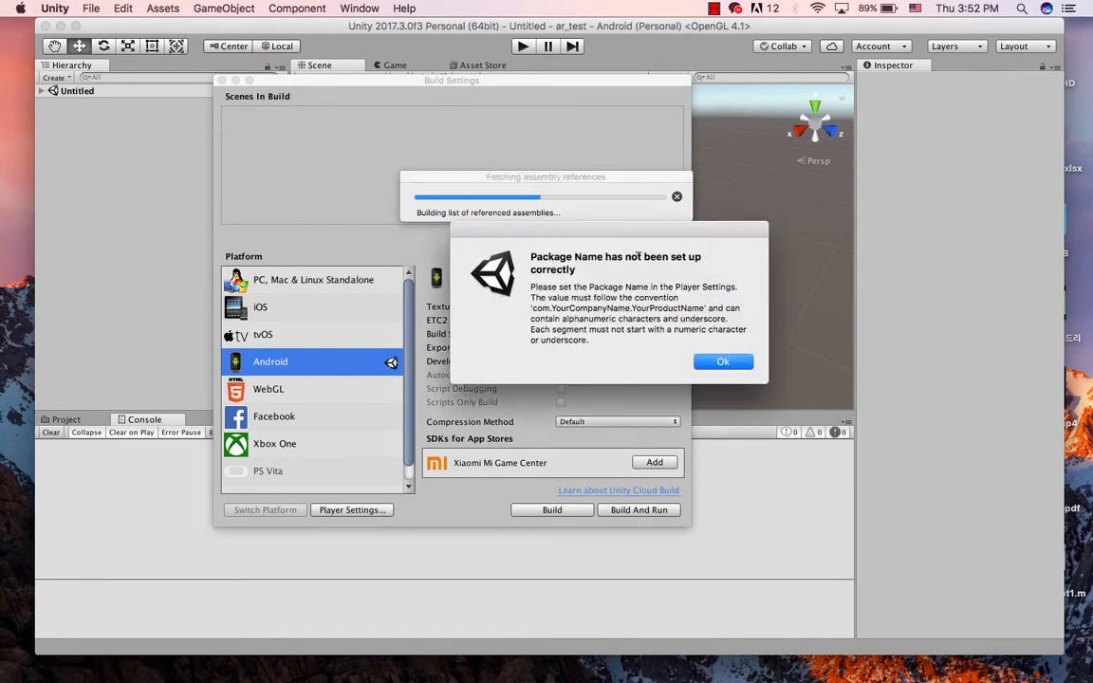
left_click(715, 363)
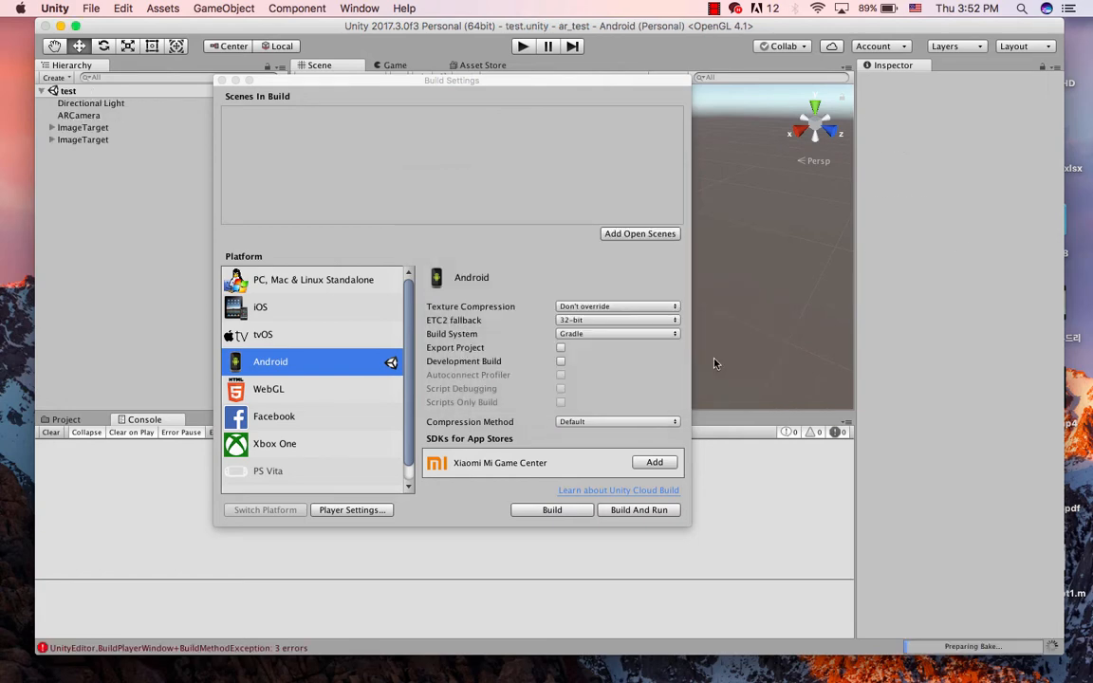
left_click(222, 80)
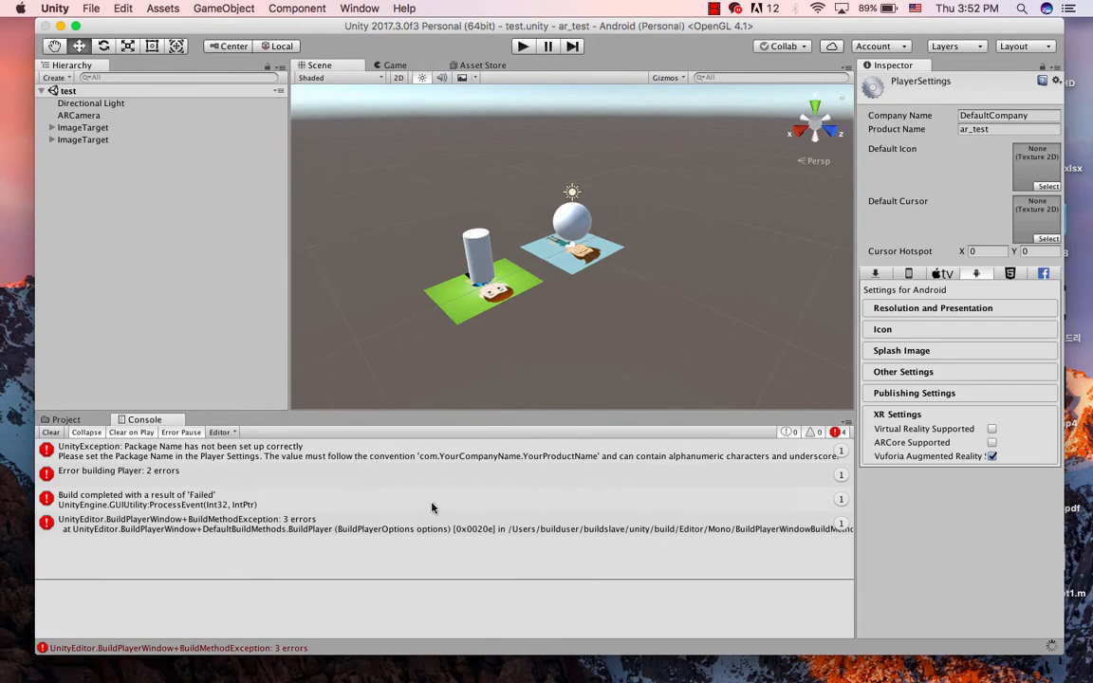
- Check the package name error in the Console, then set the Company Name to CGD and the Product Name to AR
left_click(283, 456)
left_click(991, 115)
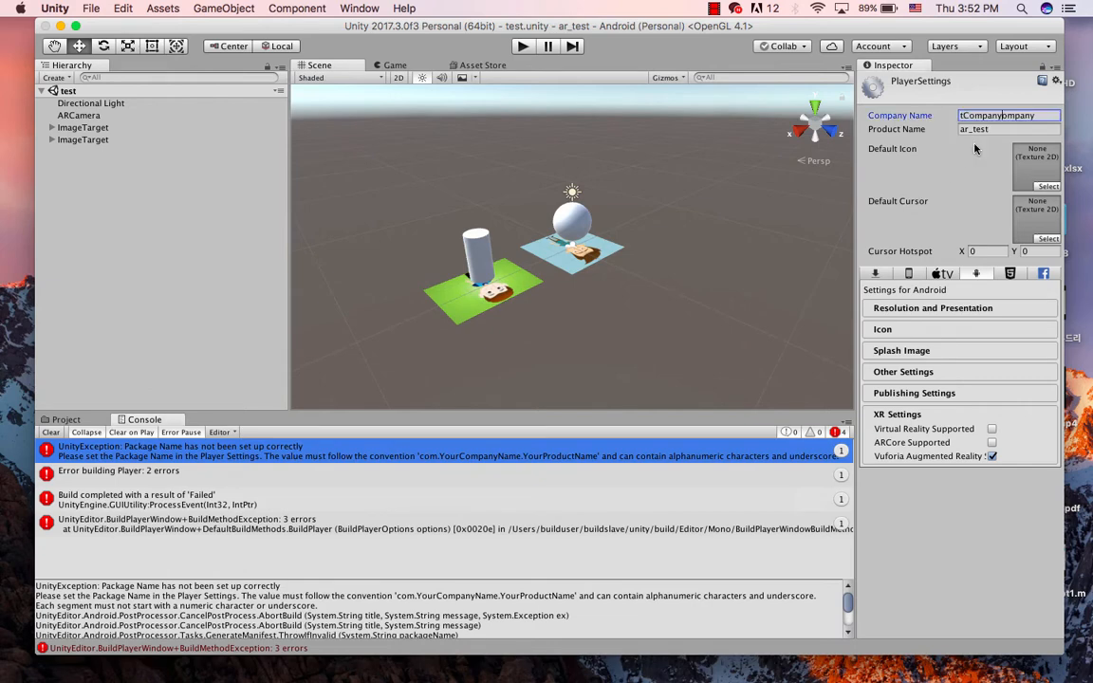
double_click(1001, 115)
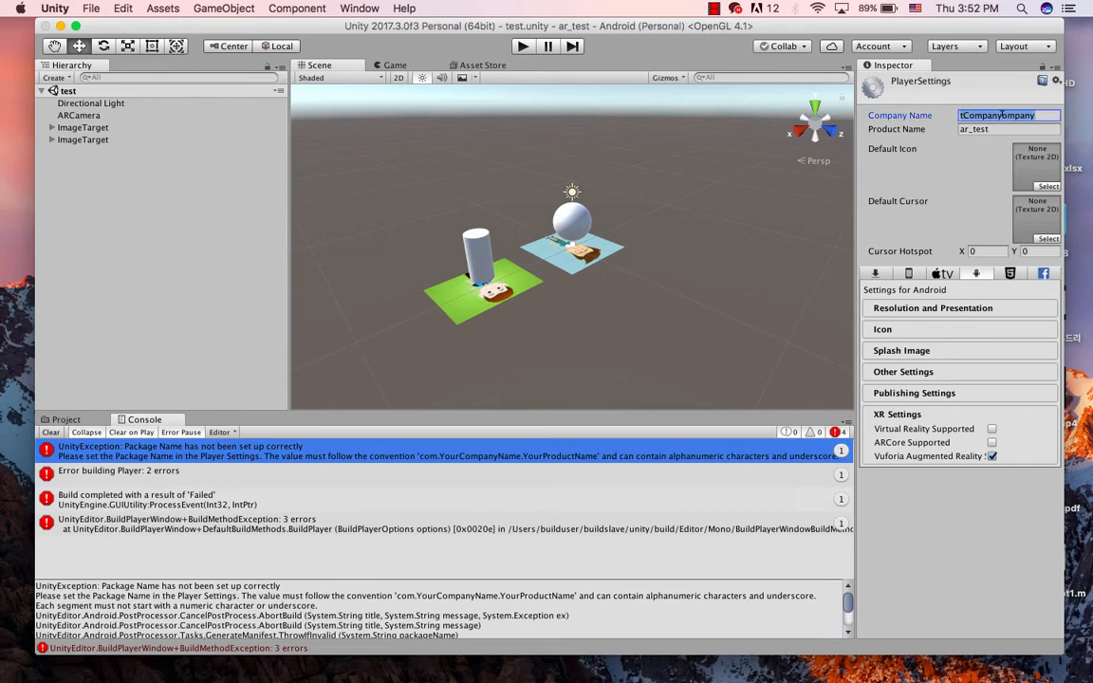
type("CGD")
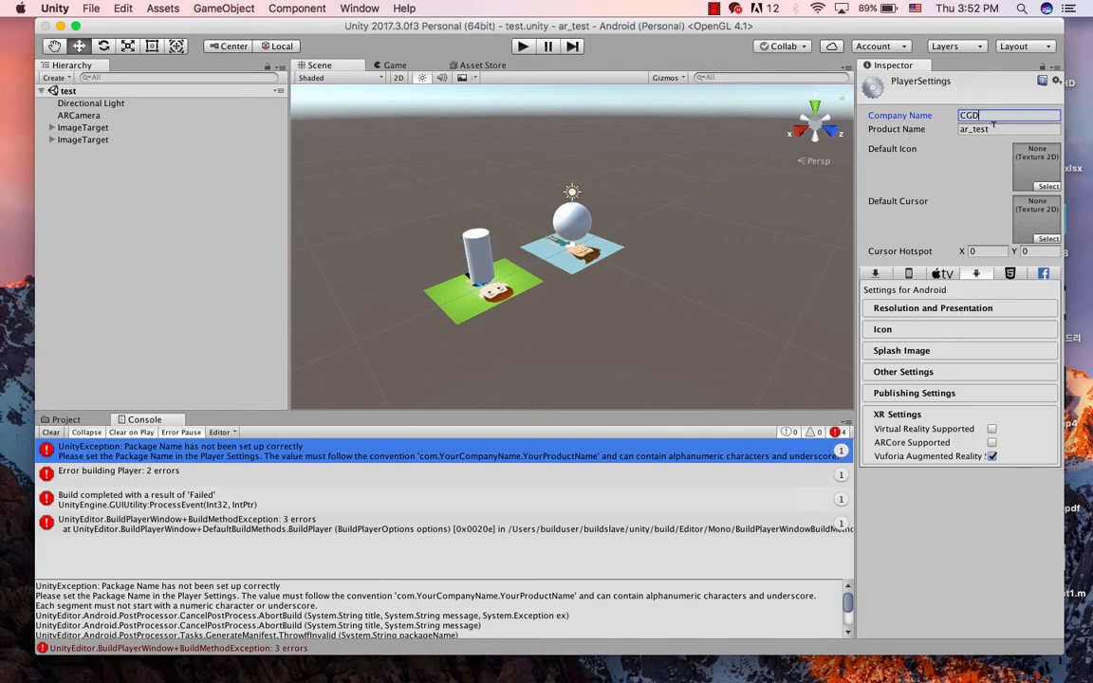
key("Tab")
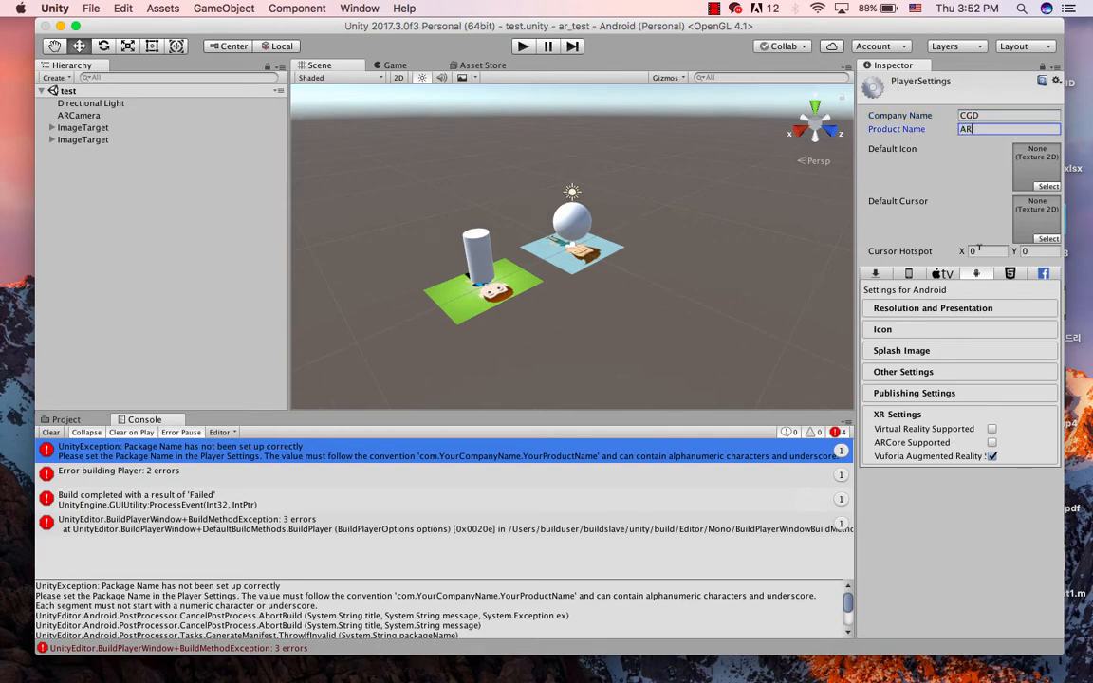
- Look through the Resolution and Presentation, Icon and Other Settings sections of the Android player settings for the package name
left_click(940, 308)
scroll(941, 313, "down", 3)
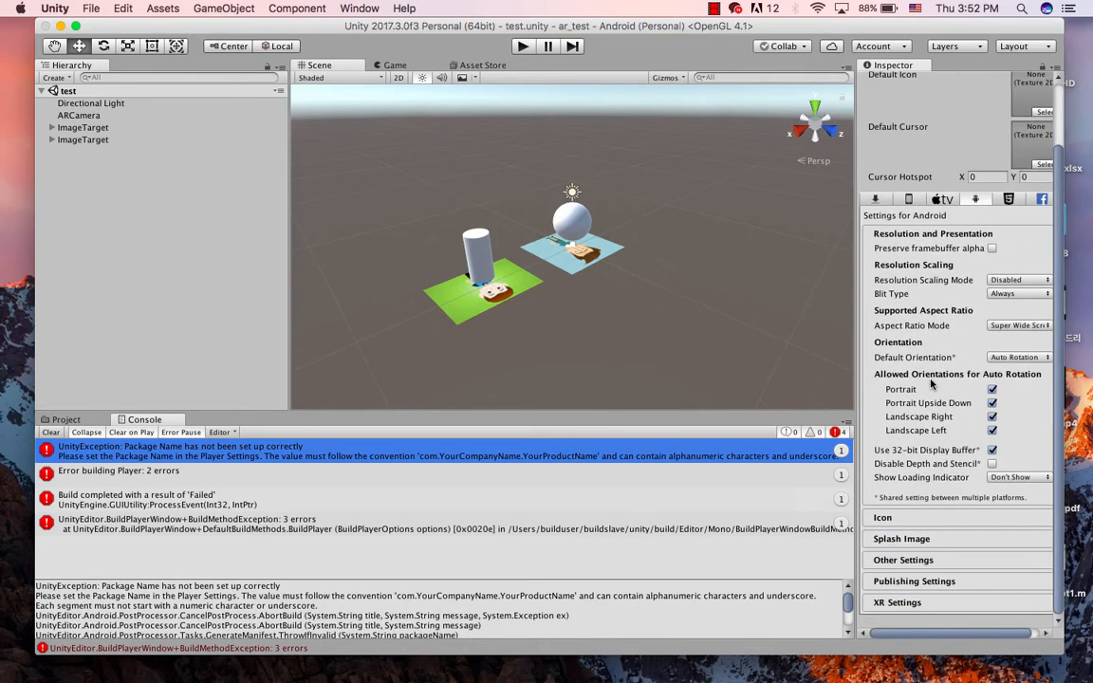
left_click(887, 519)
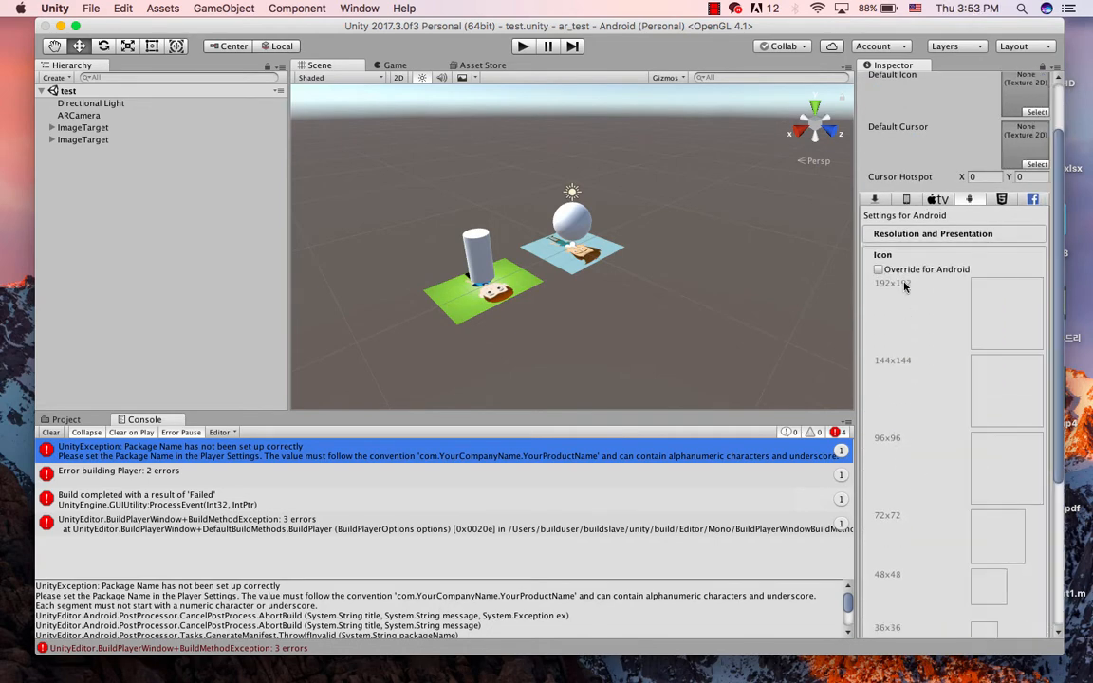
left_click(888, 482)
left_click(901, 308)
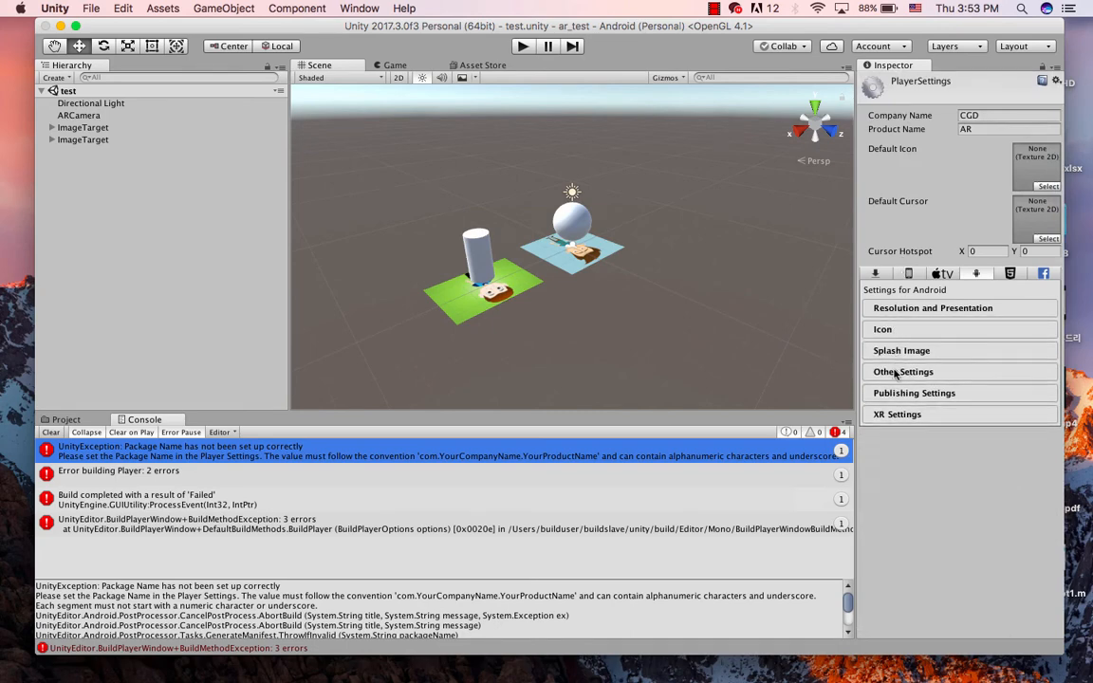
left_click(899, 371)
scroll(919, 399, "down", 2)
scroll(915, 389, "up", 3)
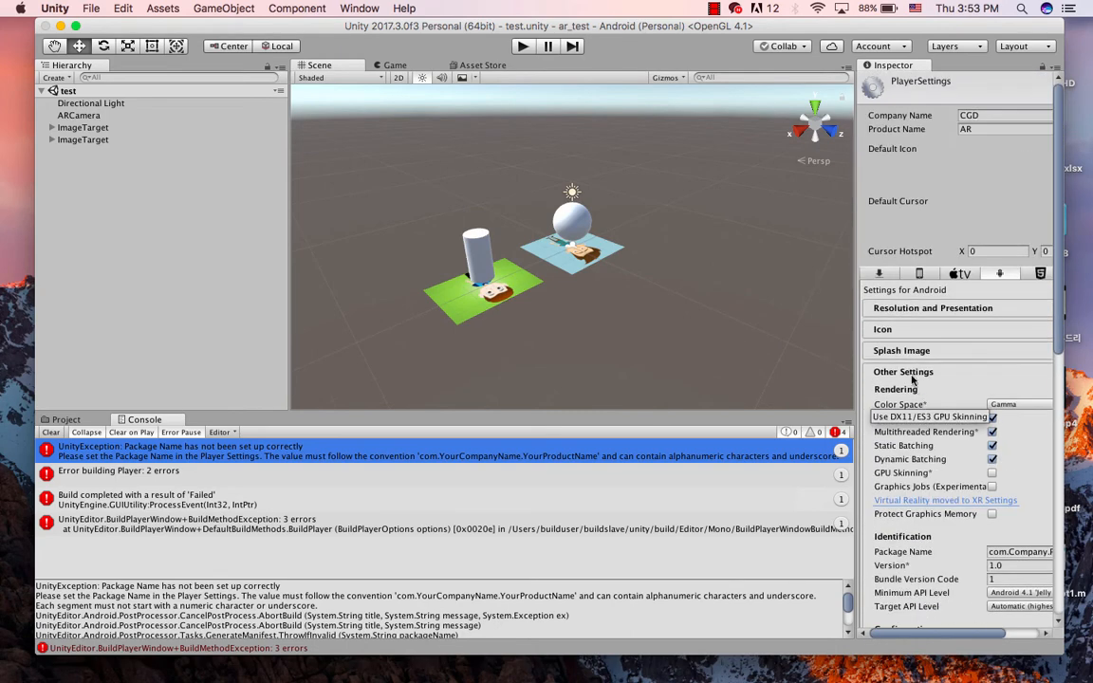
scroll(906, 408, "down", 2)
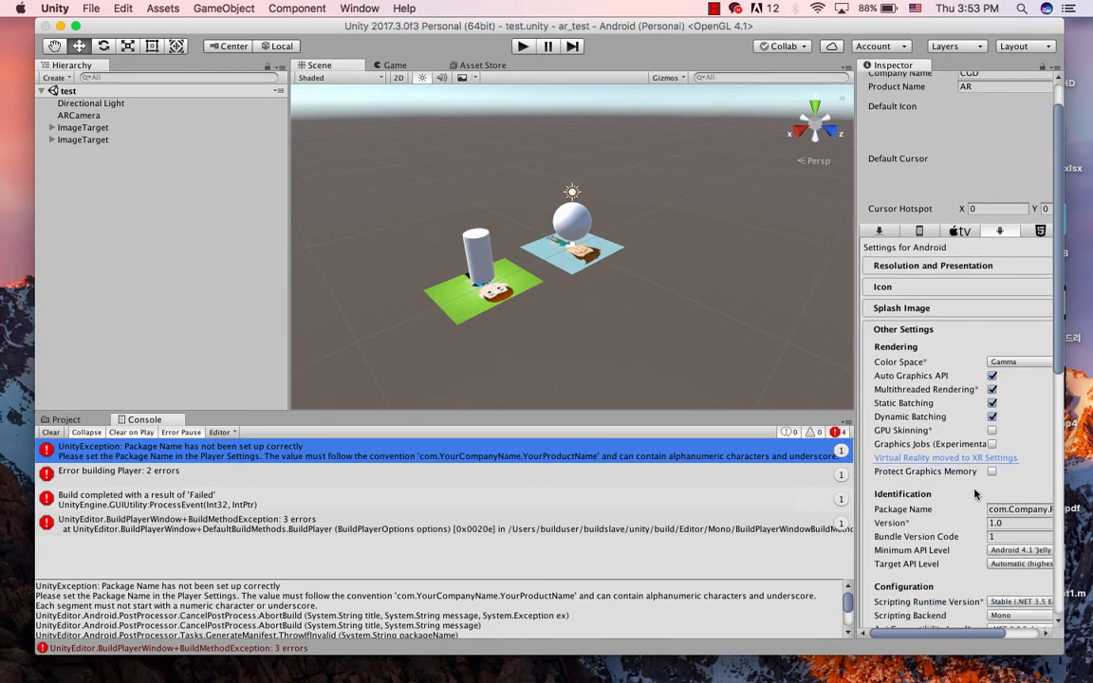
scroll(880, 446, "up", 2)
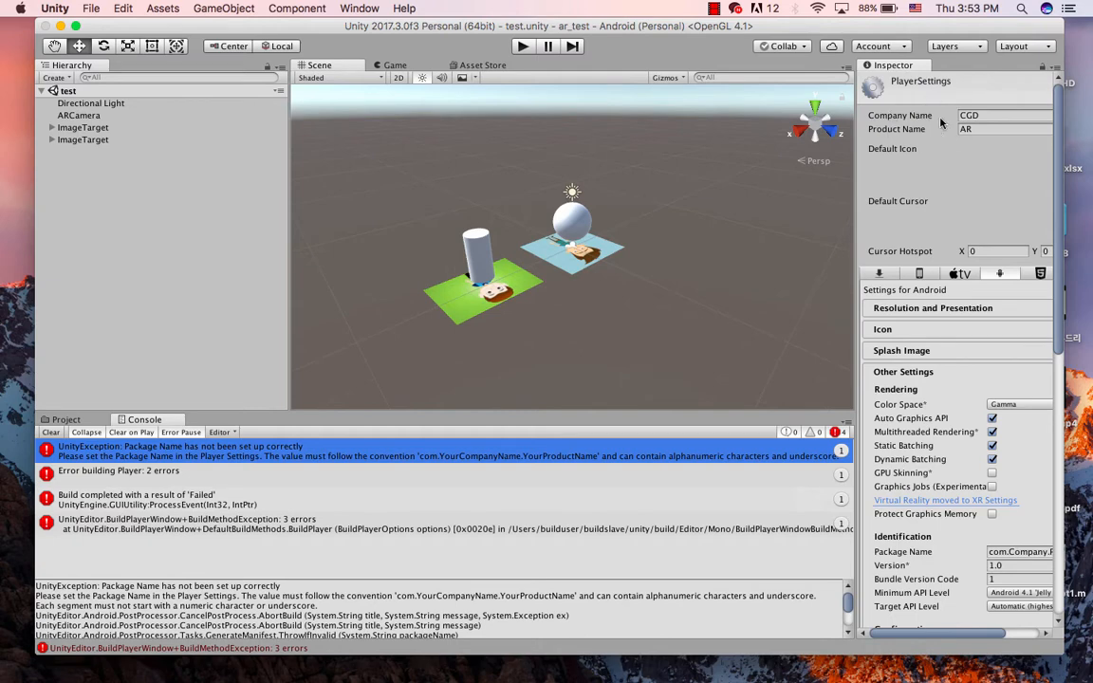
scroll(982, 370, "down", 4)
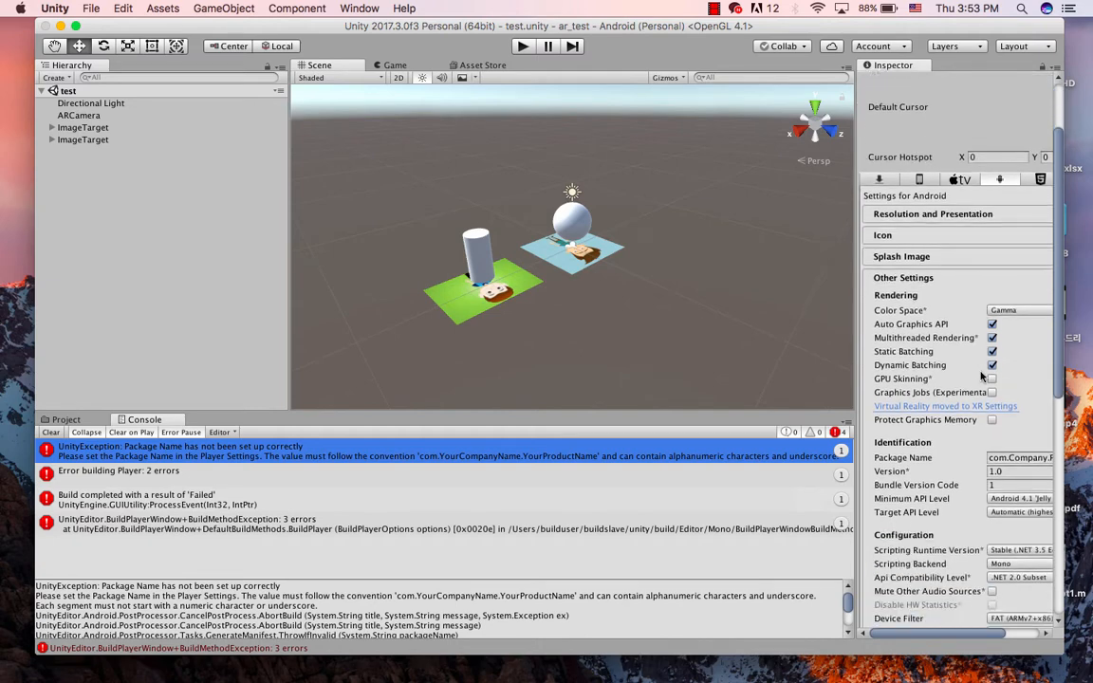
- Widen the Inspector and set the Android Package Name to com.CGD.AR, matching the company and product names
left_click(997, 459)
left_click(998, 458)
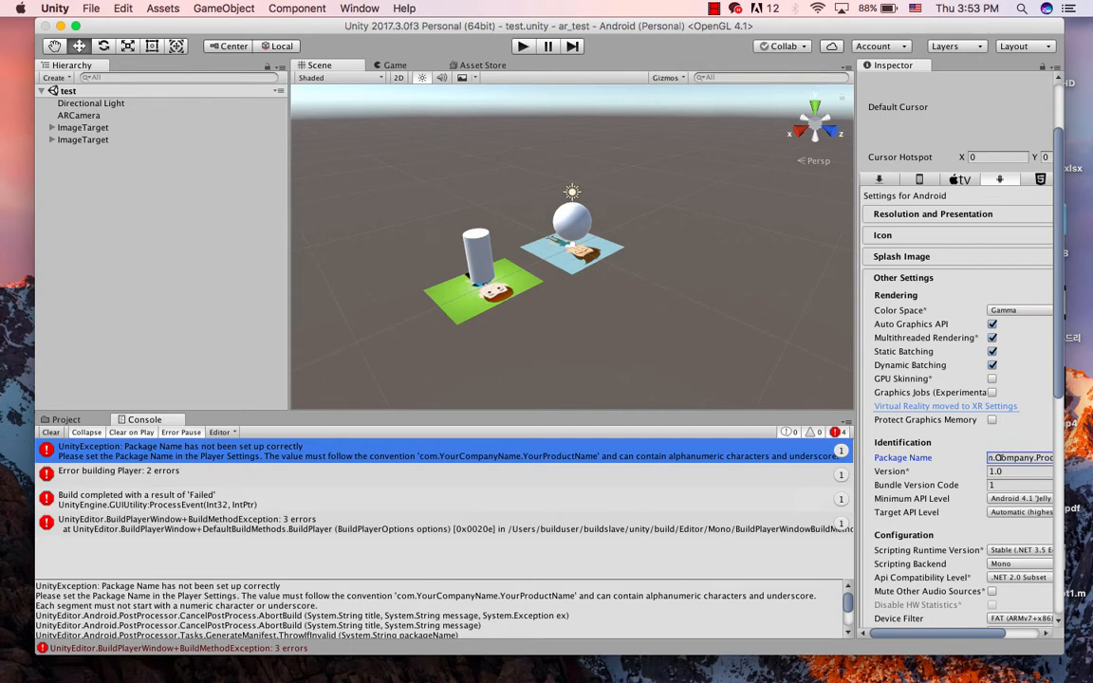
left_click_drag(854, 224, 704, 225)
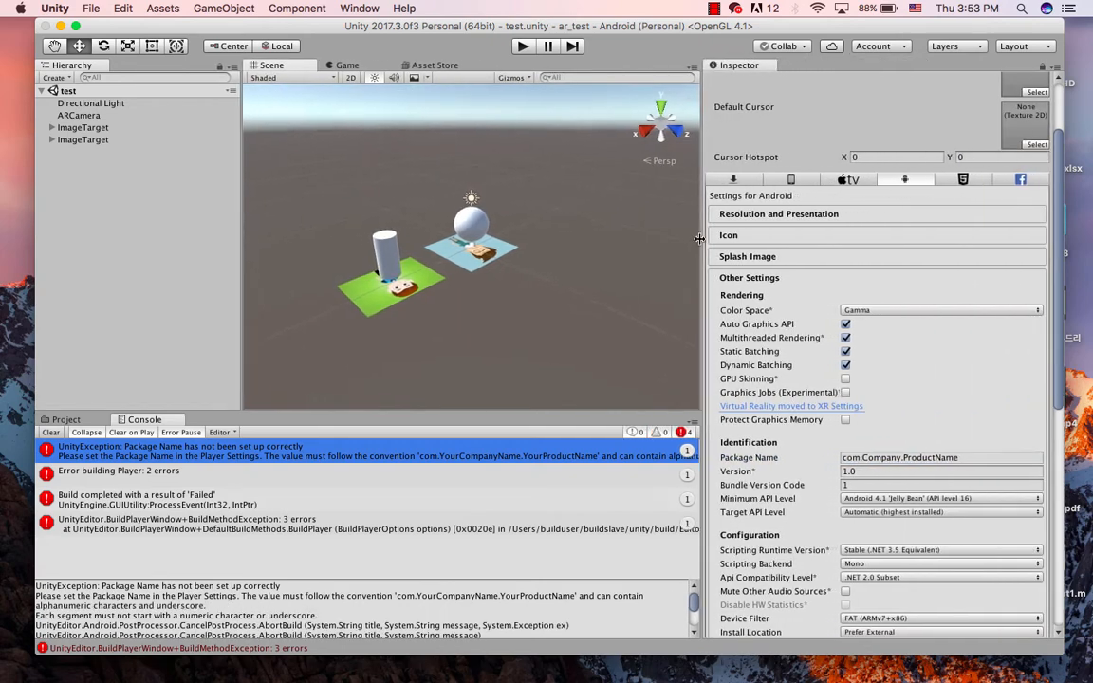
double_click(882, 457)
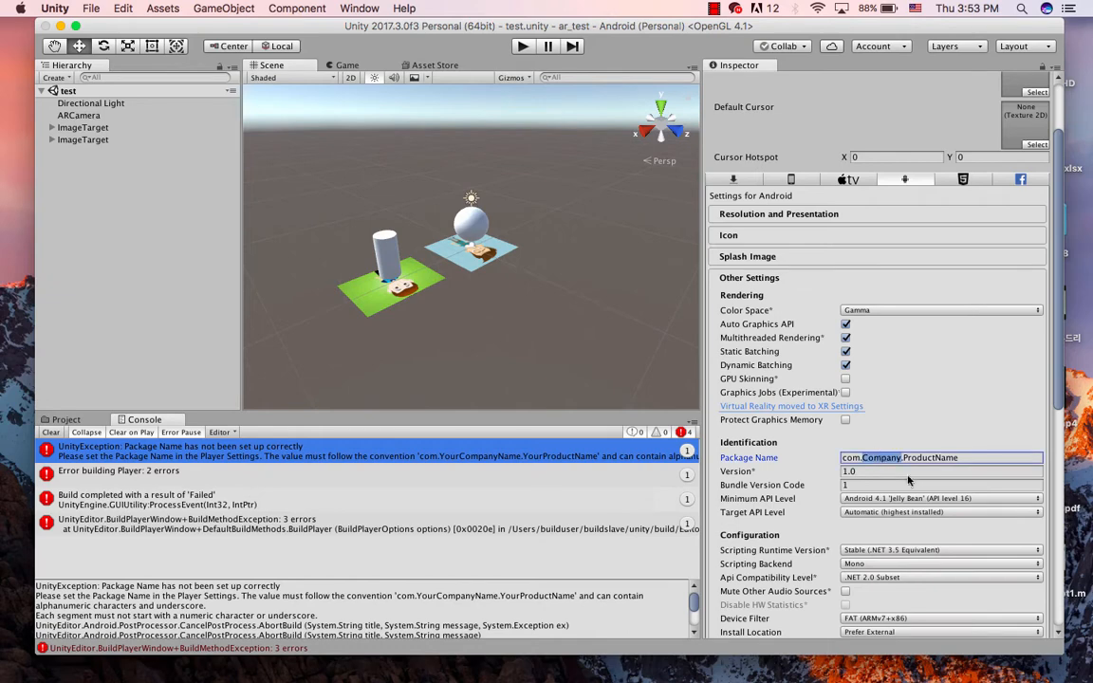
type("CGD")
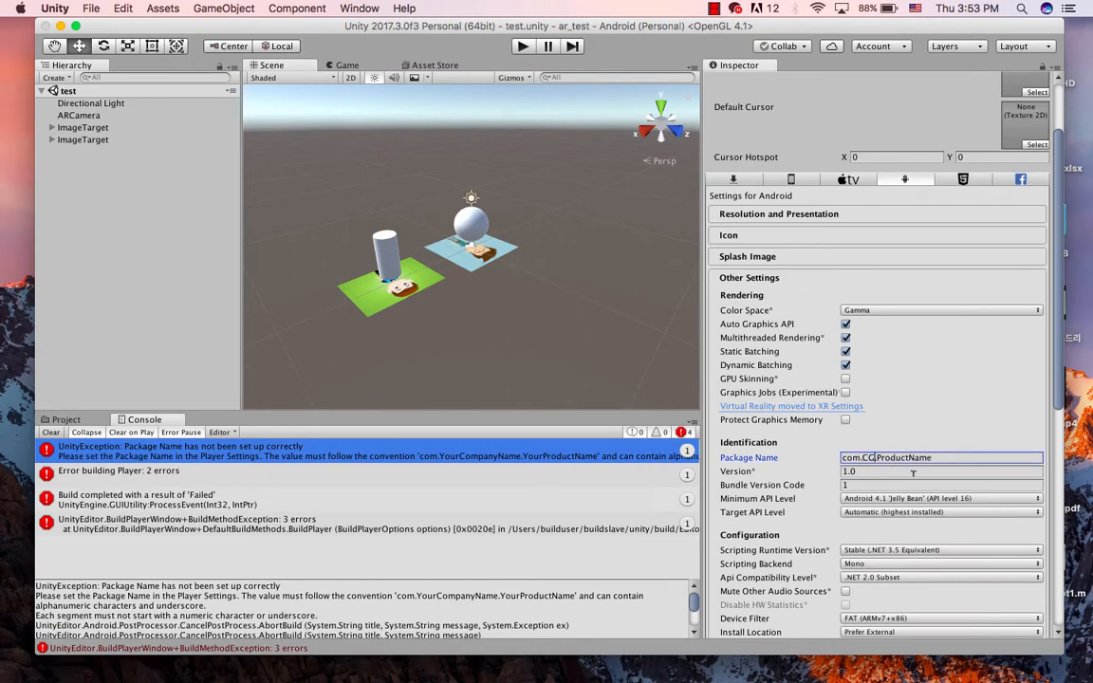
left_click_drag(937, 457, 884, 458)
type("AR")
scroll(801, 215, "up", 5)
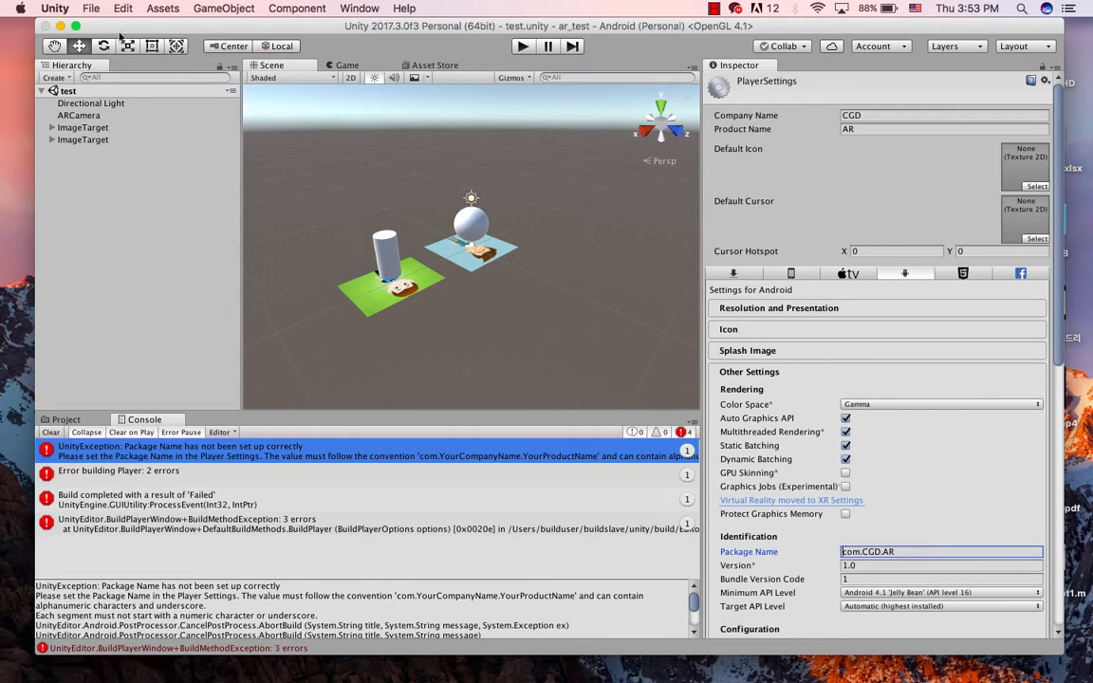
- Start the Android build as test in the ar_test folder, using the highest installed SDK build tools
left_click(90, 8)
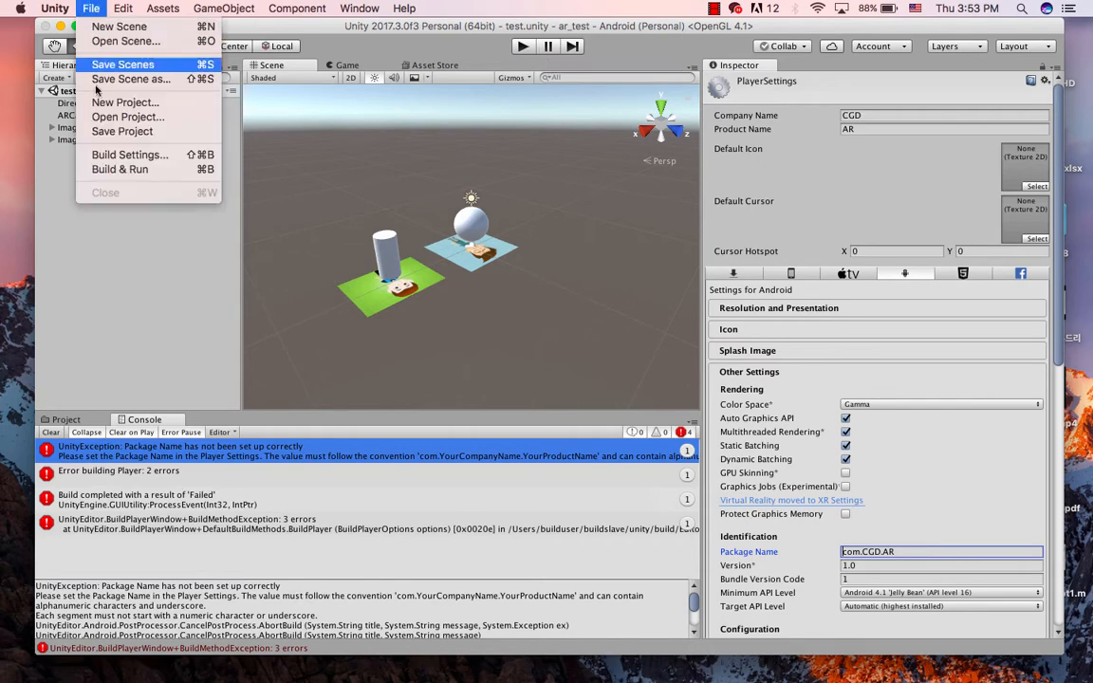
left_click(110, 154)
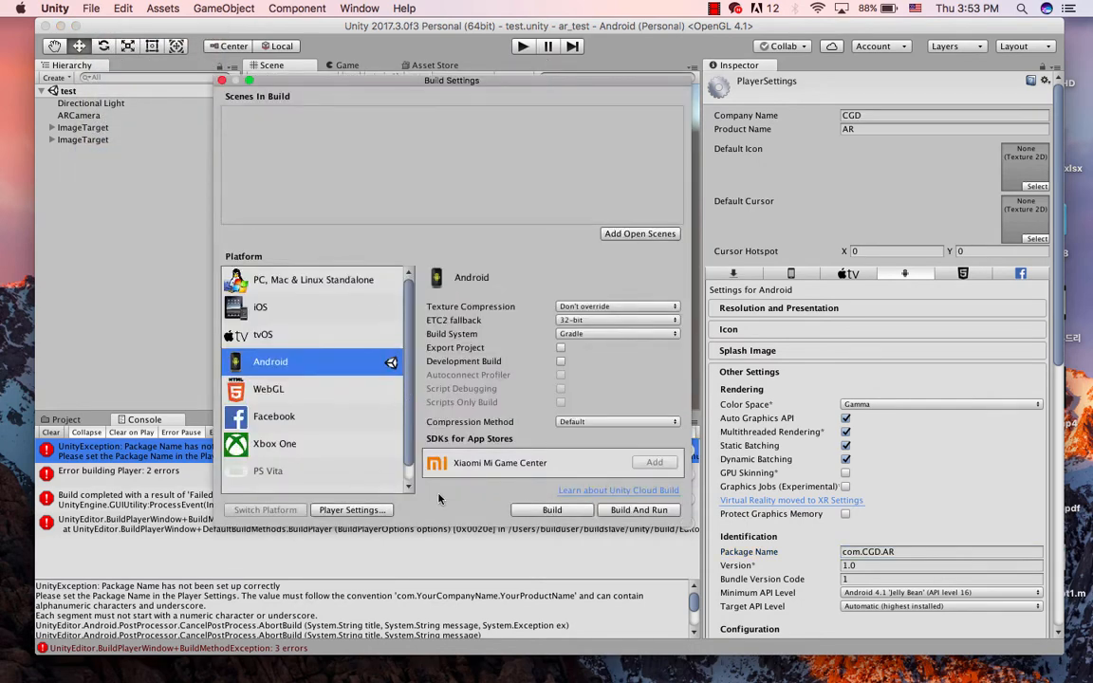
left_click(552, 511)
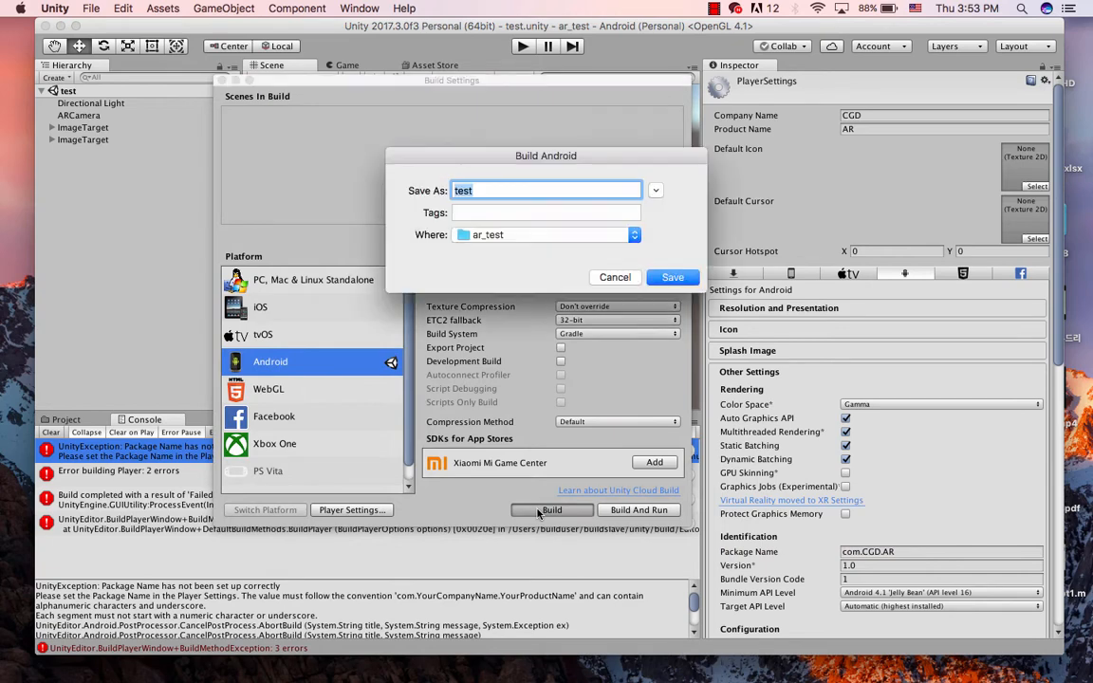
left_click(673, 278)
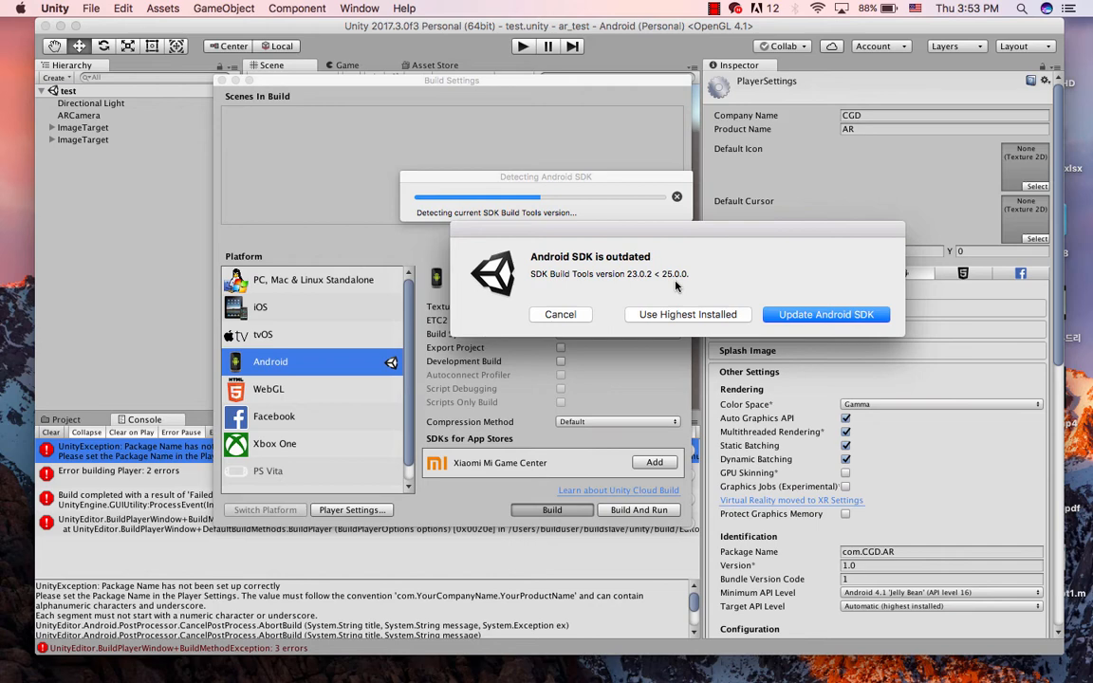
left_click(694, 317)
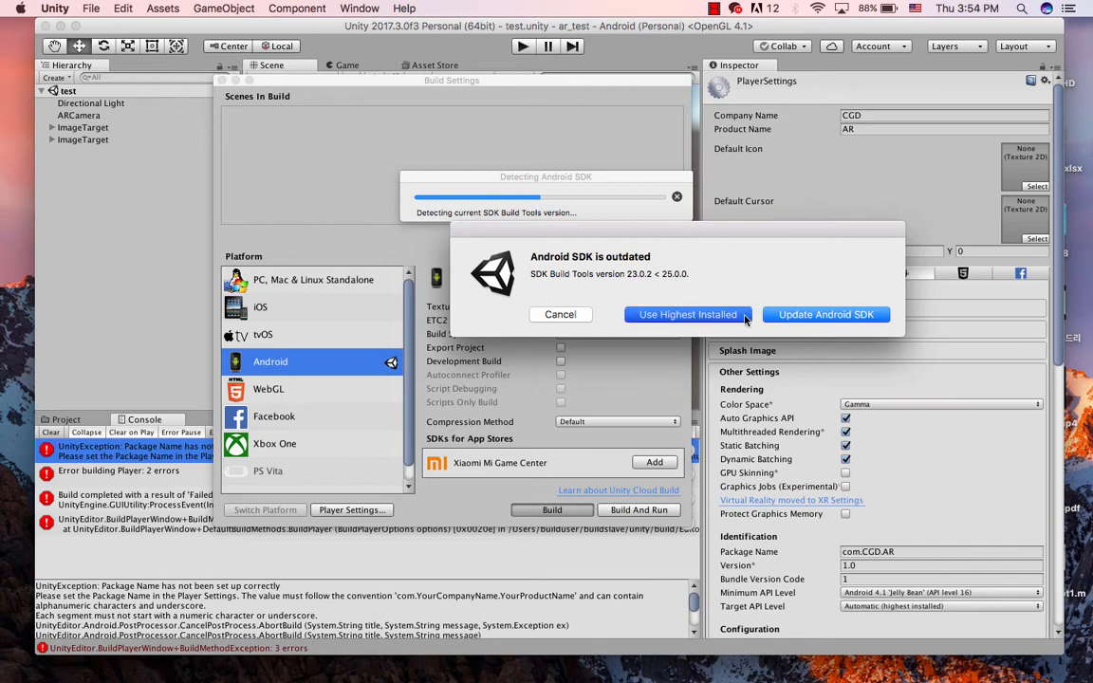
- Launch Android Studio while the build runs, and move the Build Settings and progress windows apart
left_click(1021, 9)
type("and")
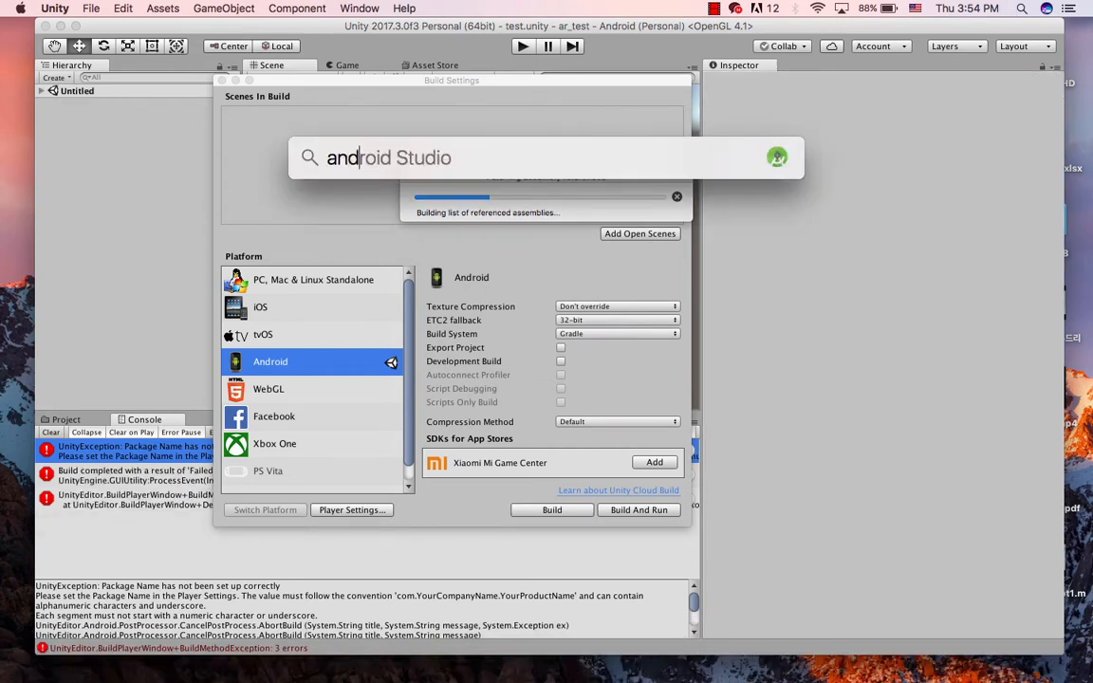
key("Return")
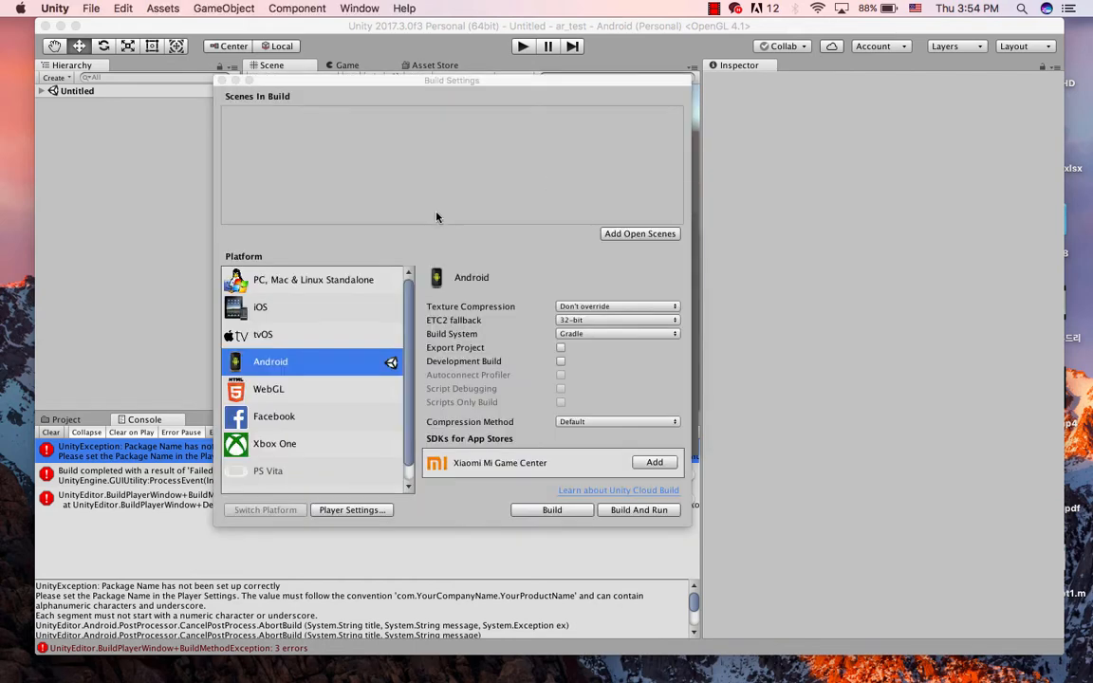
left_click_drag(489, 85, 316, 103)
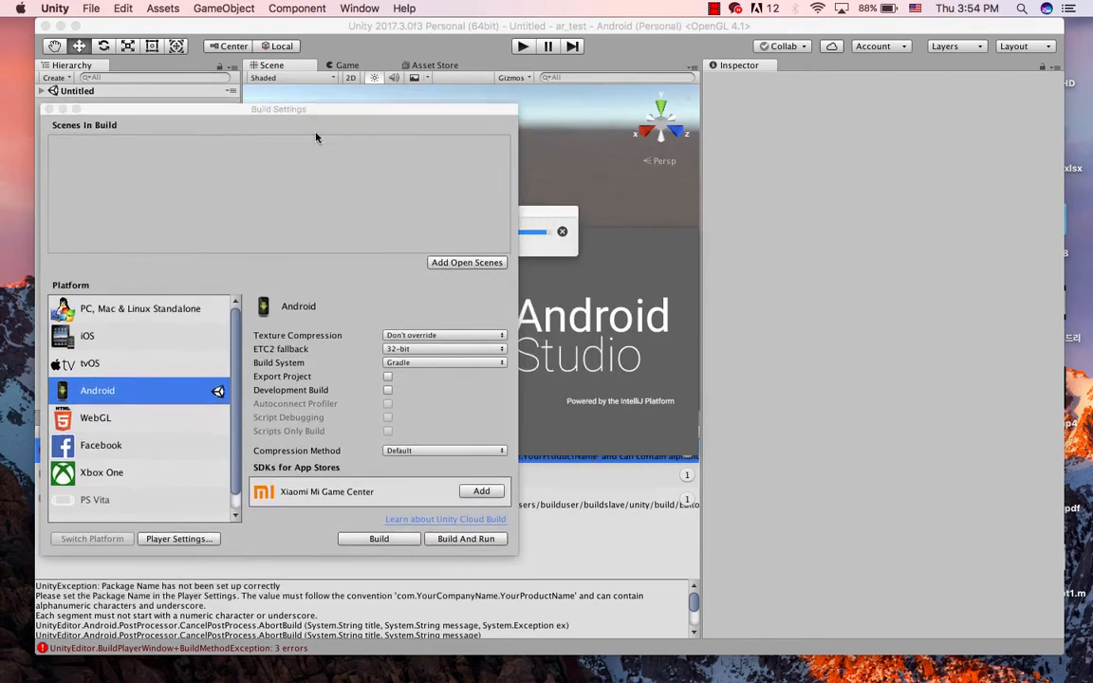
left_click_drag(531, 217, 798, 132)
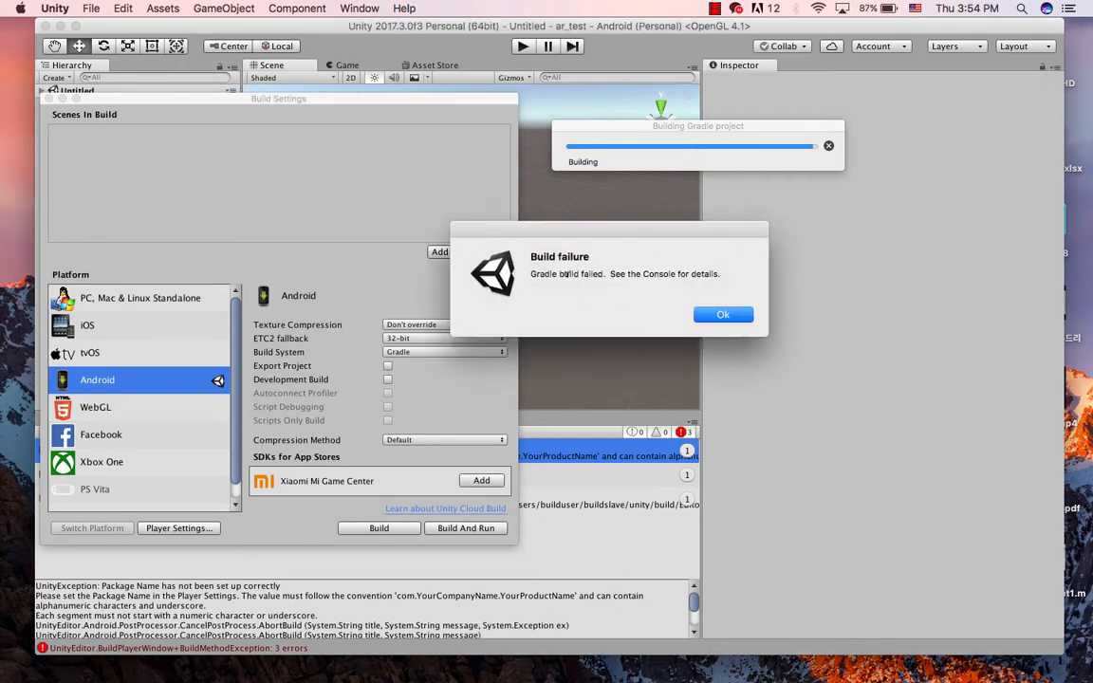
- Dismiss the build alert and Build Settings, then check the logged errors in the Console and clear them
left_click(723, 315)
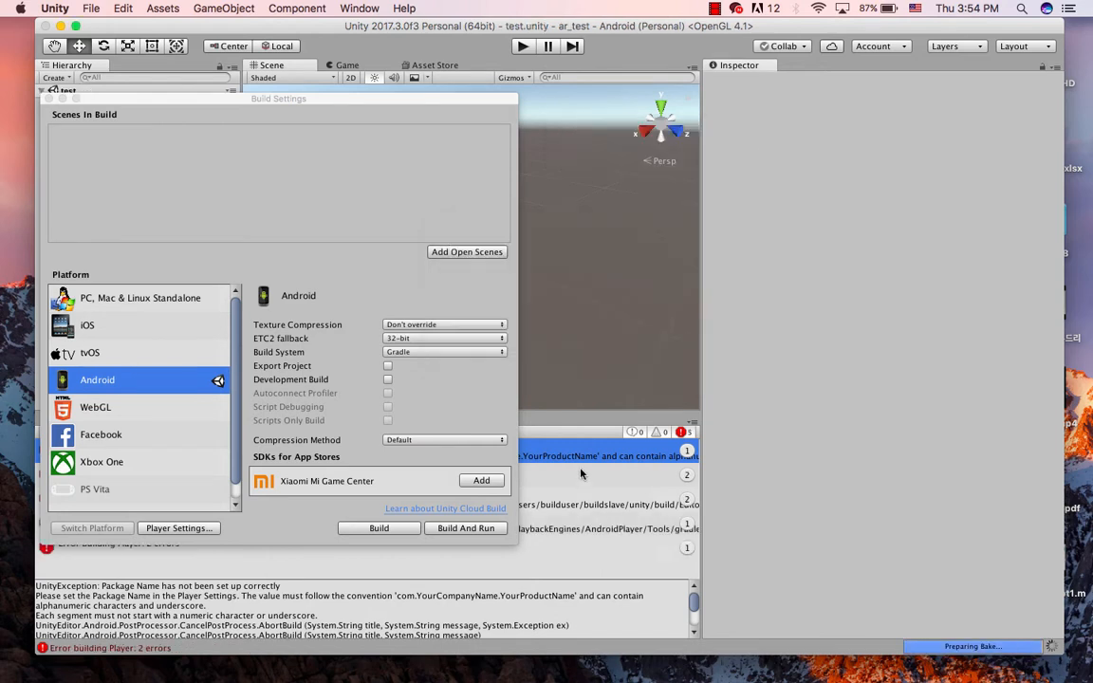
left_click(48, 98)
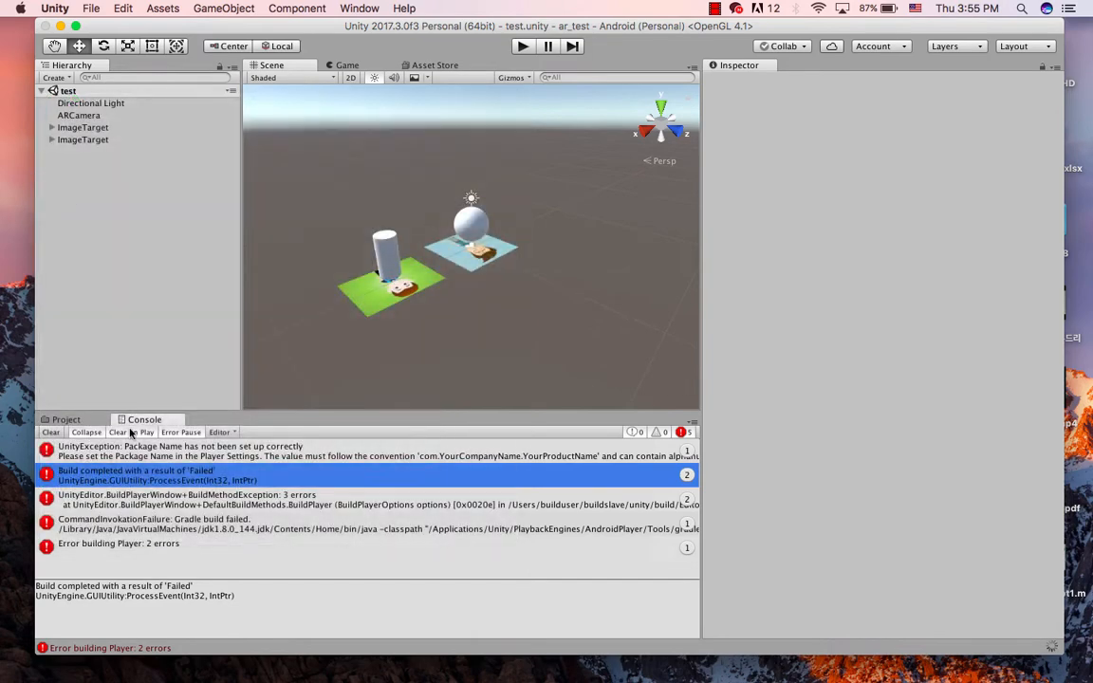
left_click(97, 451)
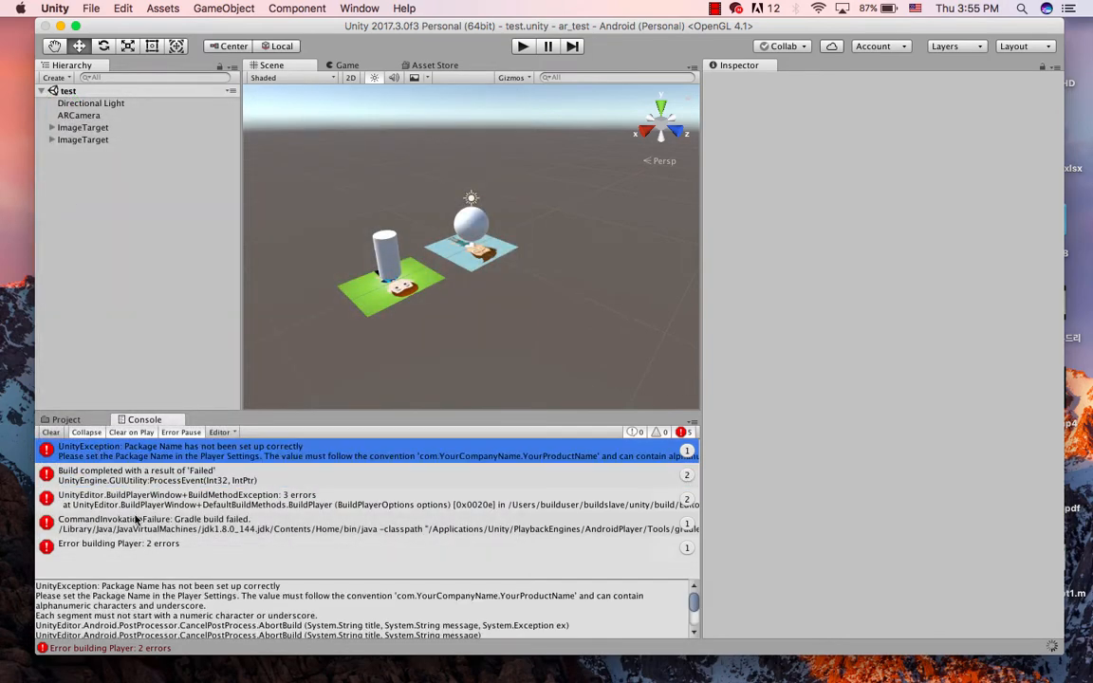
left_click(50, 433)
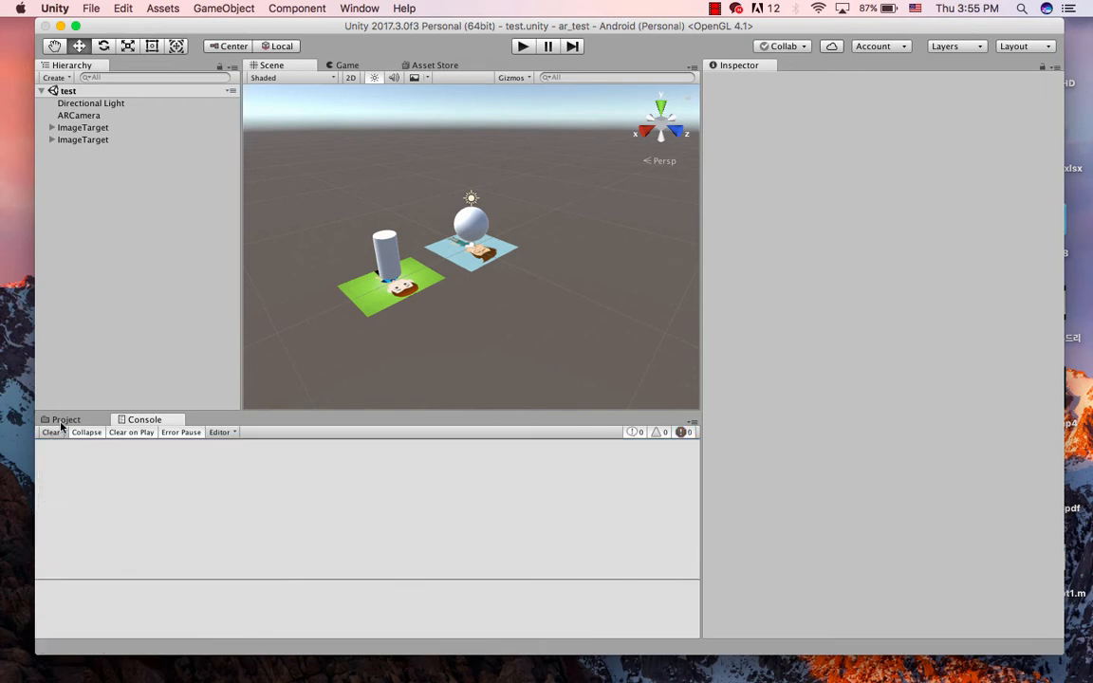
- Build the Android app again as test in ar_test with the highest installed SDK build tools, moving the progress window aside
left_click(91, 9)
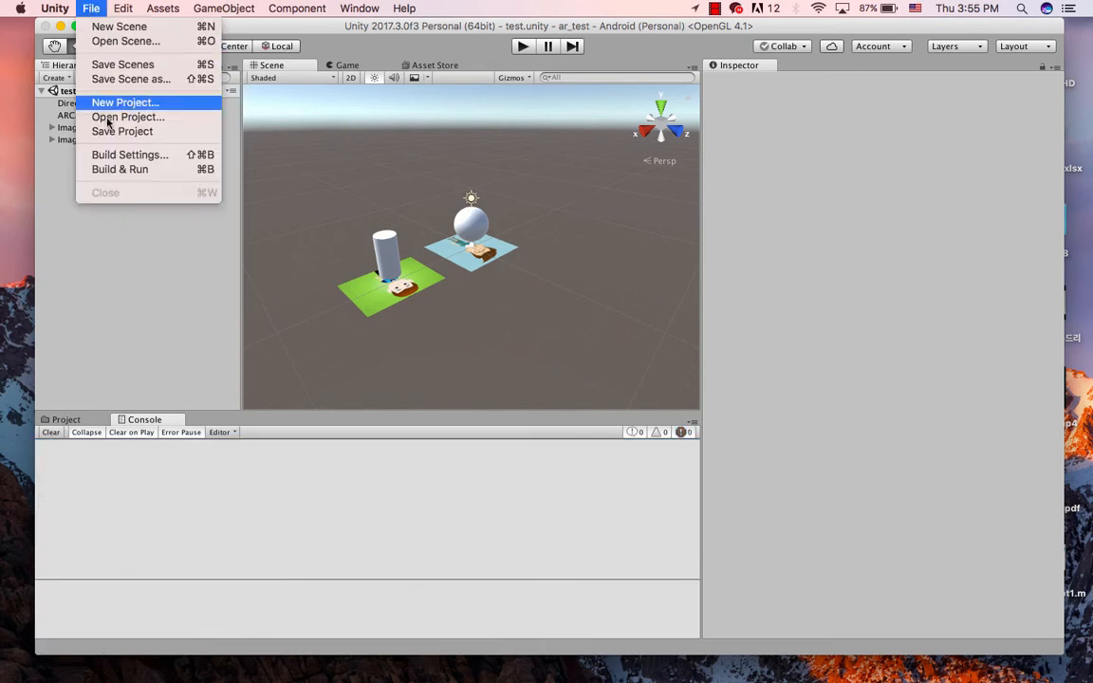
left_click(114, 156)
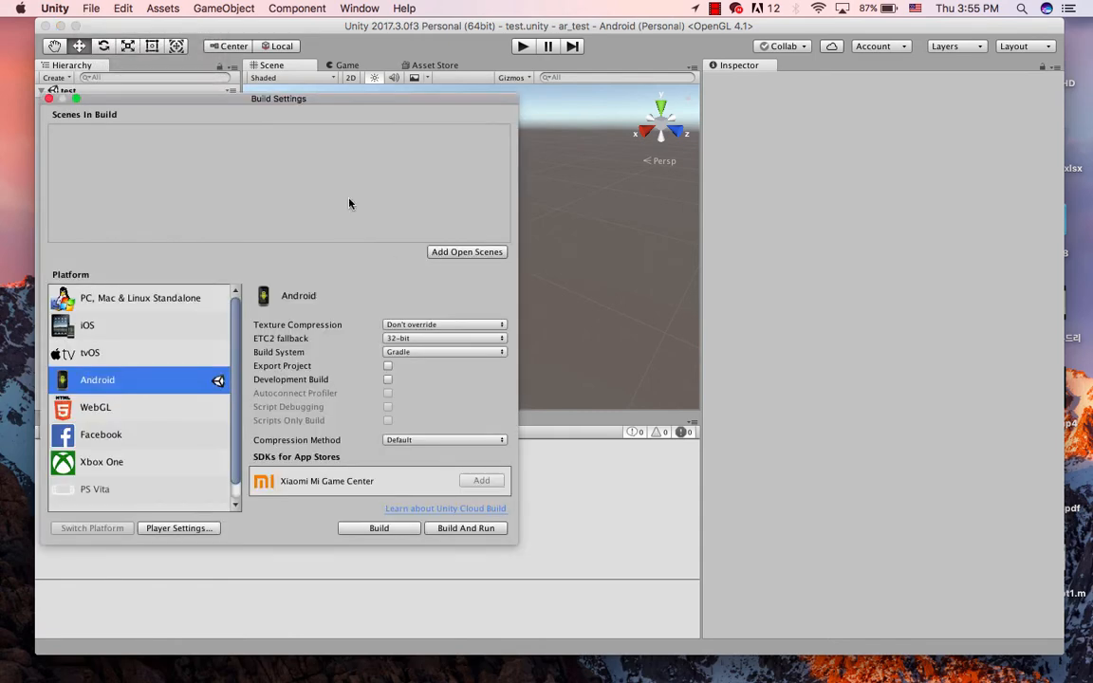
left_click_drag(301, 99, 403, 82)
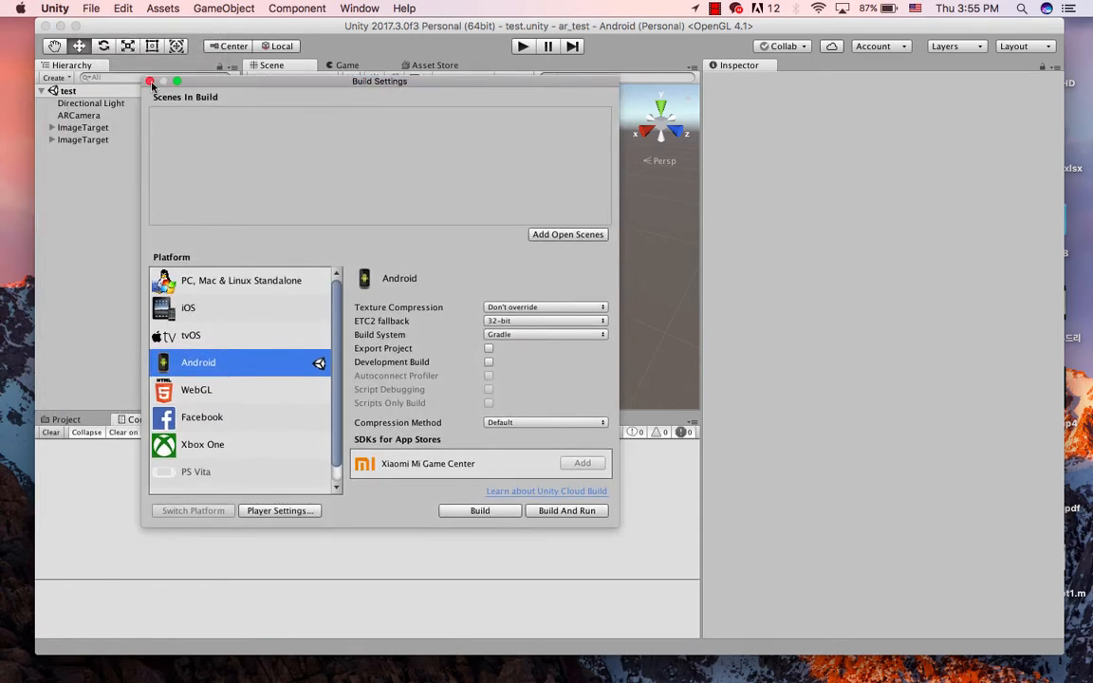
left_click(482, 511)
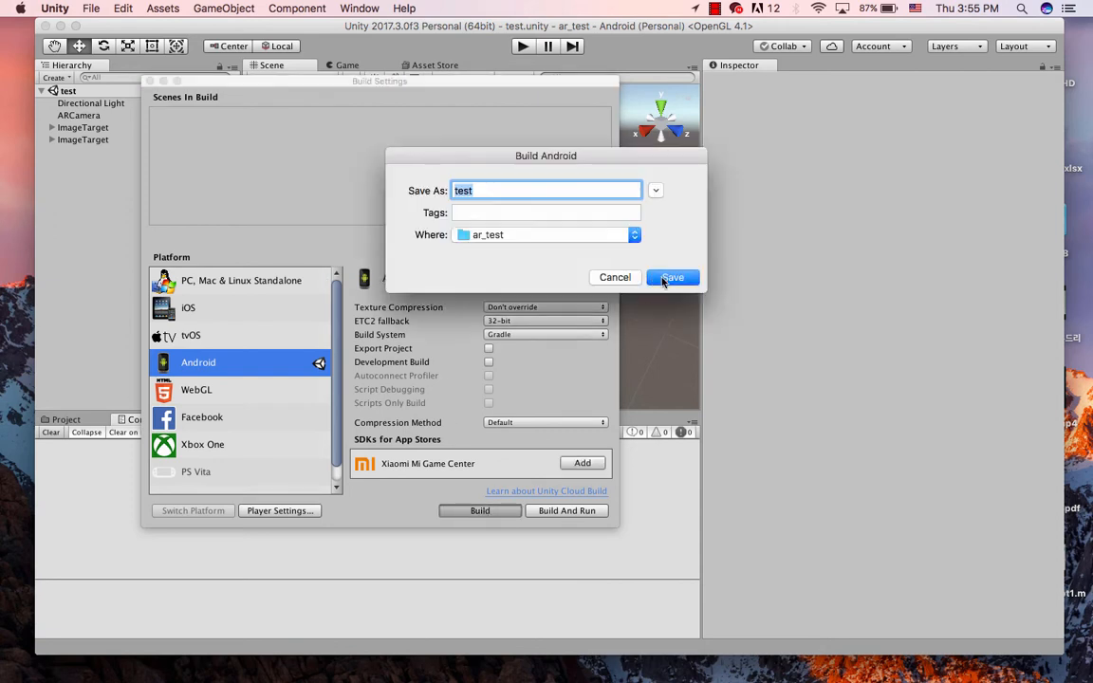
left_click(663, 278)
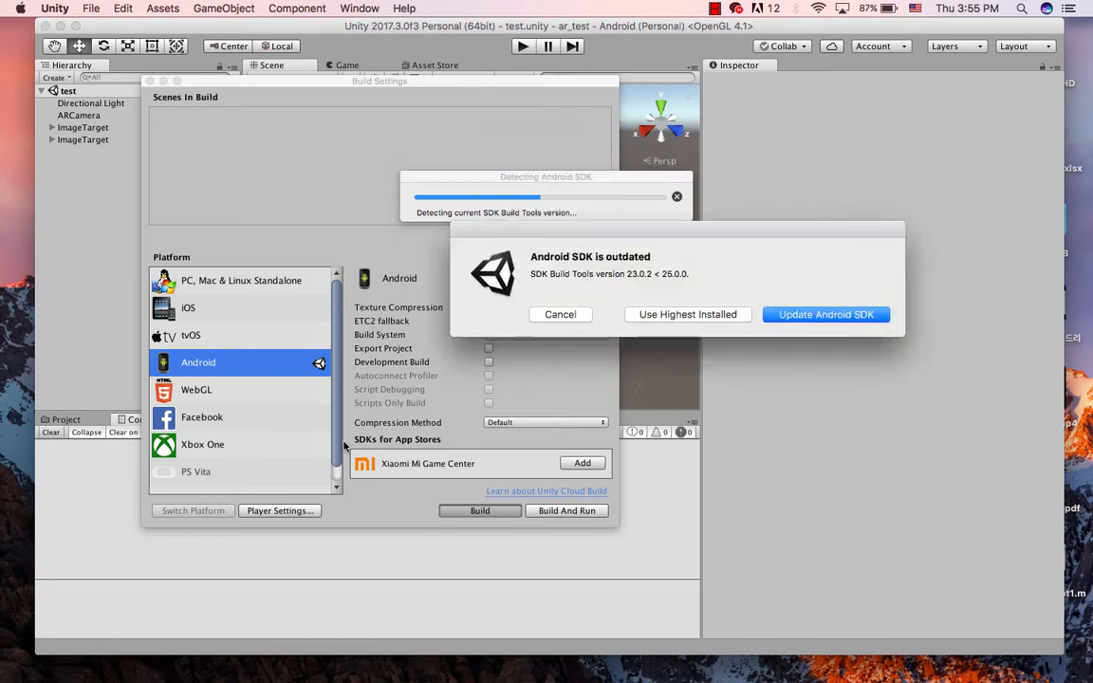
left_click(670, 319)
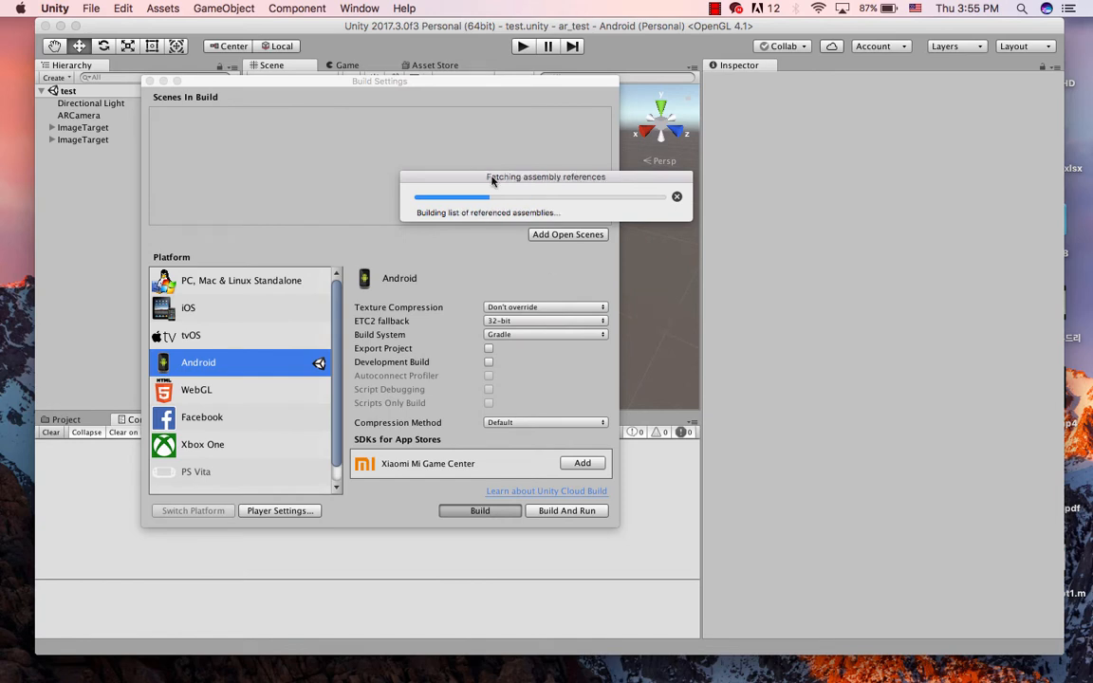
left_click_drag(470, 181, 765, 66)
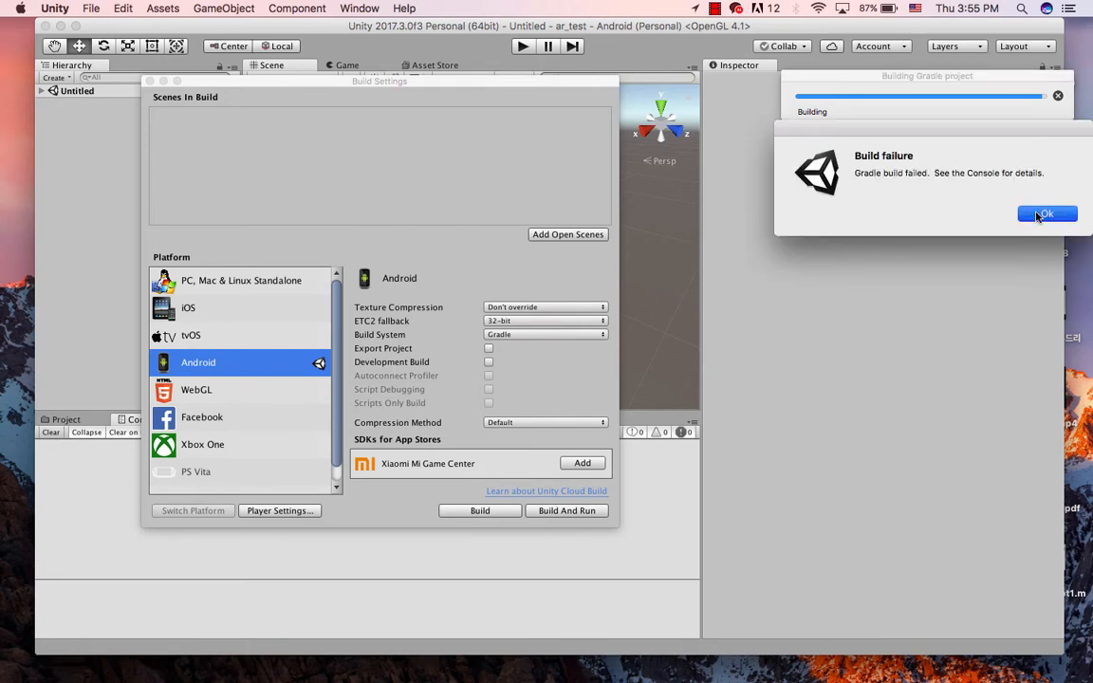
- Dismiss the build alert, close Build Settings, and examine the Gradle CommandInvokationFailure entry in the Console
left_click(1037, 216)
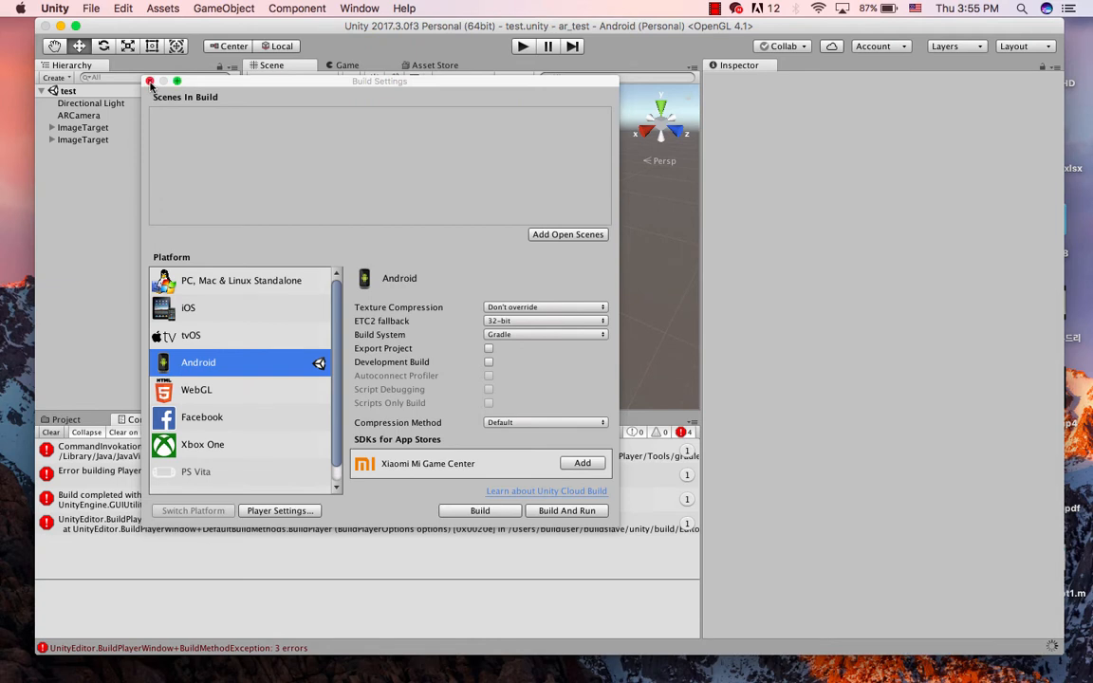
left_click(150, 82)
left_click(169, 450)
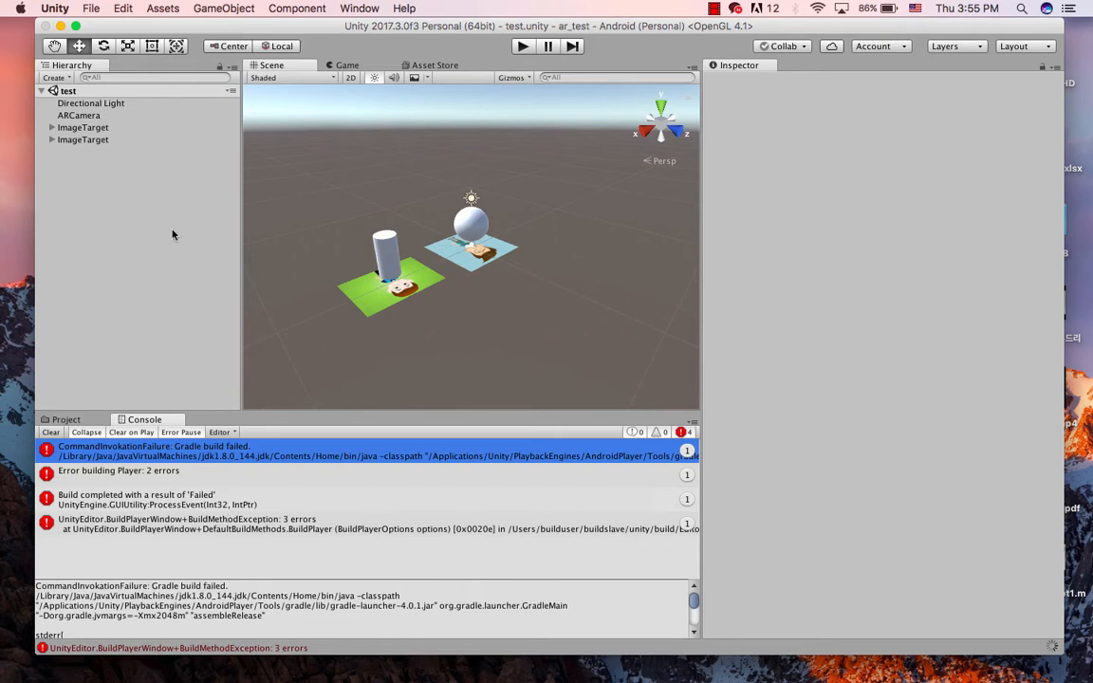
- Check the Android JDK path in the External Tools preferences and open the JDK download page
left_click(55, 8)
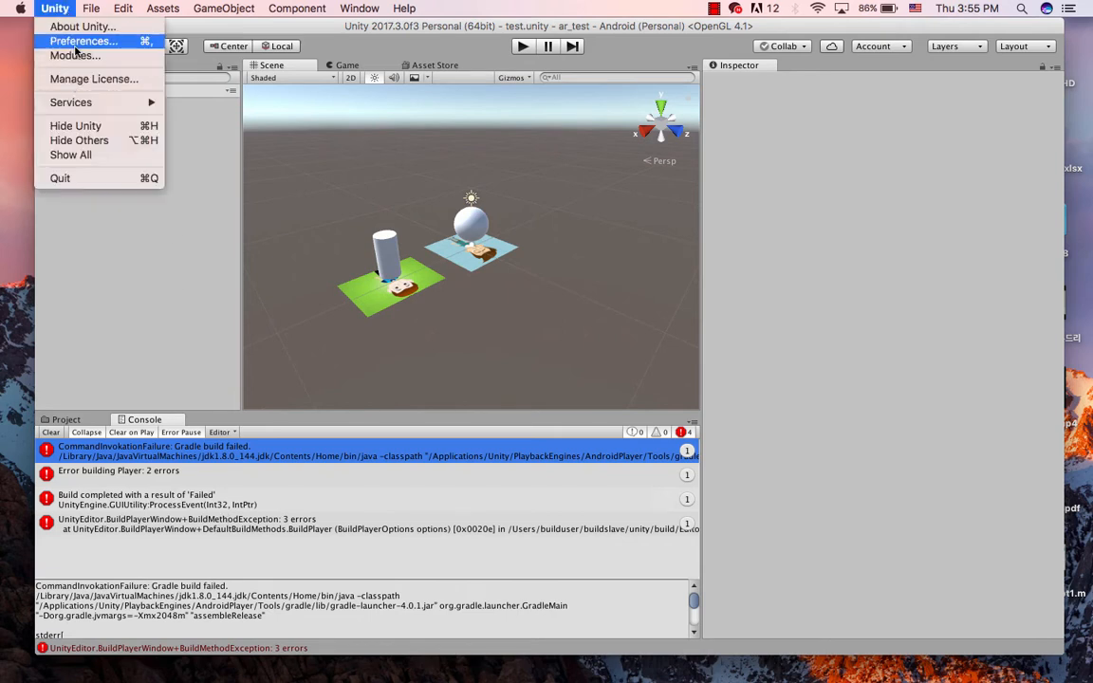
left_click(76, 45)
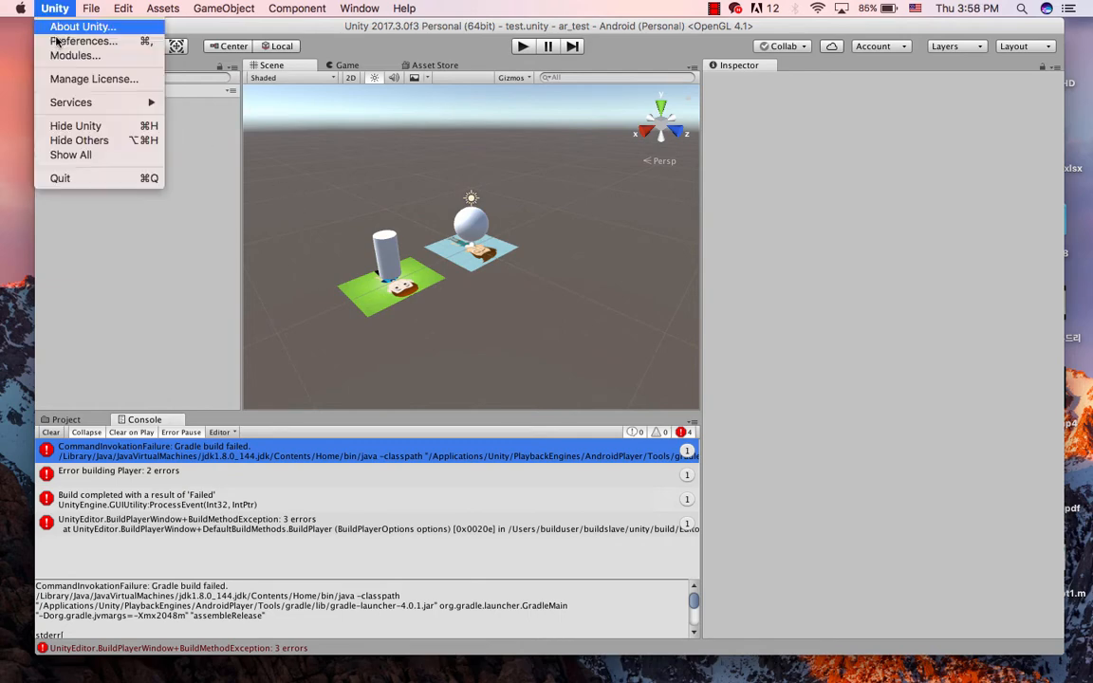
left_click(76, 39)
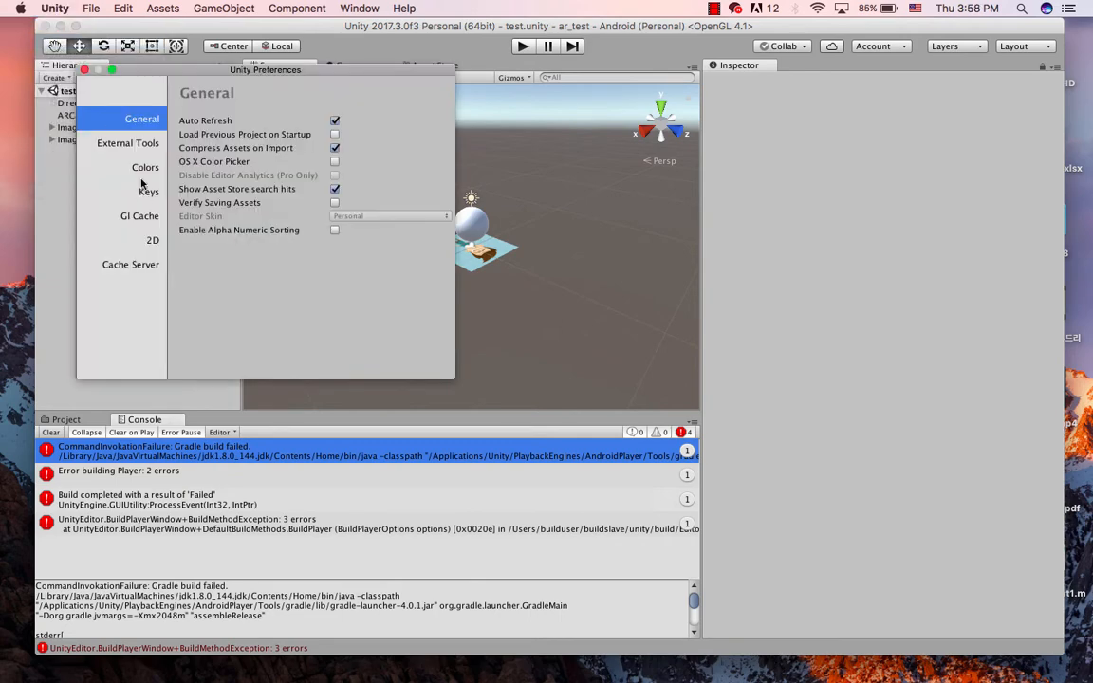
left_click(137, 148)
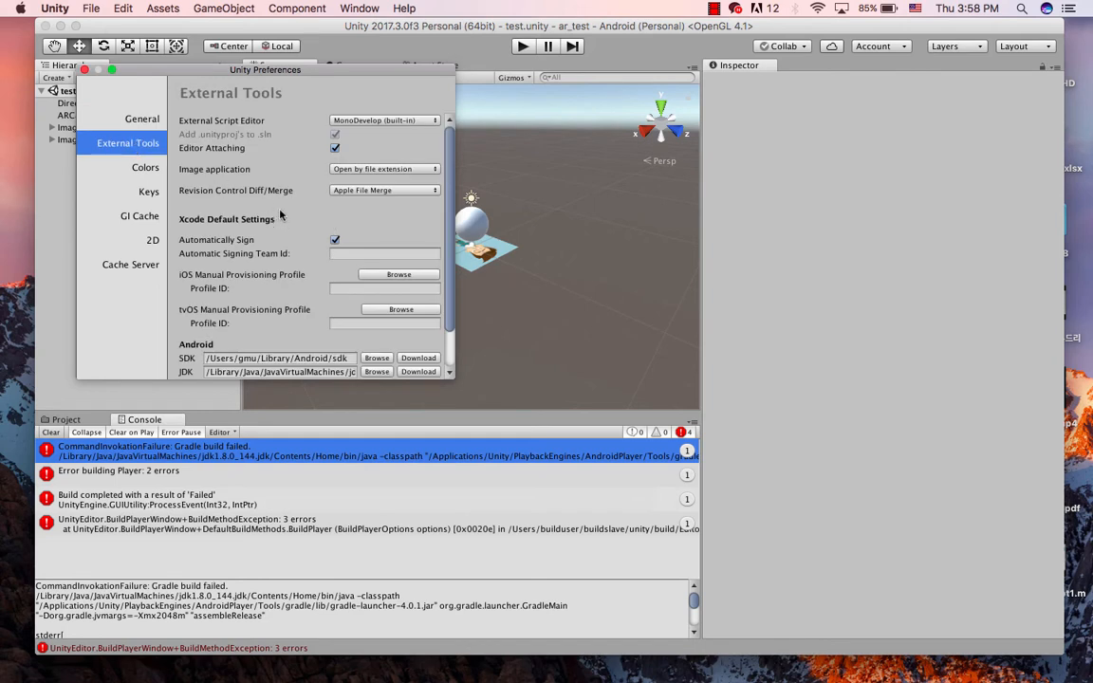
scroll(255, 266, "down", 2)
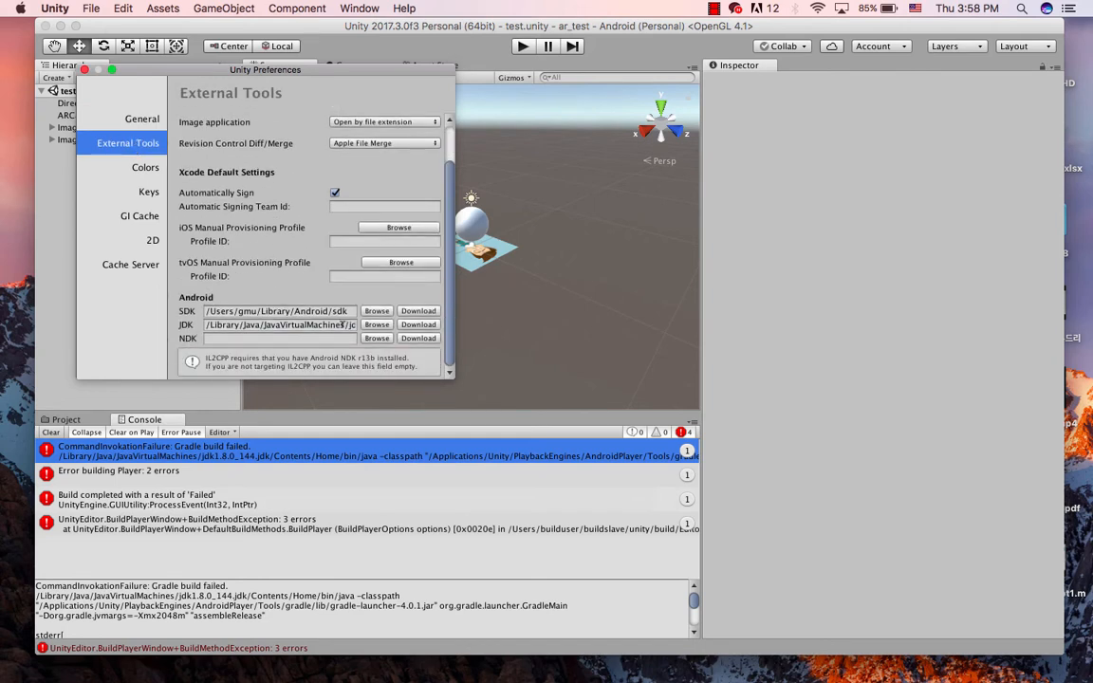
left_click(336, 324)
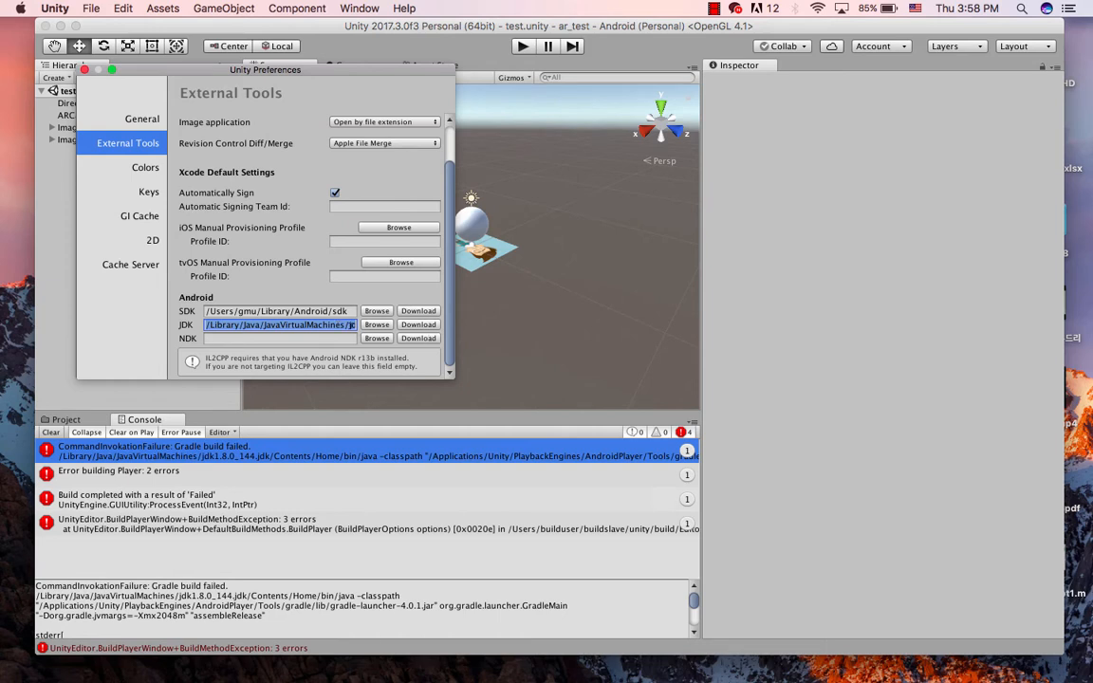
left_click(410, 325)
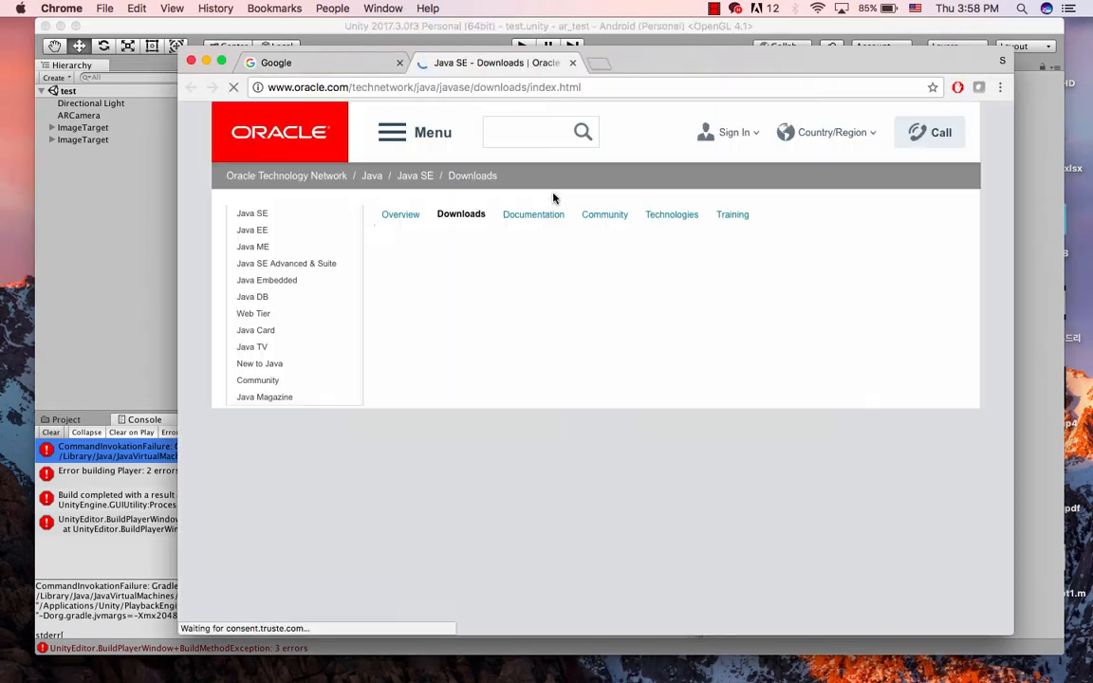
- Look through the Java SE downloads and open the Java Platform (JDK) 9 download page
scroll(748, 295, "down", 3)
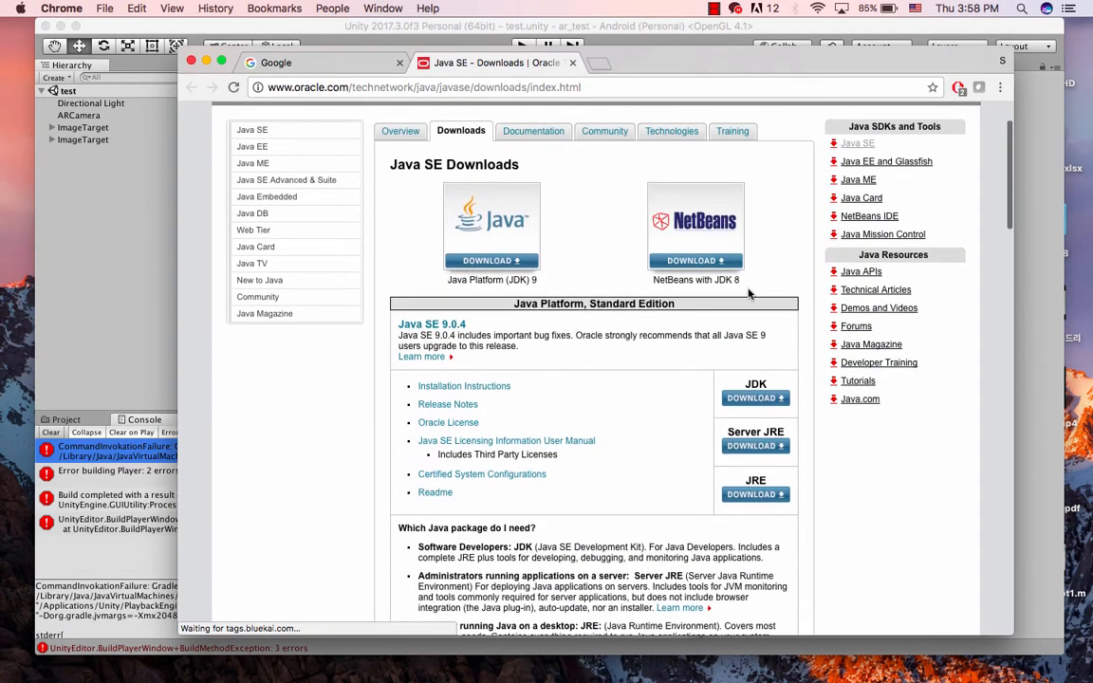
scroll(549, 272, "up", 1)
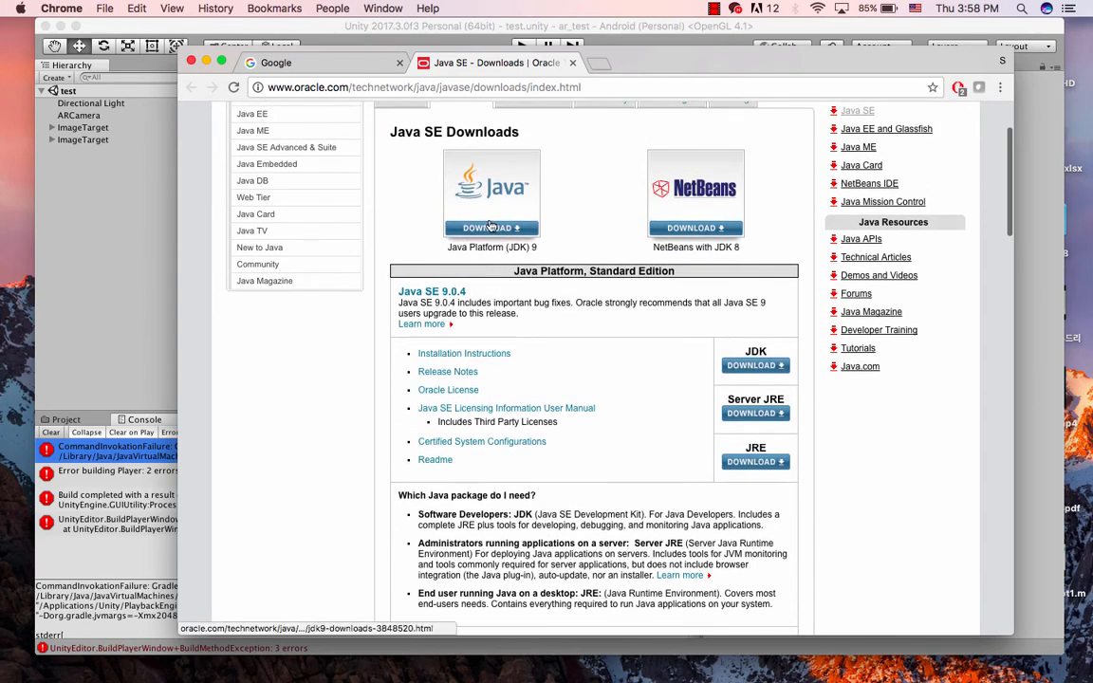
scroll(474, 162, "up", 1)
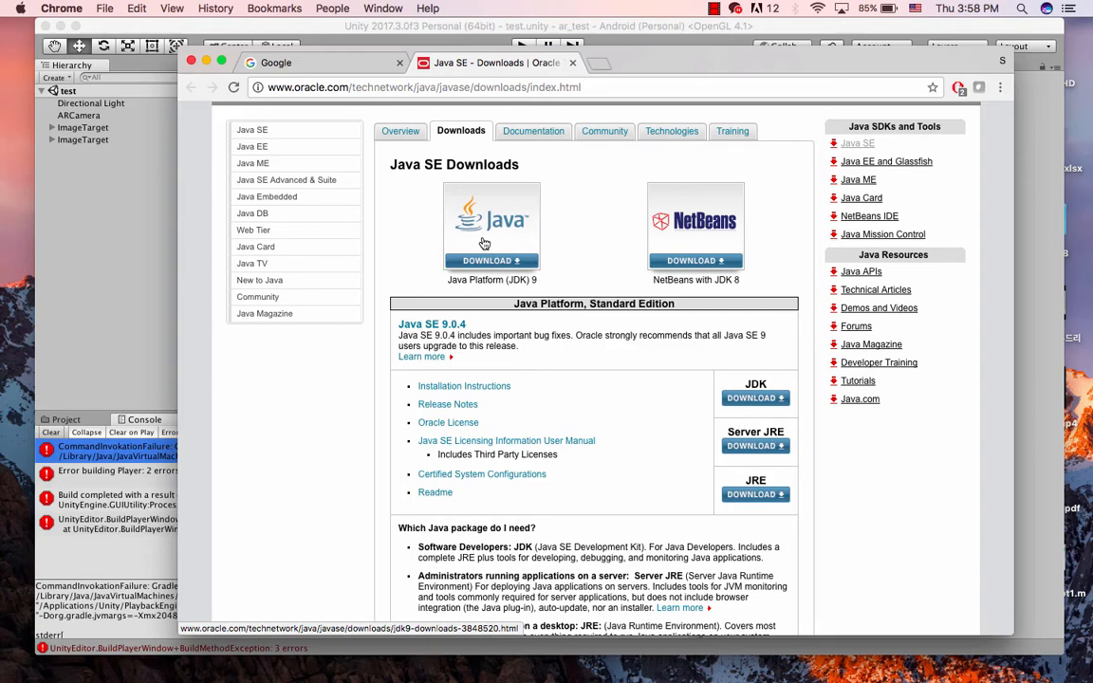
scroll(484, 244, "down", 10)
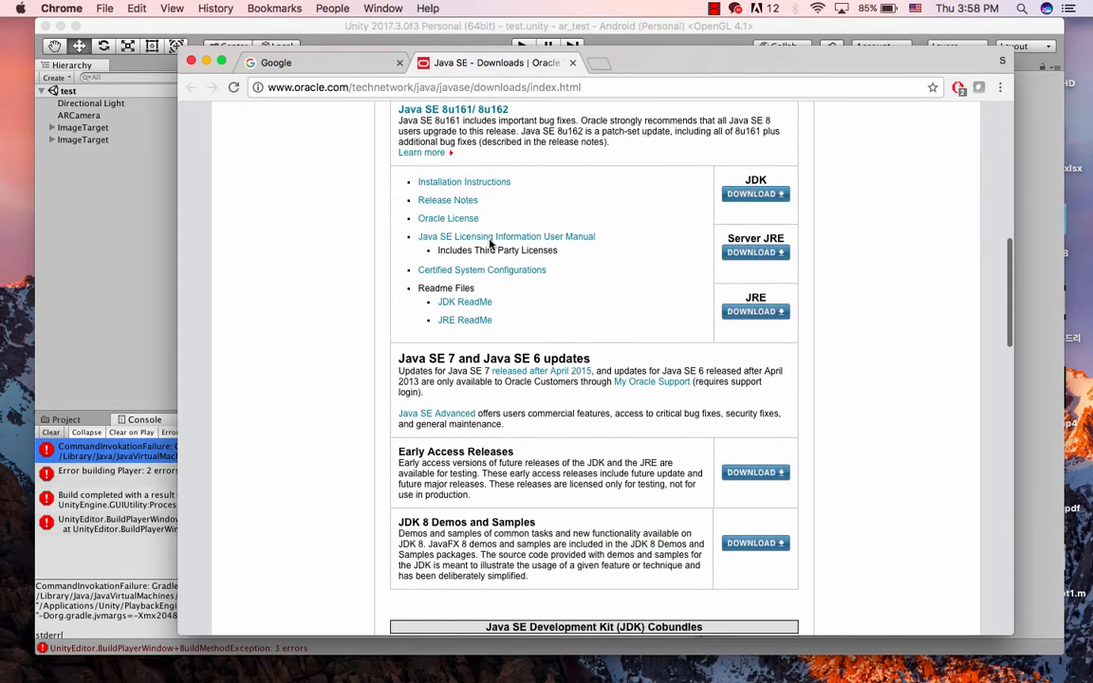
scroll(491, 244, "down", 3)
scroll(491, 244, "up", 8)
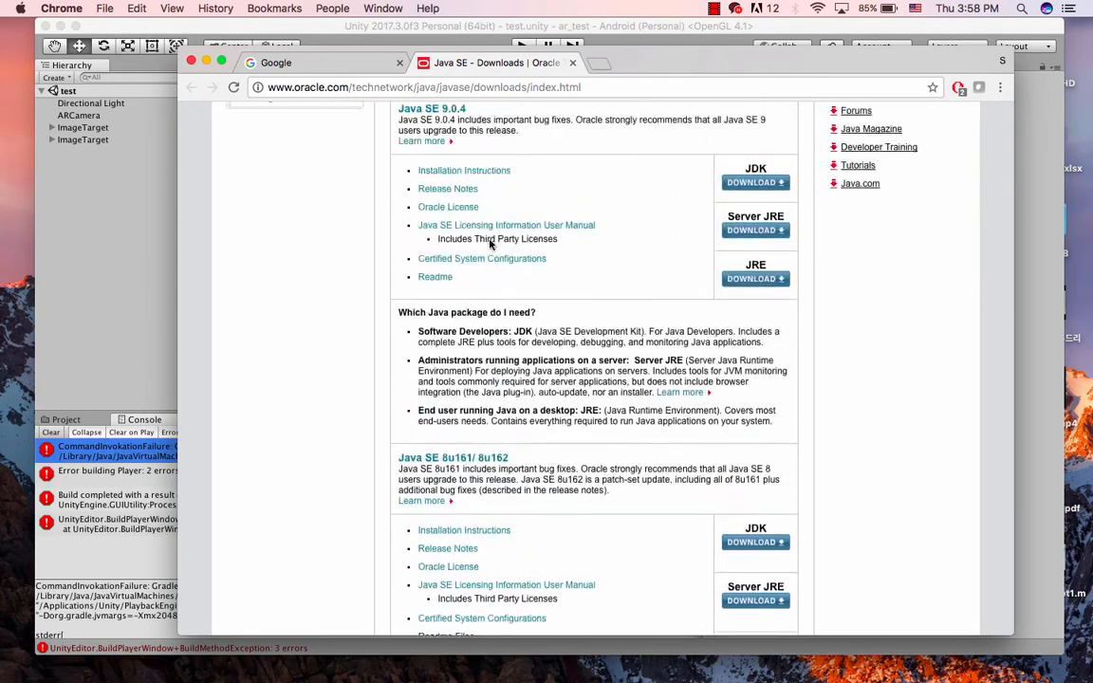
scroll(490, 244, "up", 3)
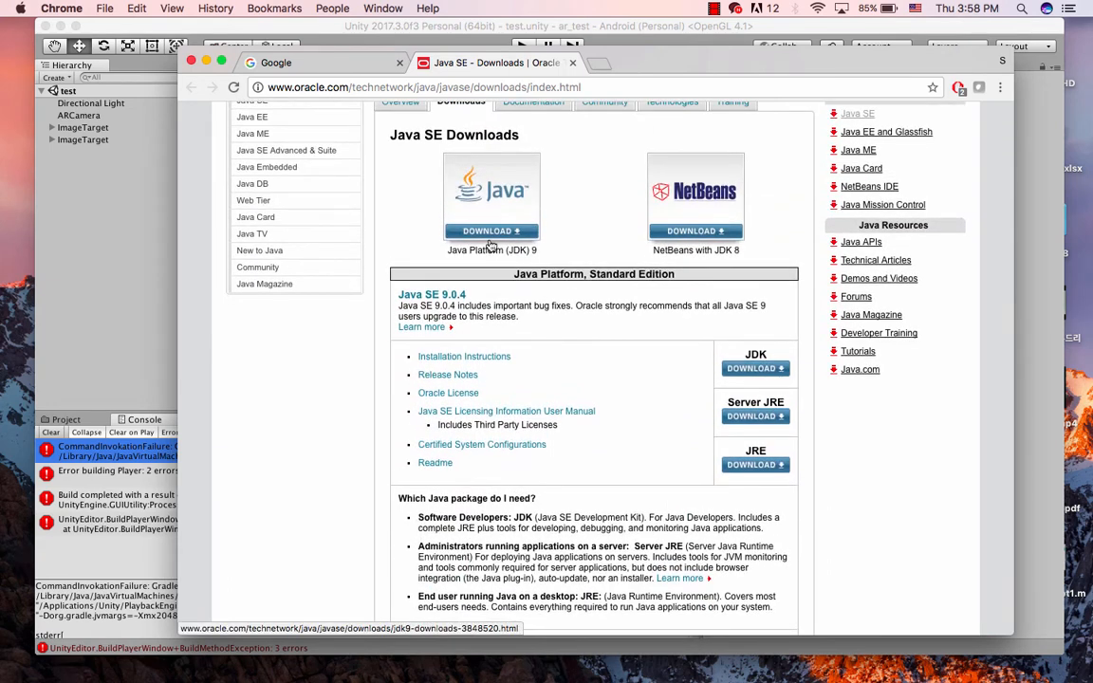
scroll(490, 244, "up", 1)
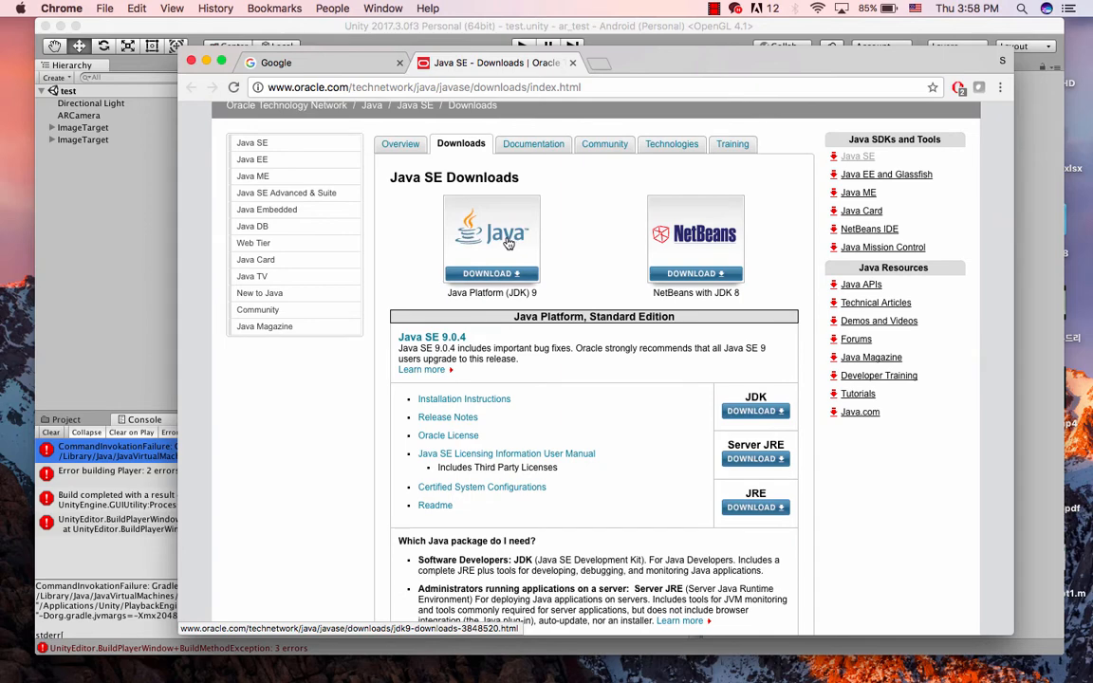
left_click(481, 280)
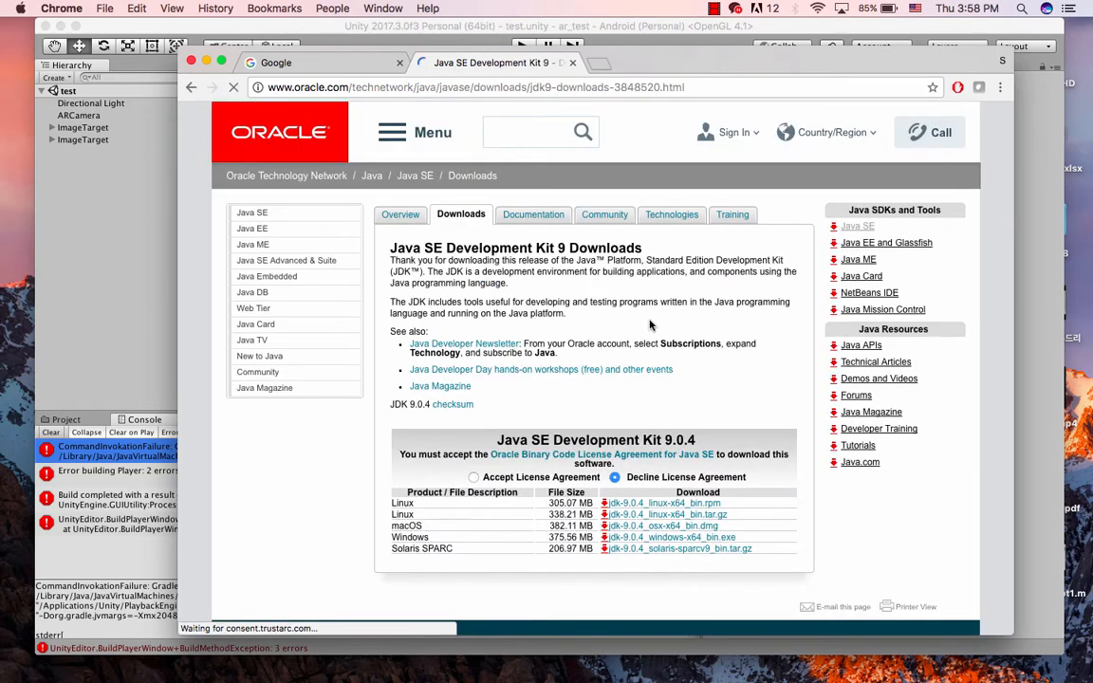
- Accept the Oracle license agreement and download the macOS installer jdk-9.0.4_osx-x64_bin.dmg
scroll(607, 313, "down", 1)
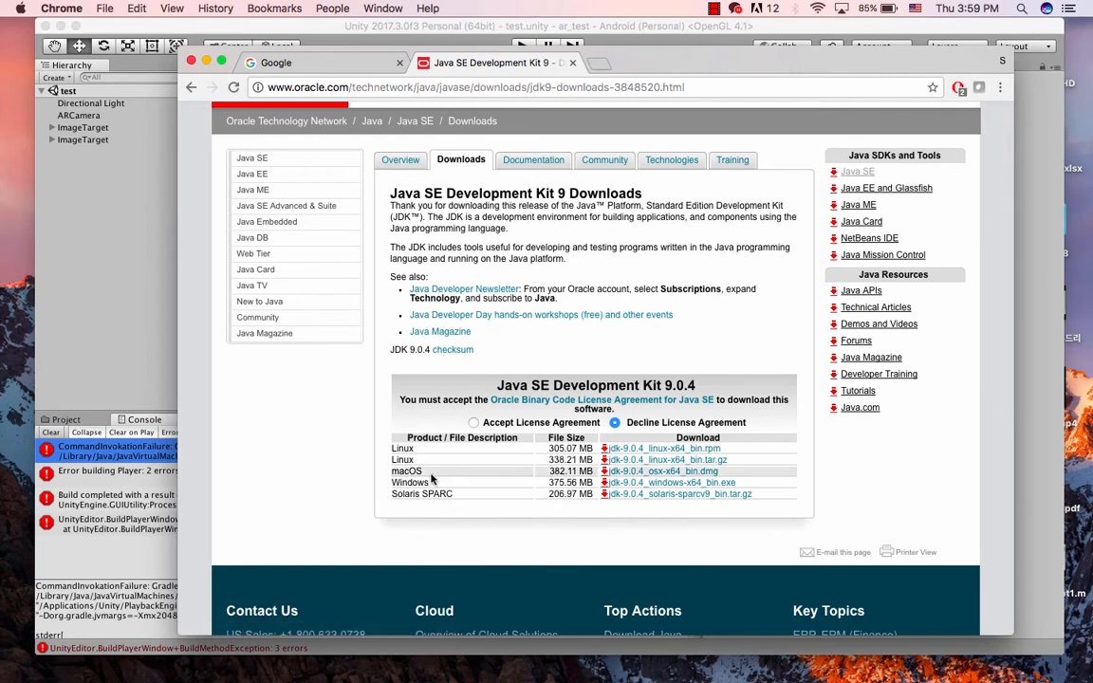
left_click(634, 473)
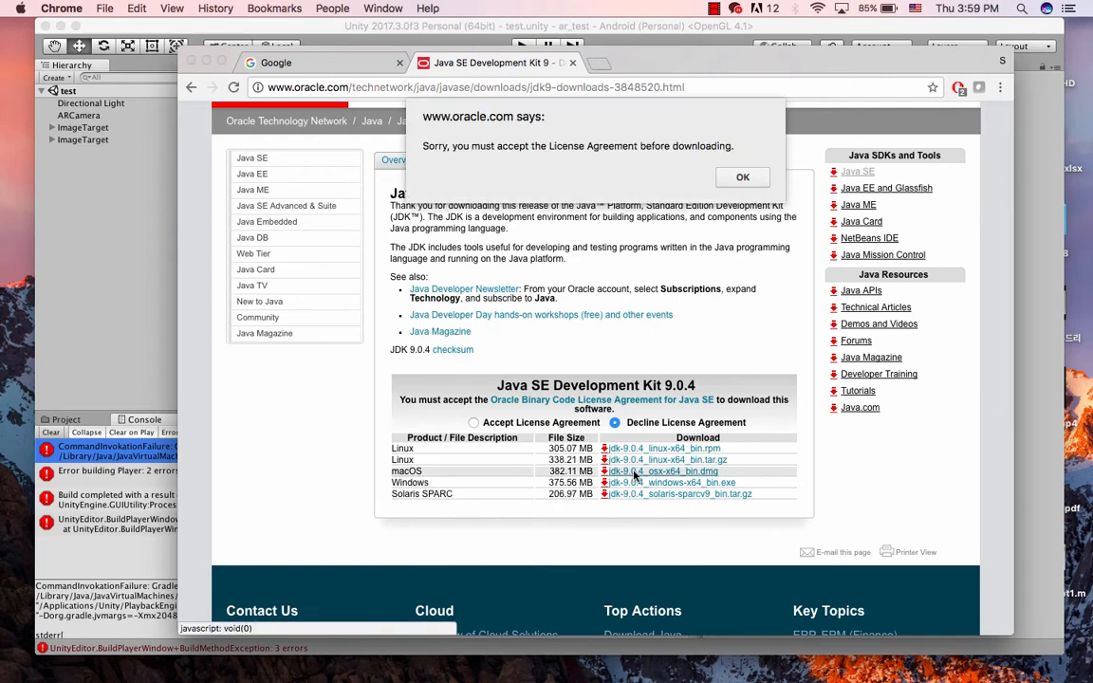
left_click(743, 177)
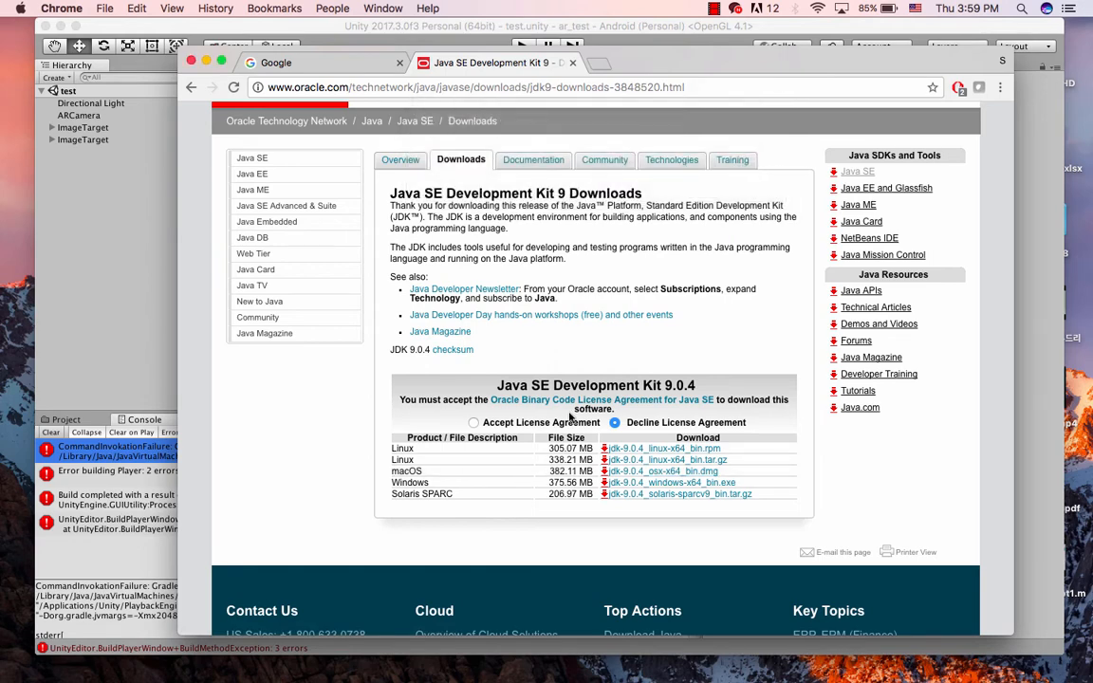
left_click(474, 425)
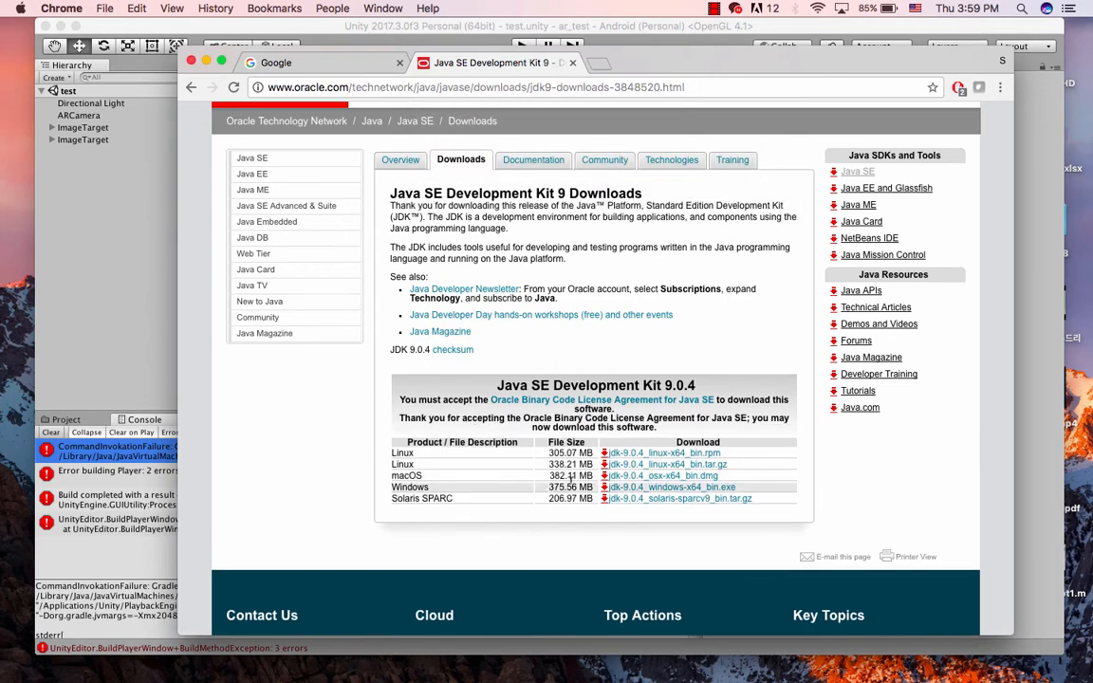
left_click(656, 476)
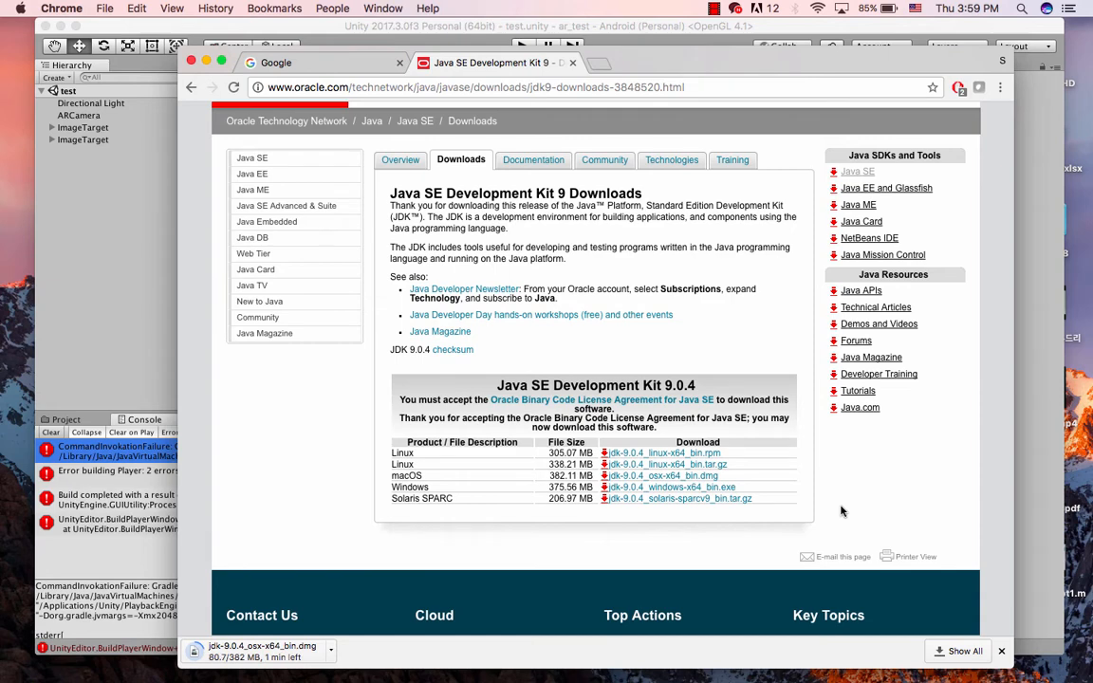
- Launch Android Studio while the JDK downloads and reposition its welcome window
left_click(1021, 11)
type("an")
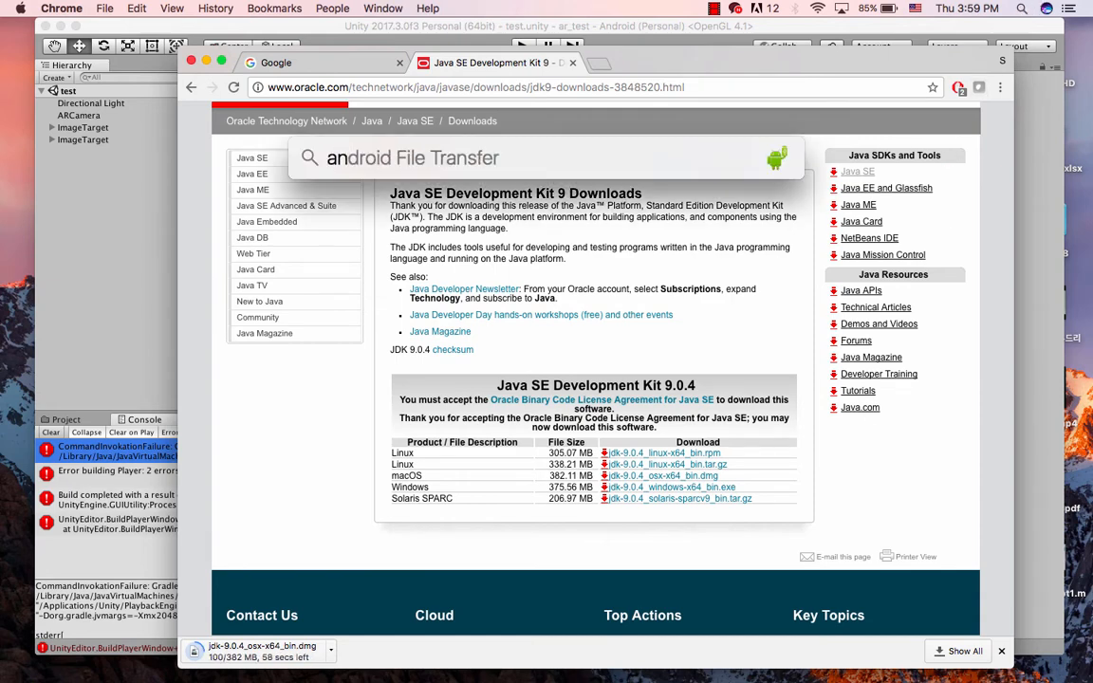
type("droid studio")
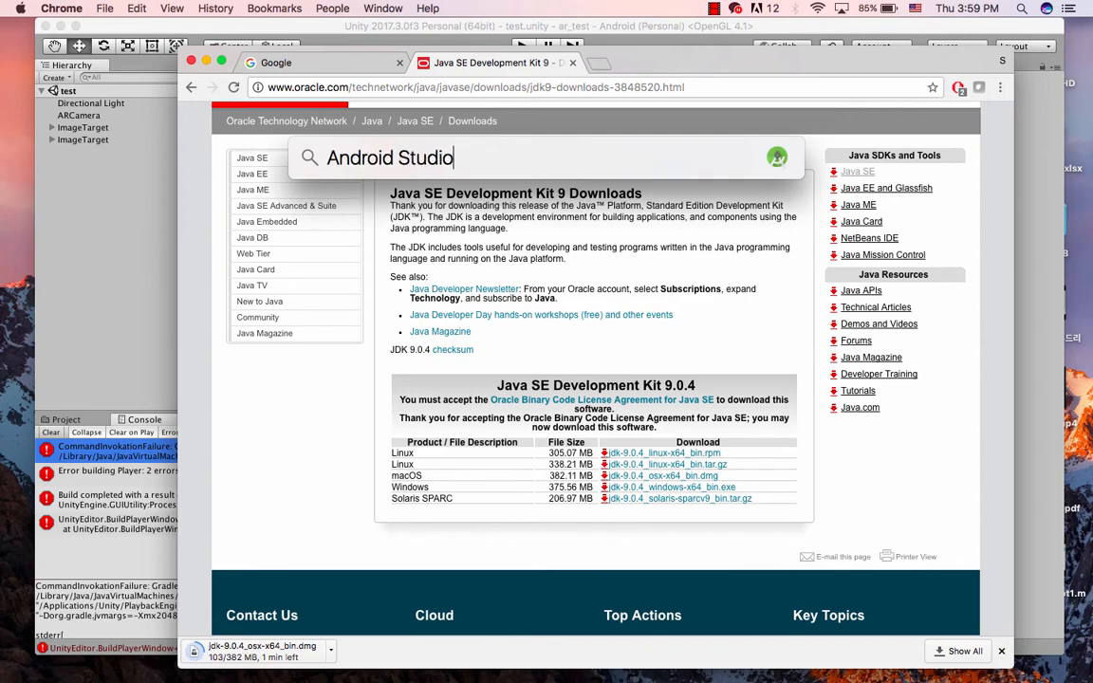
key("Return")
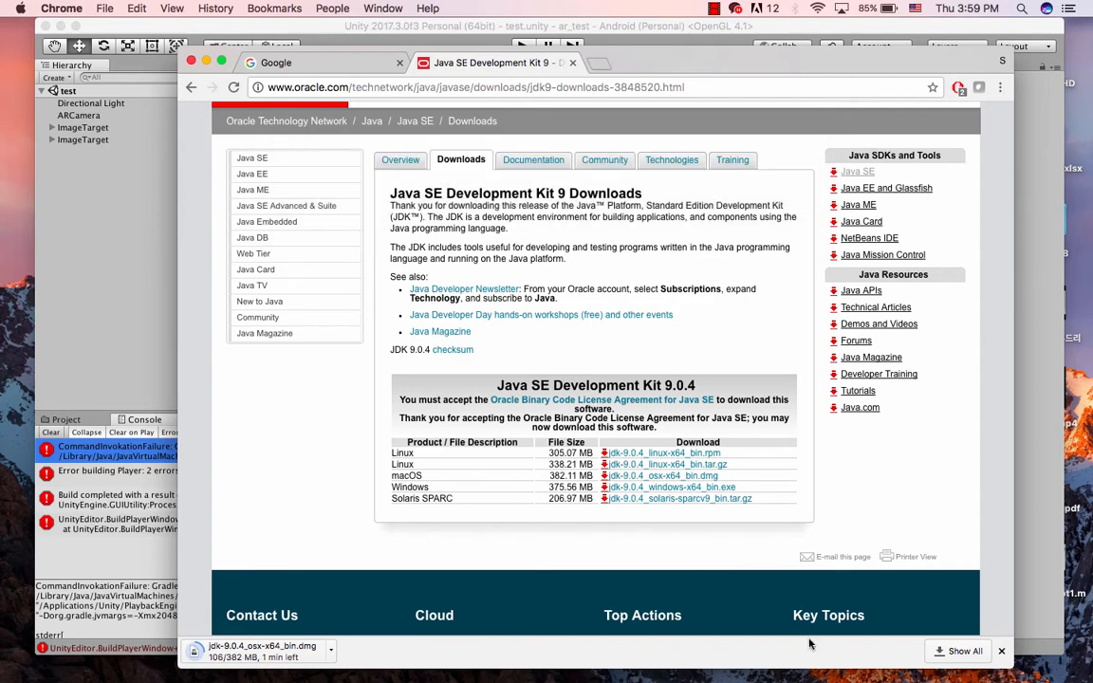
mouse_move(793, 672)
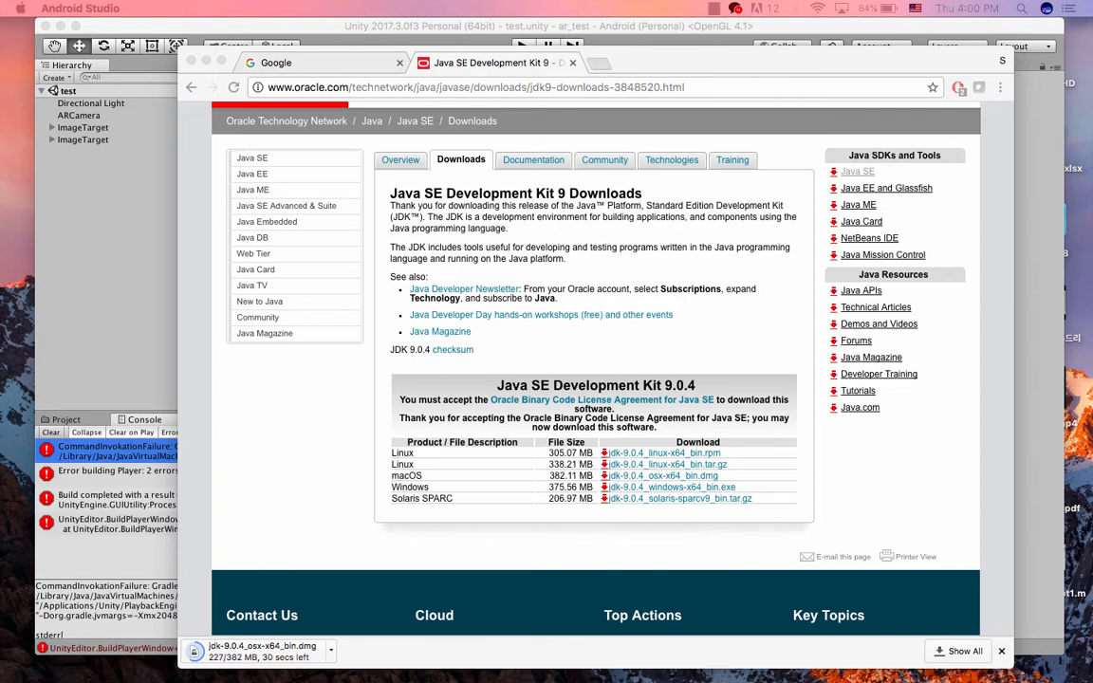
left_click_drag(909, 353, 370, 189)
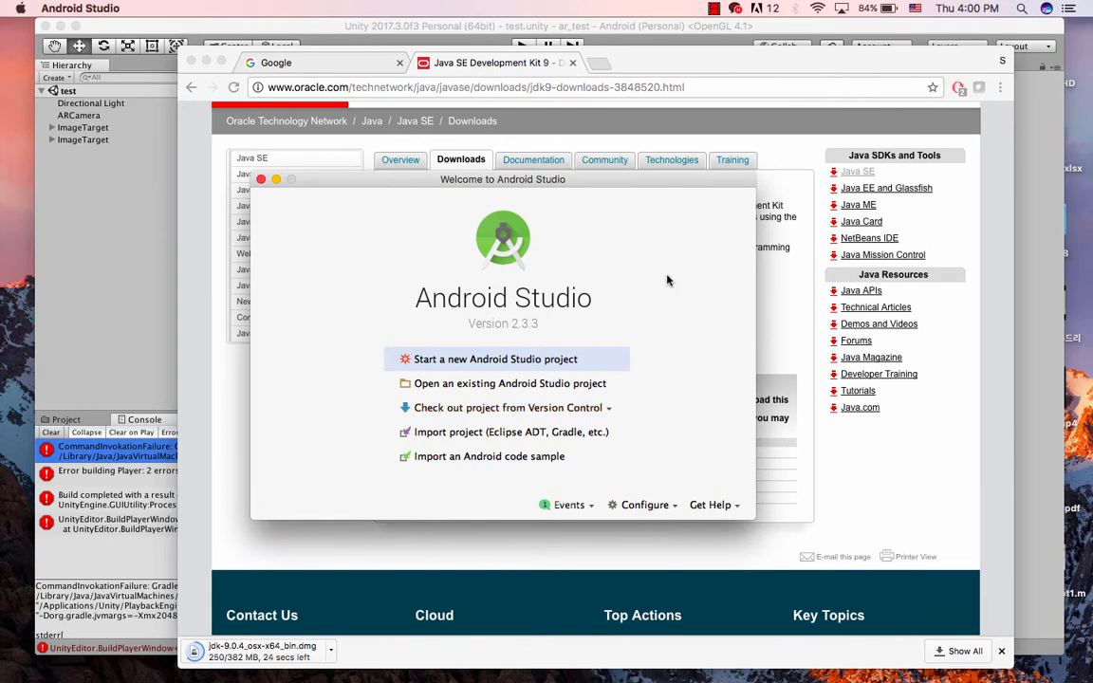
- Open Android Studio's SDK Manager, select the Android API 27 platform, and confirm installing its components
left_click(640, 509)
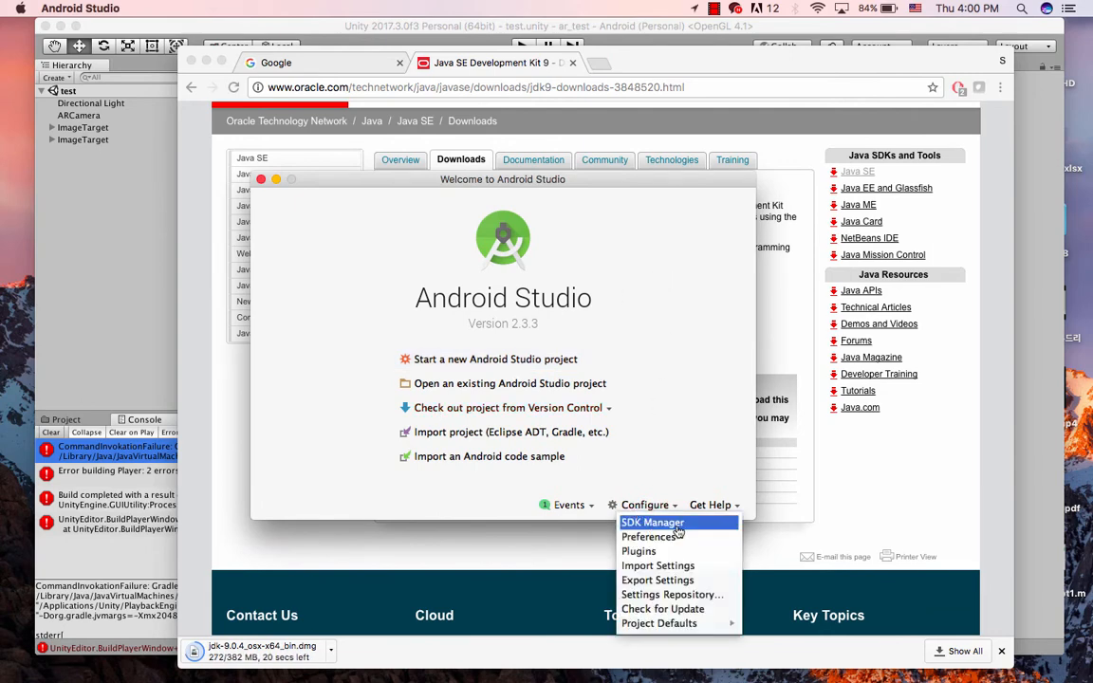
left_click(678, 526)
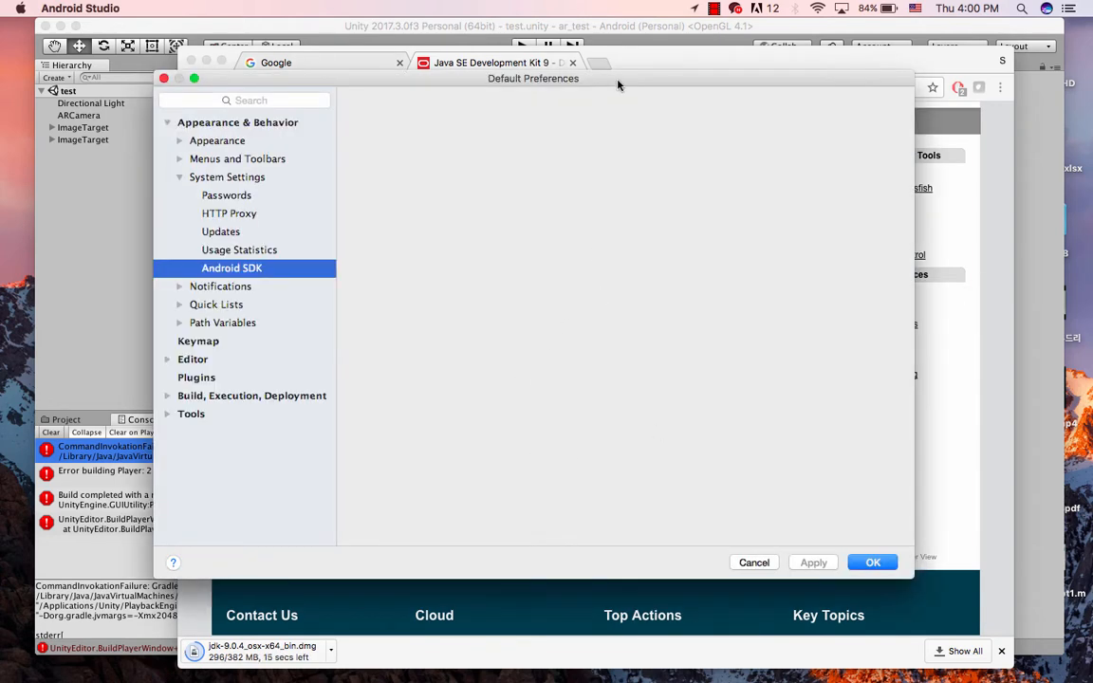
mouse_move(618, 84)
left_mouse_down()
mouse_move(652, 87)
mouse_move(624, 103)
left_mouse_up()
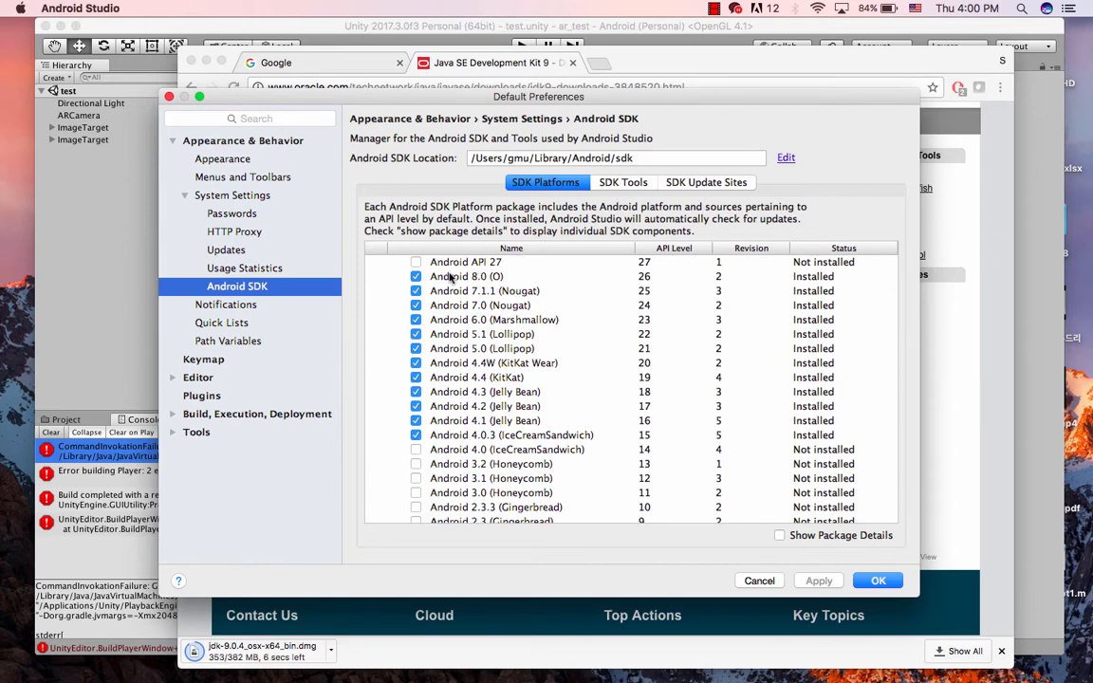
left_click(417, 264)
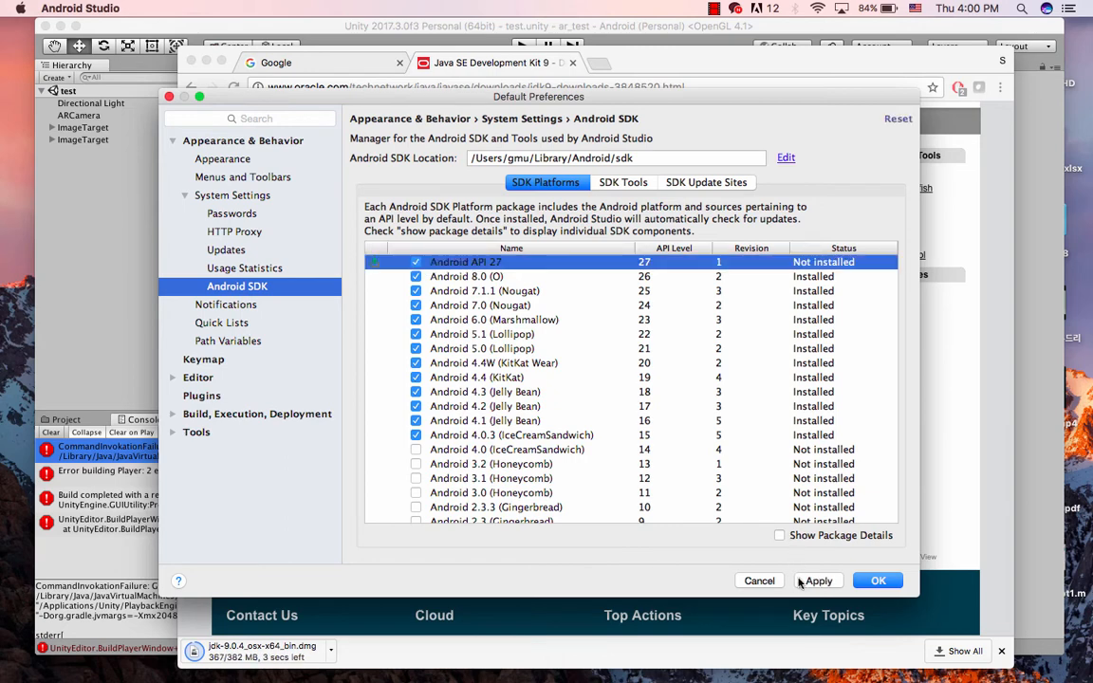
left_click(819, 581)
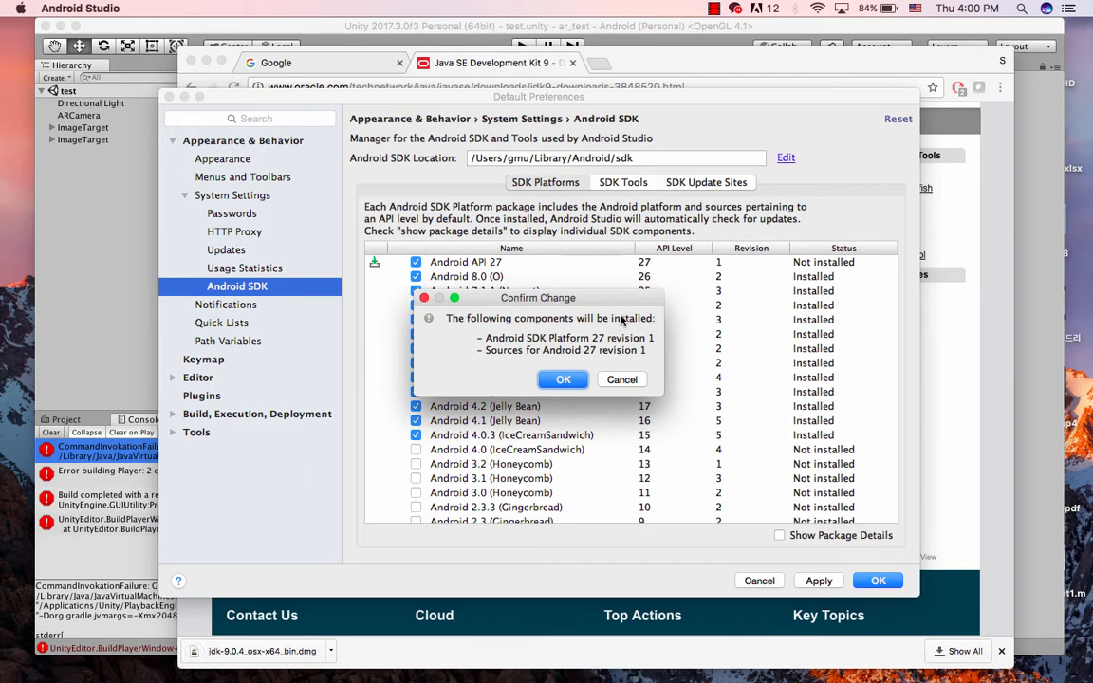
left_click(559, 380)
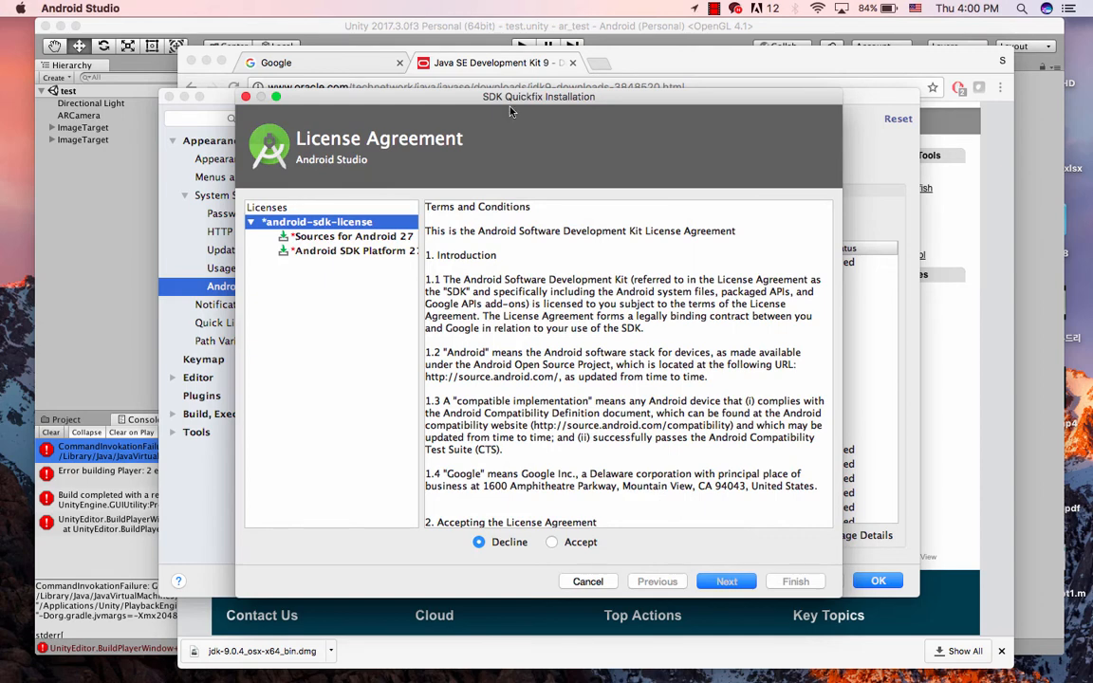
- Accept the android-sdk-license and start installing the Android 27 sources and SDK platform, moving the installer window aside
left_click_drag(508, 105, 659, 98)
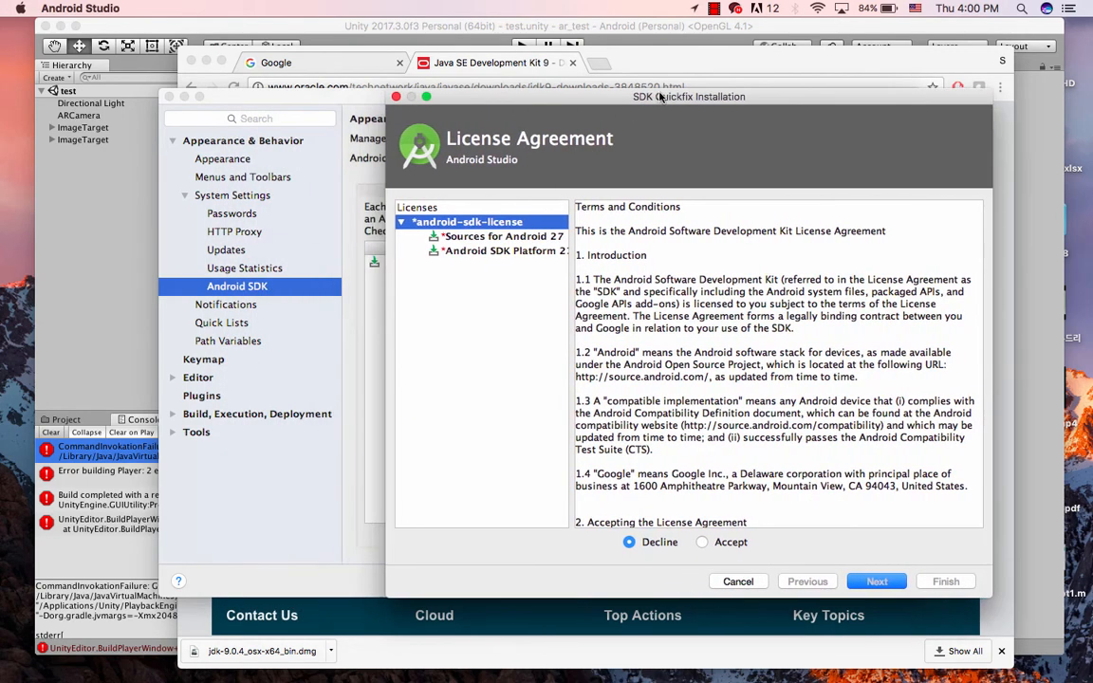
left_click(701, 542)
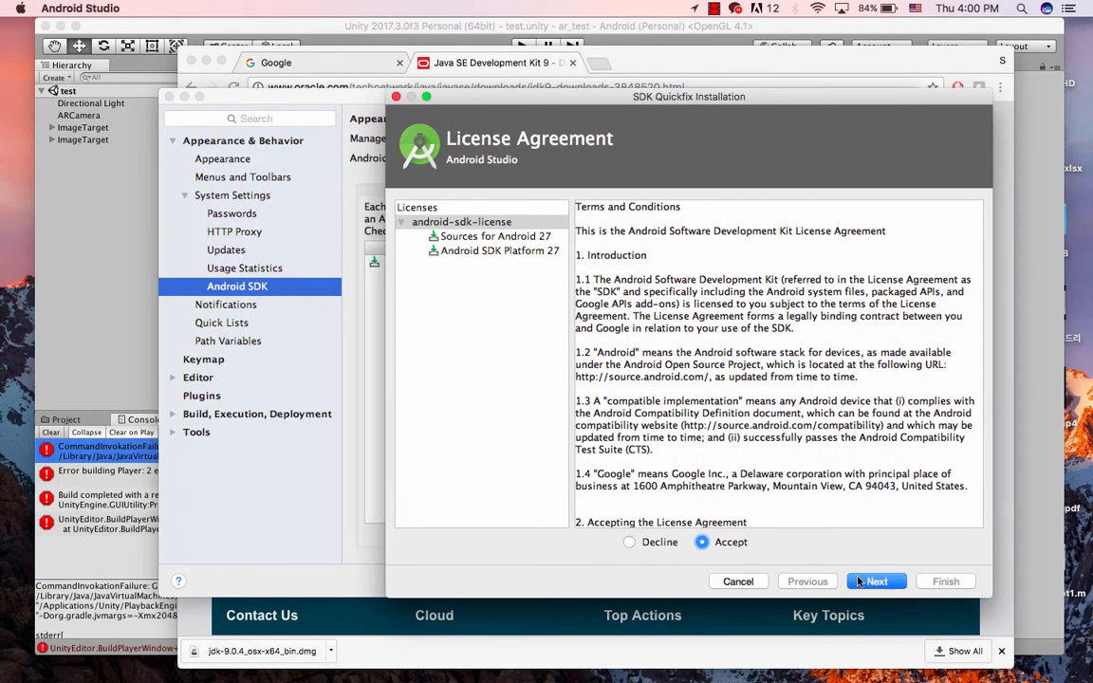
left_click(870, 582)
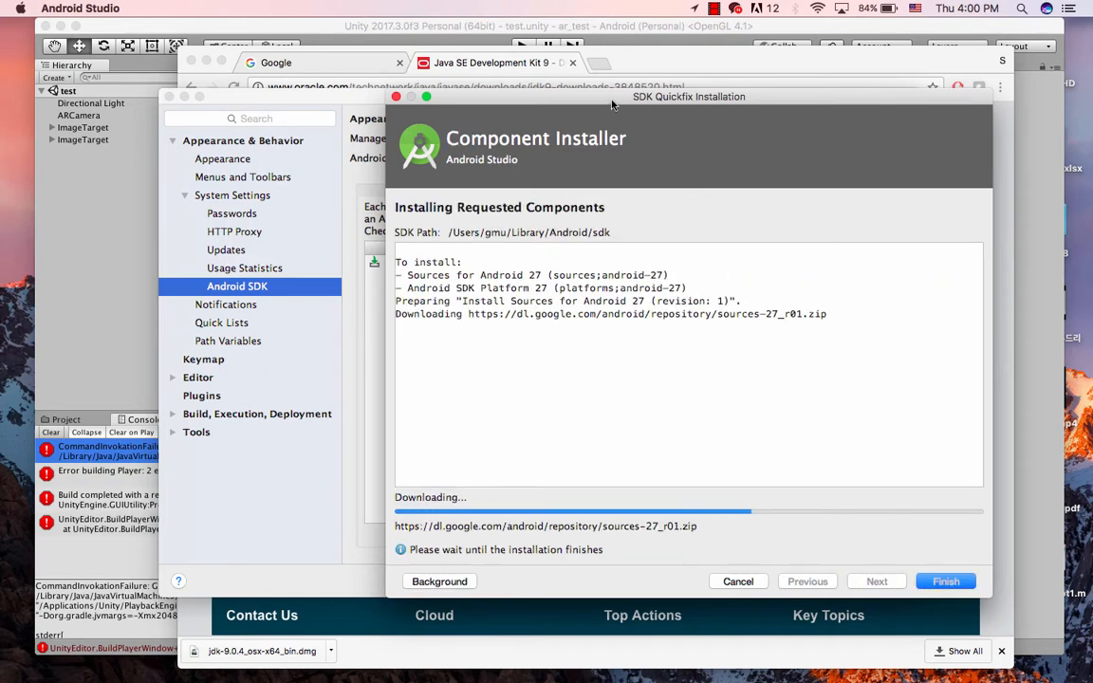
left_click_drag(612, 104, 705, 104)
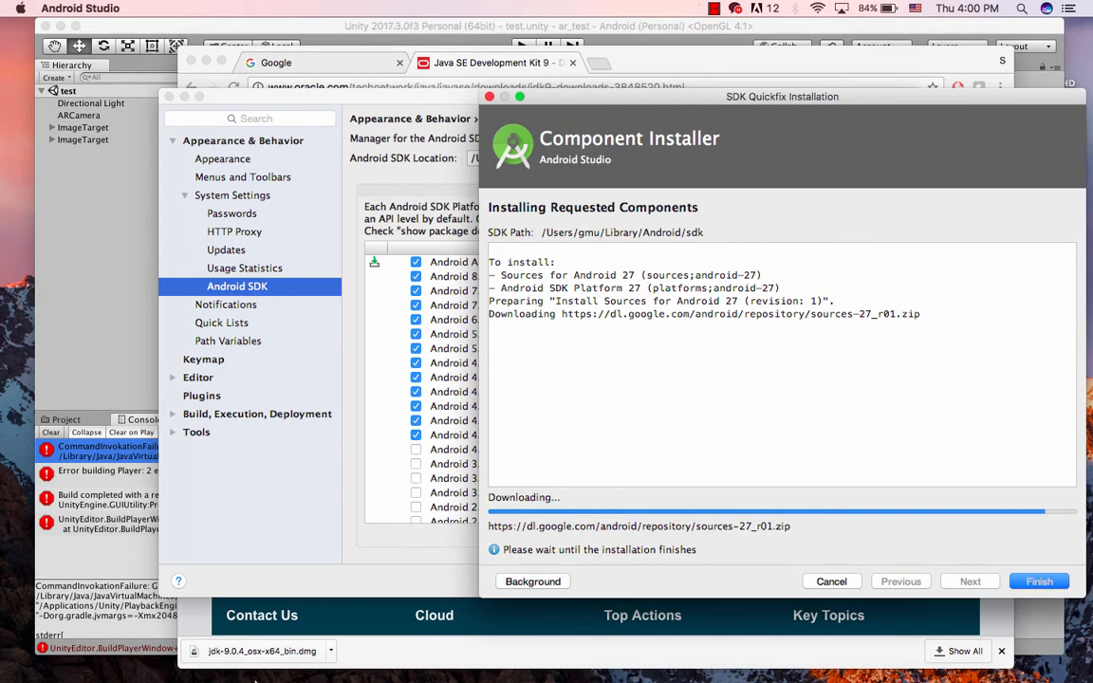
- Switch to Chrome, open the downloaded jdk-9.0.4_osx-x64_bin.dmg, and launch the JDK 9.0.4.pkg installer
left_click(370, 656)
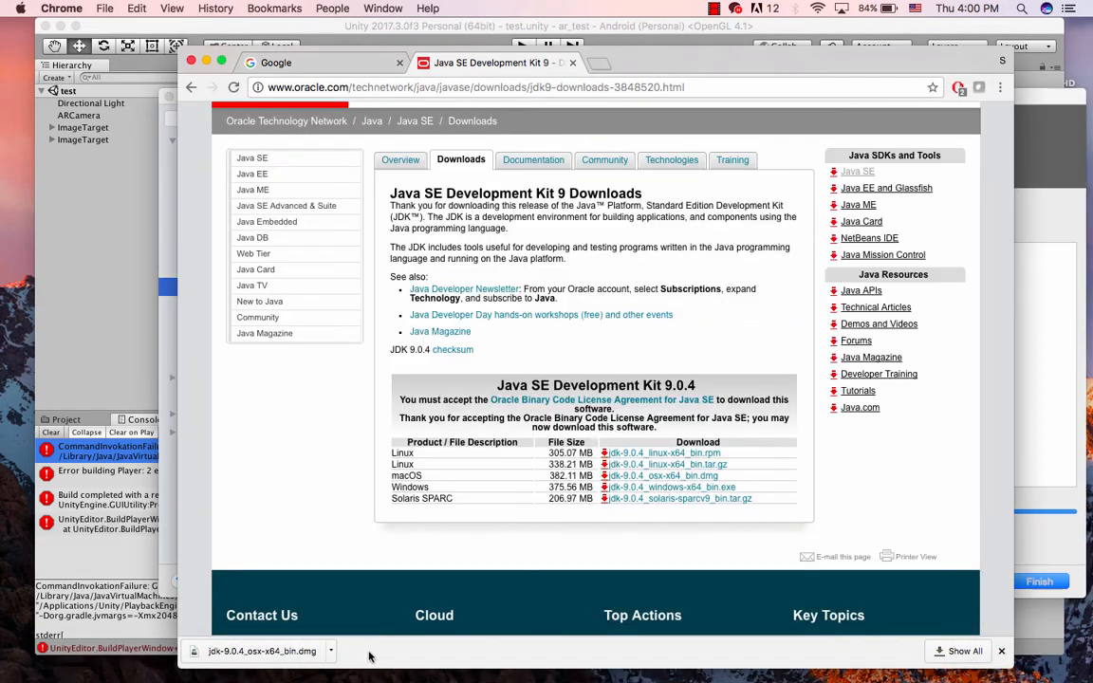
left_click(275, 651)
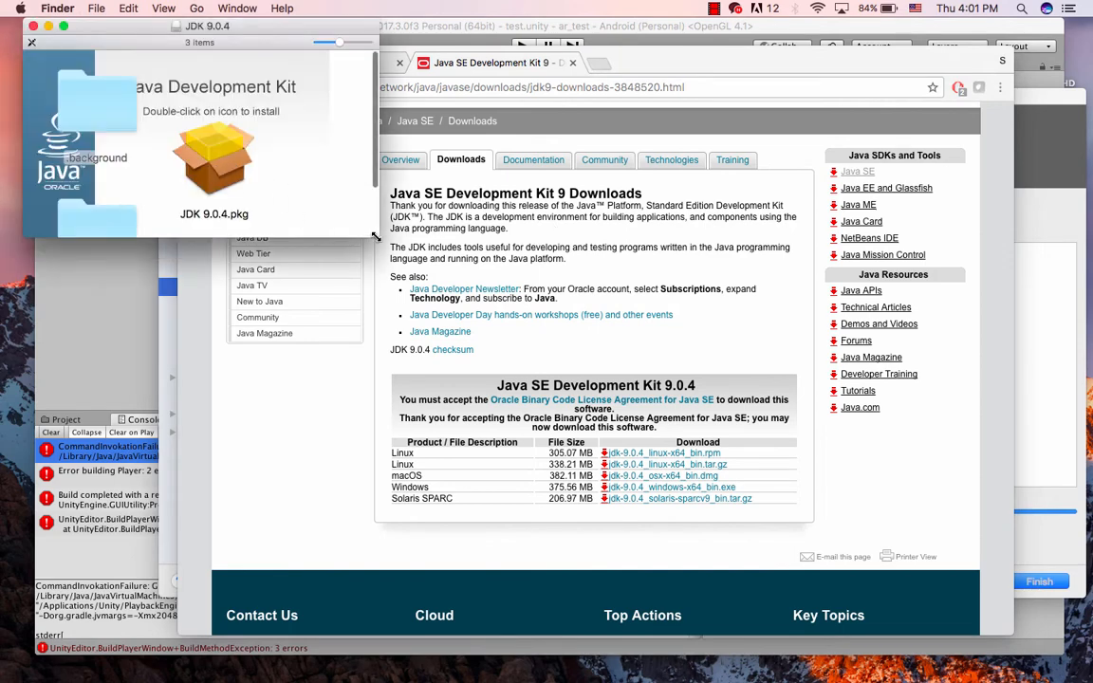
left_click(204, 157)
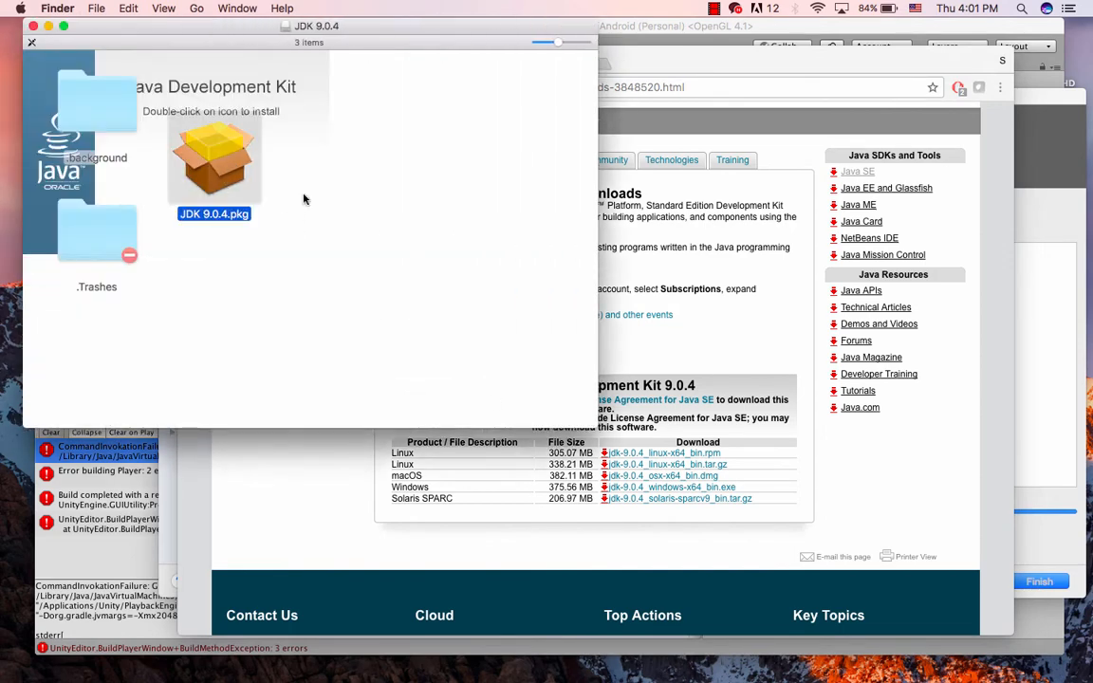
left_click_drag(304, 199, 327, 200)
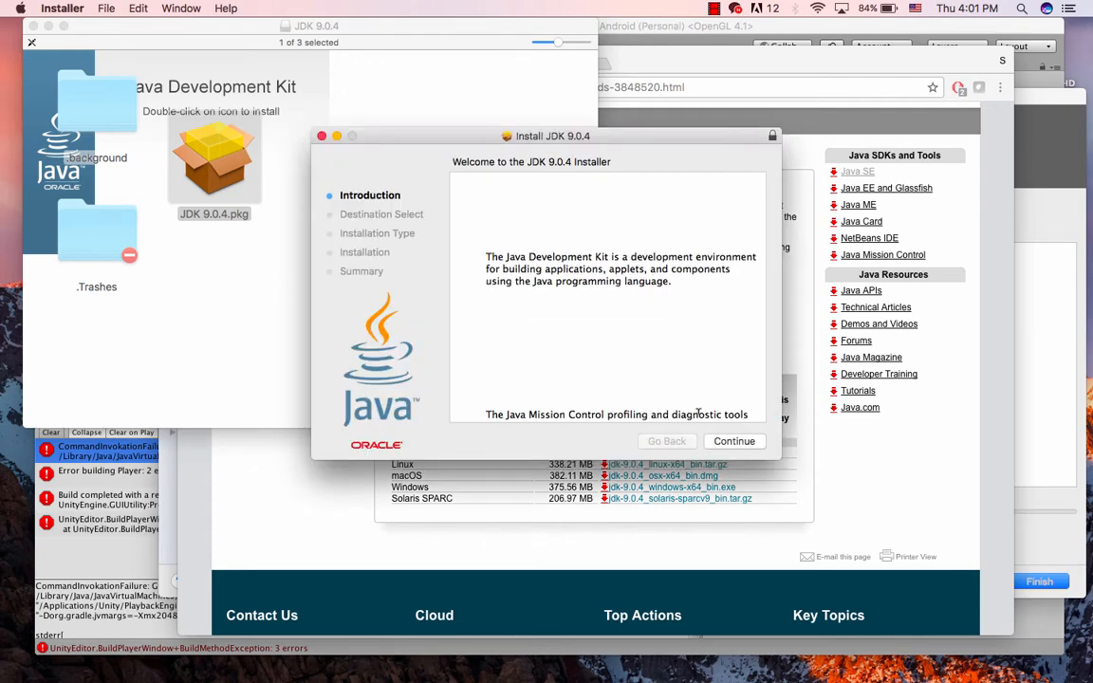
- Proceed through the JDK 9.0.4 installer and authorize the installation with the account password
left_click(726, 443)
left_click(733, 441)
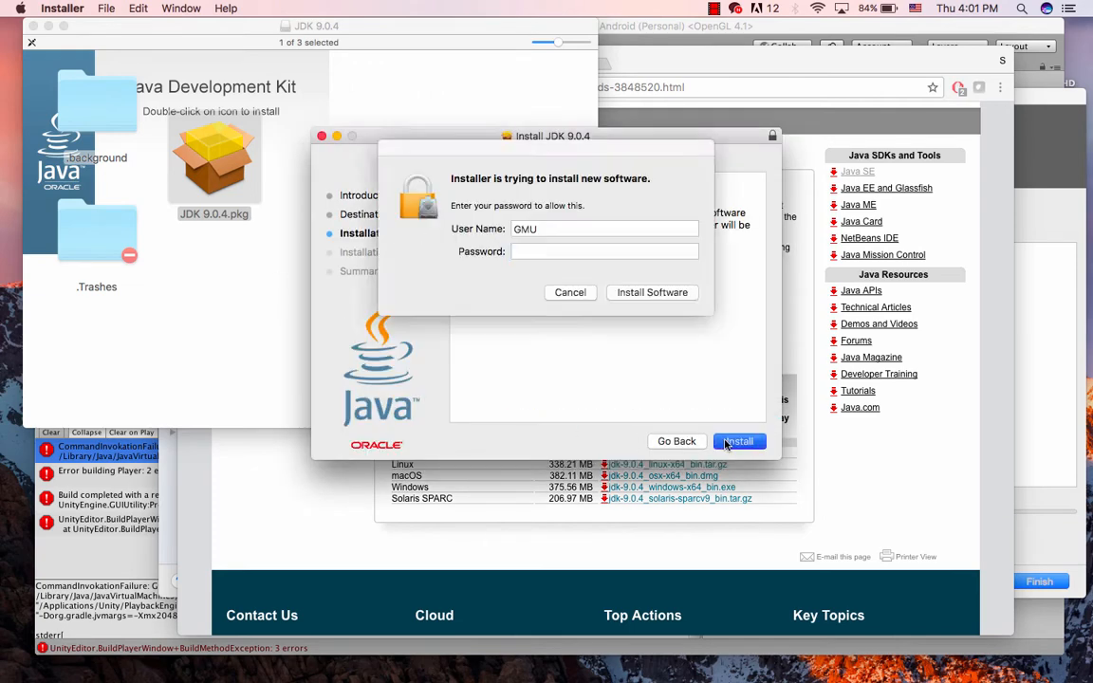
type("•")
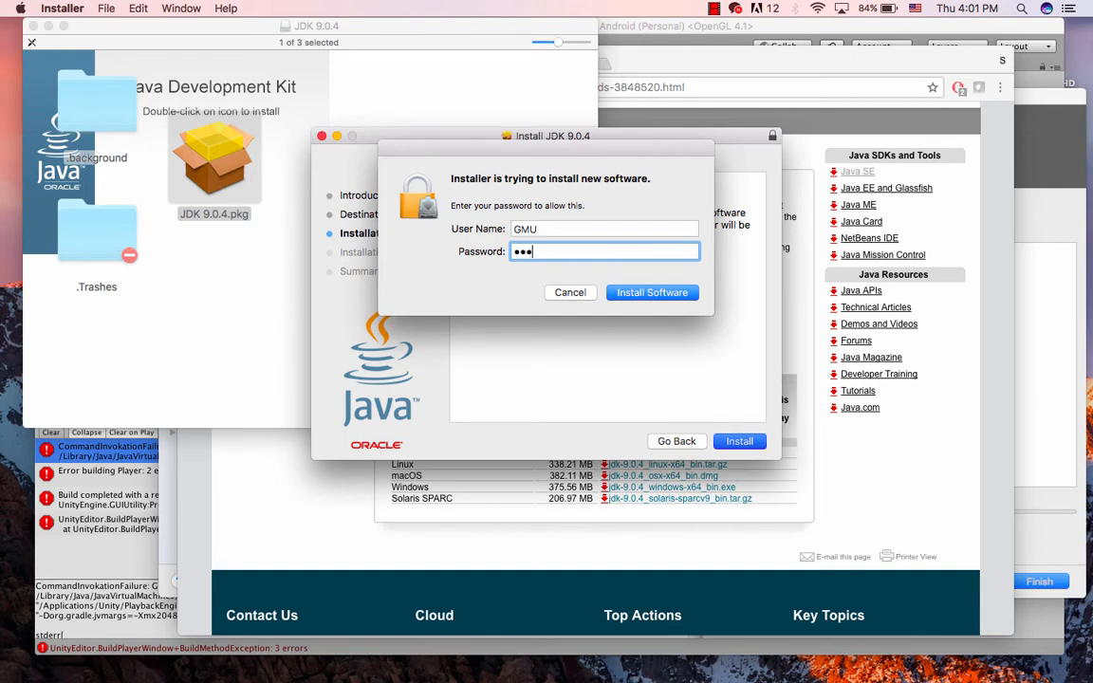
left_click(646, 292)
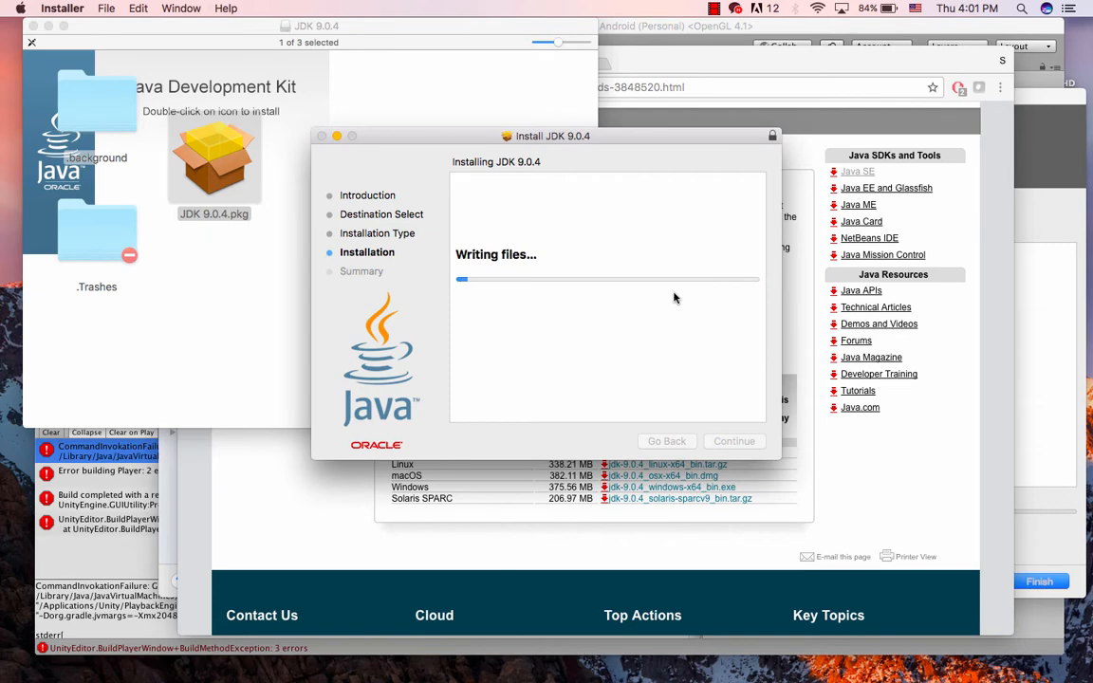
- Switch to Android Studio, rearrange the overlapping windows, and finish the Android 27 component installation
left_click(1033, 247)
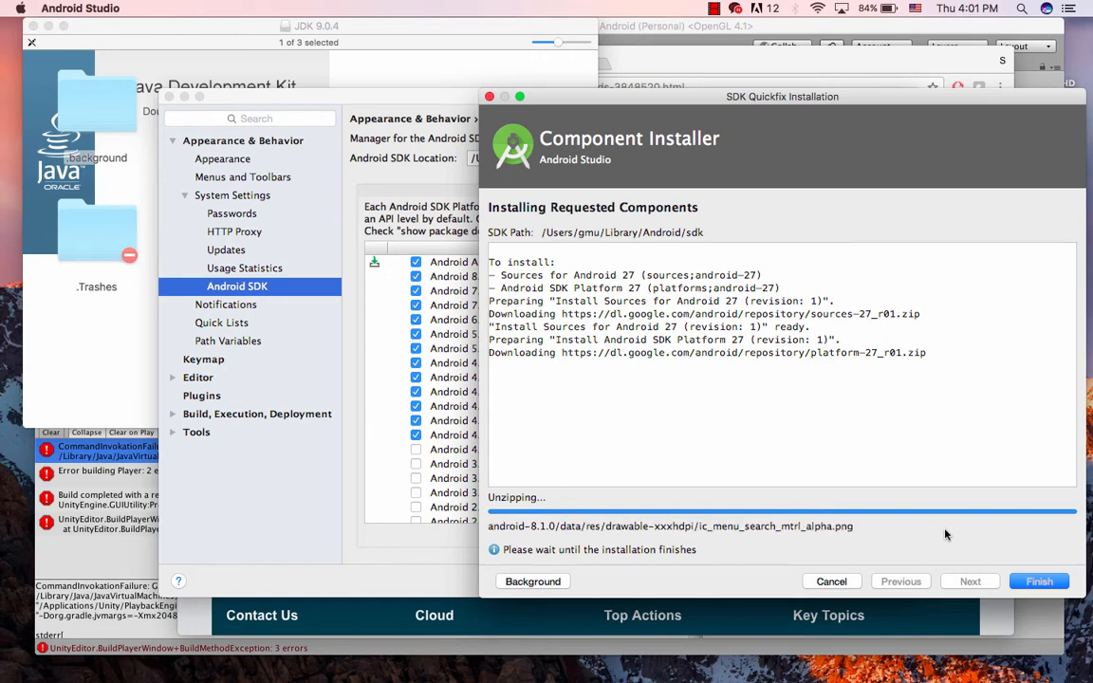
left_click_drag(426, 102, 375, 179)
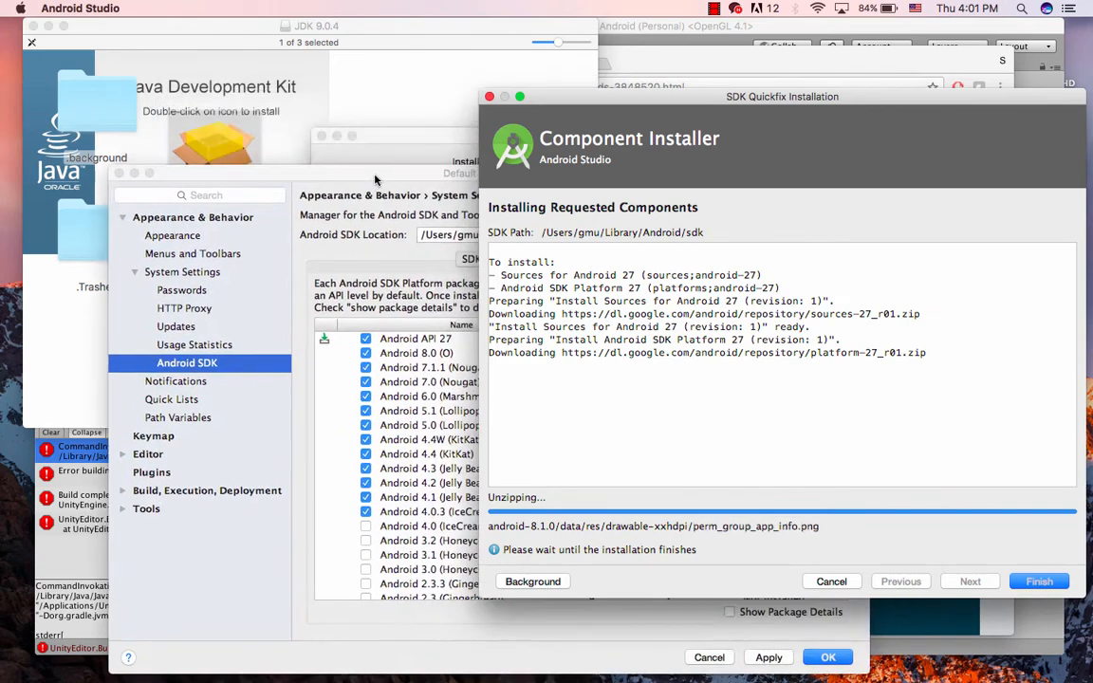
left_click_drag(395, 136, 175, 38)
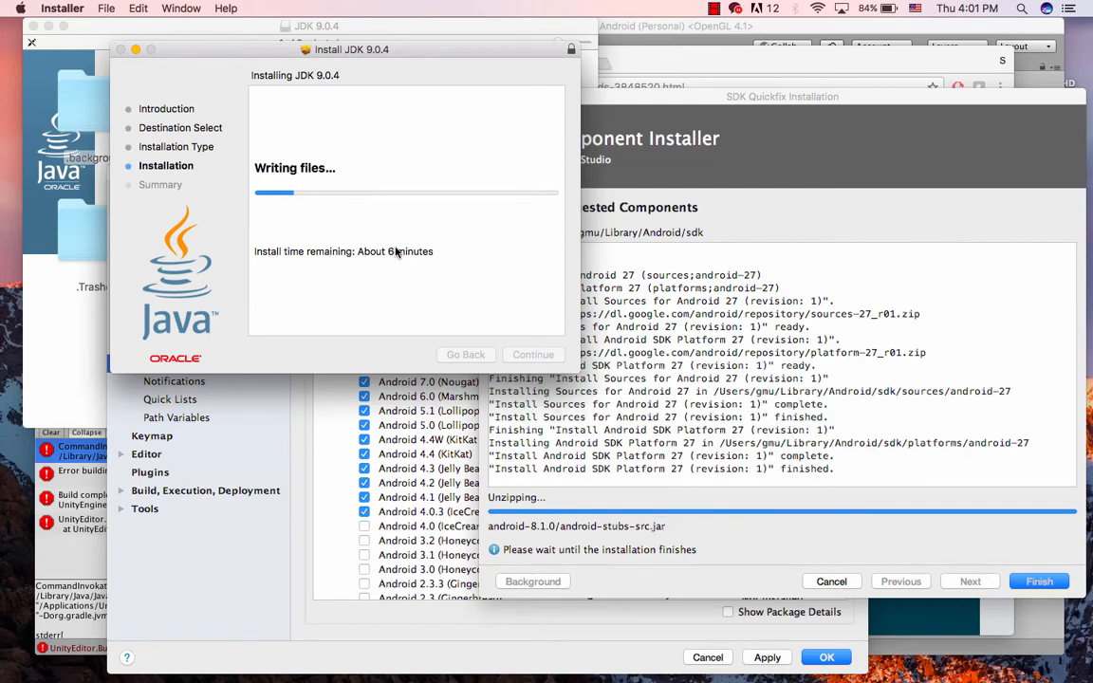
left_click(927, 509)
left_click(1040, 582)
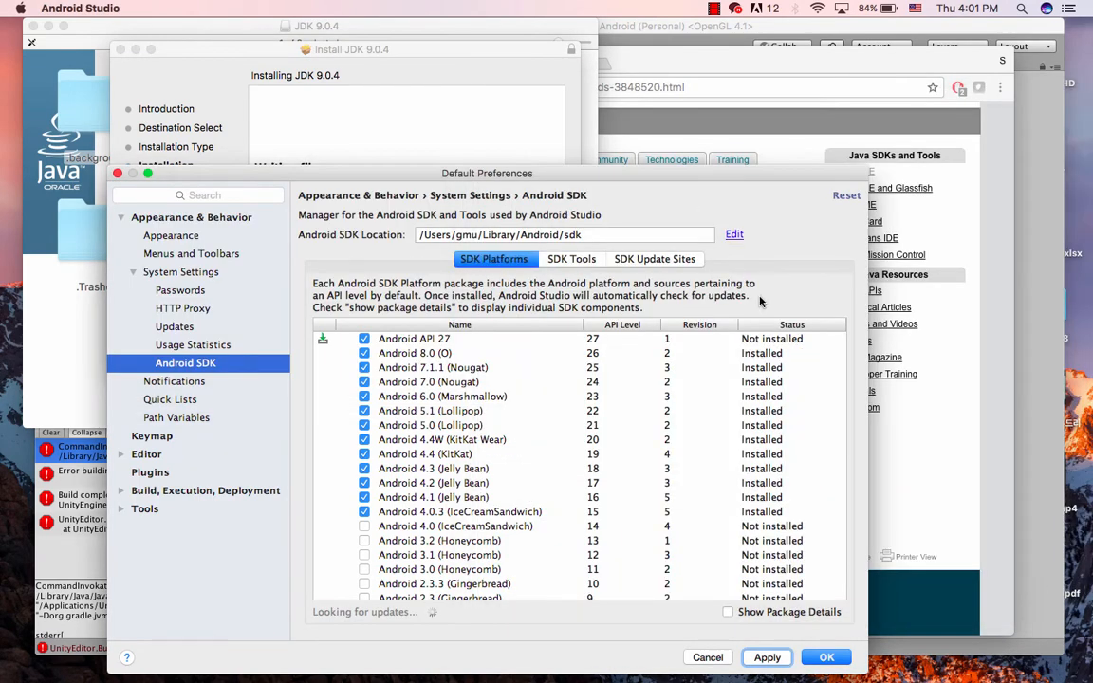
- Move Android Studio's Default Preferences window aside, accept the SDK settings, and quit Android Studio
left_click_drag(653, 177, 747, 110)
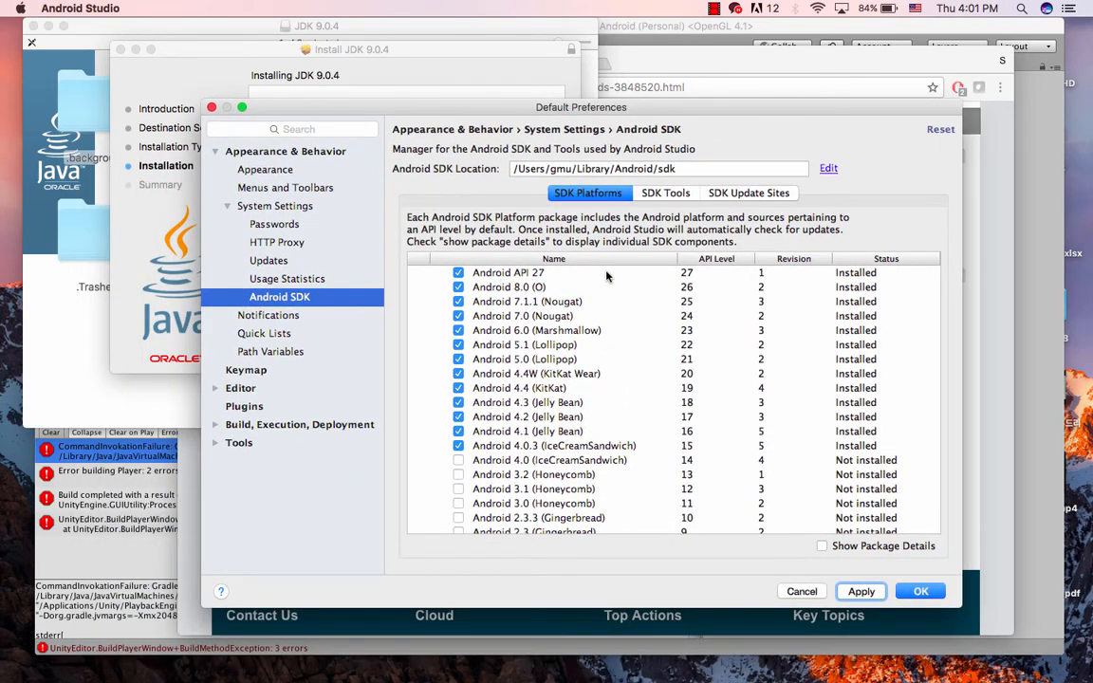
left_click(925, 593)
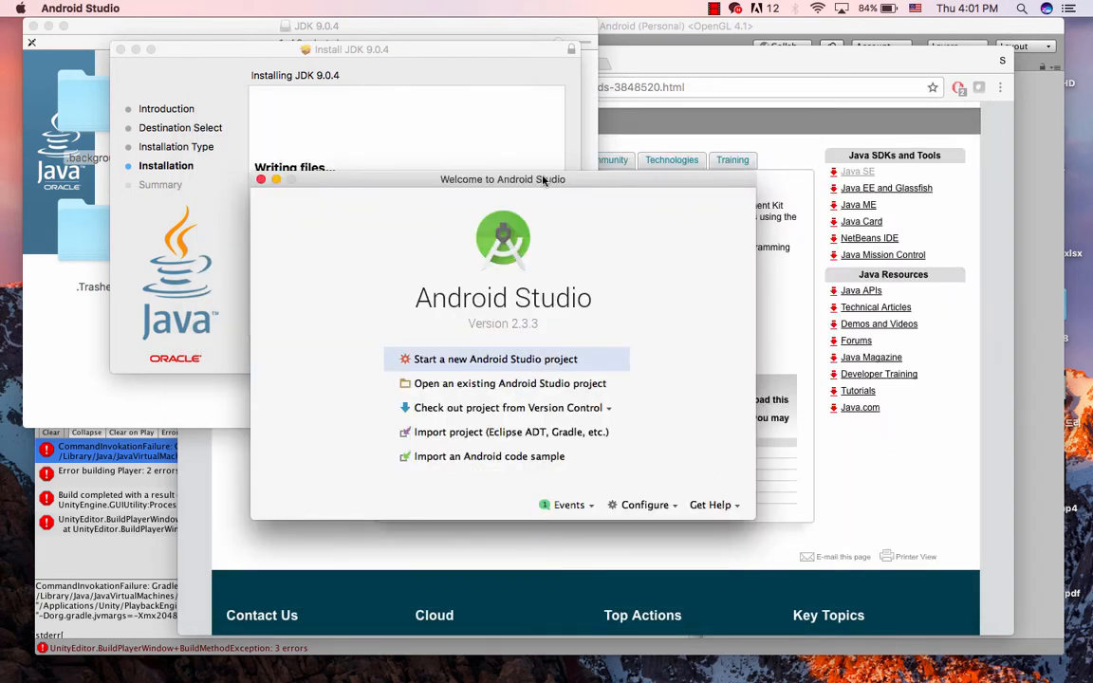
left_click(68, 9)
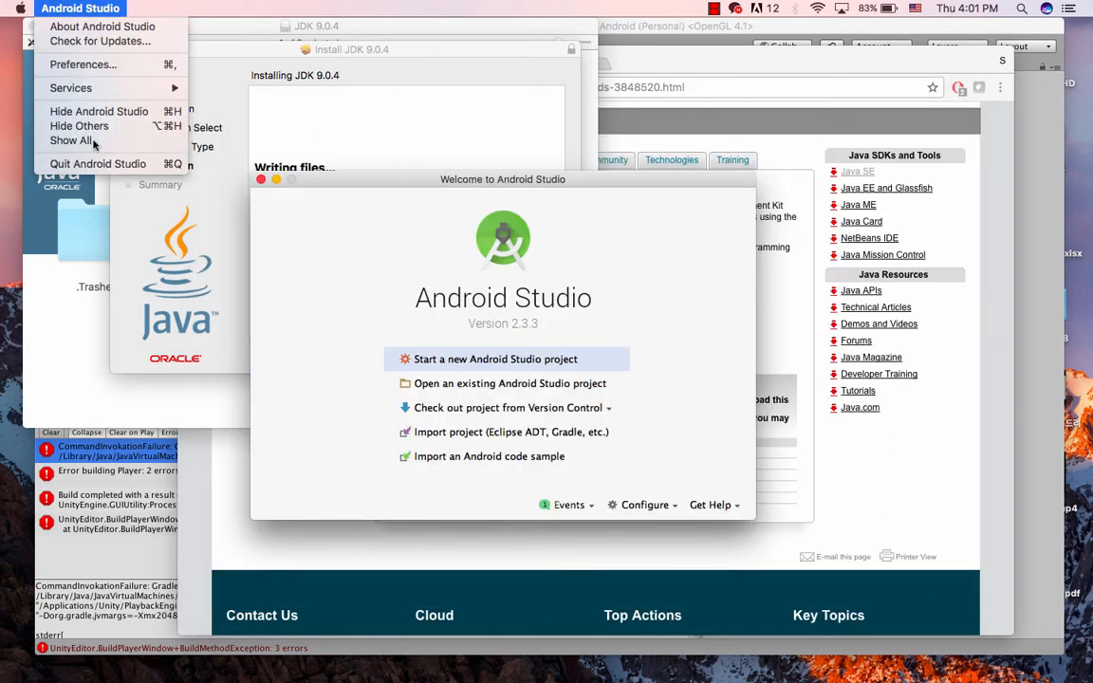
left_click(92, 165)
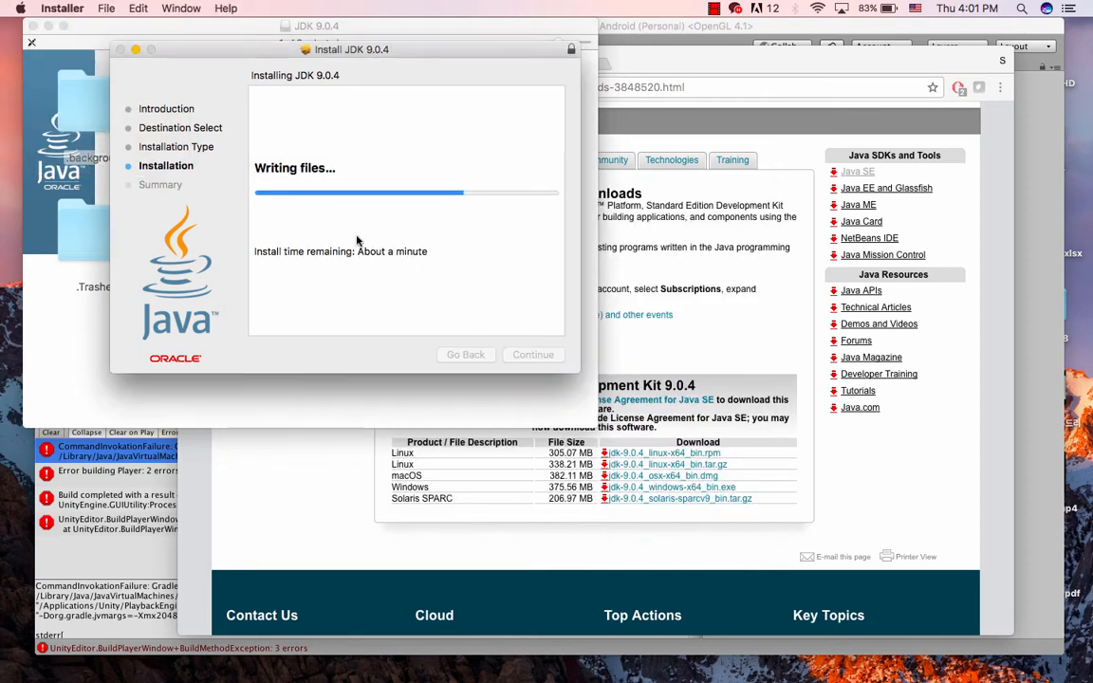
- Move the JDK installer window aside and close the Chrome window showing the Oracle download page
left_click_drag(421, 50, 756, 44)
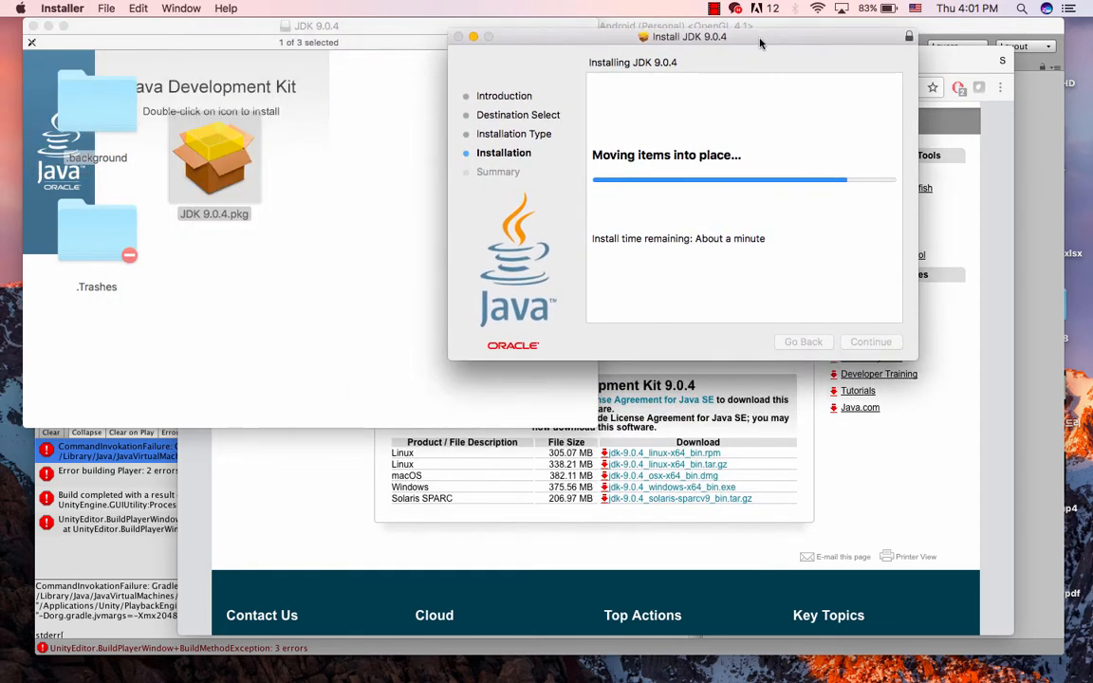
left_click(277, 468)
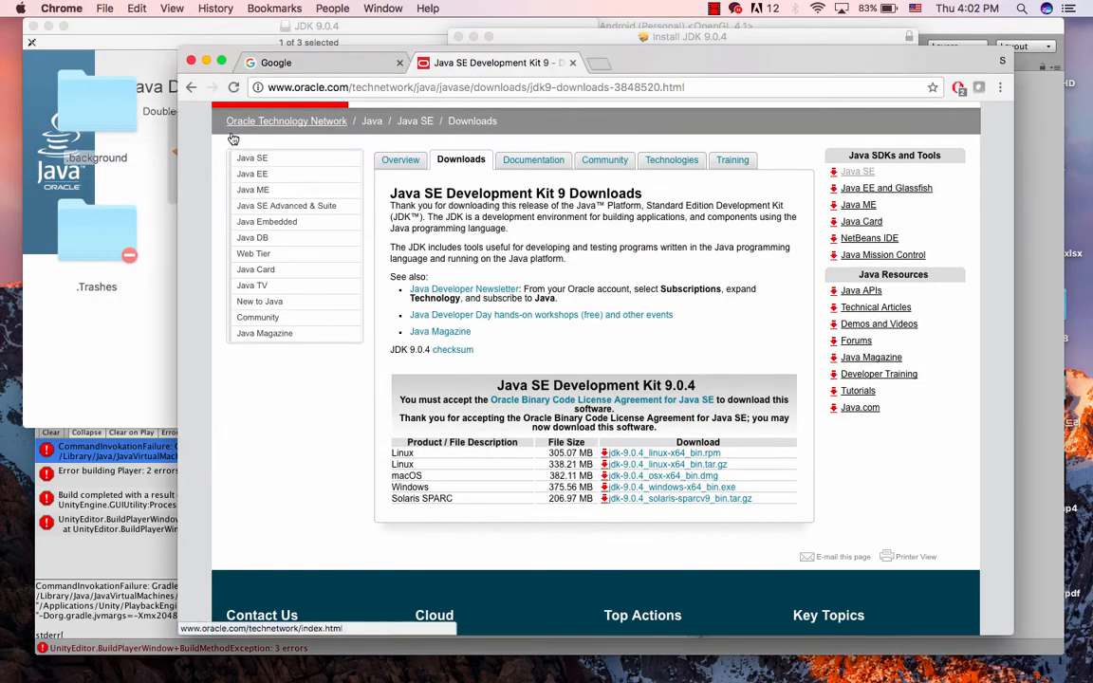
left_click(191, 61)
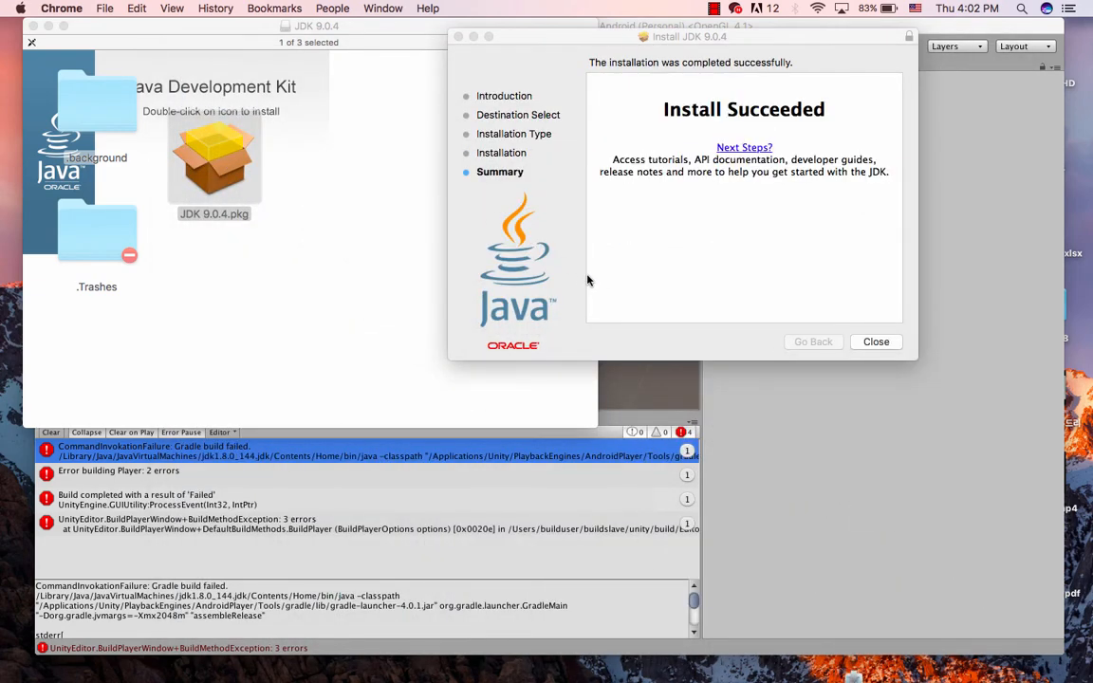
- Close the completed JDK 9.0.4 installer, move its package to the Trash, and close the JDK disk image window
left_click(887, 343)
left_click(888, 343)
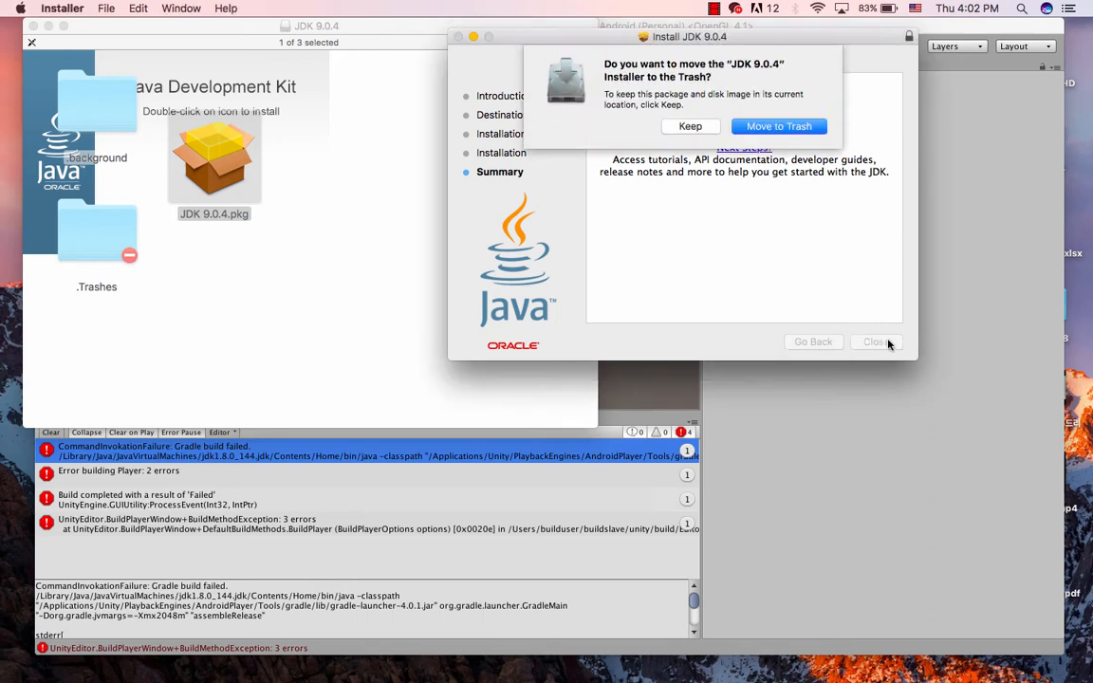
left_click(779, 127)
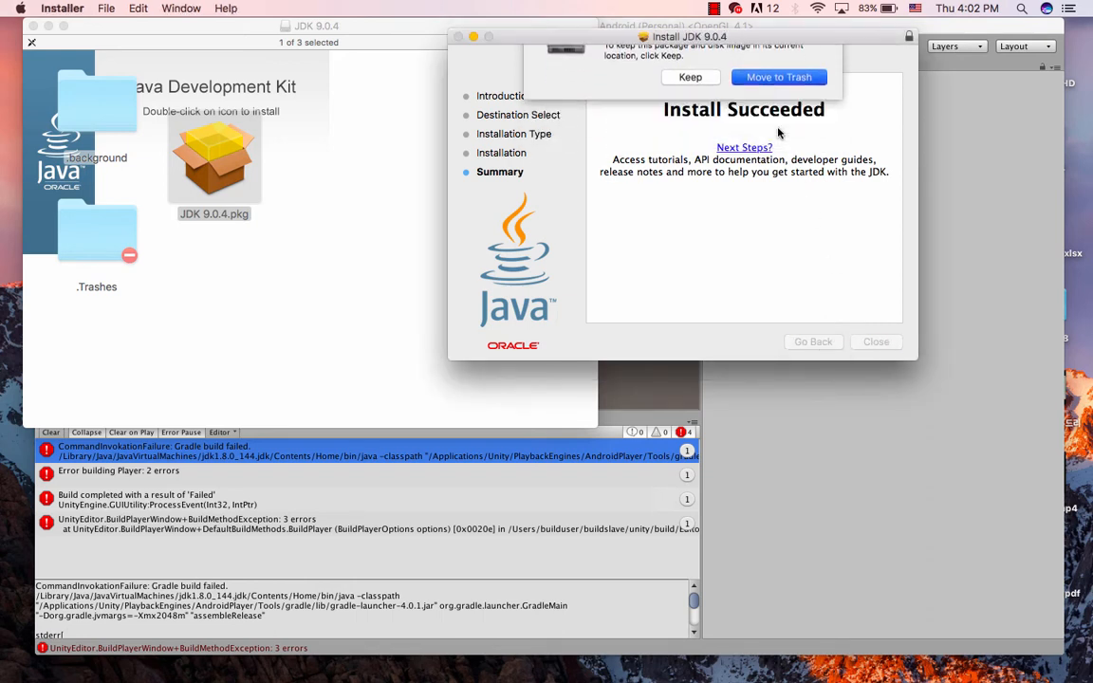
left_click(460, 38)
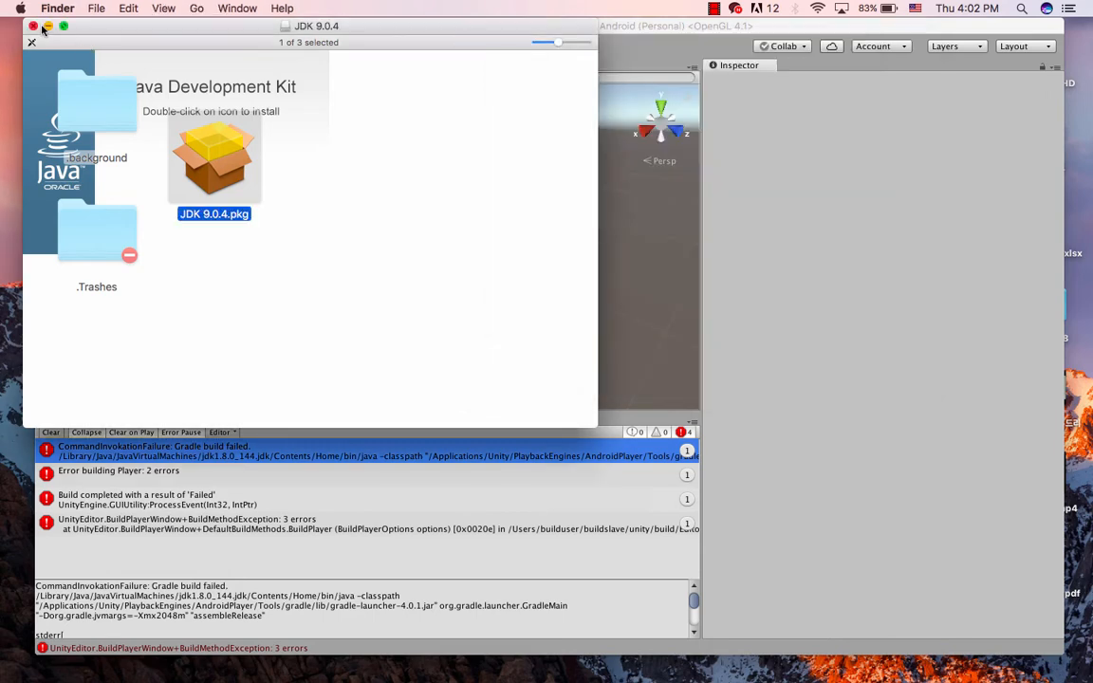
left_click(34, 26)
- Return to Unity, close the Unity Preferences window, and clear the build errors from the Console
left_click(118, 216)
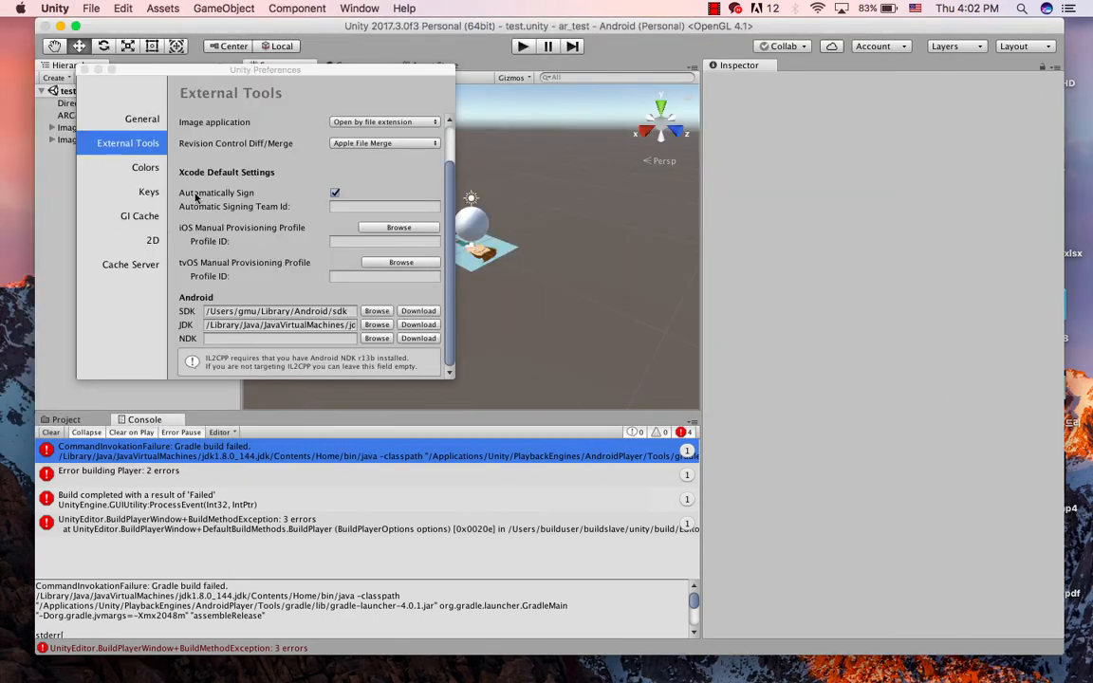
left_click(82, 69)
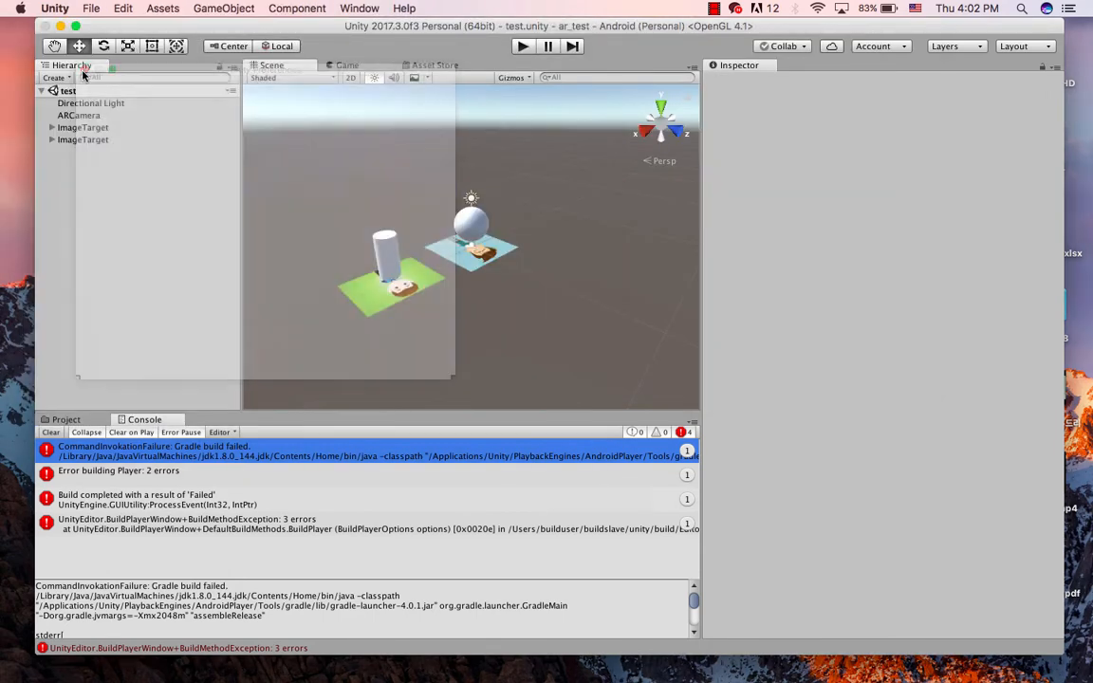
left_click(50, 432)
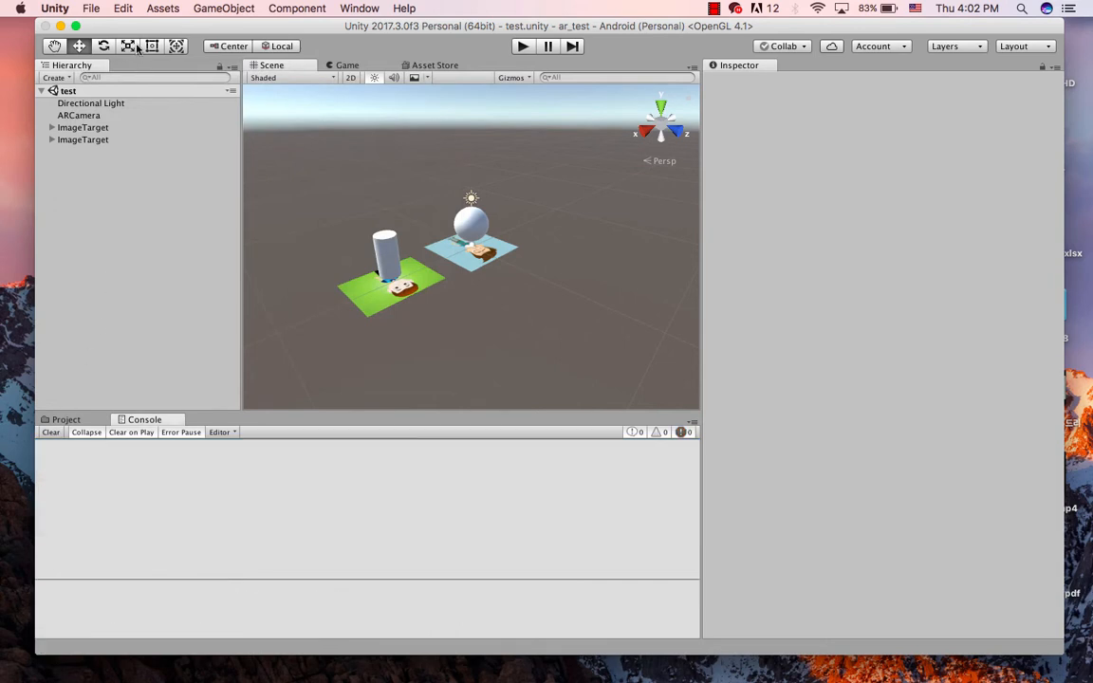
- Try to build the Android version of the project from Build Settings with the Gradle build system
left_click(91, 8)
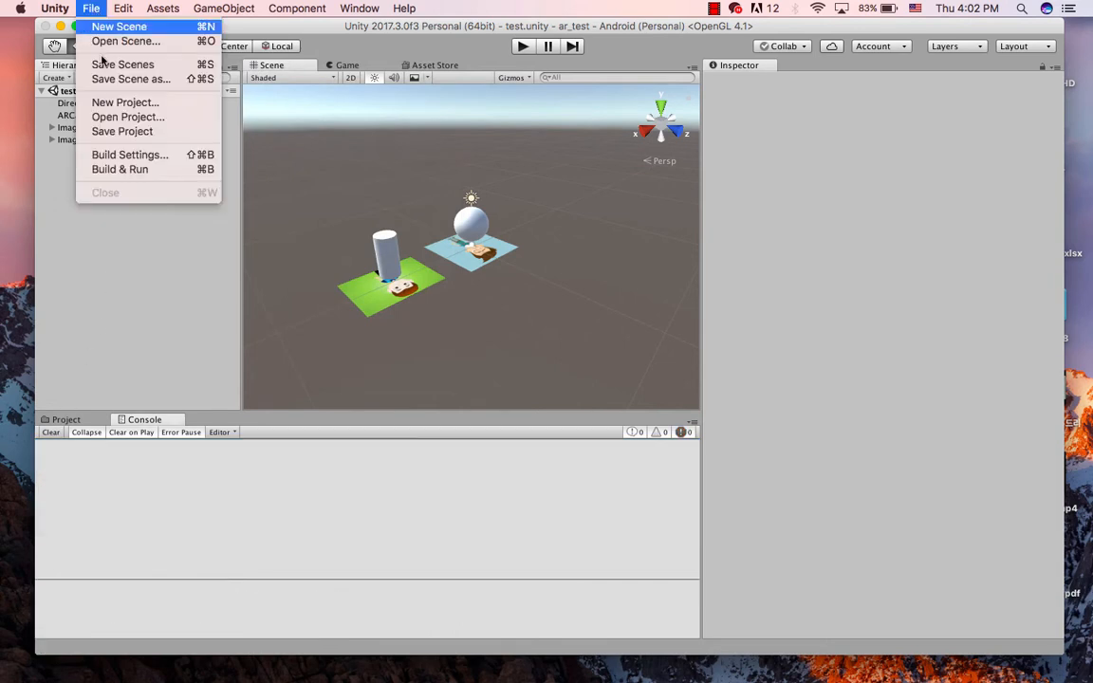
left_click(119, 154)
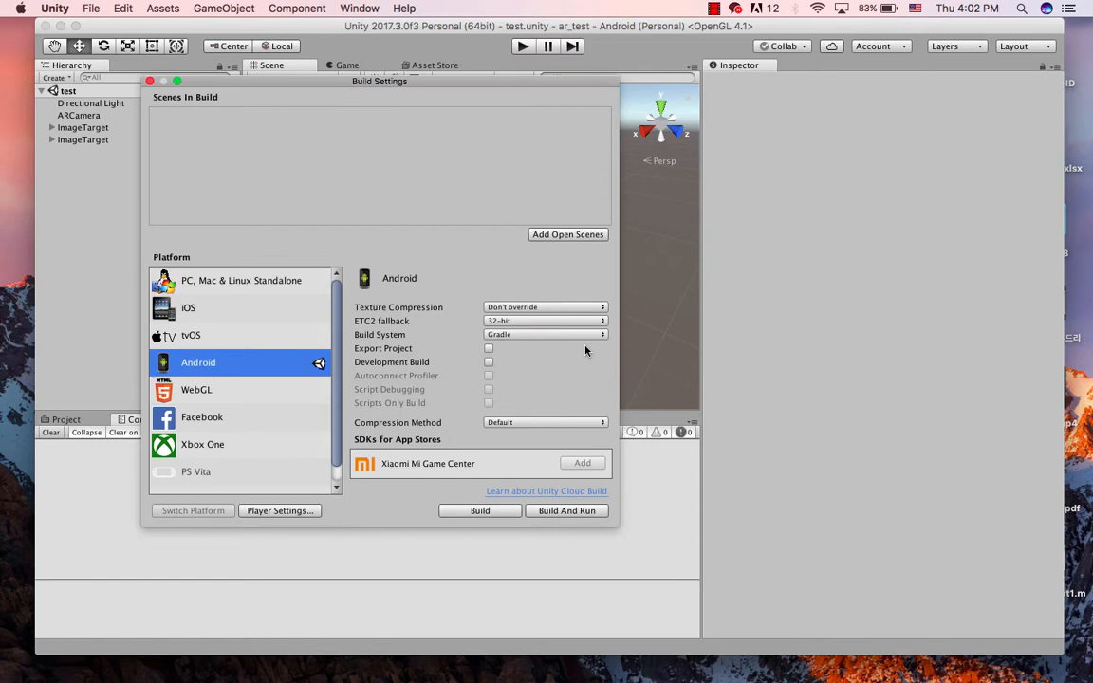
left_click(495, 512)
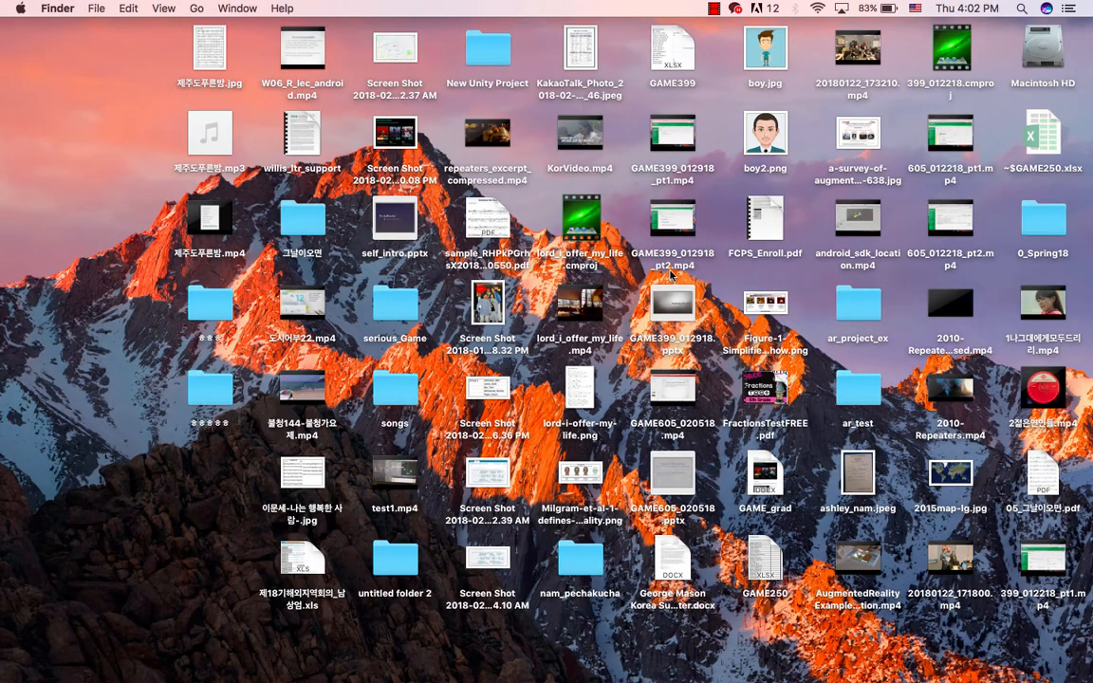
- Relaunch Unity, reopen the ar_test project, and dismiss the disk space notification
mouse_move(458, 677)
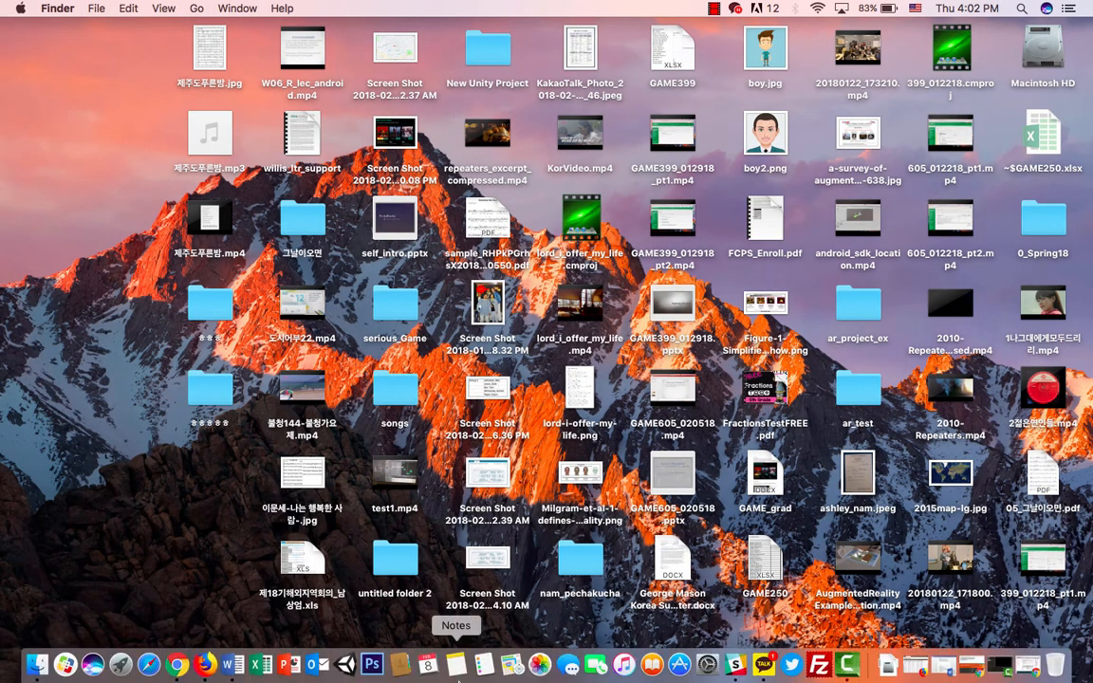
left_click(347, 665)
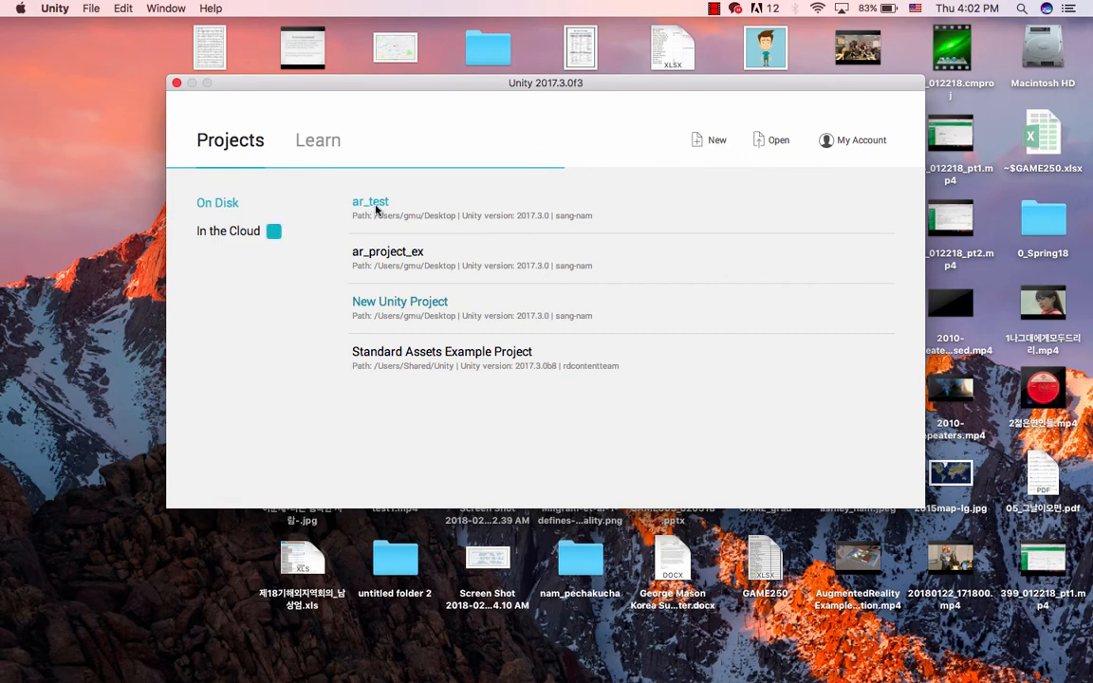
left_click(370, 203)
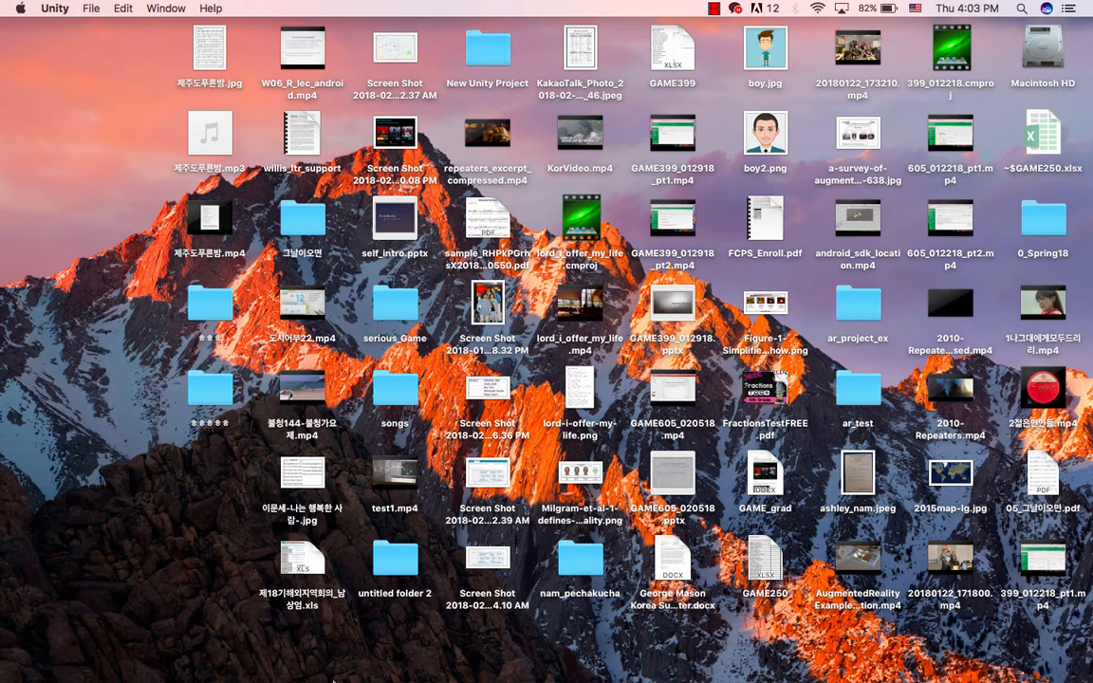
mouse_move(348, 668)
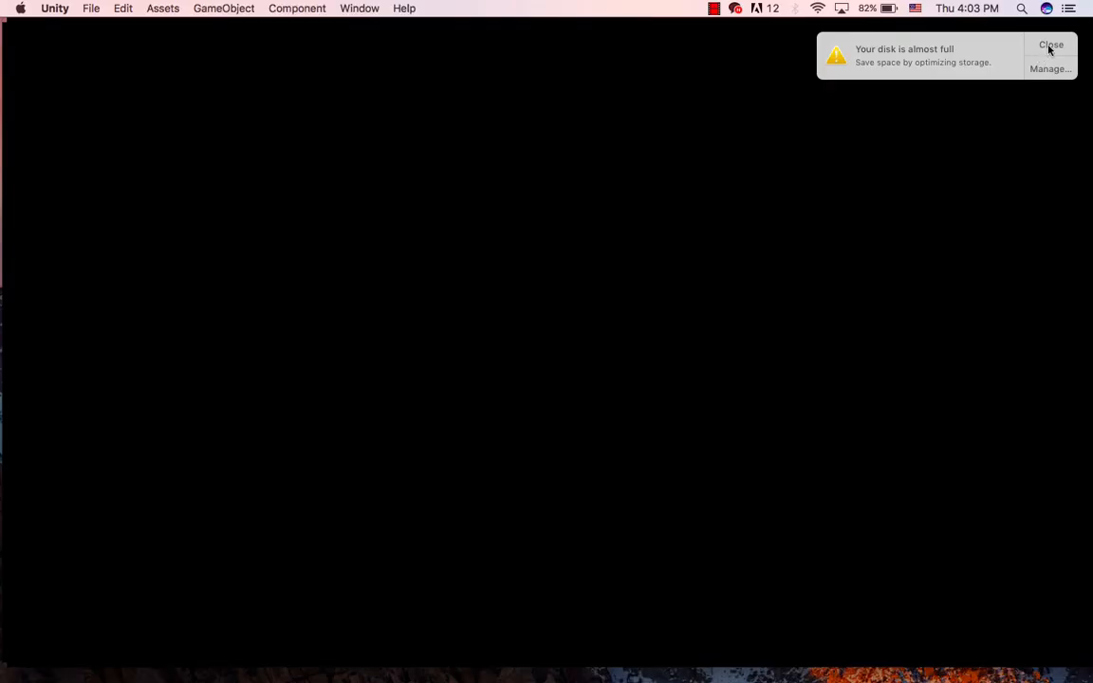
left_click(1051, 45)
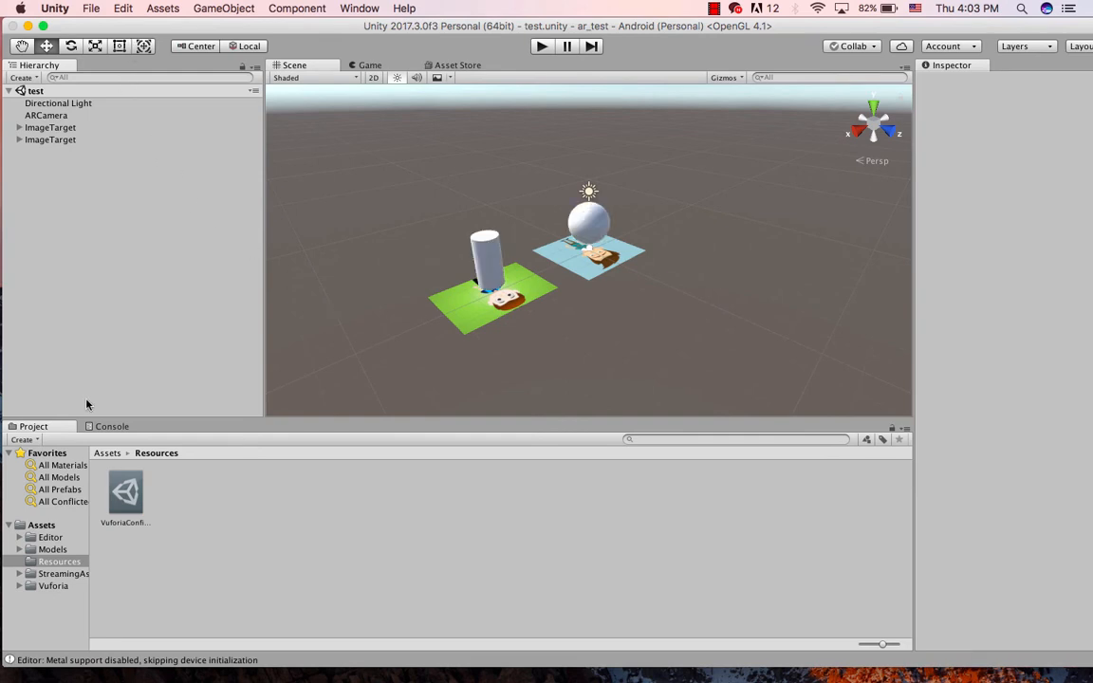
- Open the project's Player settings for Android in the Inspector
left_click(123, 9)
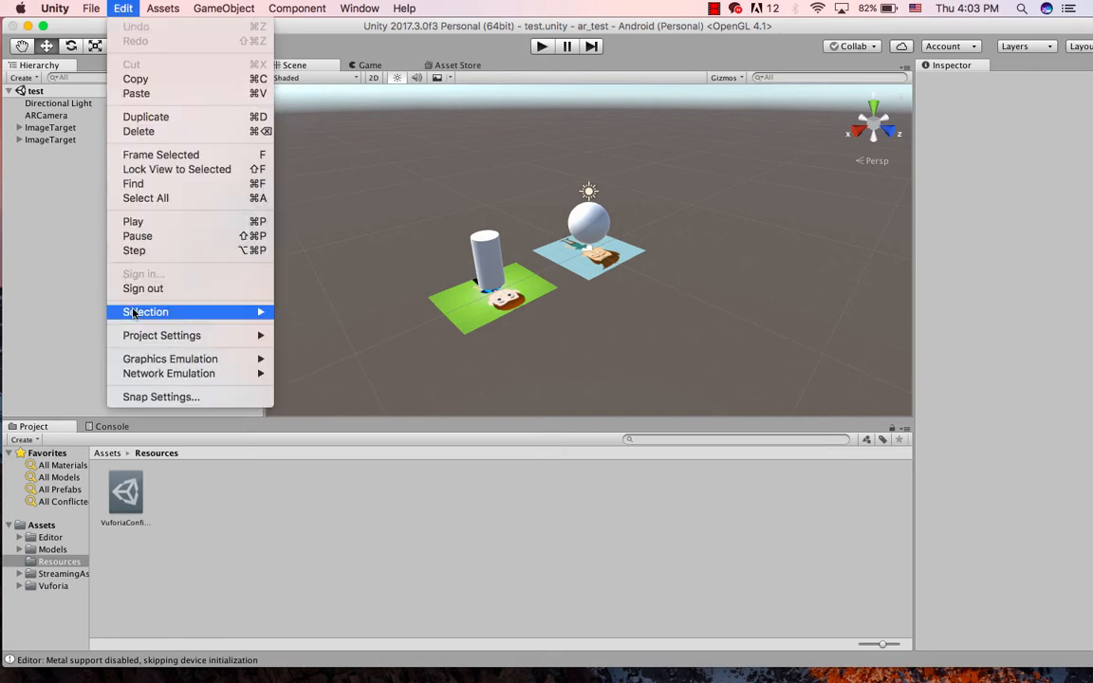
mouse_move(237, 335)
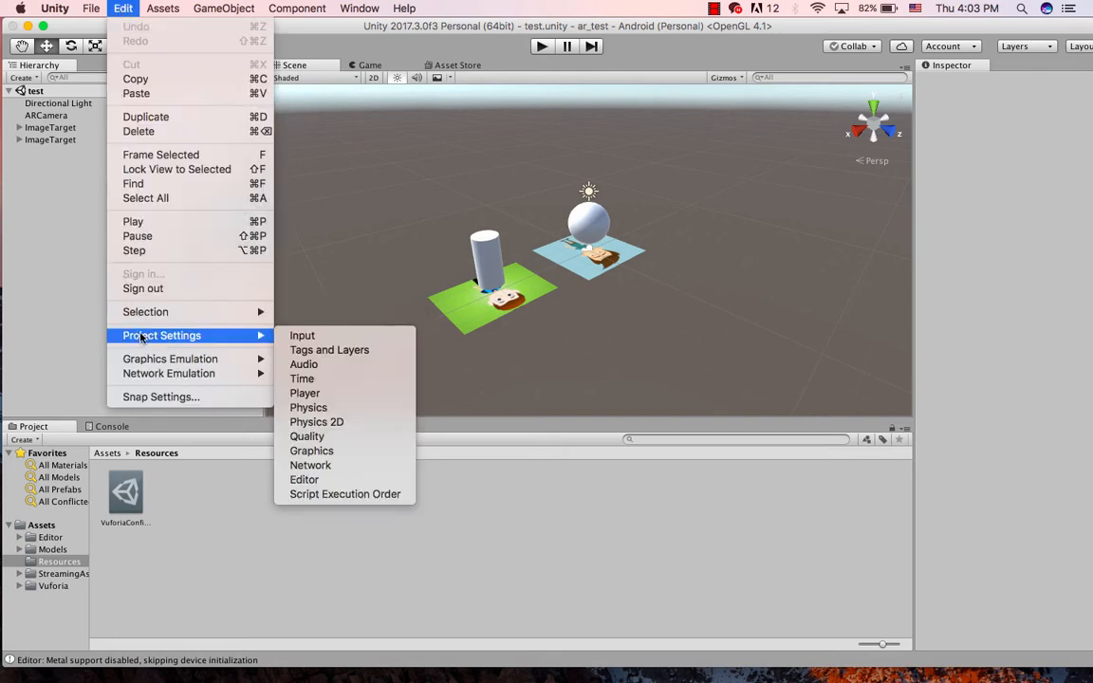
left_click(327, 393)
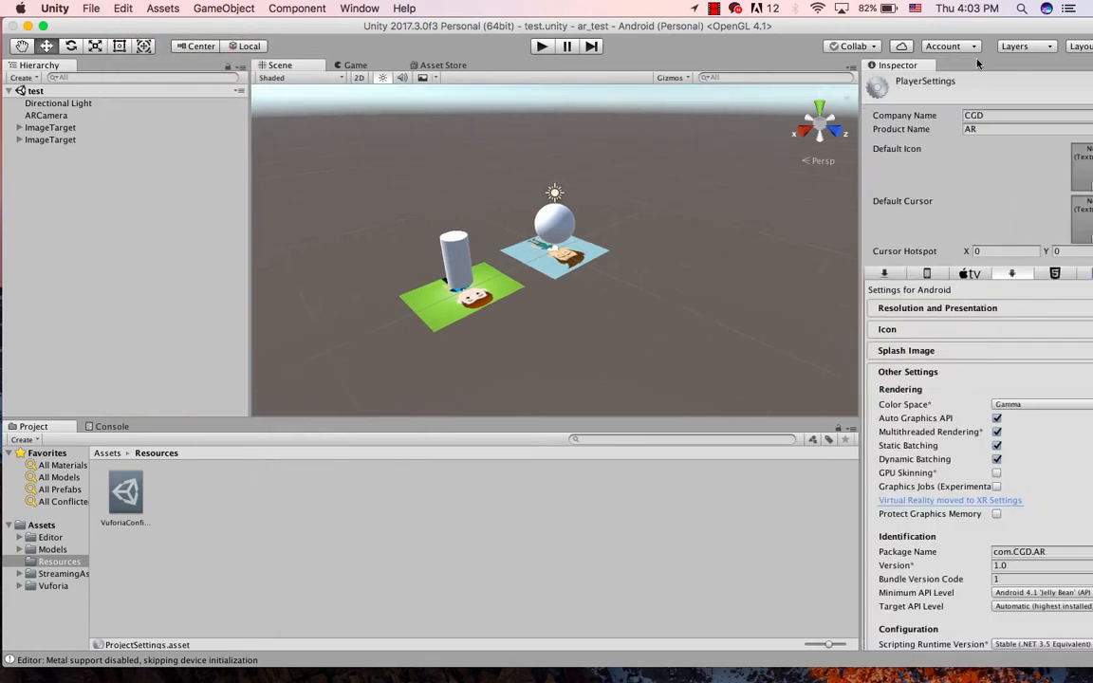
- Fit the editor window on screen, review Other Settings for Android in the Player settings, and expand XR Settings
left_click_drag(976, 33, 916, 36)
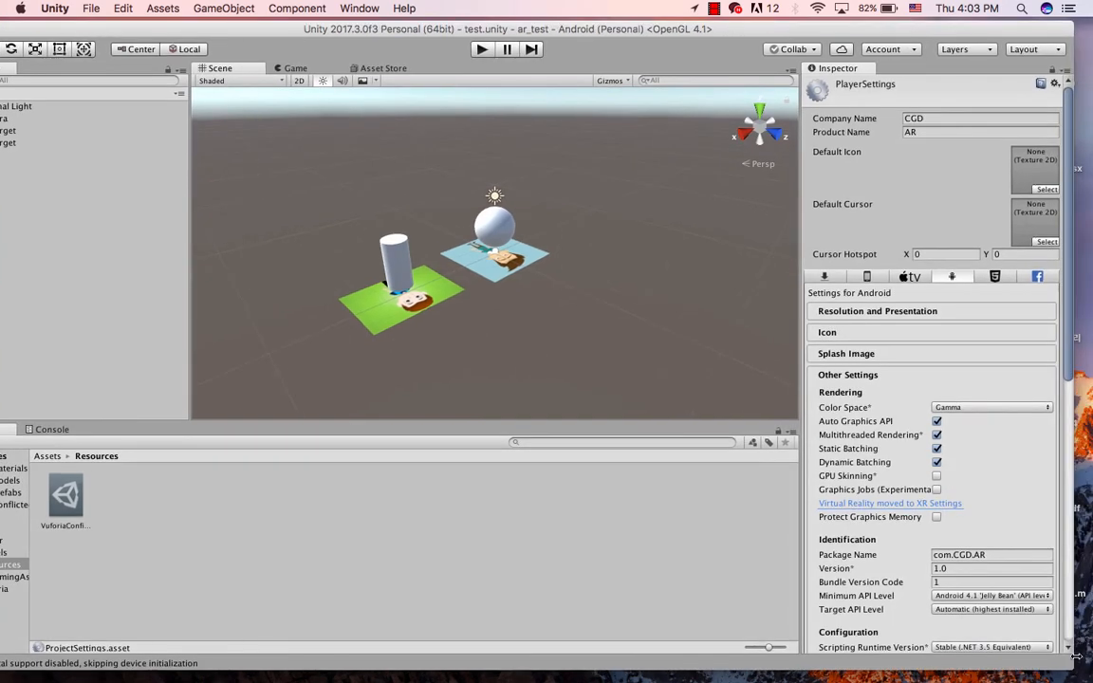
left_click_drag(1072, 667, 986, 659)
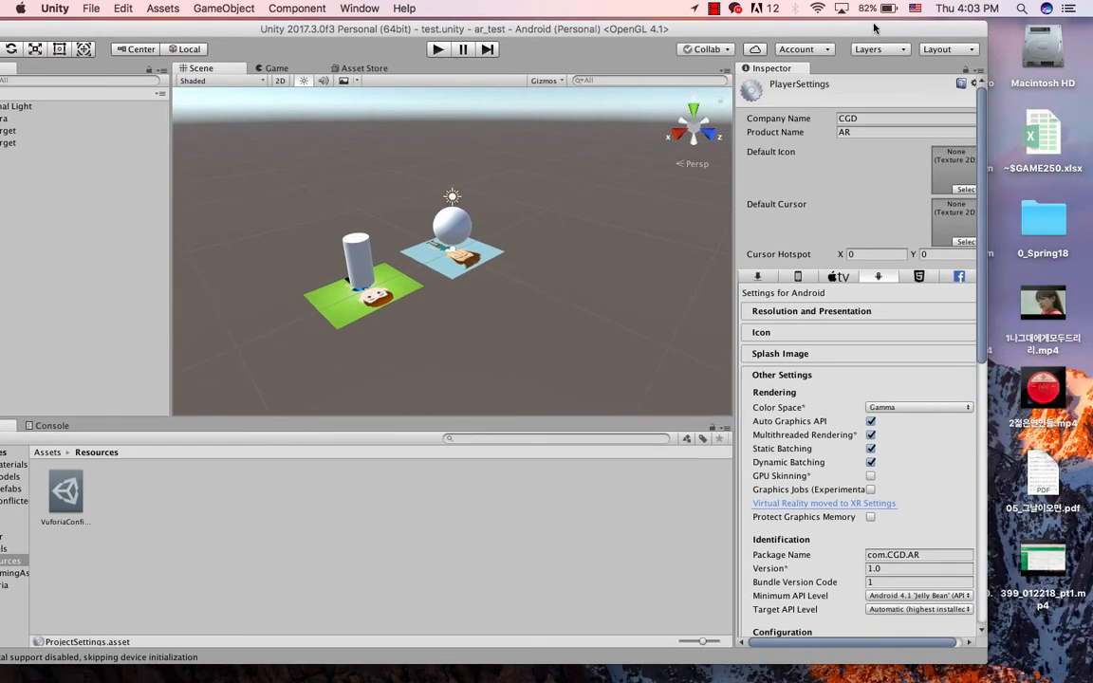
left_click_drag(890, 29, 947, 26)
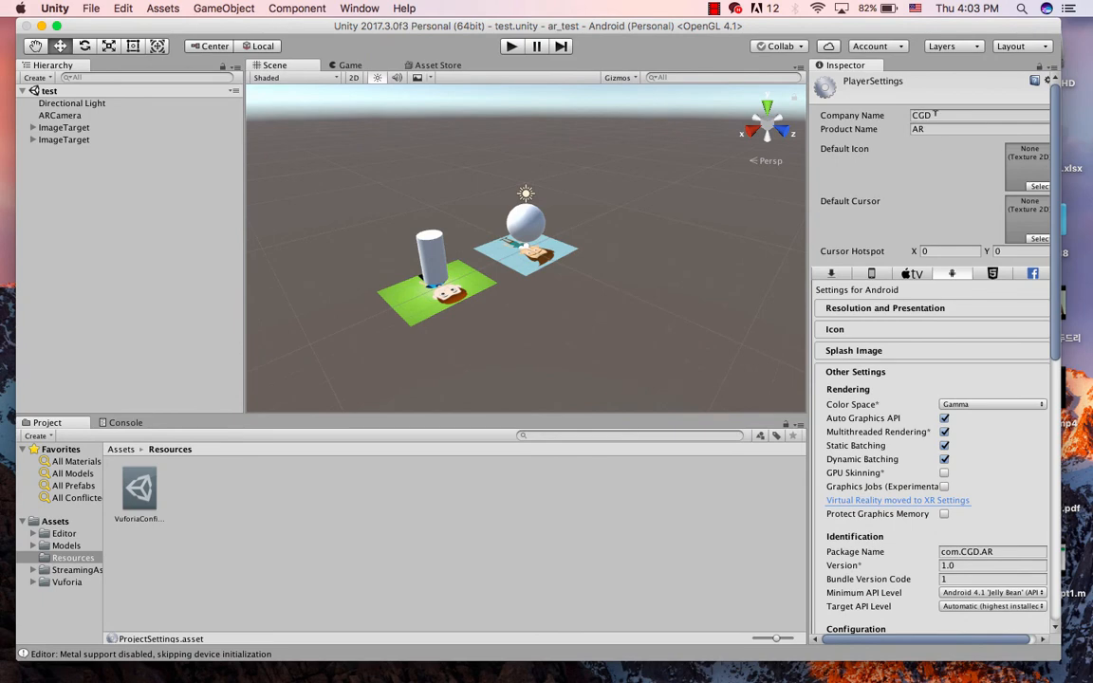
scroll(867, 385, "down", 2)
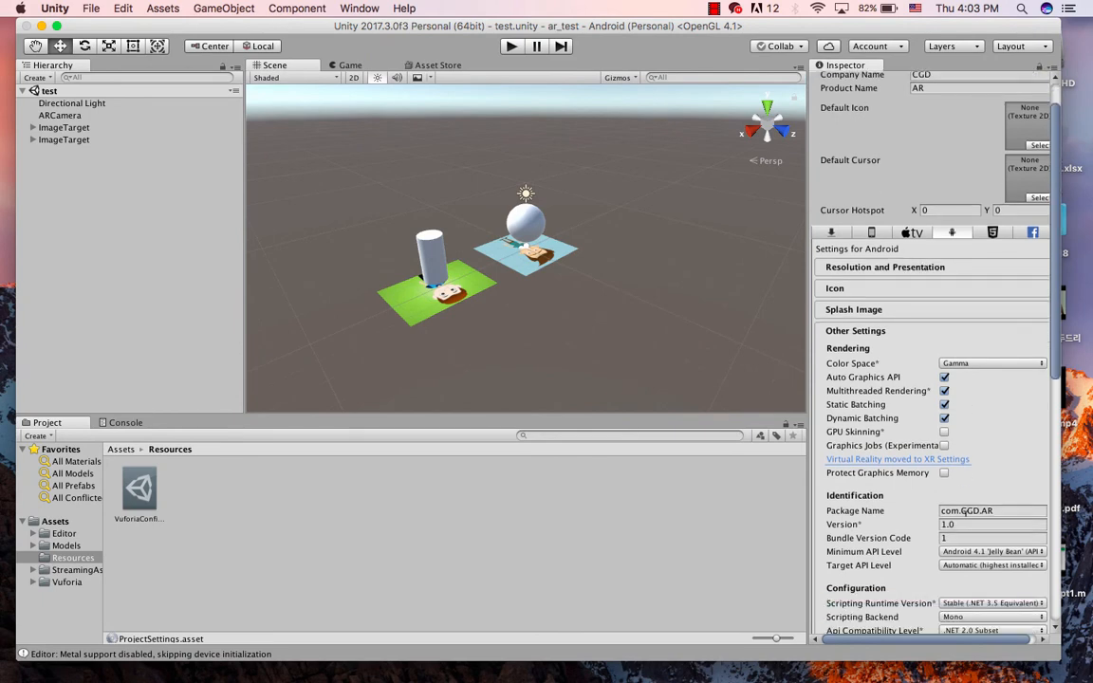
scroll(893, 459, "down", 10)
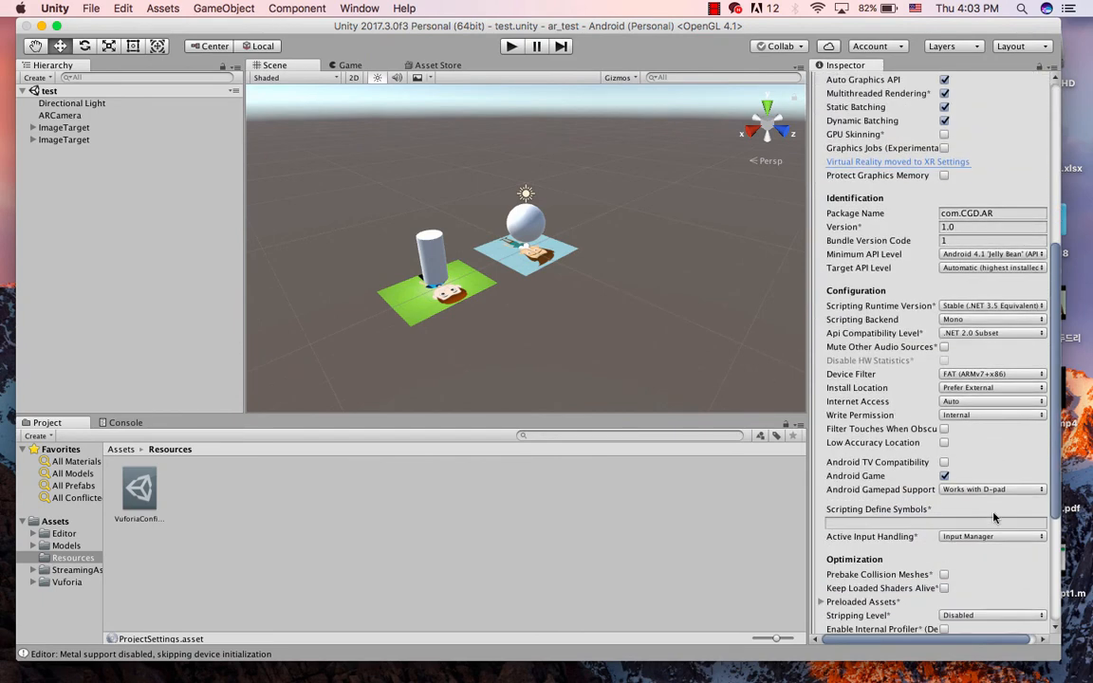
scroll(944, 467, "down", 7)
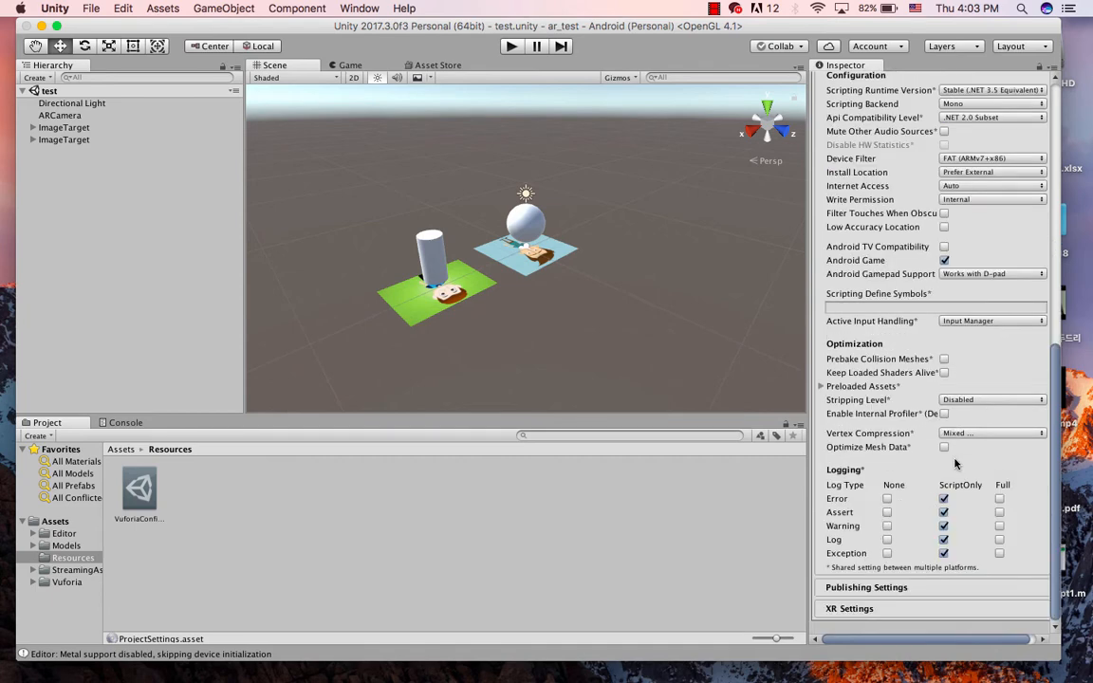
left_click(875, 615)
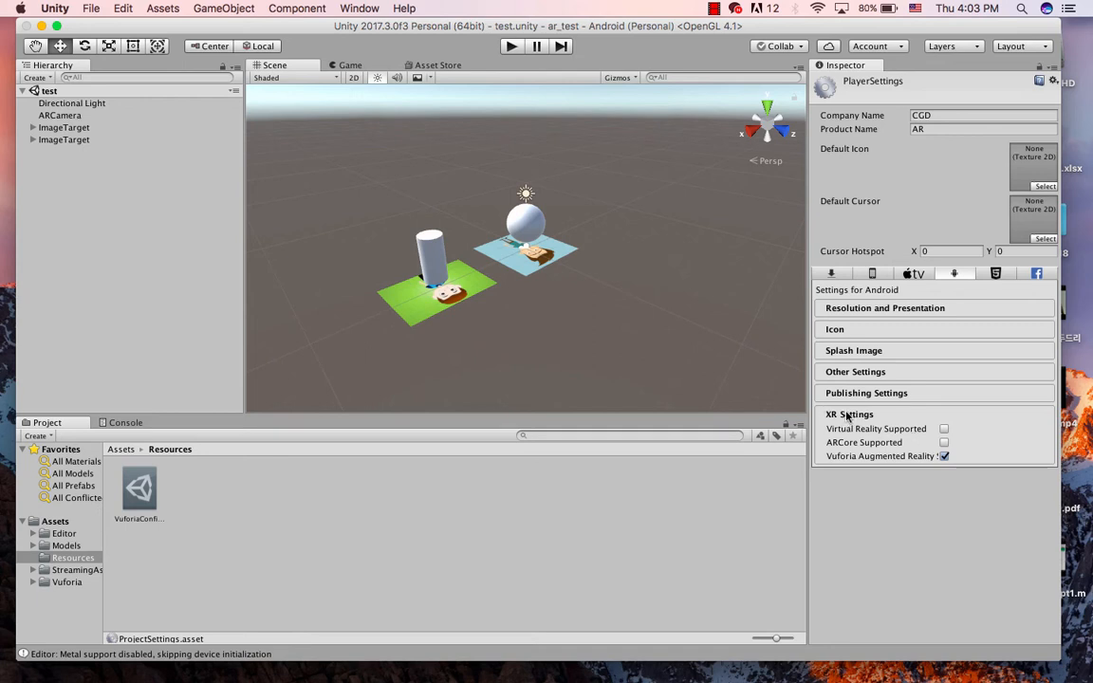
- Try twice to build the Android version as test in the ar_test folder, and close Build Settings
left_click(89, 9)
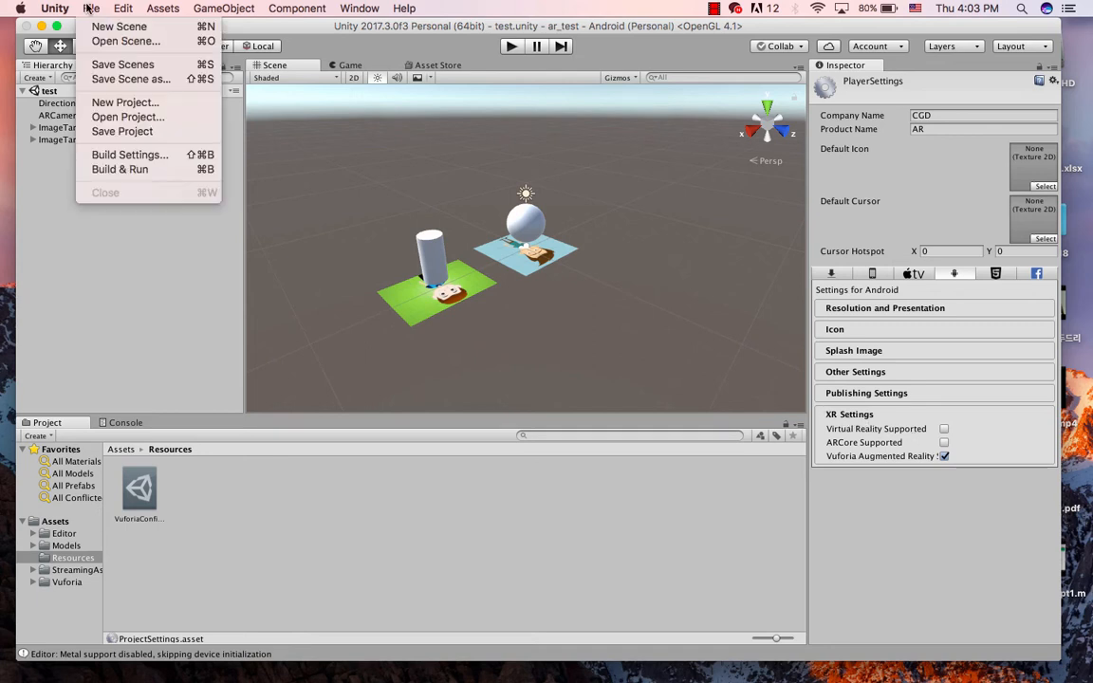
left_click(111, 158)
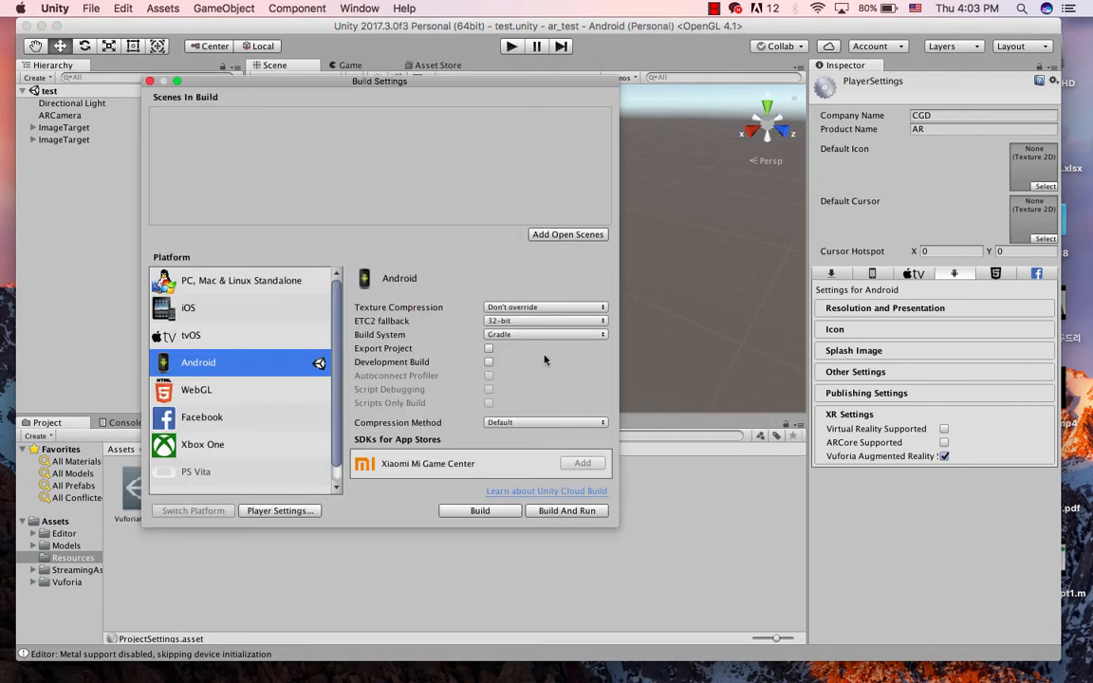
left_click(464, 513)
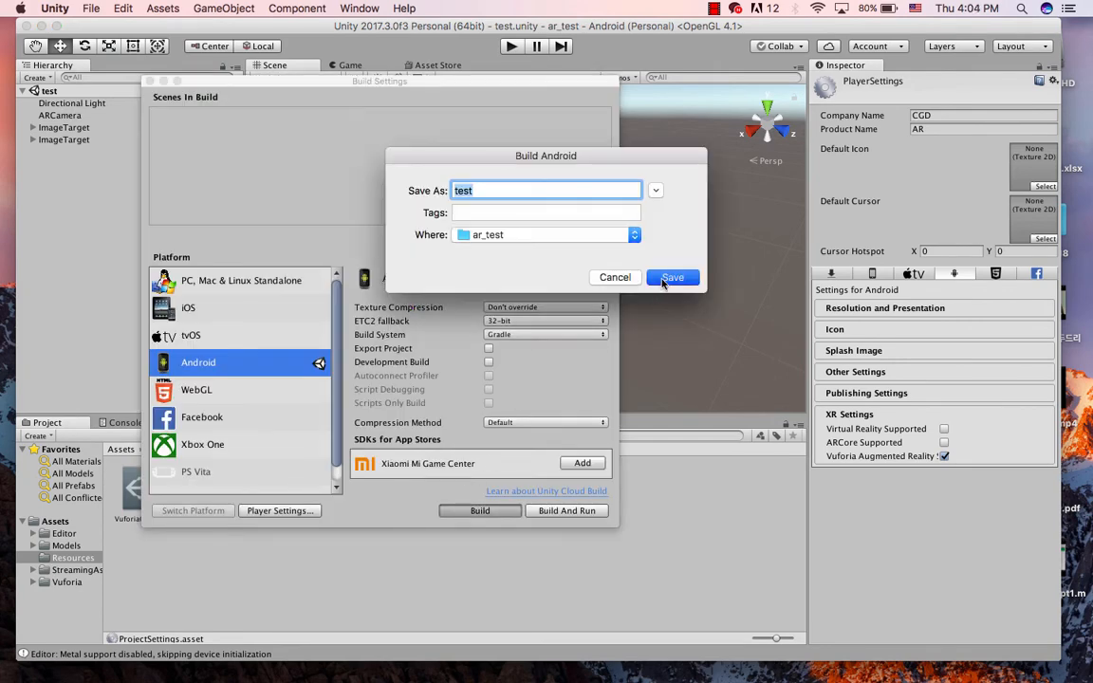
left_click(675, 277)
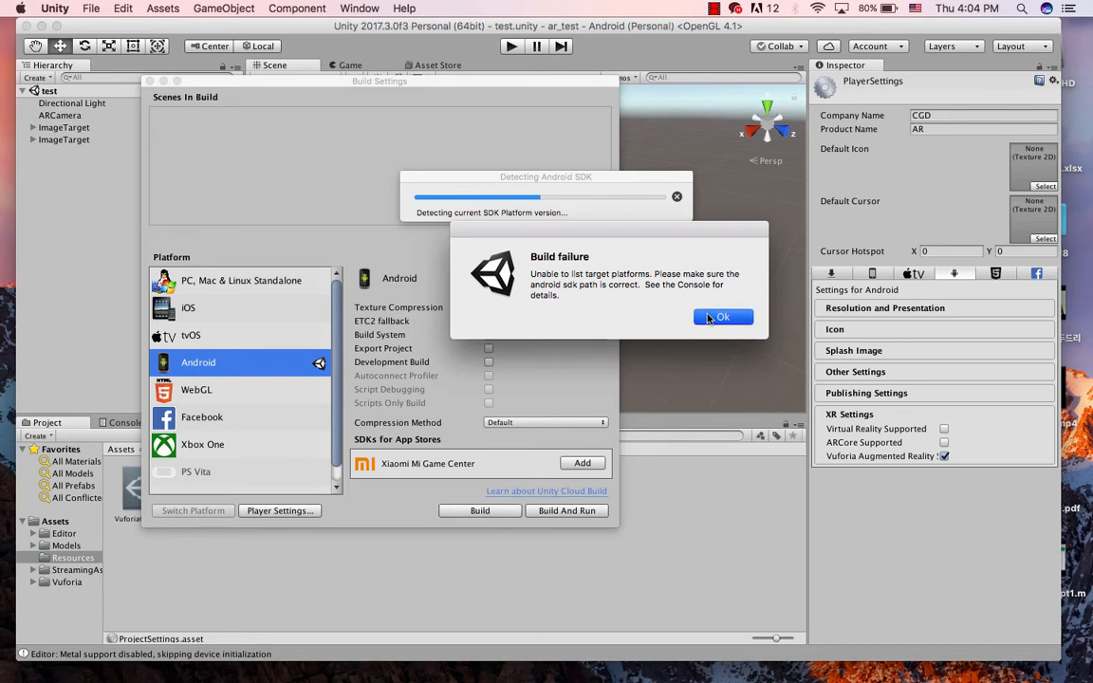
left_click(712, 318)
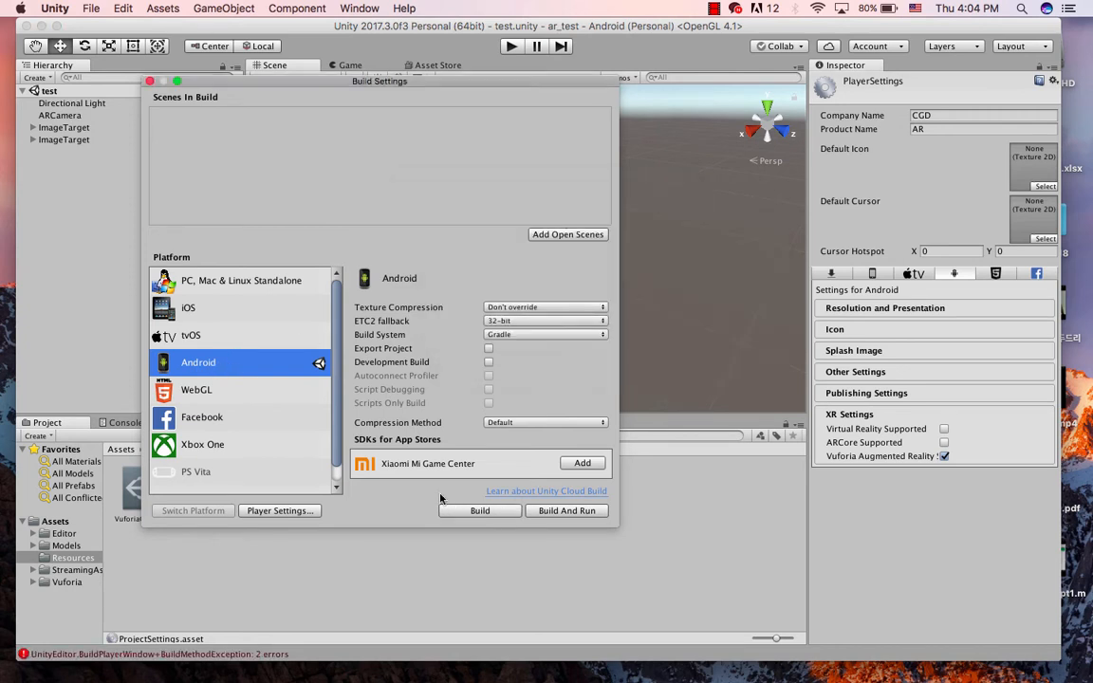
left_click(474, 510)
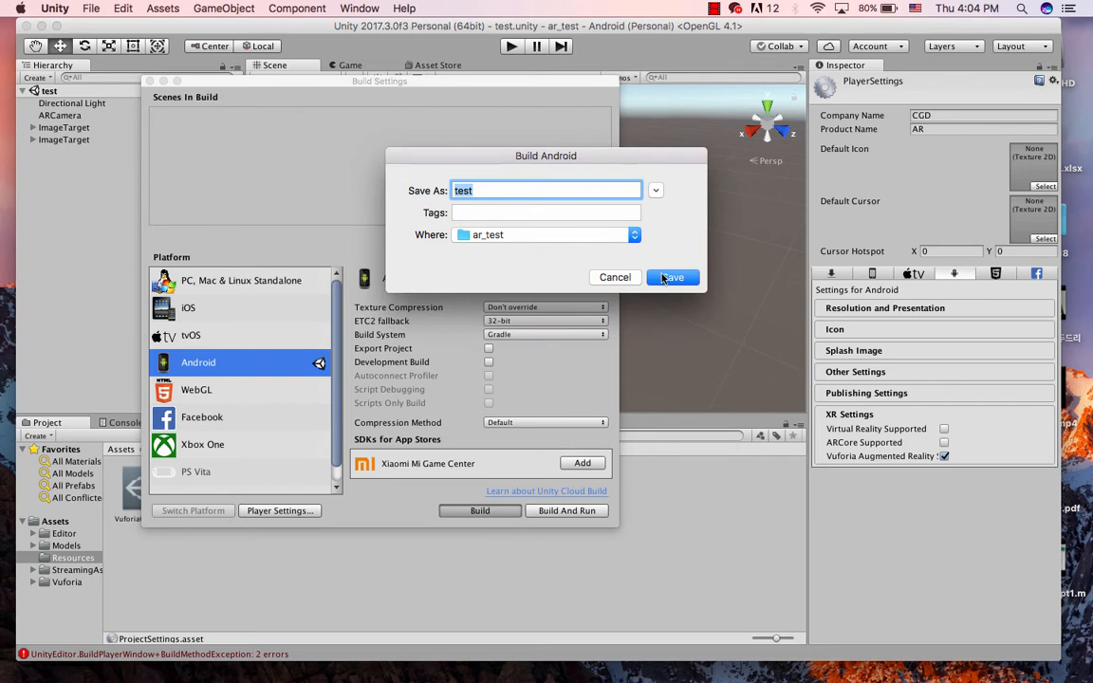
left_click(668, 277)
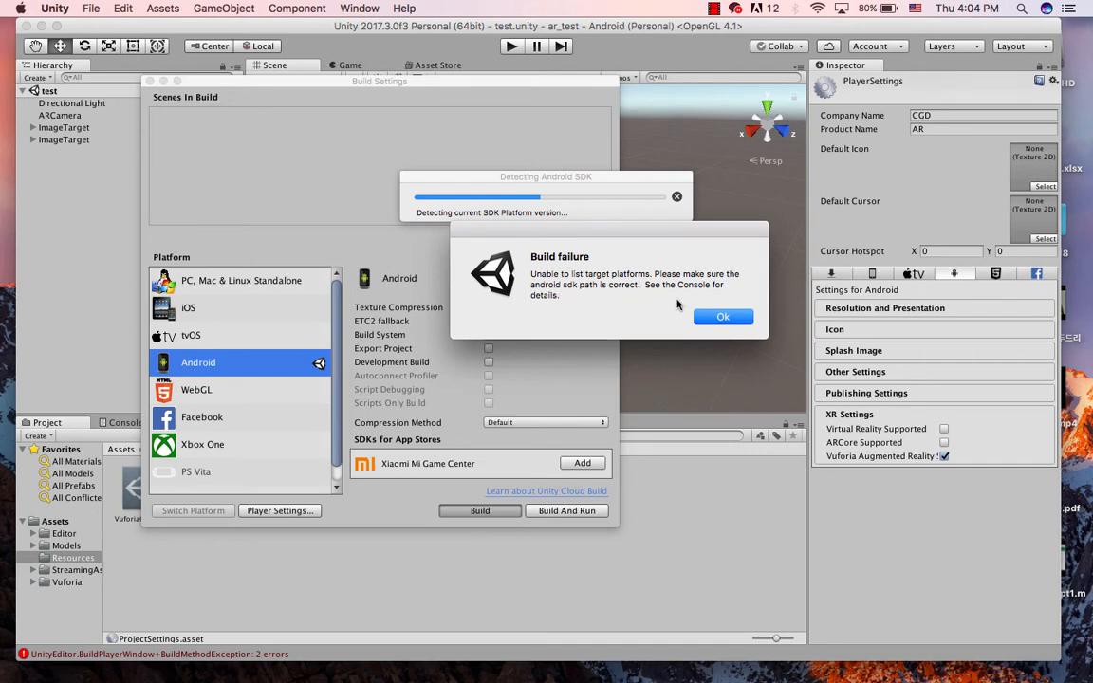
left_click(711, 315)
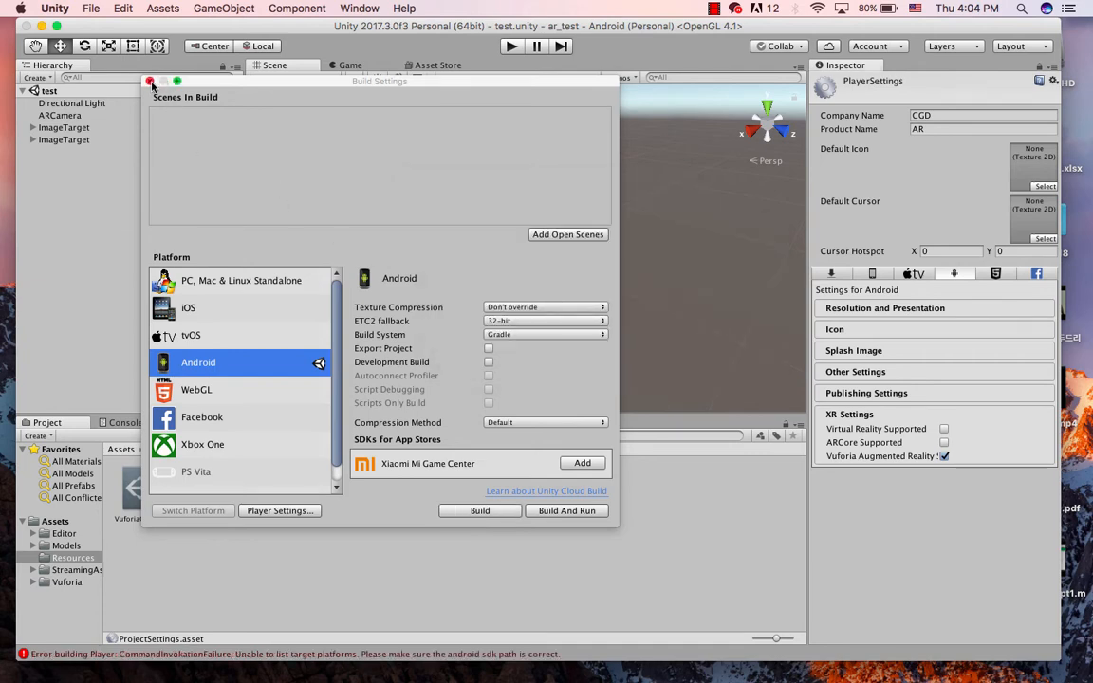
left_click(148, 82)
- Open the External Tools preferences and check the Android SDK path
left_click(57, 9)
left_click(69, 43)
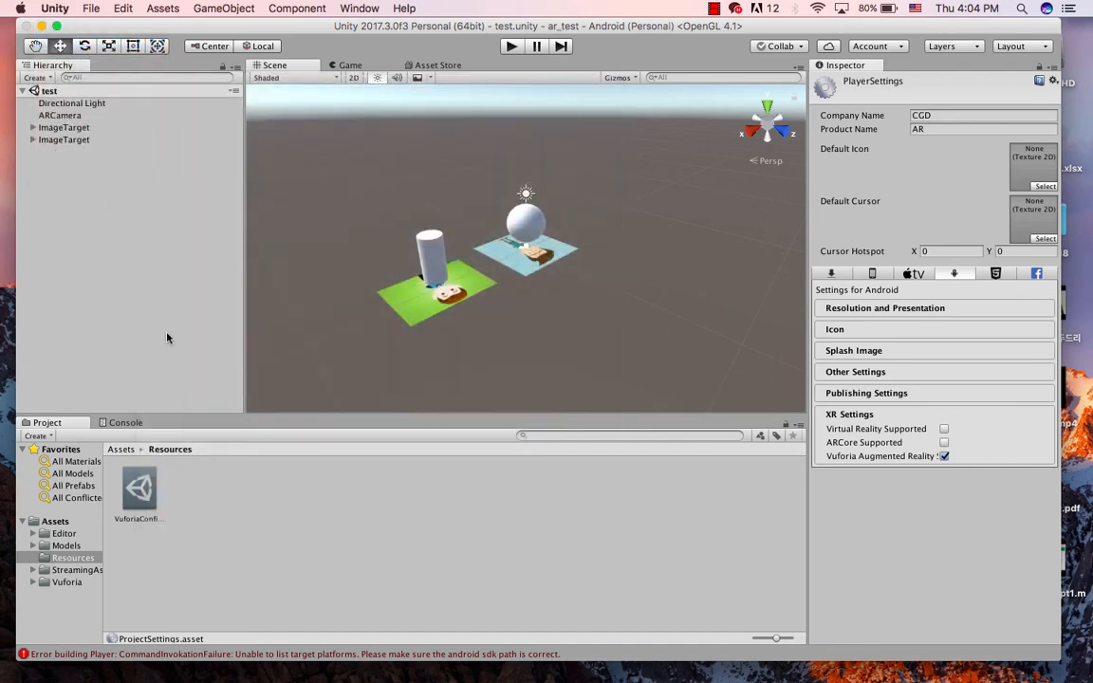
left_click(107, 143)
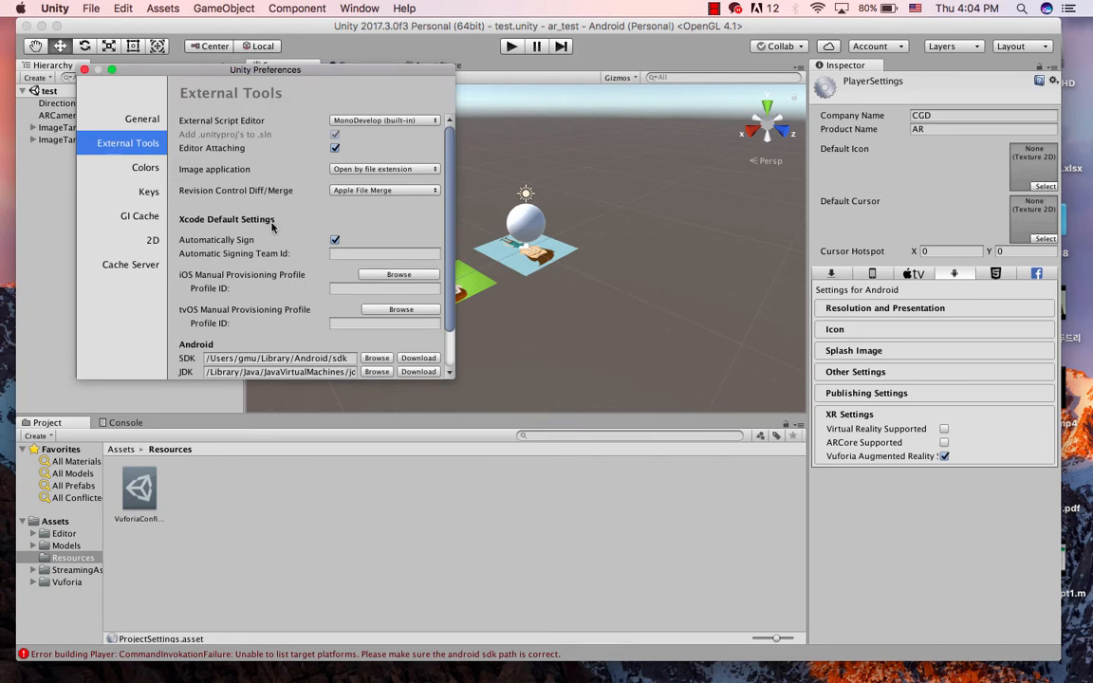
scroll(272, 226, "down", 2)
left_click(246, 311)
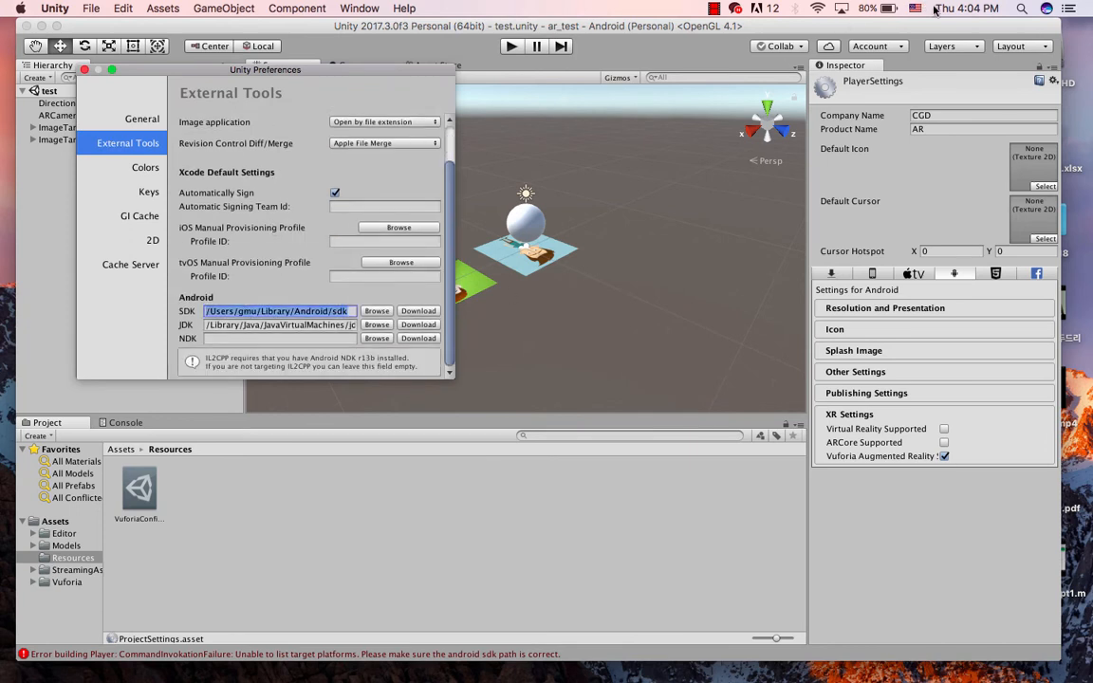
- Launch Android Studio, open its SDK Manager, and select the Android SDK Location path for comparison
mouse_move(764, 664)
left_click(1022, 9)
type("and")
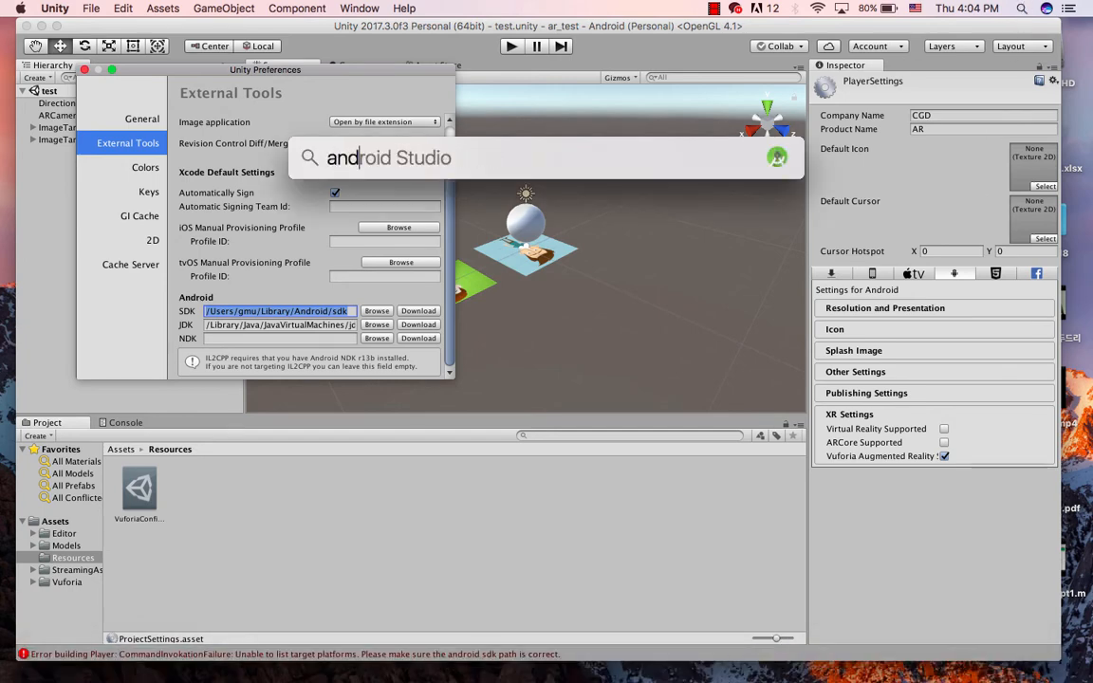
key("Return")
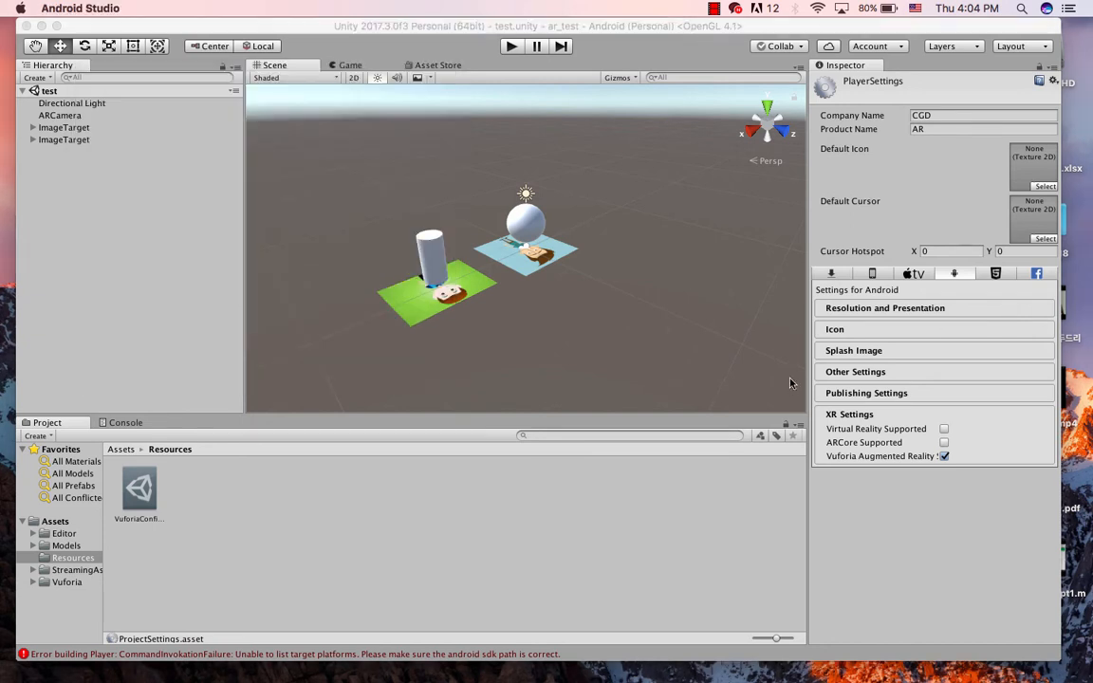
mouse_move(560, 679)
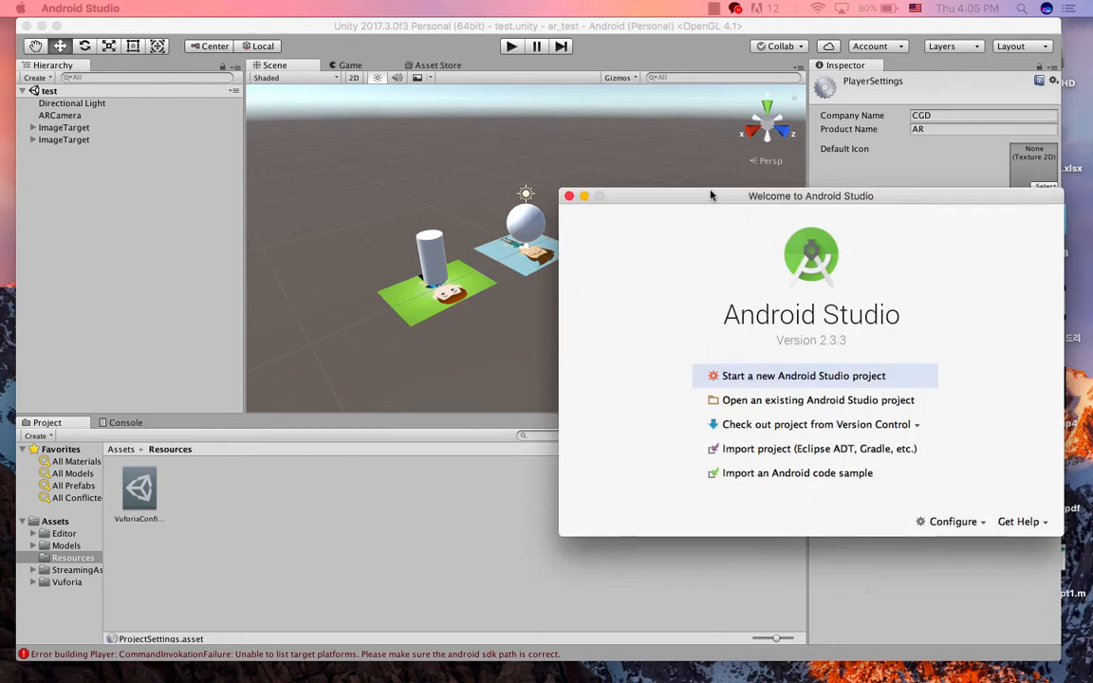
left_click(776, 488)
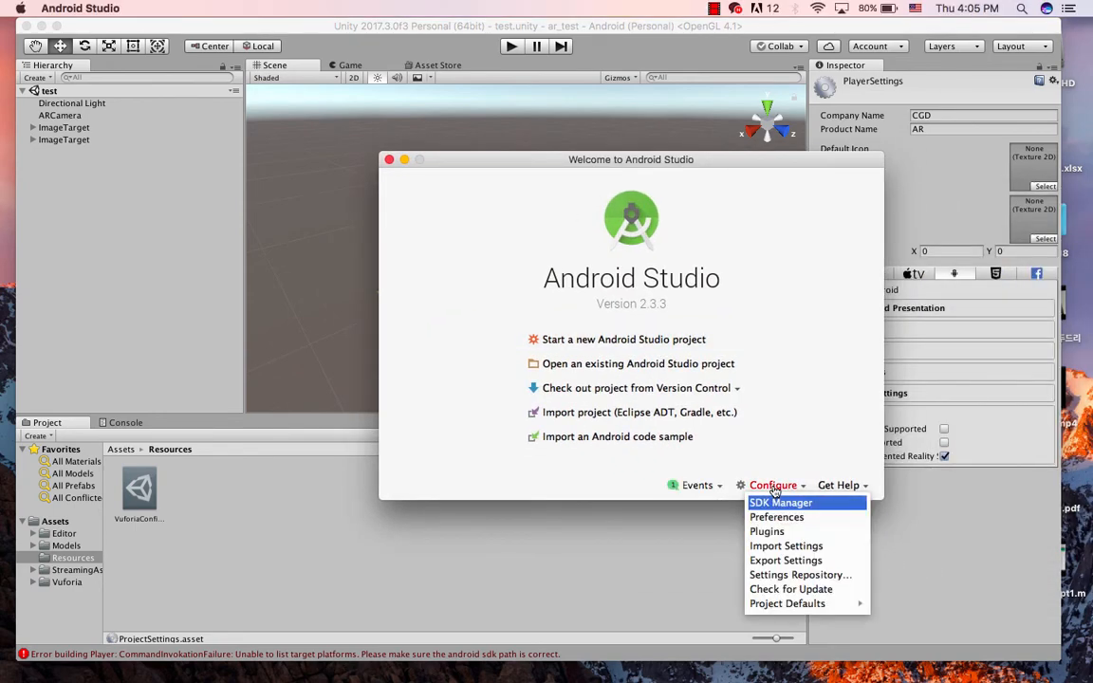
left_click(777, 506)
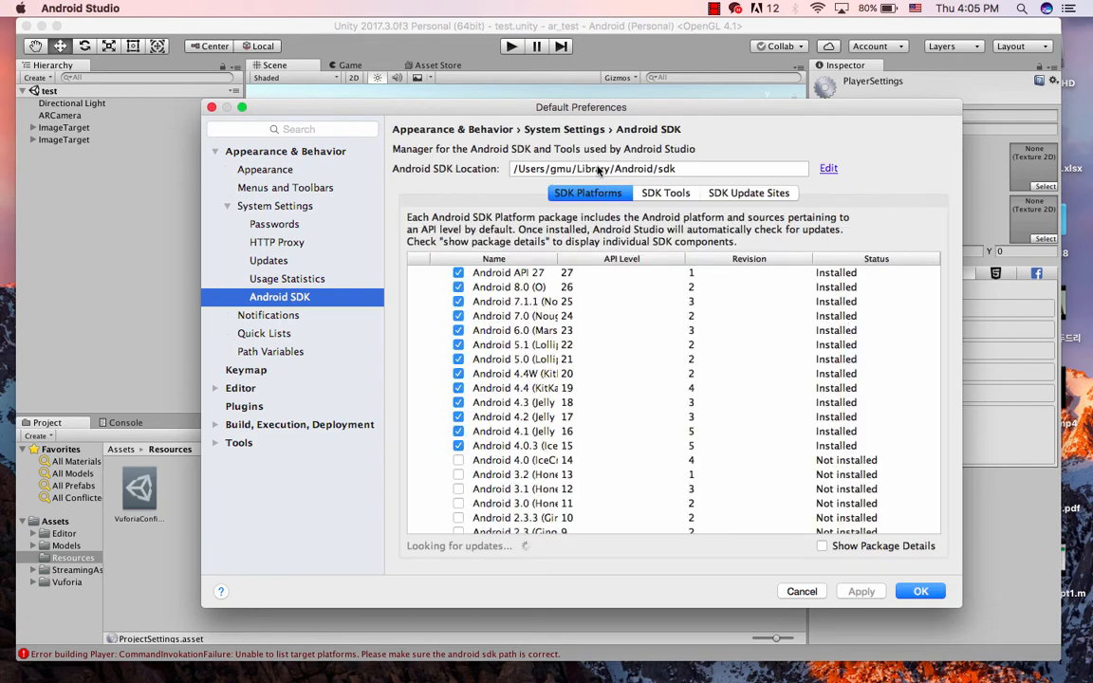
triple_click(598, 170)
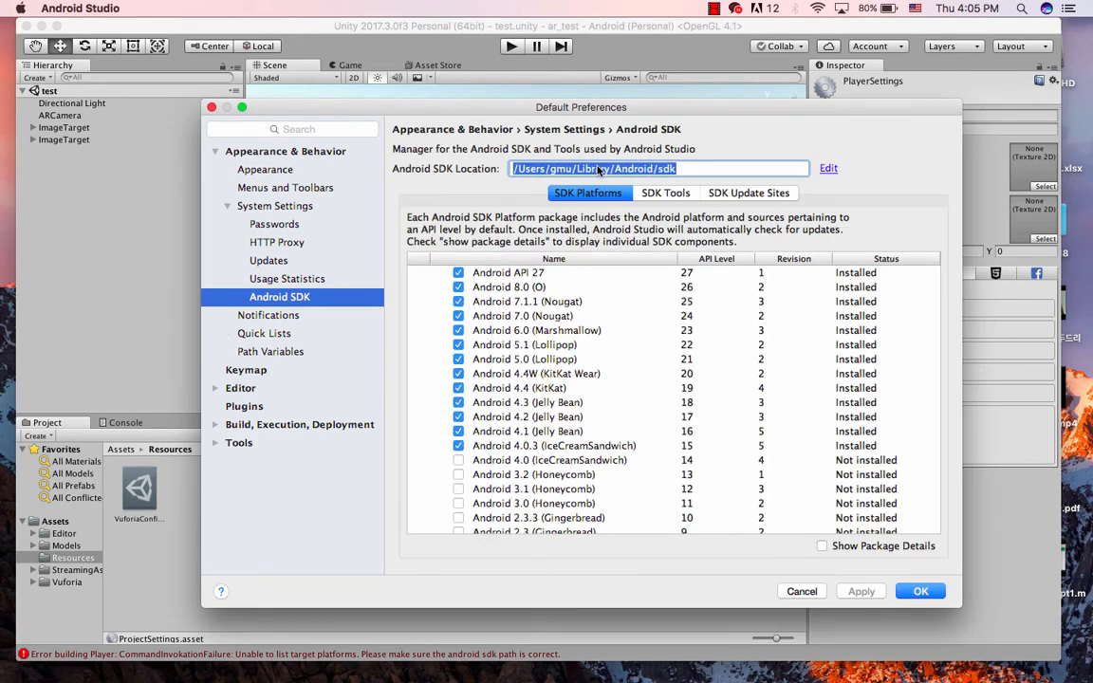
- Switch back to Unity, reselect the sdk folder as the Android SDK root, and close the preferences
left_click(68, 206)
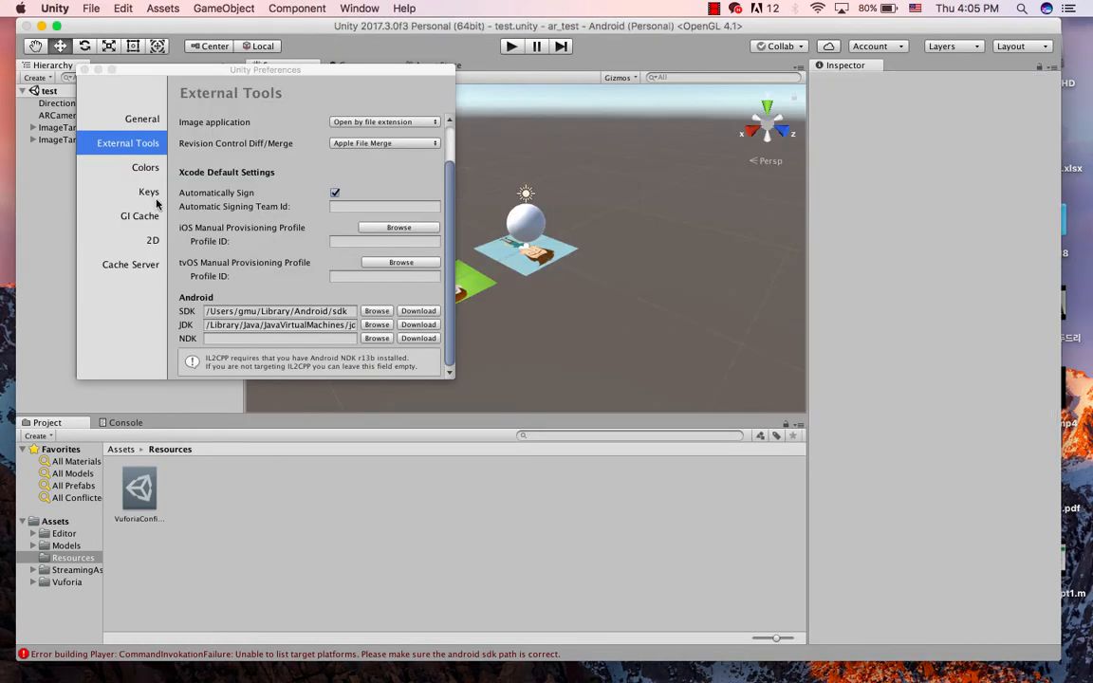
left_click(259, 311)
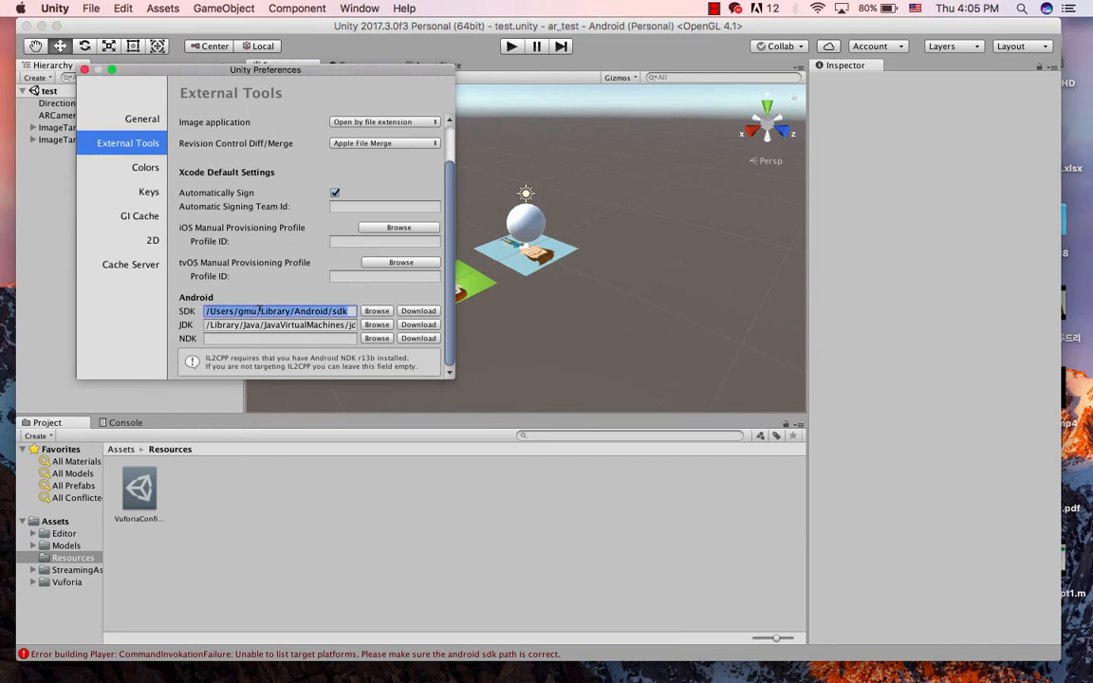
left_click(259, 310)
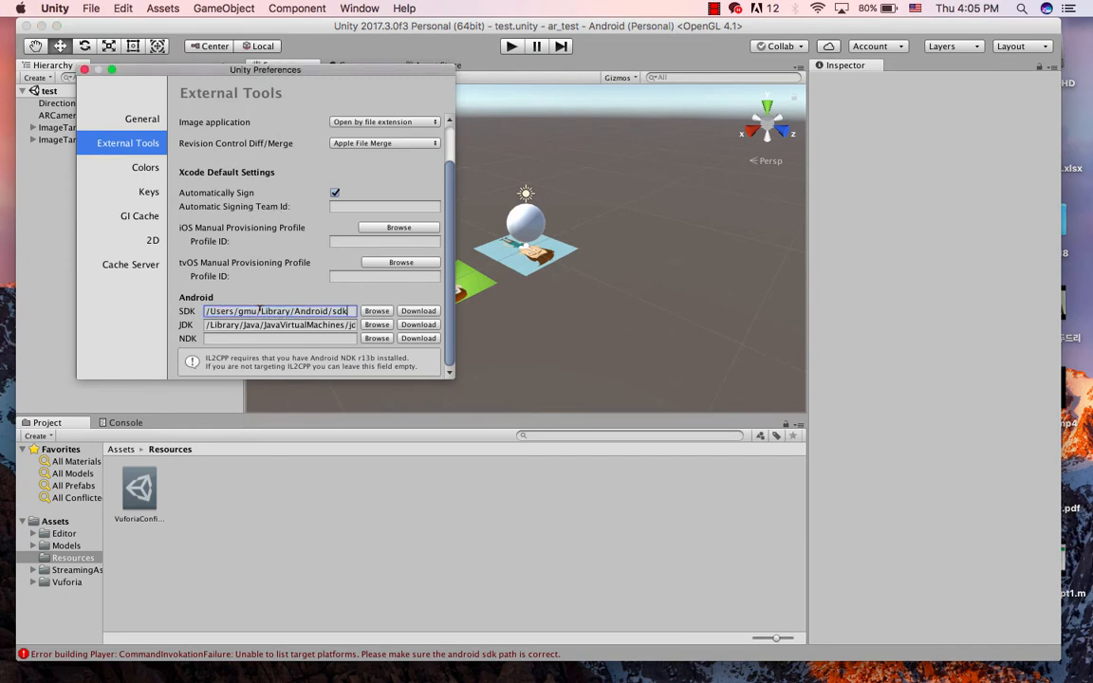
left_click(377, 311)
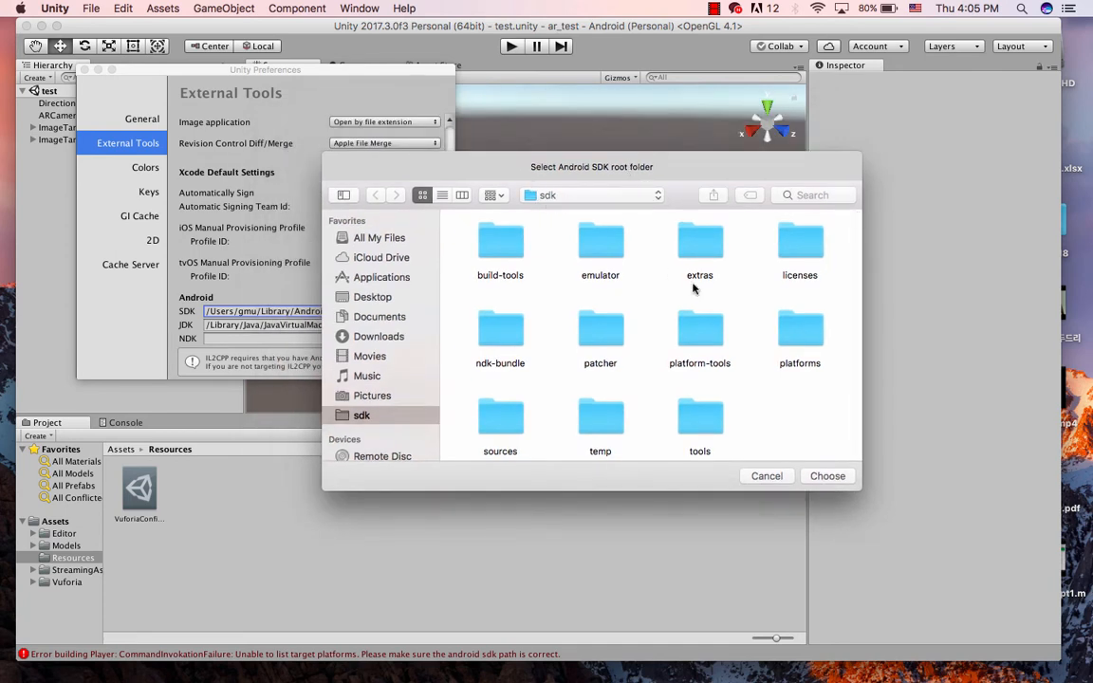
left_click(826, 476)
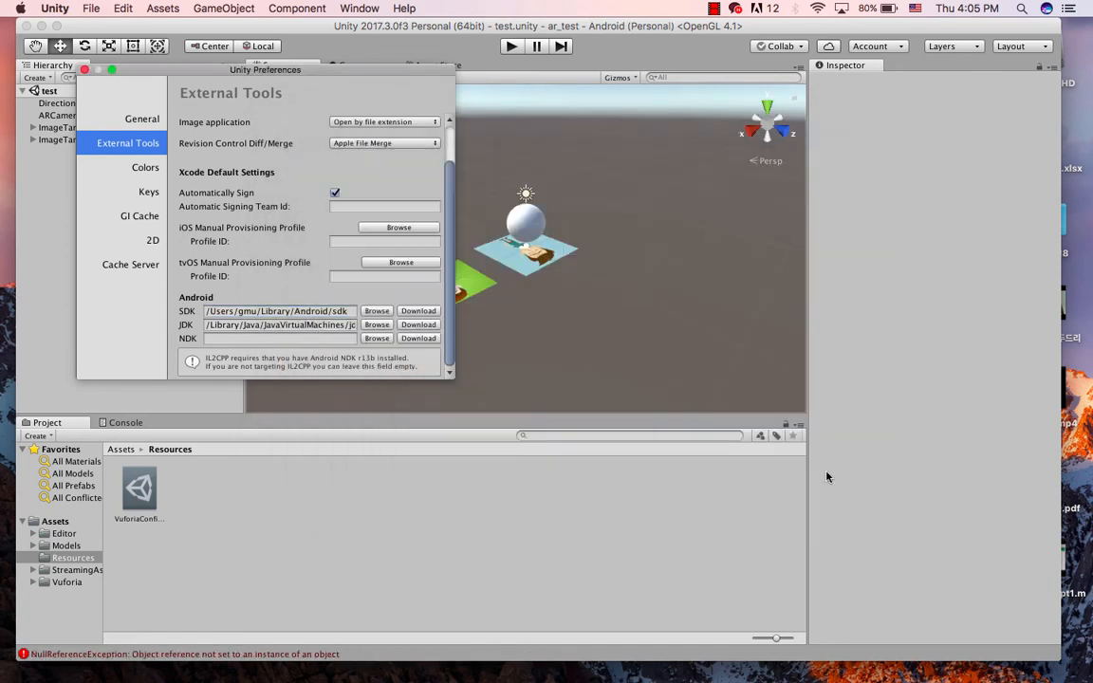
left_click(85, 69)
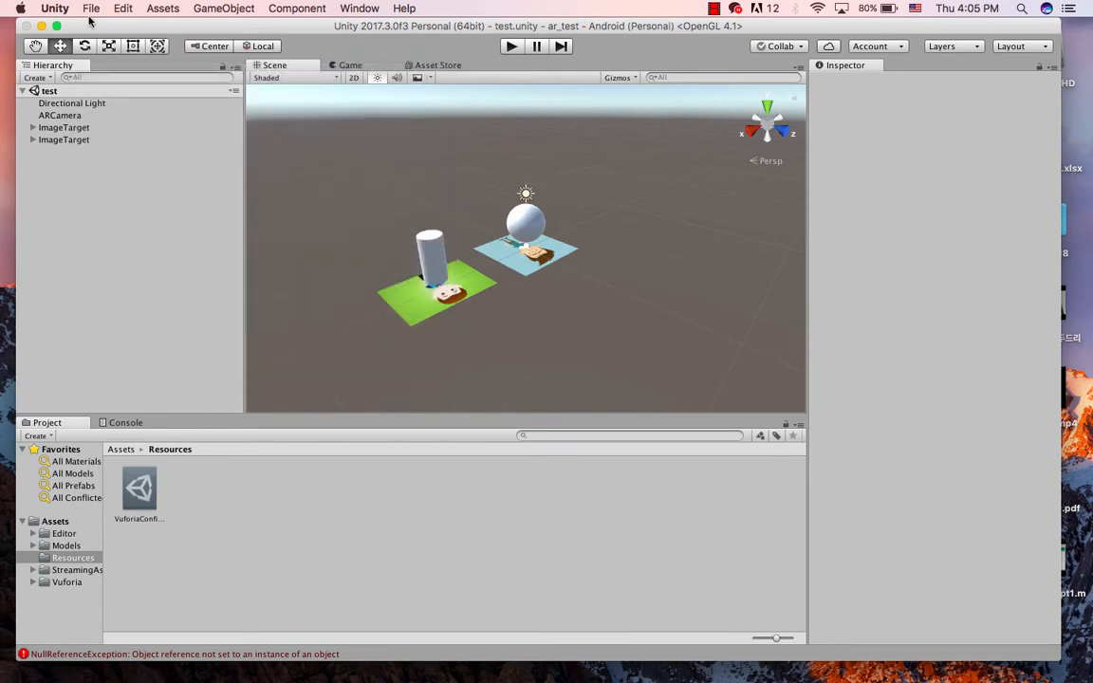
- Retry the Android build with the reselected SDK folder, saving it as test in ar_test, and dismiss the resulting dialog
left_click(90, 9)
left_click(116, 154)
left_click(480, 512)
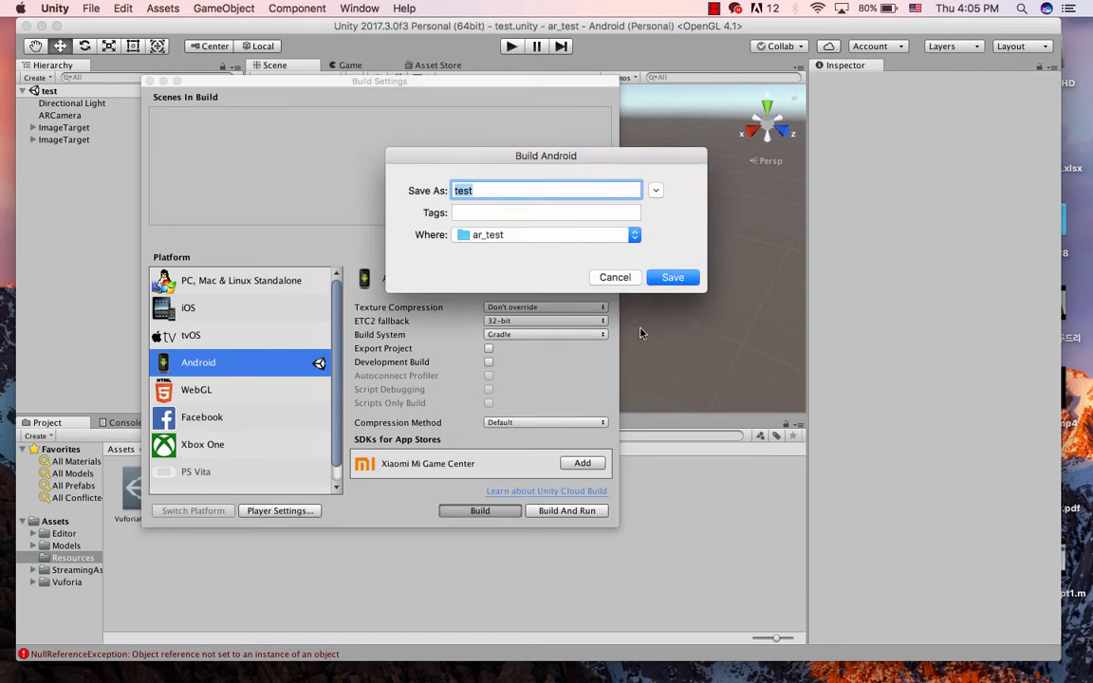
left_click(672, 277)
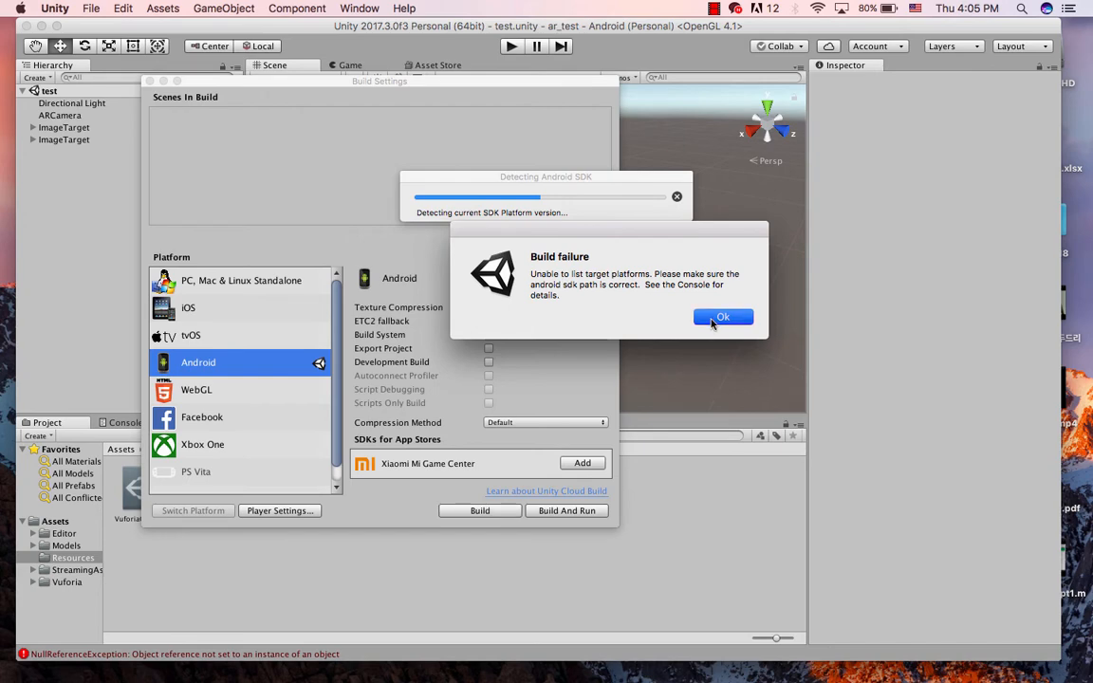
left_click(714, 319)
- Close Build Settings and examine the details of the first CommandInvokationFailure error in the Console
left_click(149, 82)
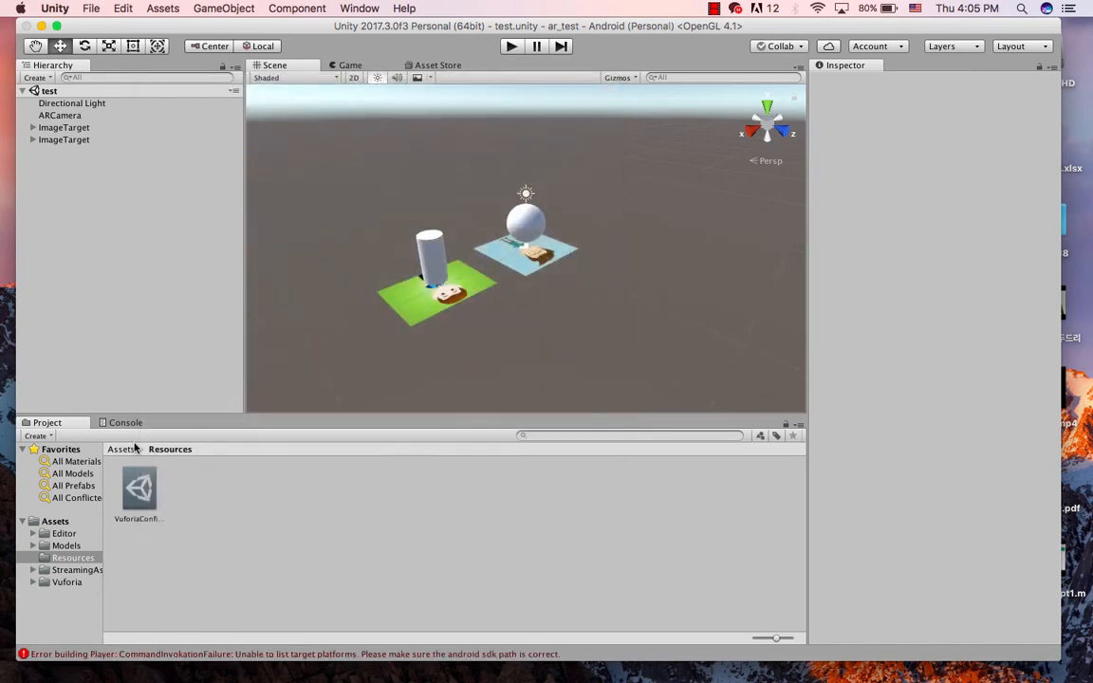
left_click(123, 422)
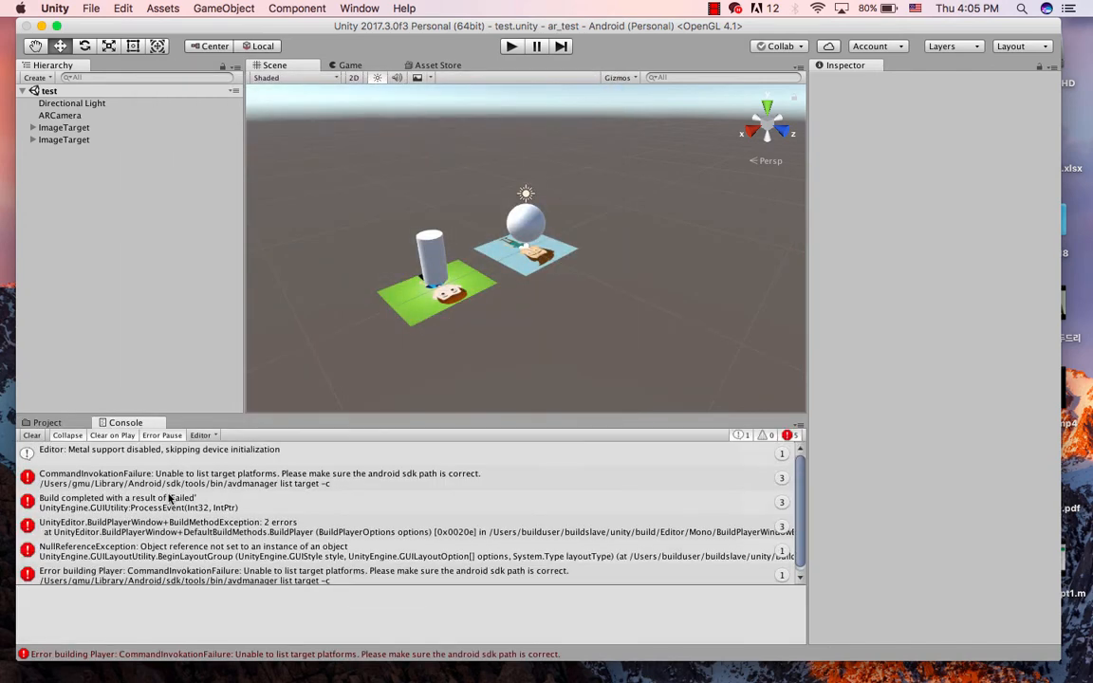
left_click(174, 480)
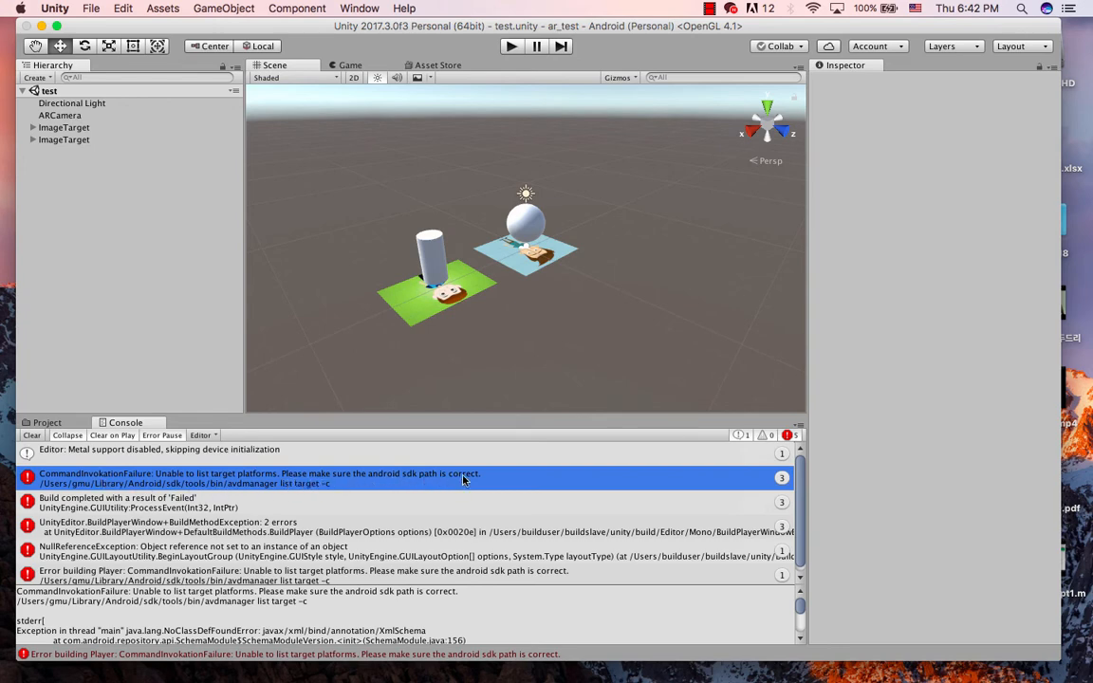
- Open the Unity preferences and bring up the Android SDK, JDK and NDK paths in External Tools
left_click(90, 7)
left_click(90, 7)
left_click(55, 7)
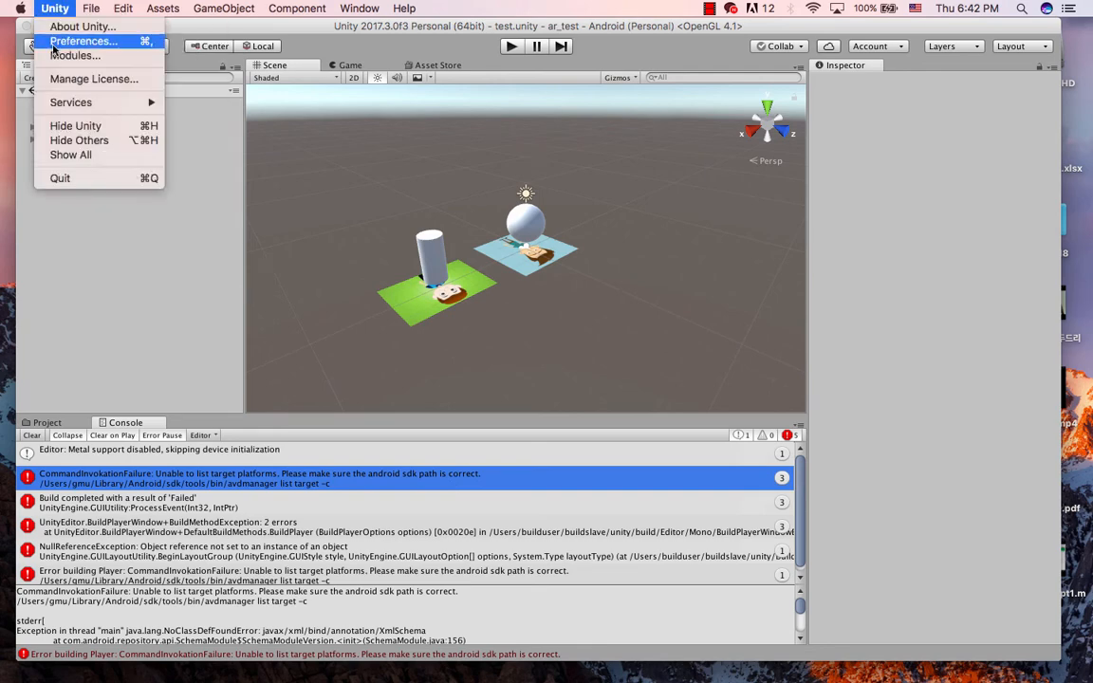
left_click(57, 41)
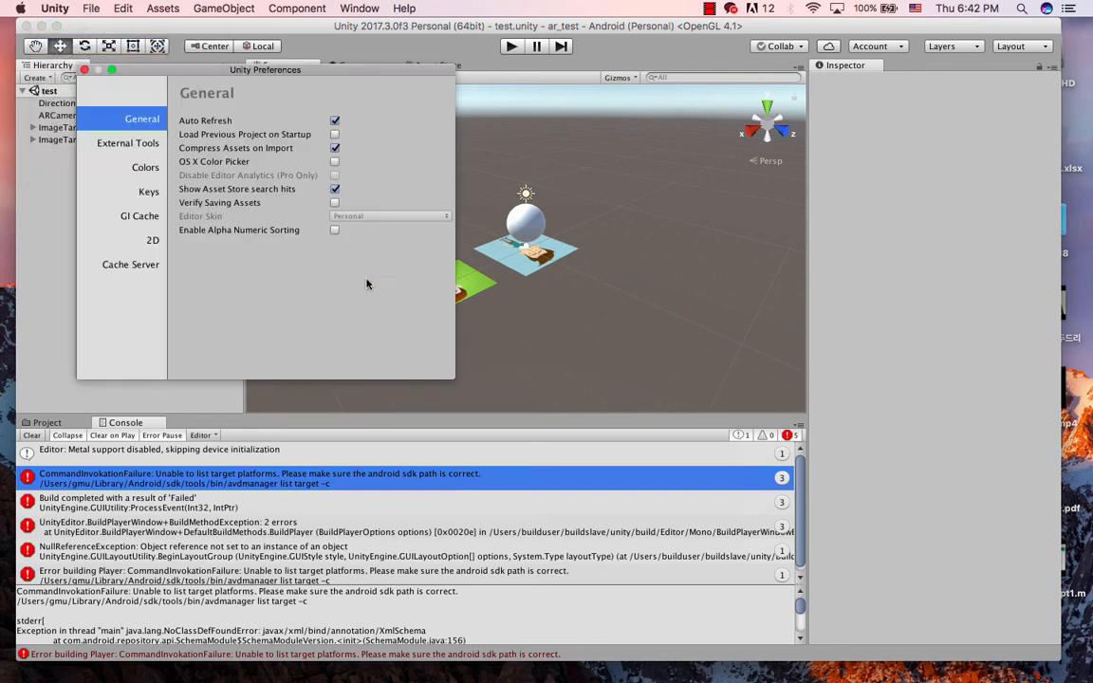
left_click(133, 144)
scroll(313, 284, "down", 3)
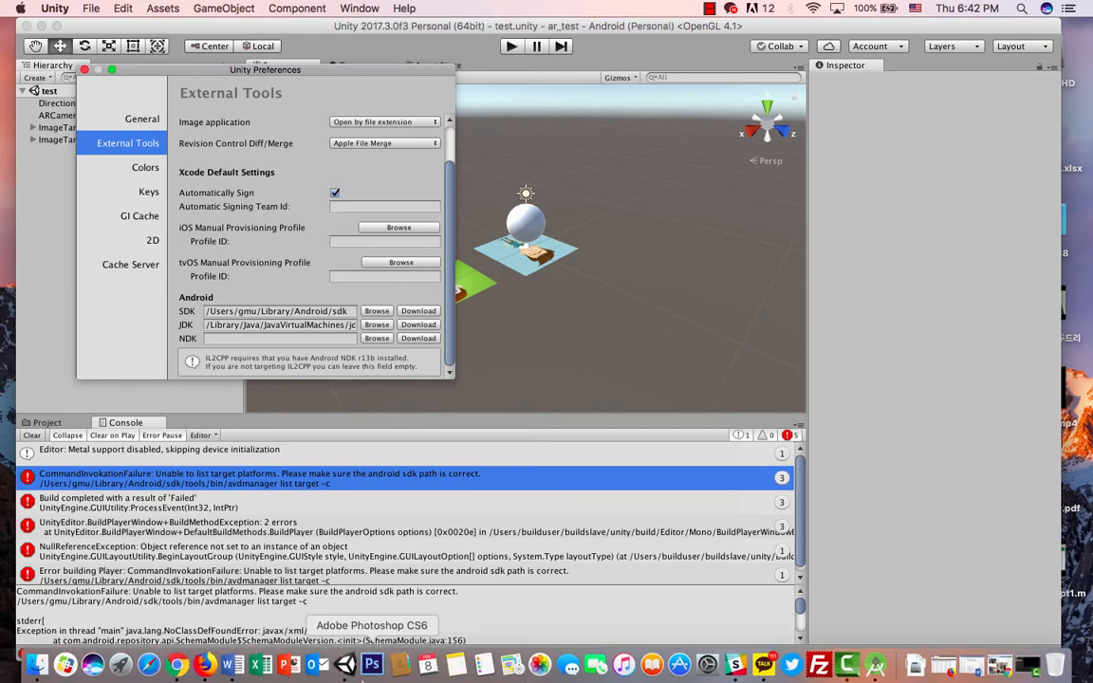
- Switch to Chrome and search Google in a new tab for "unity unable to list target platforms"
left_click(176, 665)
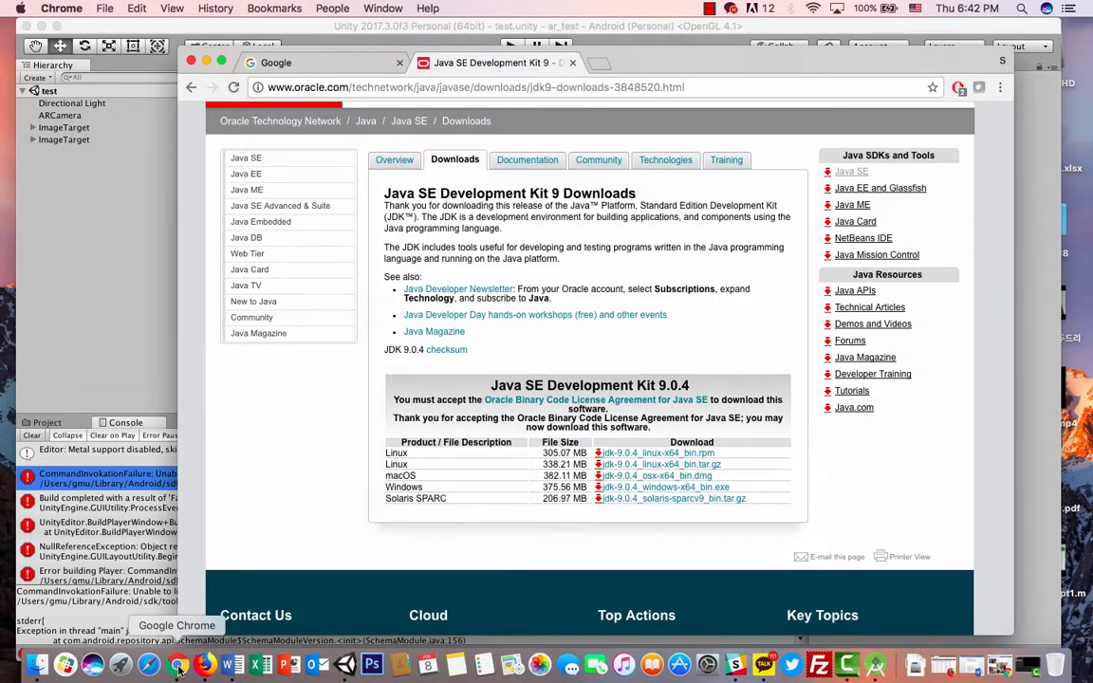
left_click(602, 64)
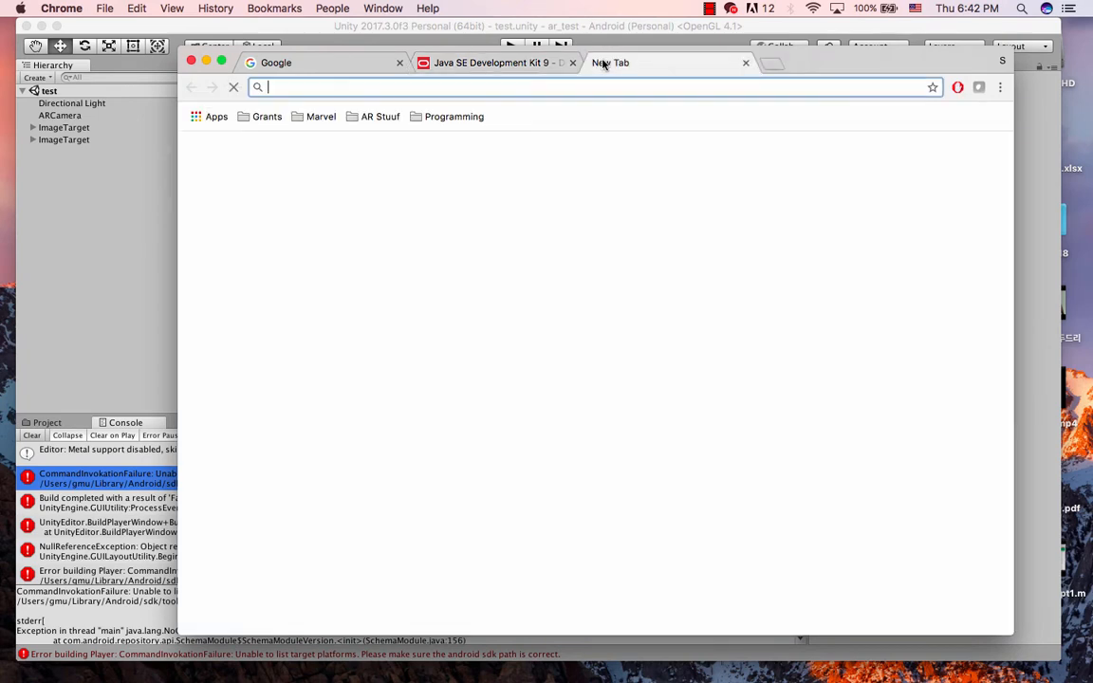
left_click_drag(813, 66, 896, 91)
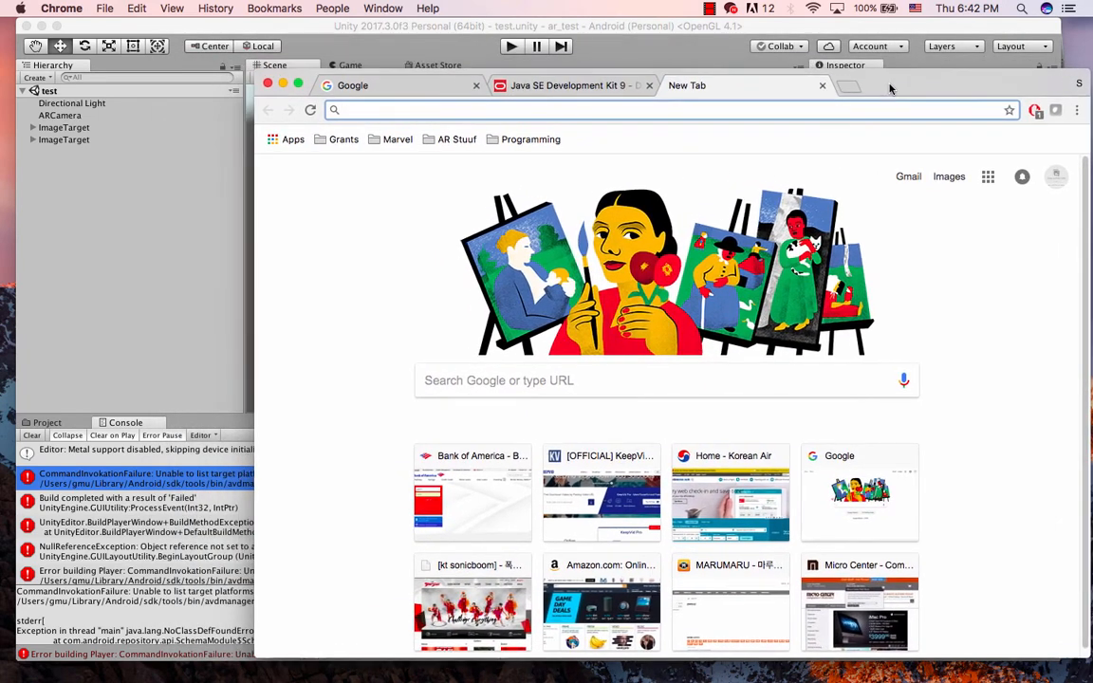
left_click(483, 379)
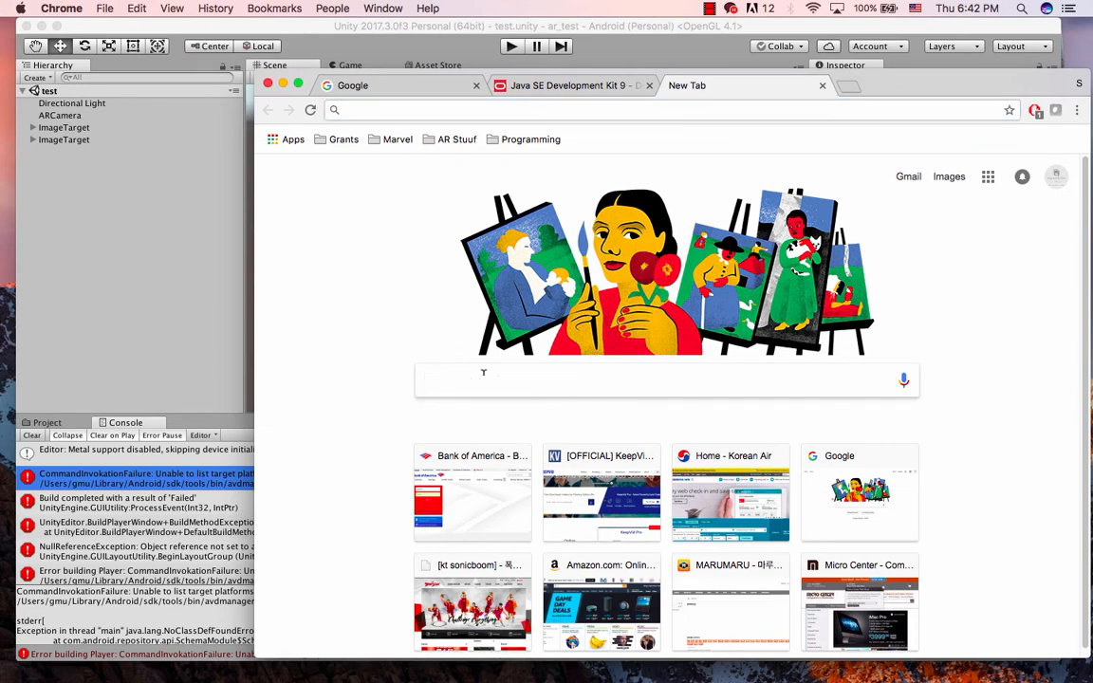
type("un")
key("BackSpace")
key("BackSpace")
key("BackSpace")
type("un")
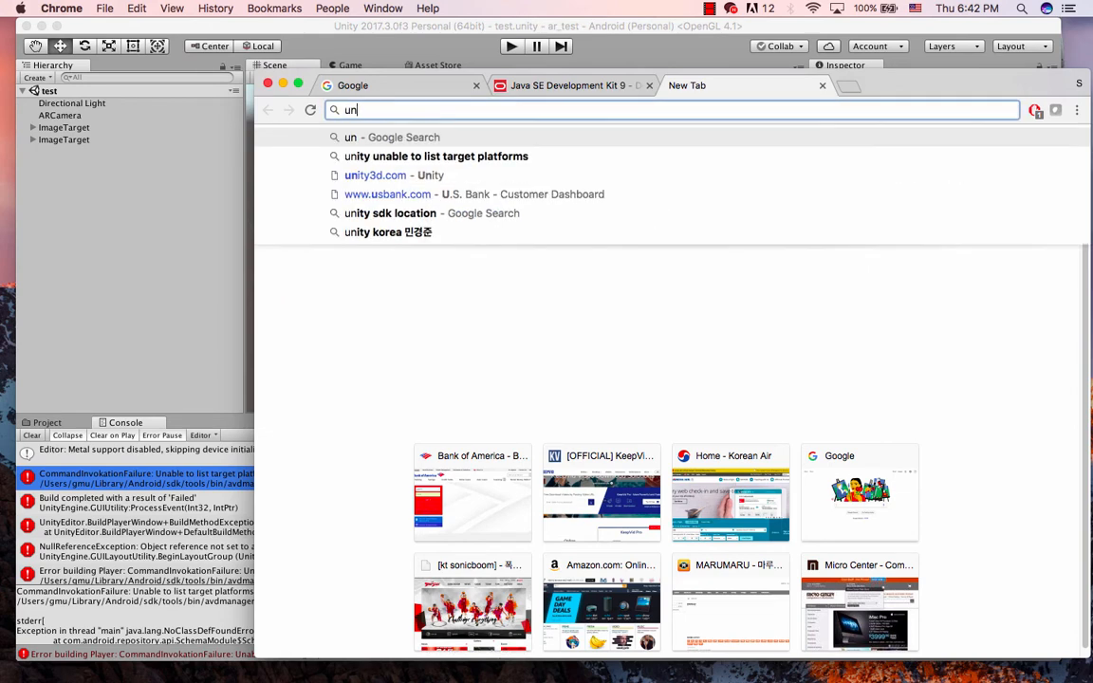
type("ity u")
key("Right")
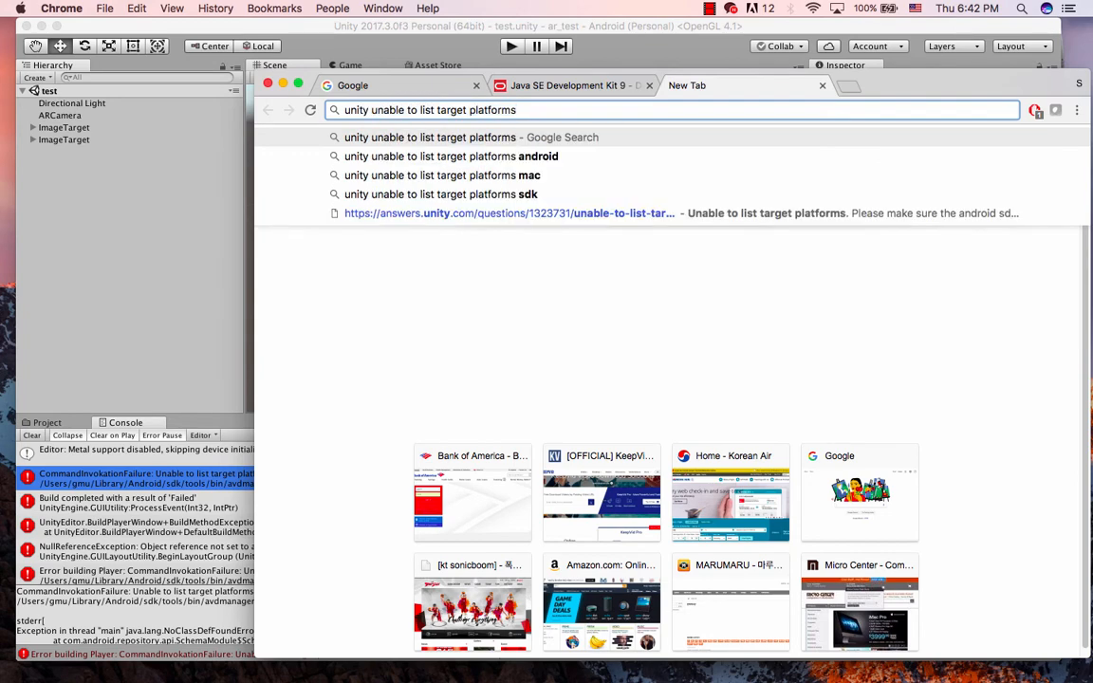
key("Return")
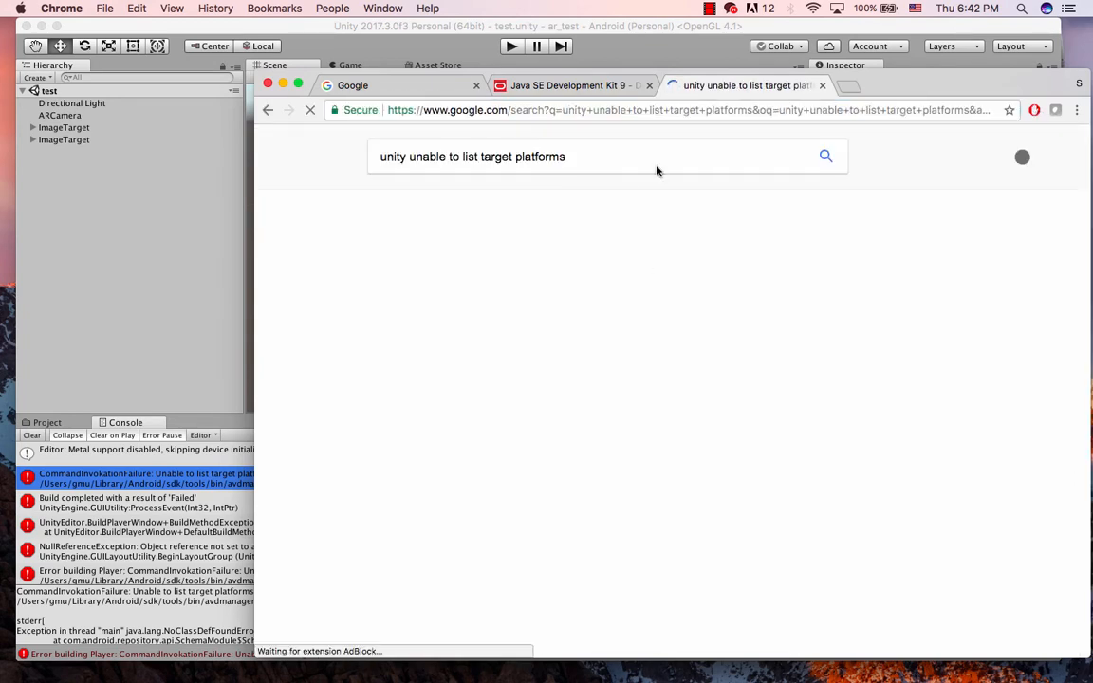
- Look through the search results and open the Unity Answers thread "Unable to list target platforms. (Cant build into Android)"
scroll(712, 522, "down", 3)
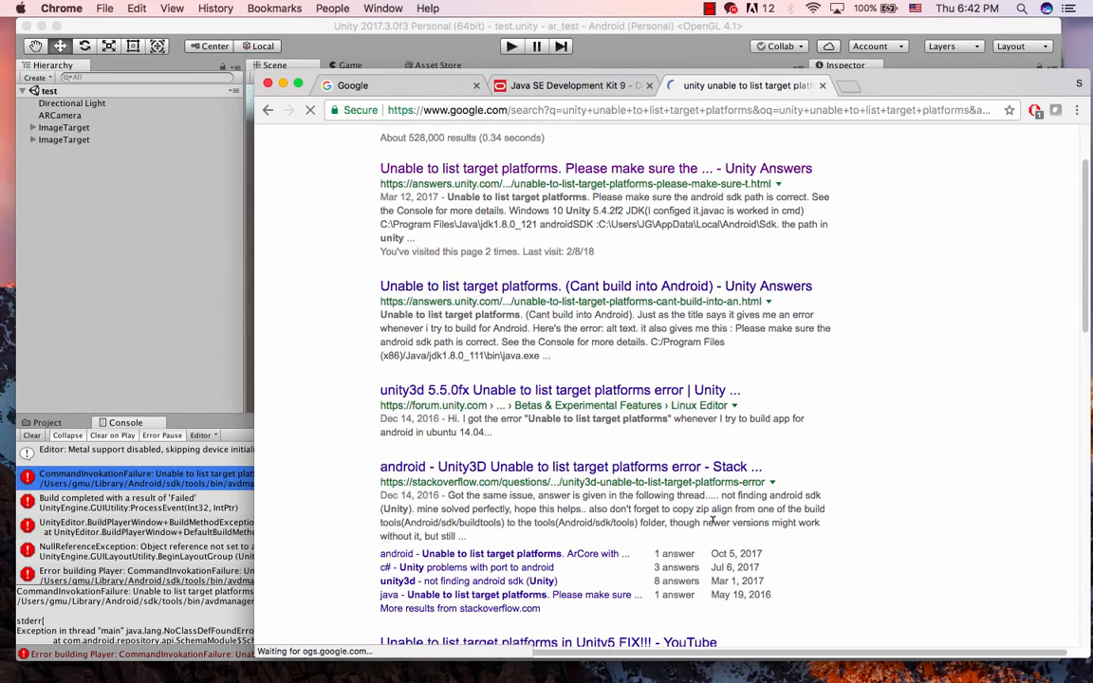
scroll(793, 486, "down", 1)
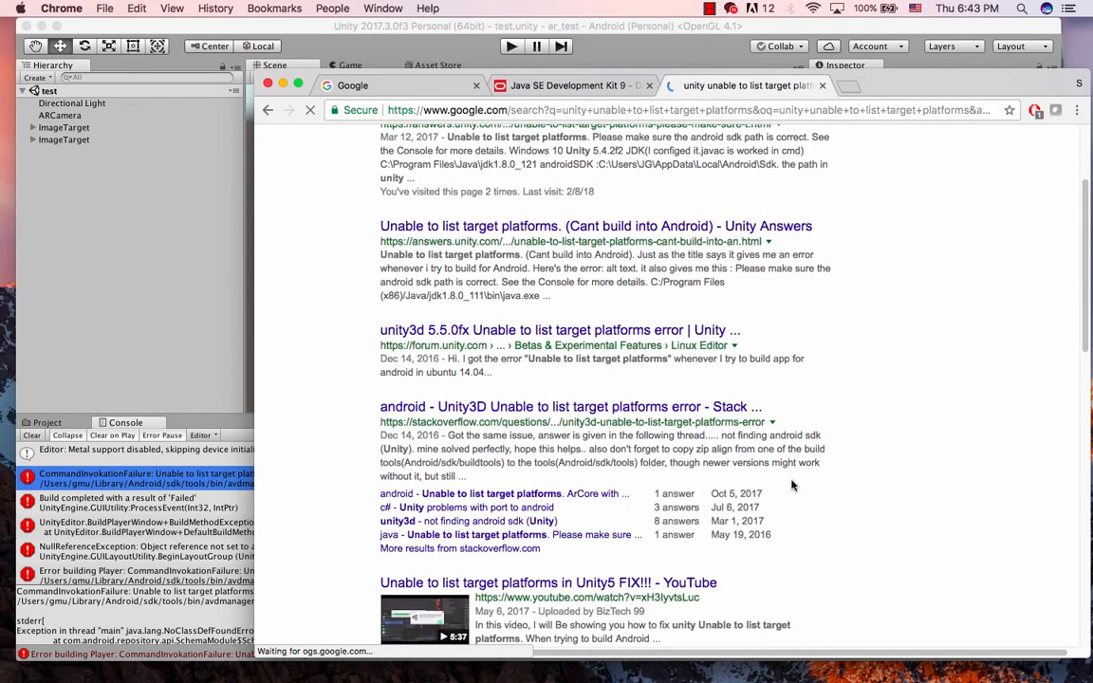
scroll(793, 486, "up", 2)
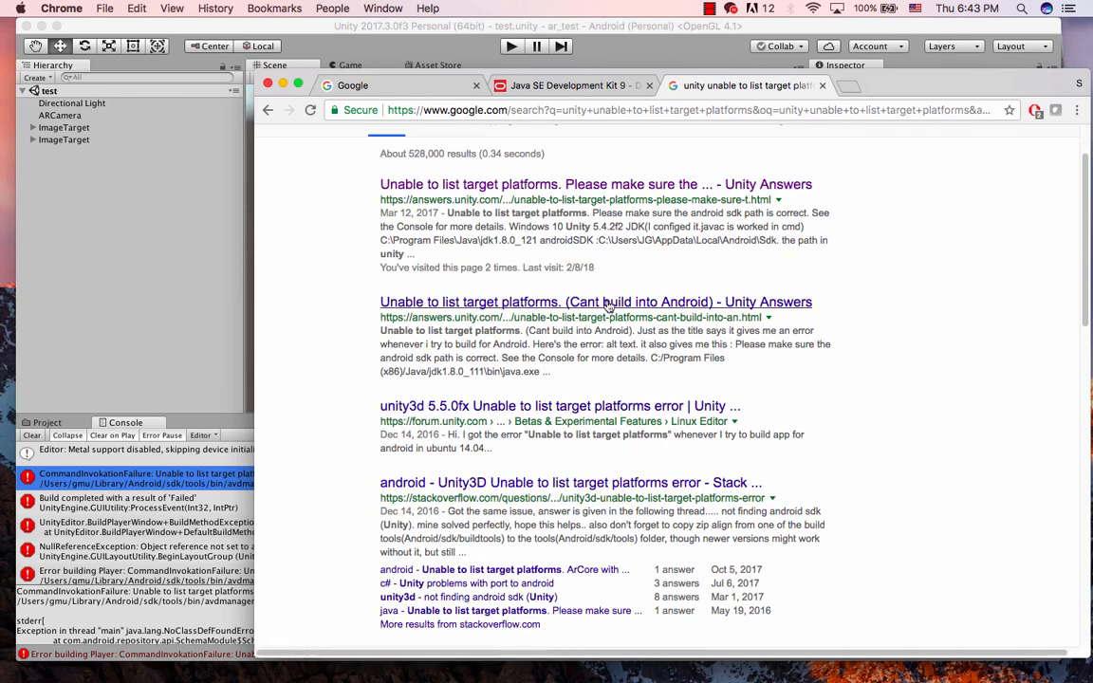
left_click(564, 304)
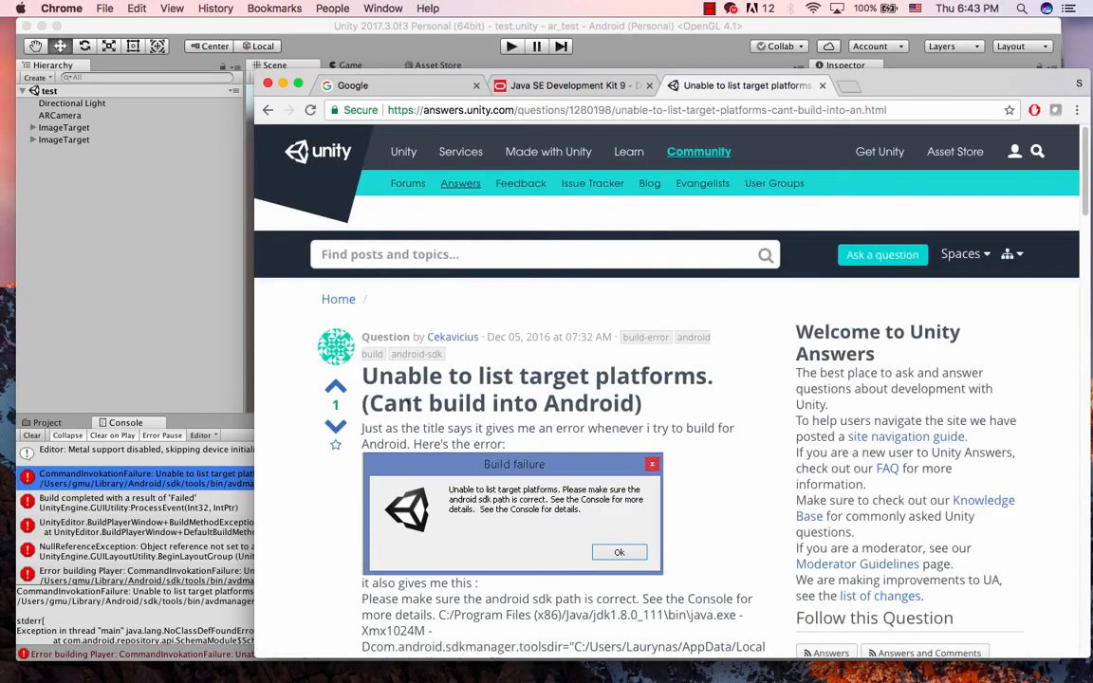
- Read the "Mac unity android sdk path setting" answer and download the linked tools_r25.2.3-macosx.zip
scroll(708, 469, "down", 8)
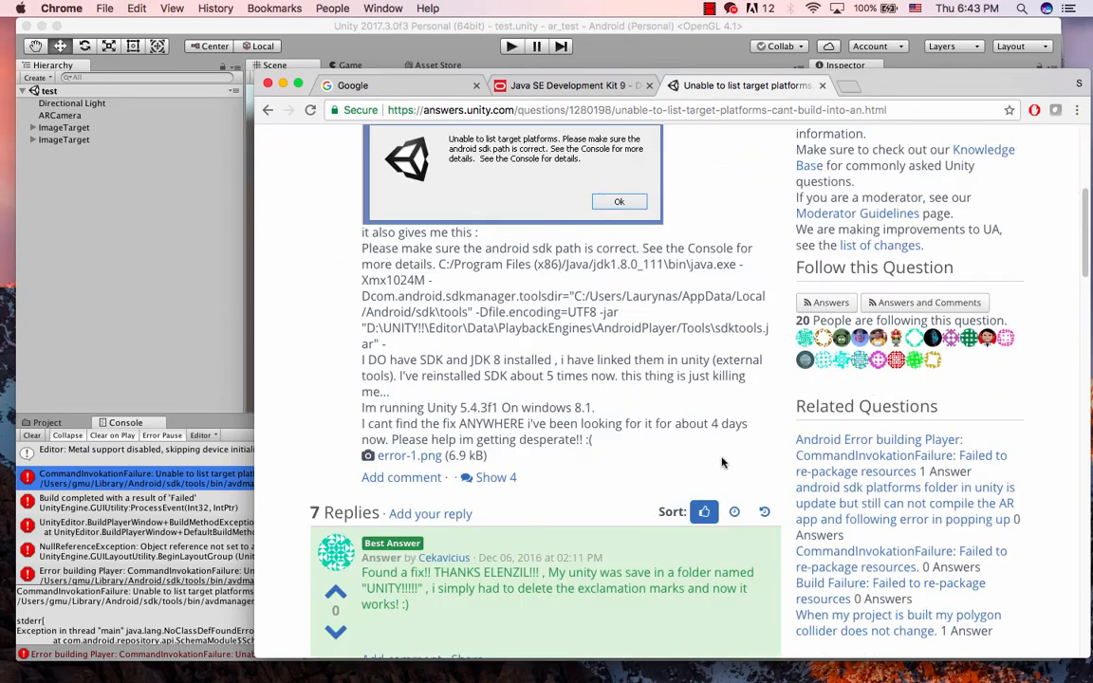
scroll(598, 459, "down", 4)
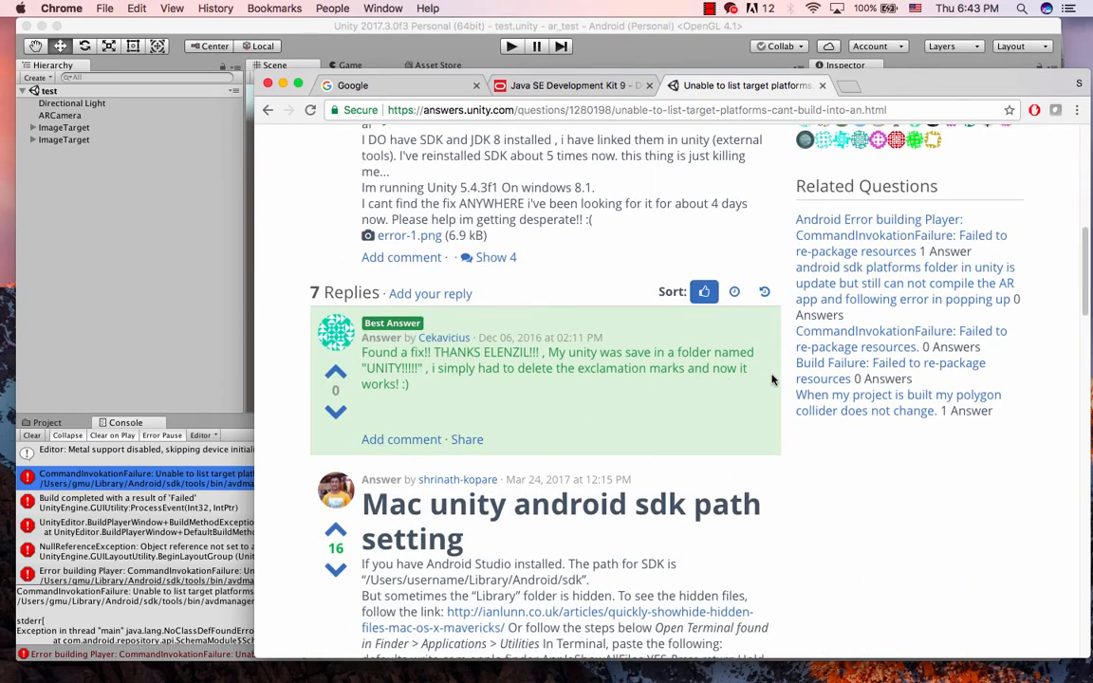
scroll(698, 424, "down", 4)
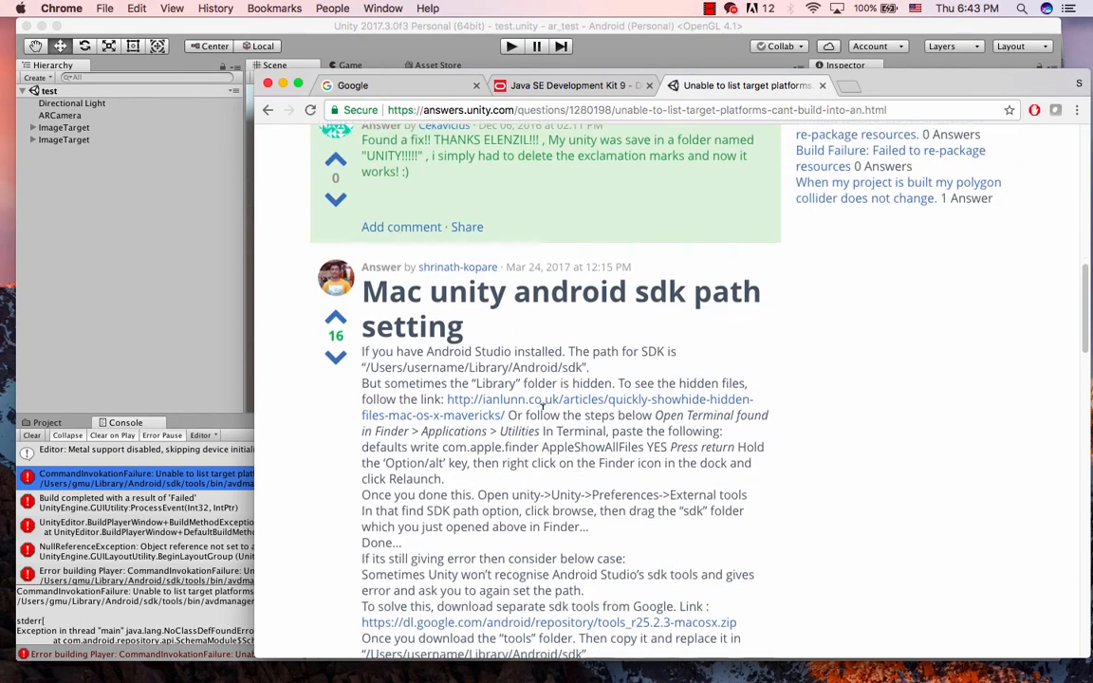
scroll(397, 353, "down", 1)
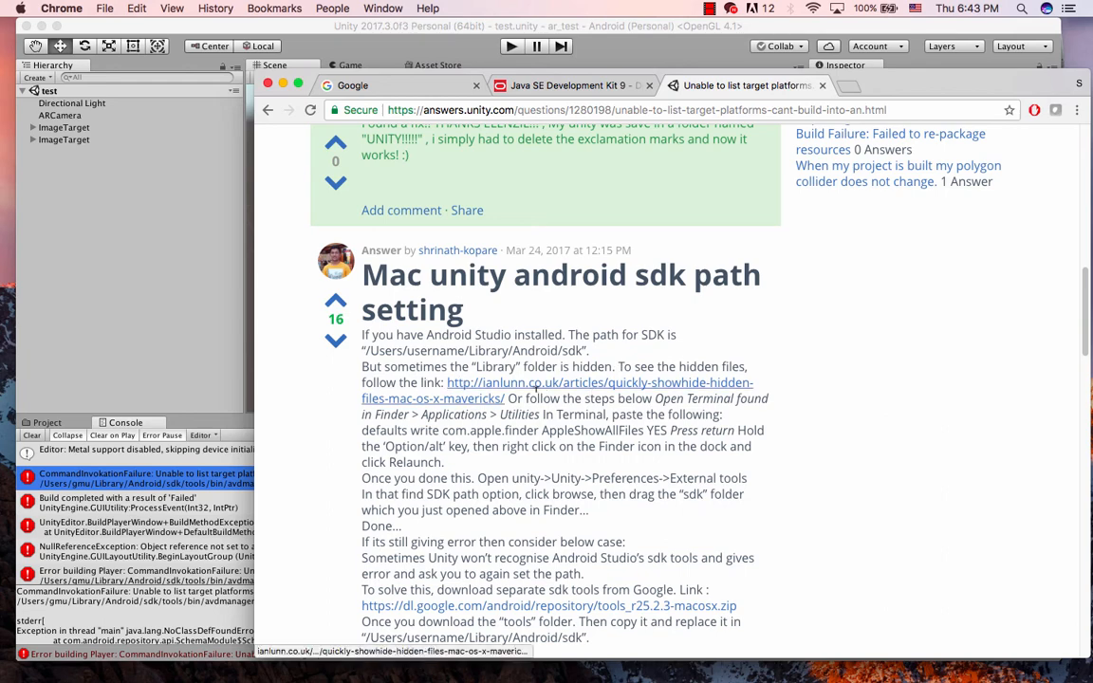
scroll(675, 444, "down", 1)
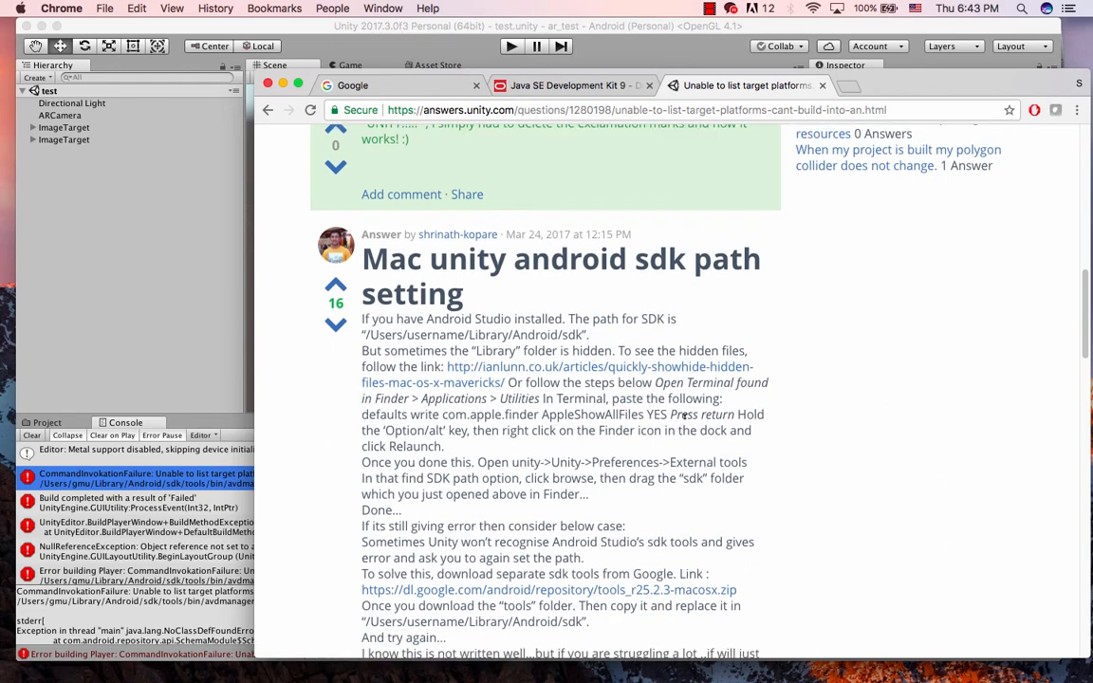
scroll(684, 415, "down", 1)
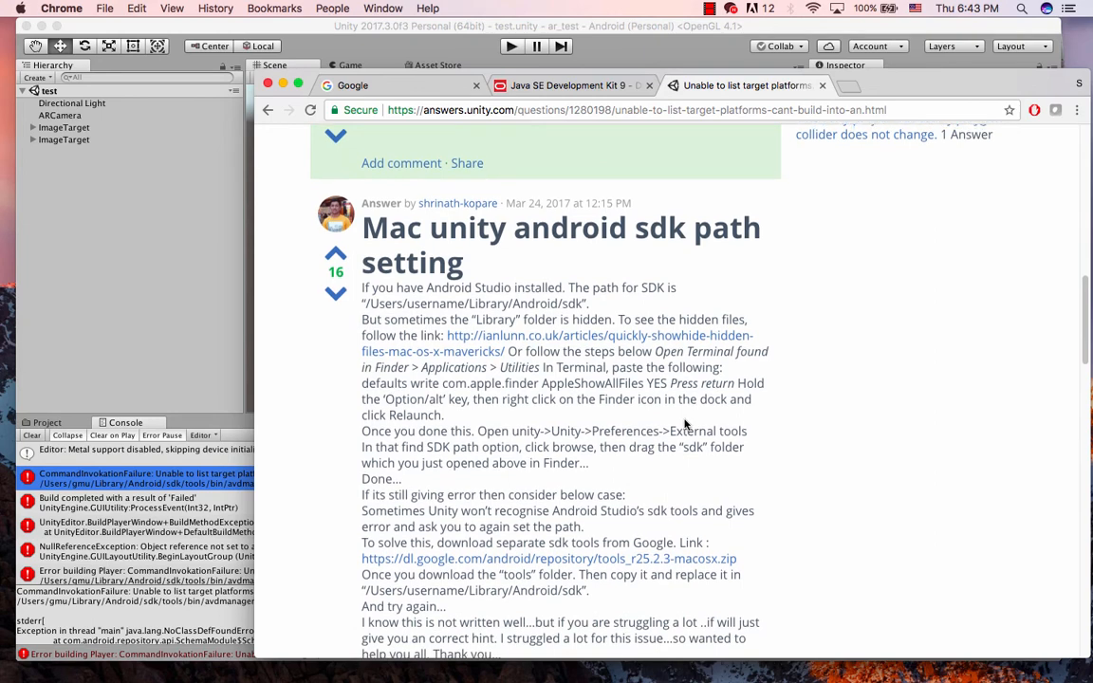
scroll(683, 428, "down", 1)
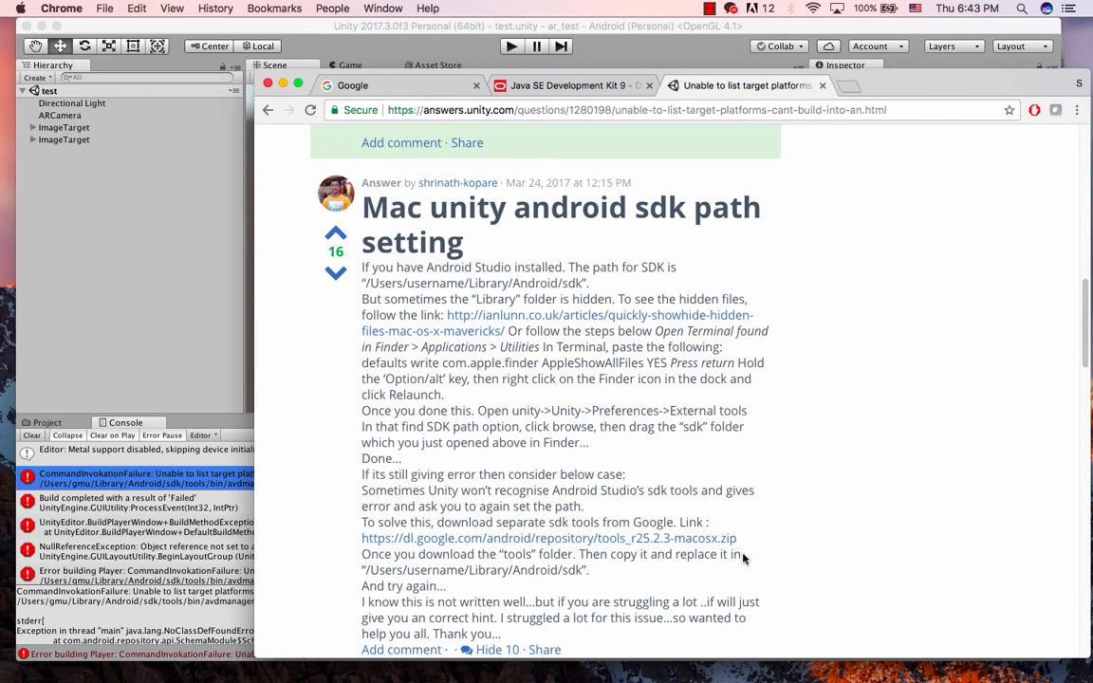
left_click(490, 540)
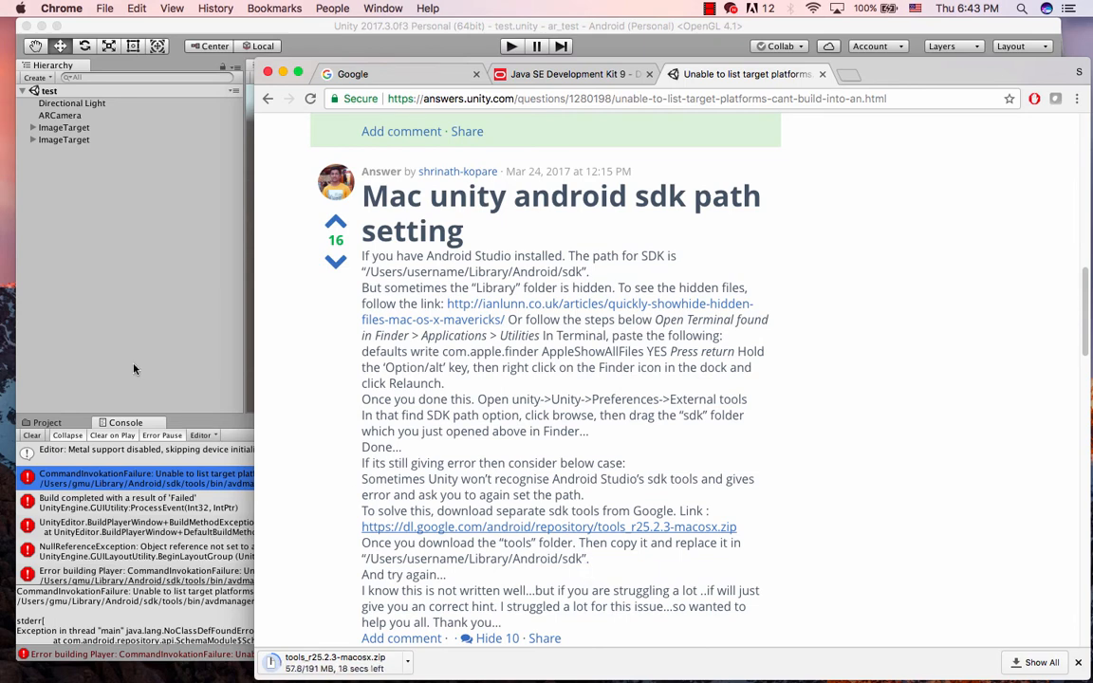
- Switch back to Unity, browse for the Android SDK root folder, and select the tools folder inside sdk
left_click(136, 319)
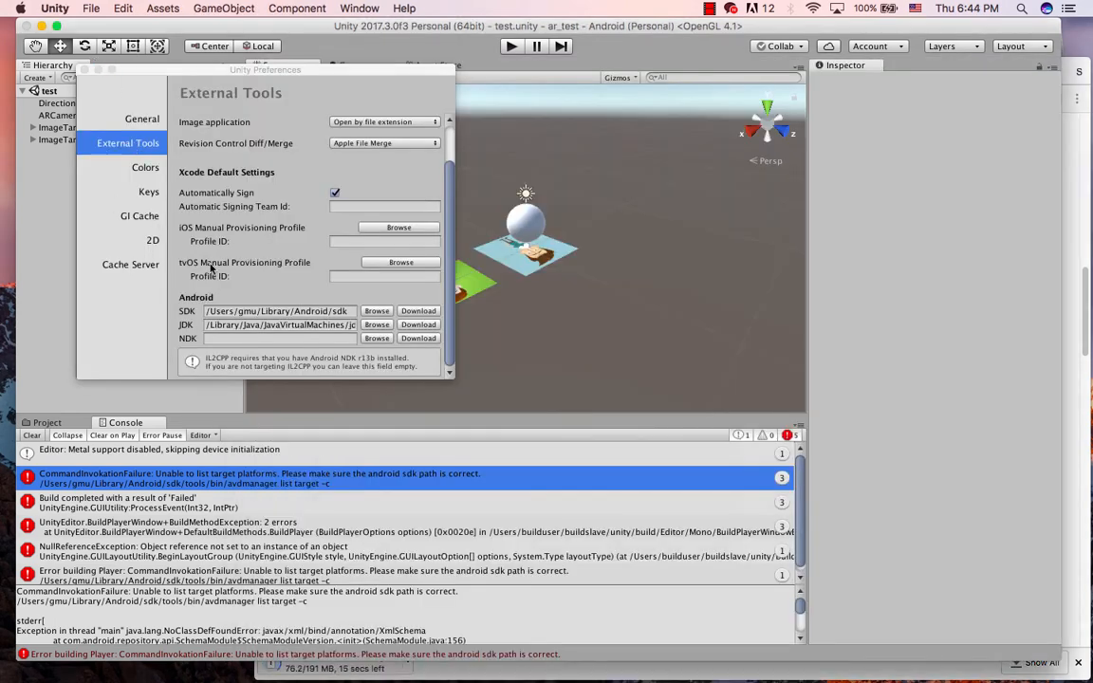
left_click(375, 311)
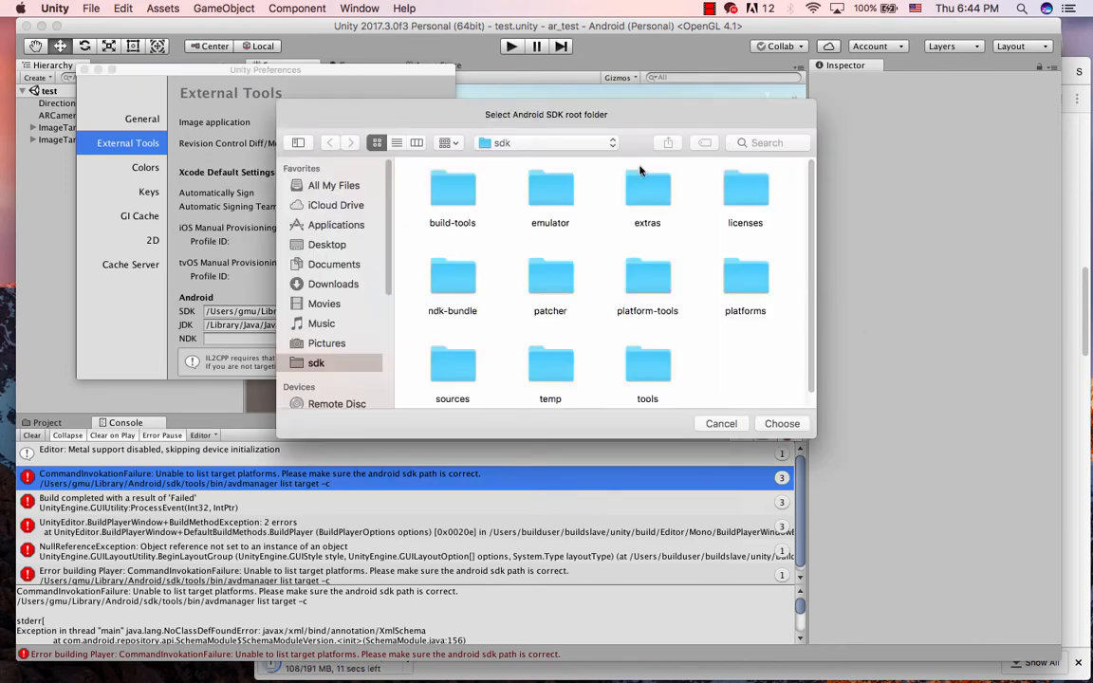
left_click_drag(601, 123, 814, 183)
left_click(856, 429)
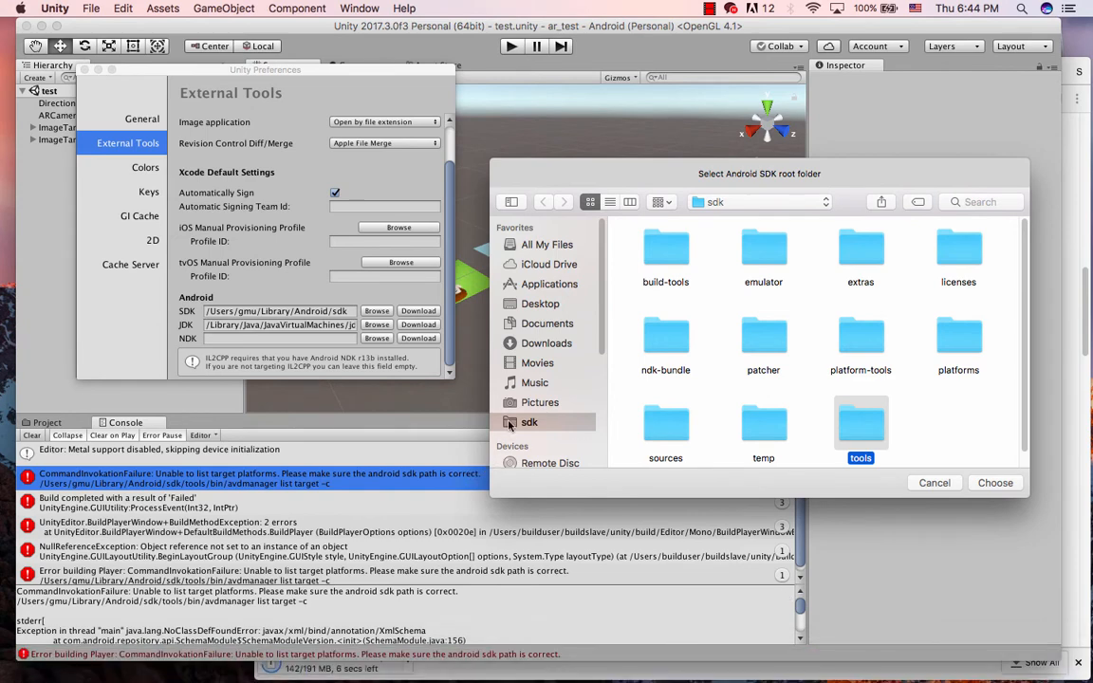
- Return to Chrome to check the tools download, move its window aside, and dismiss the disk space notification
mouse_move(906, 677)
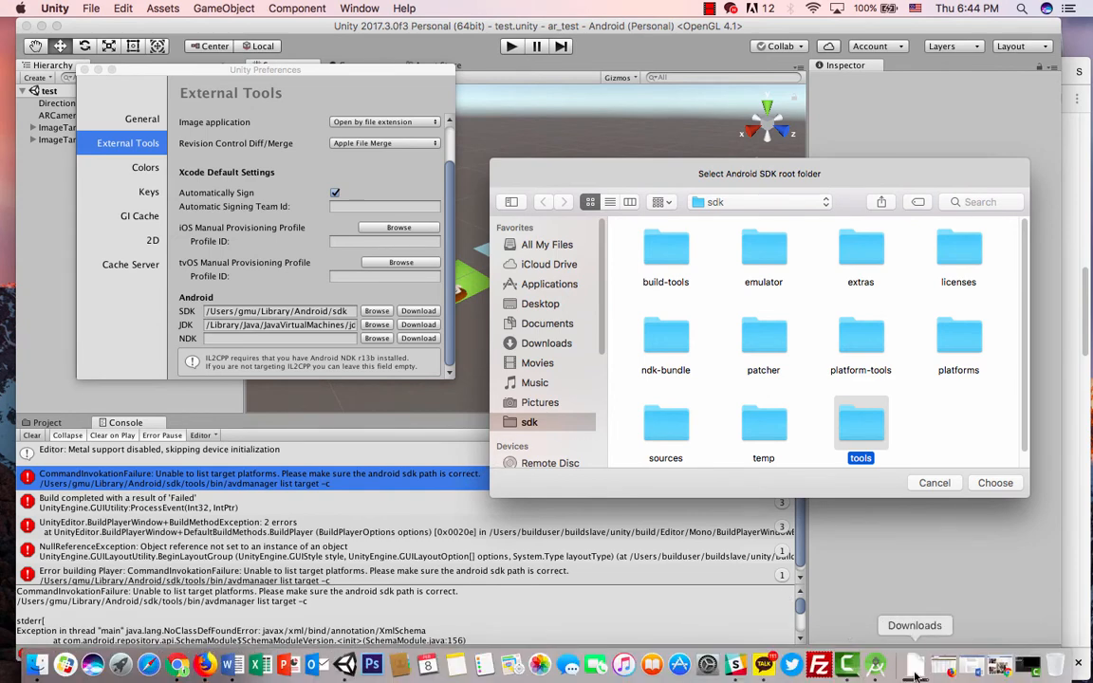
left_click(183, 670)
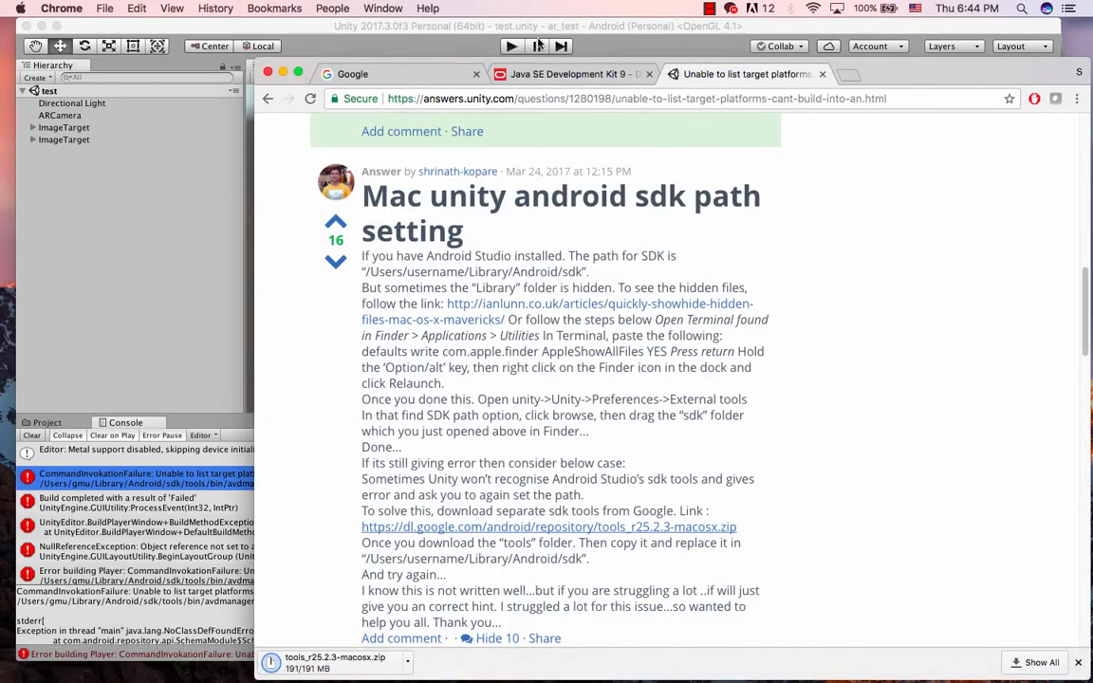
left_click_drag(822, 63, 737, 40)
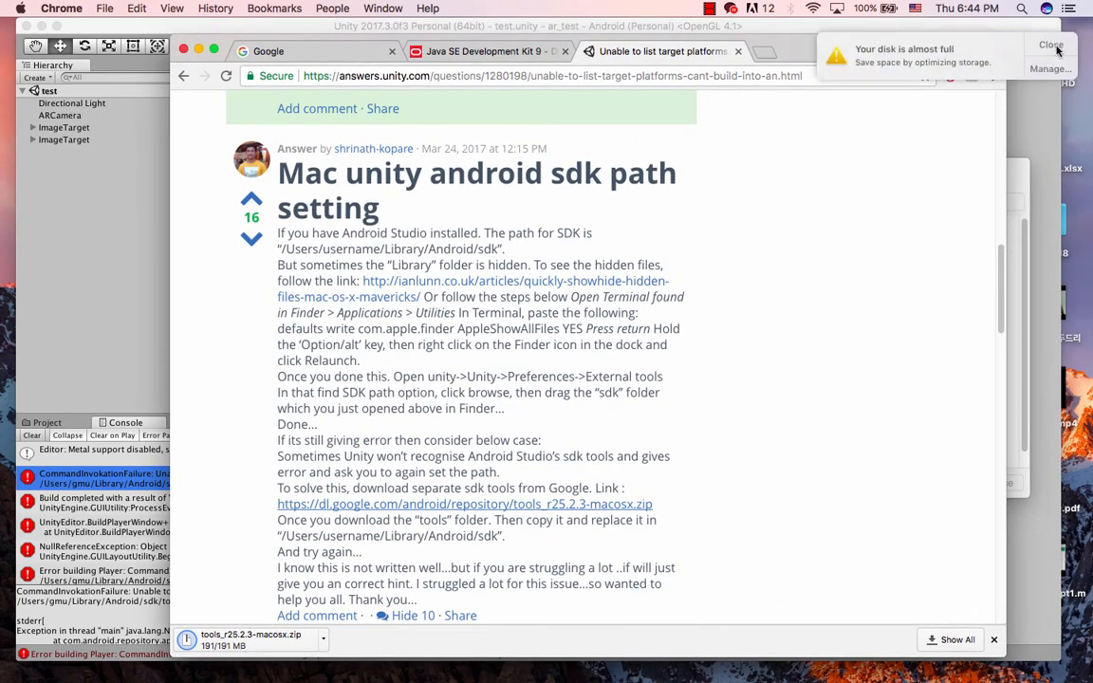
left_click(1078, 47)
- Open Macintosh HD in Finder and search this Mac for file names matching tools_r
left_click(1076, 63)
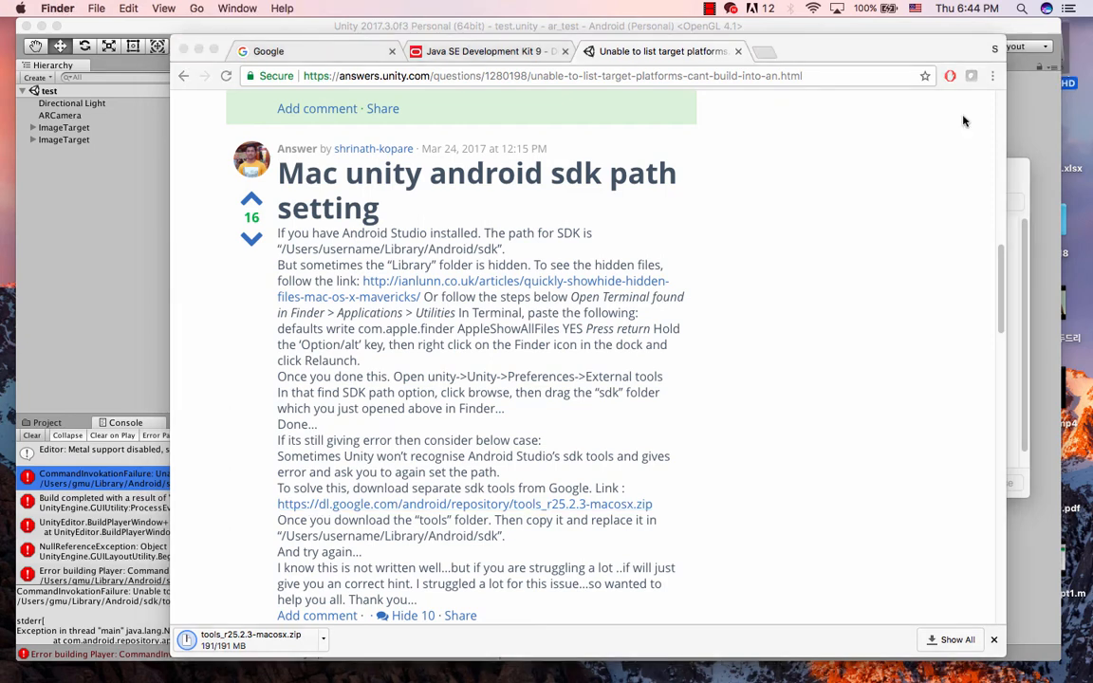
left_click(880, 87)
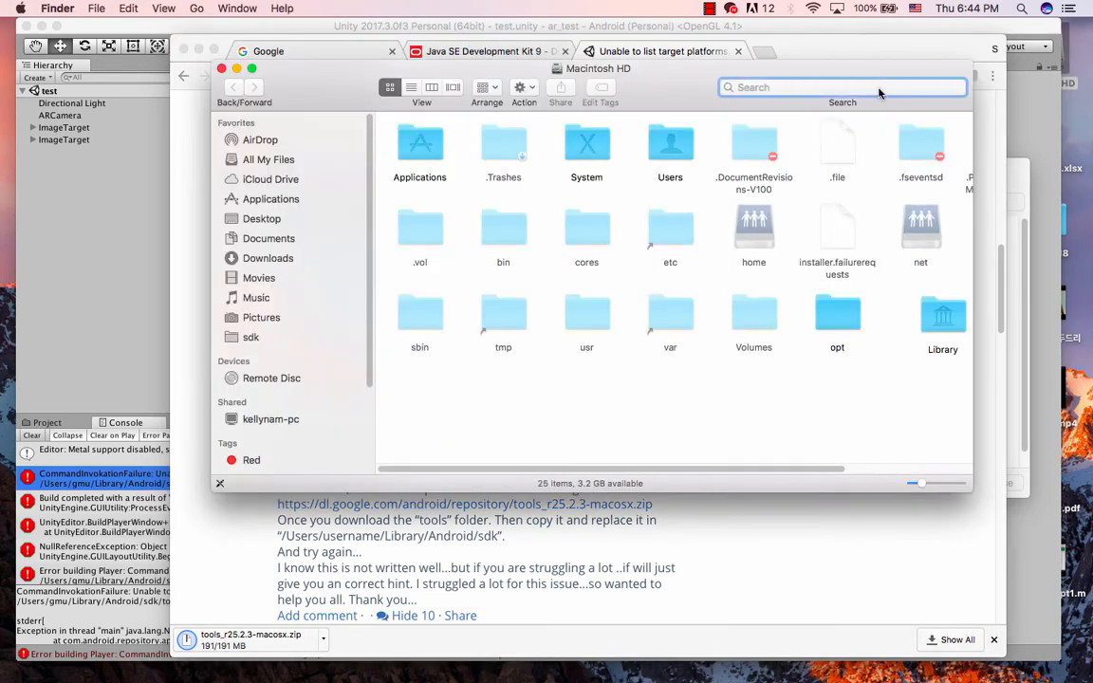
type("tools_")
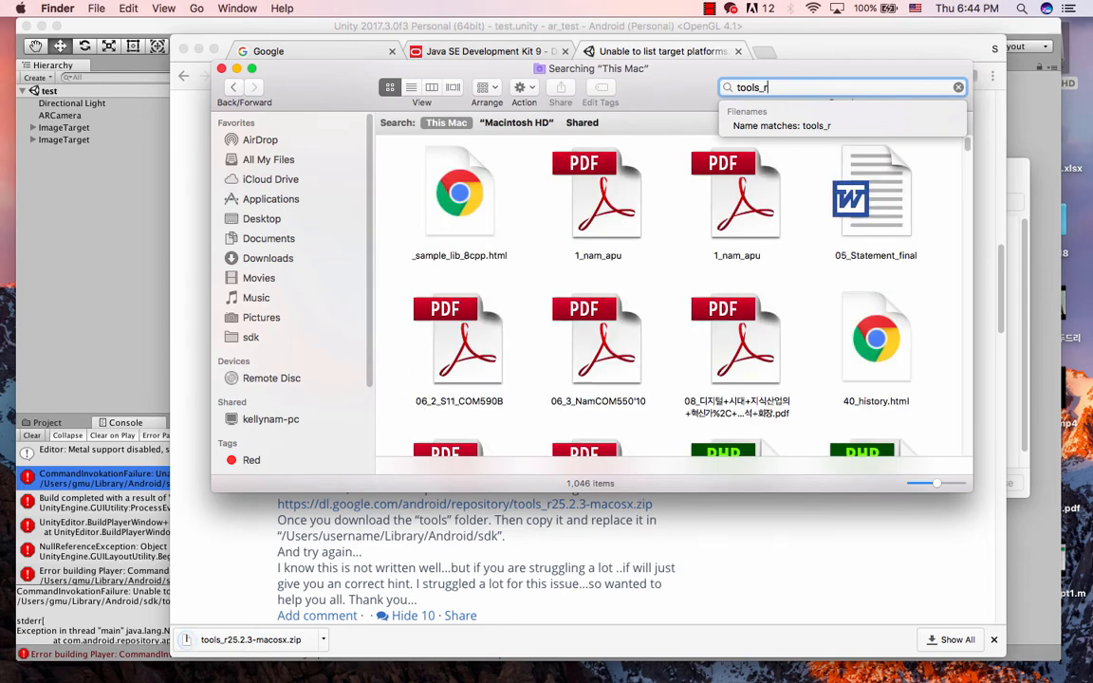
type("r")
key("Return")
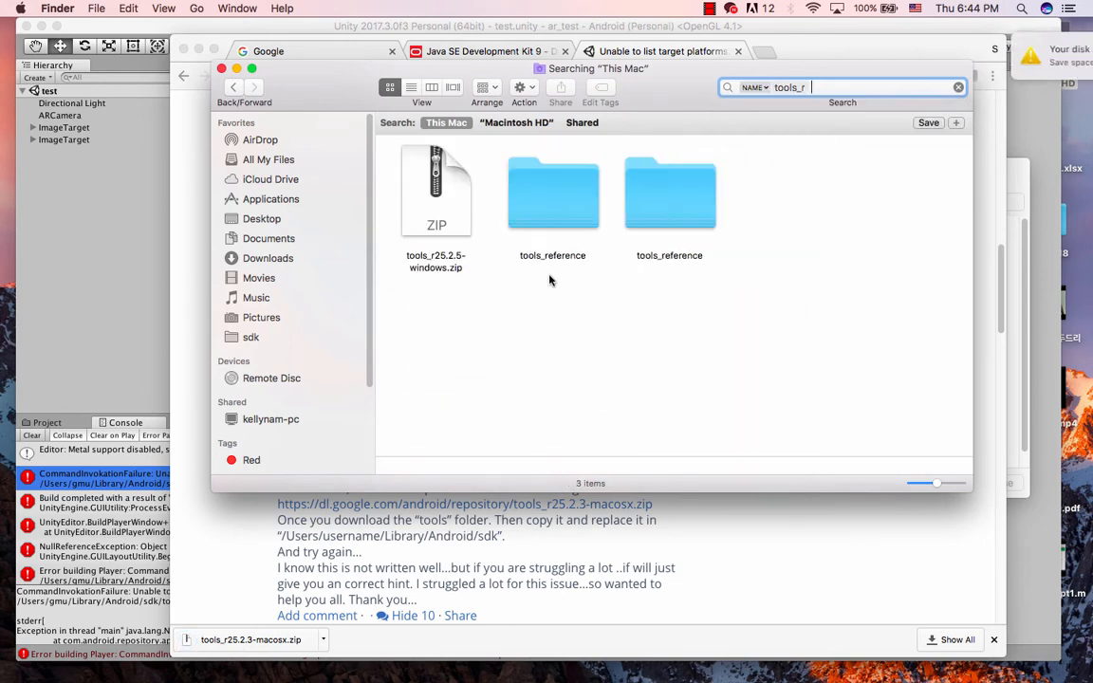
- Select tools_r25.2.5-windows.zip and place the Finder search window in front of Unity's Android SDK root folder dialog
left_click(453, 214)
left_click_drag(657, 107, 1047, 322)
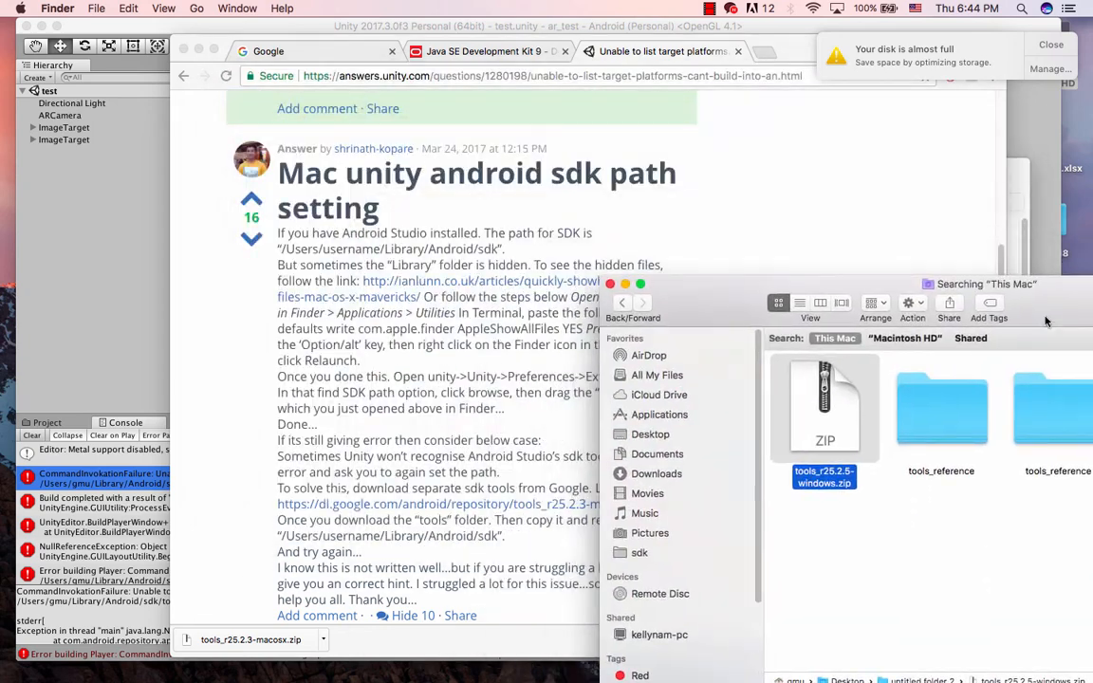
left_click(1030, 178)
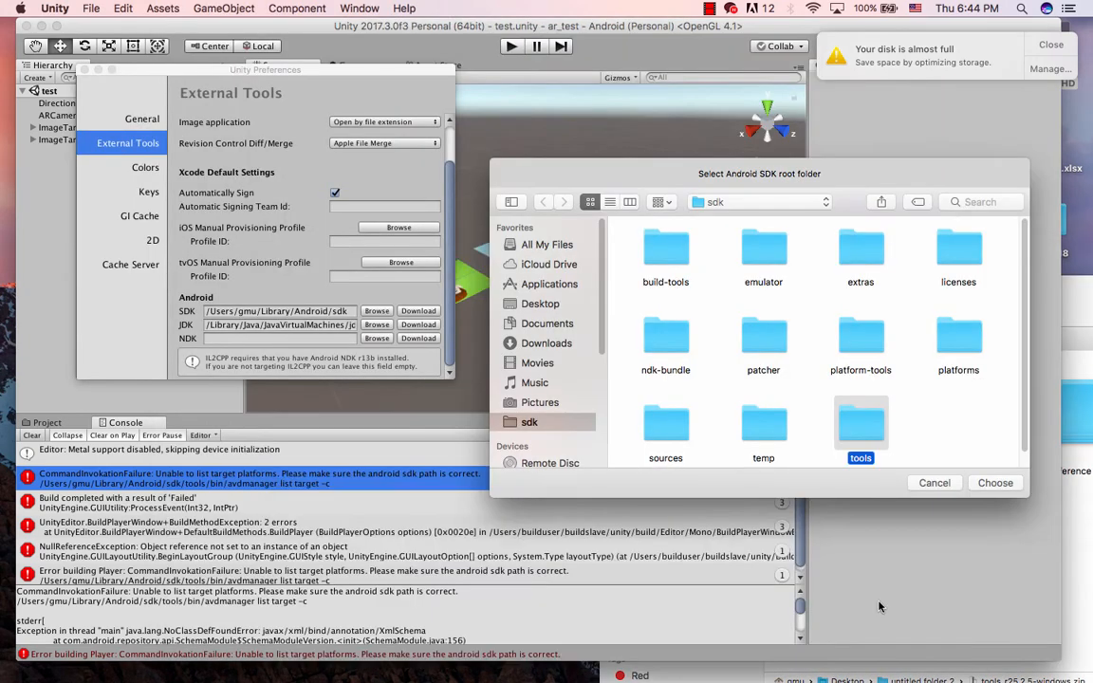
left_click(1091, 523)
left_click(822, 410)
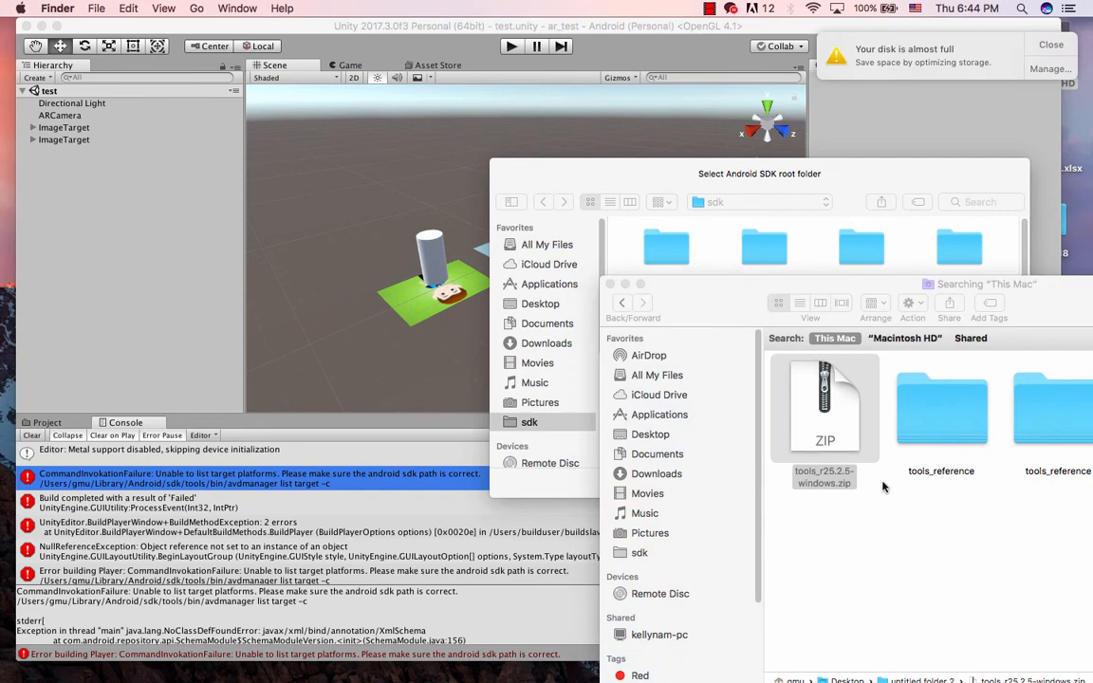
- Expand tools_r25.2.5-windows.zip, bring Chrome forward, and put away the untitled folder 2 window
double_click(795, 438)
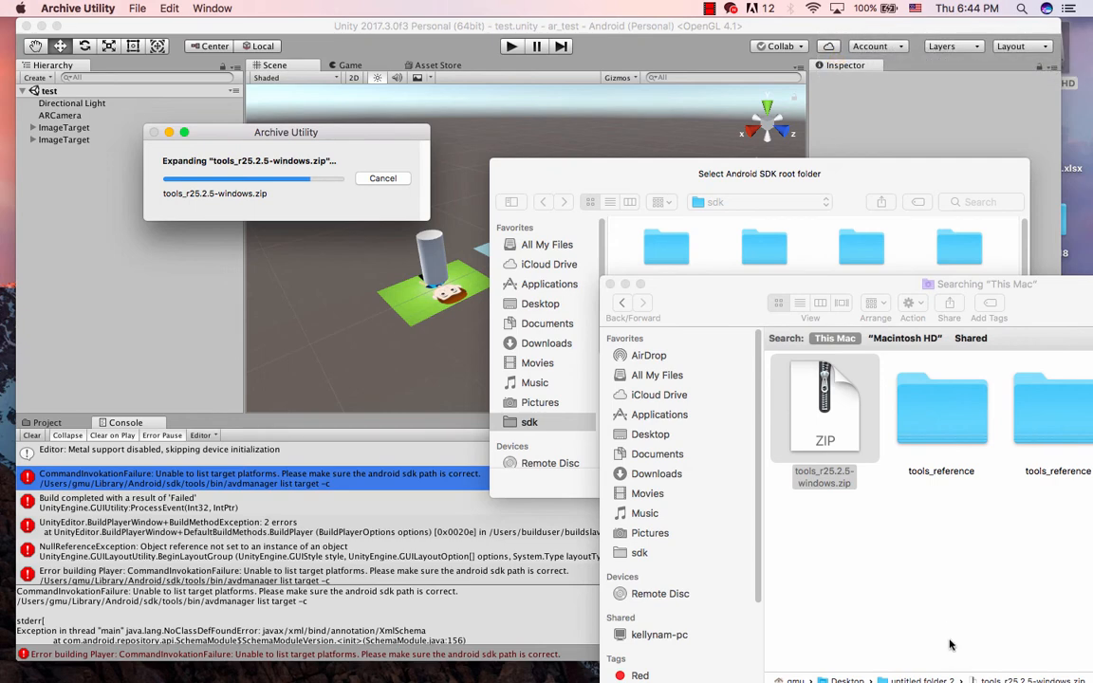
mouse_move(351, 678)
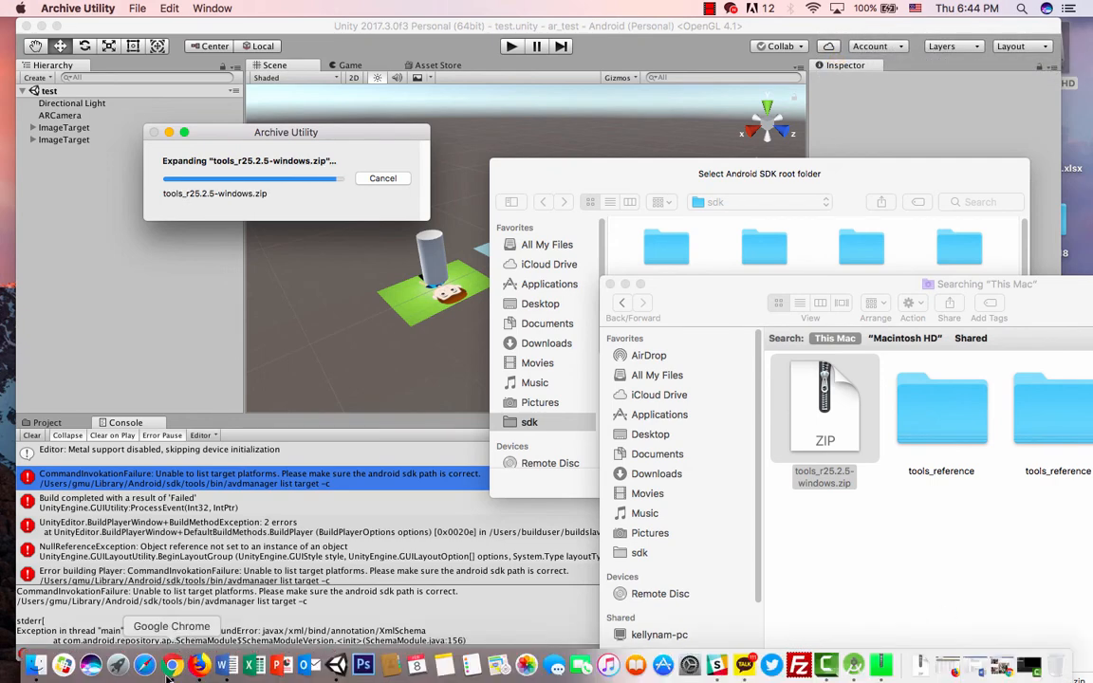
left_click(172, 667)
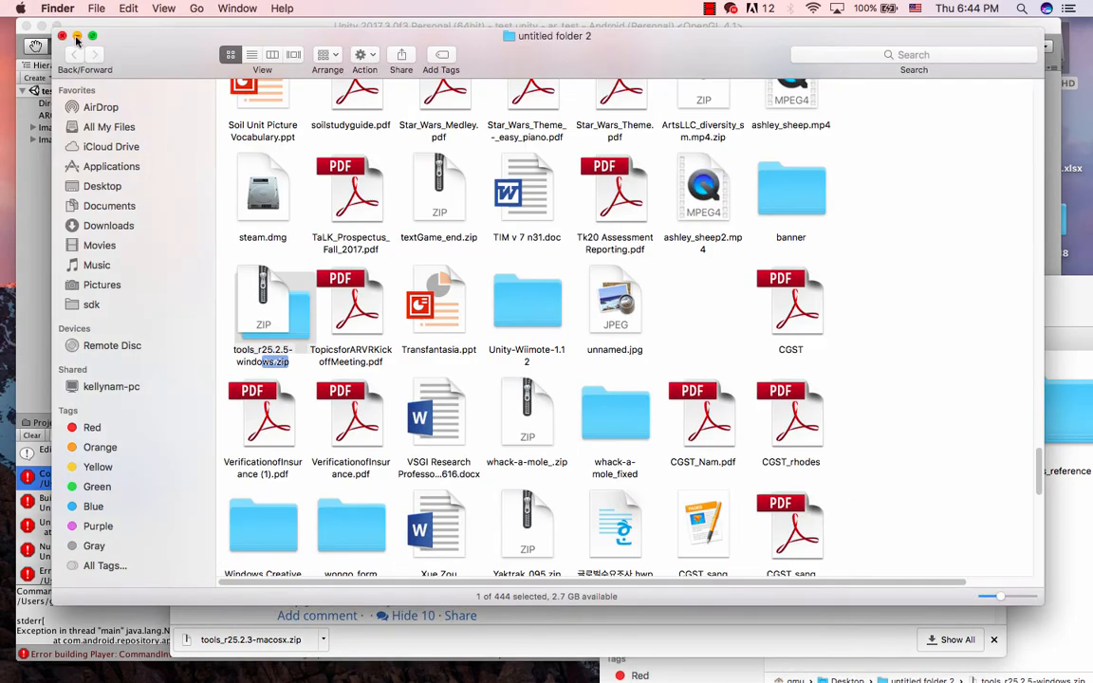
key("super+w")
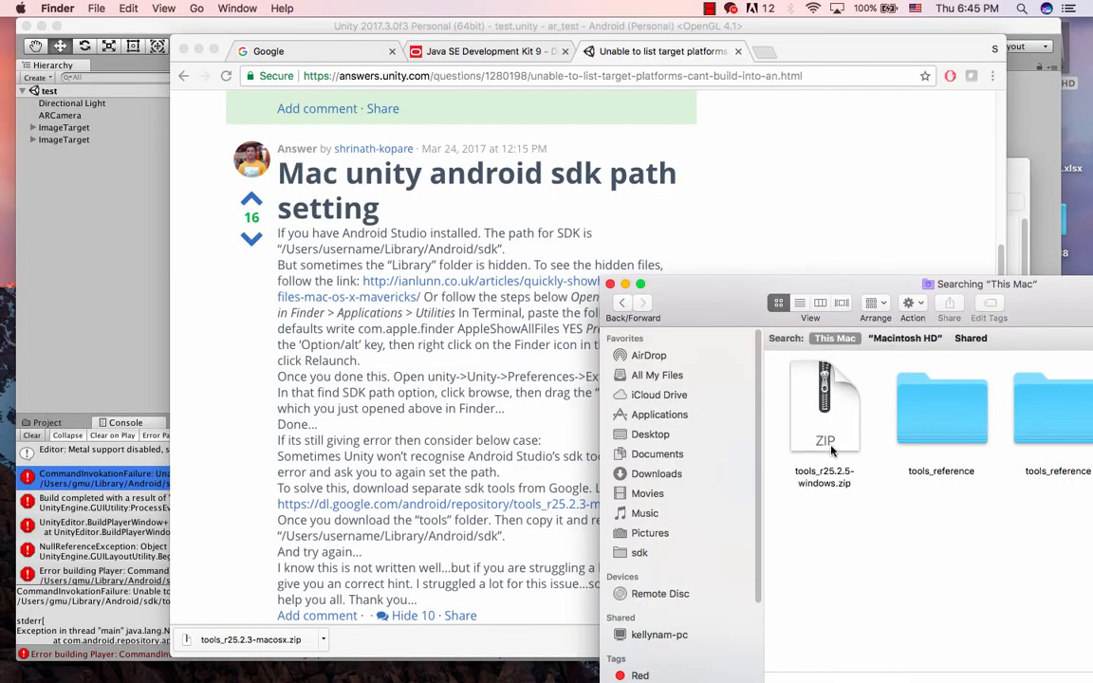
- Reposition the Finder search window and search this Mac for file names matching tools_r25.2.3-macosx
left_click_drag(742, 314, 650, 294)
left_click(728, 459)
left_click_drag(850, 274, 778, 268)
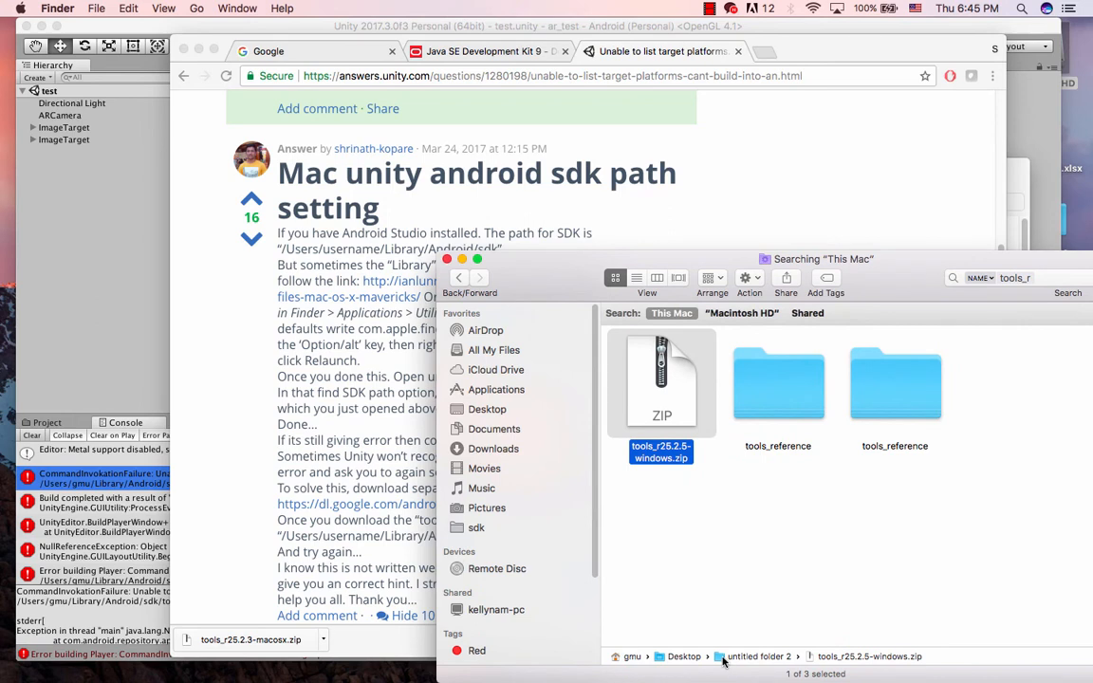
left_click(1041, 277)
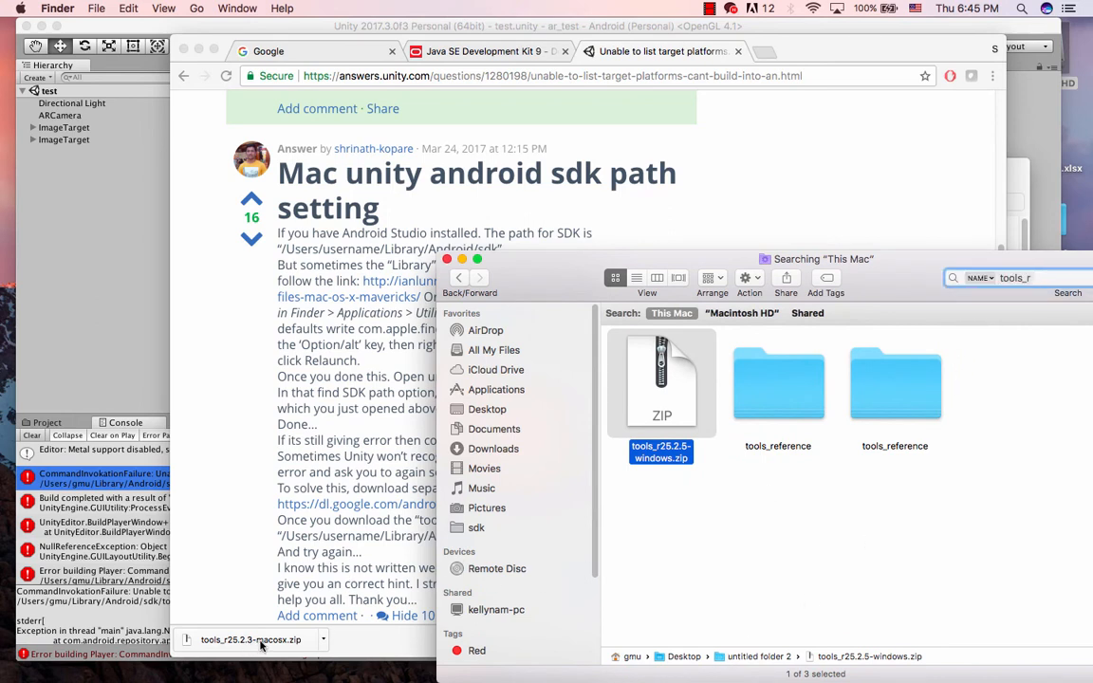
key("super+a")
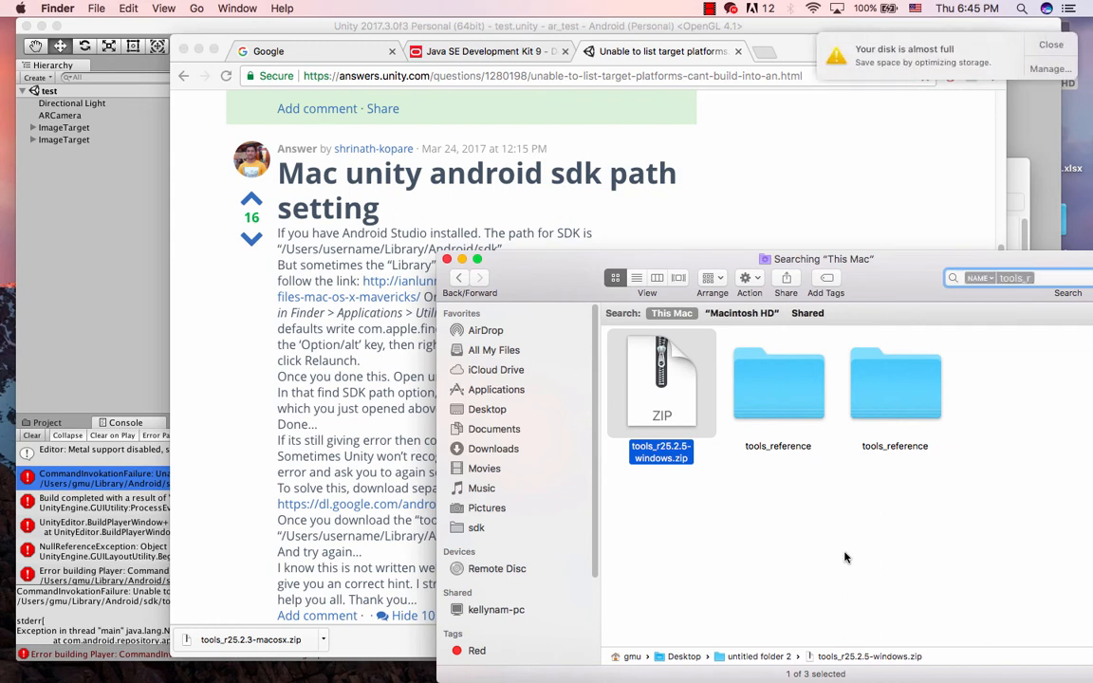
type("tools_")
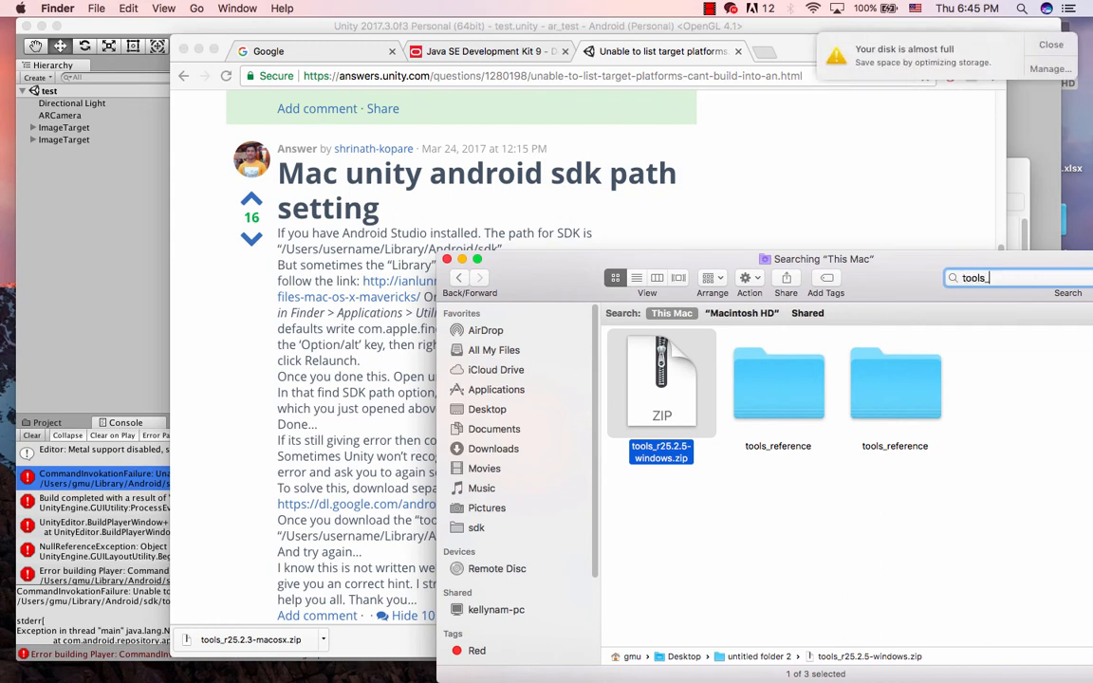
type("r25.2.3-macosx")
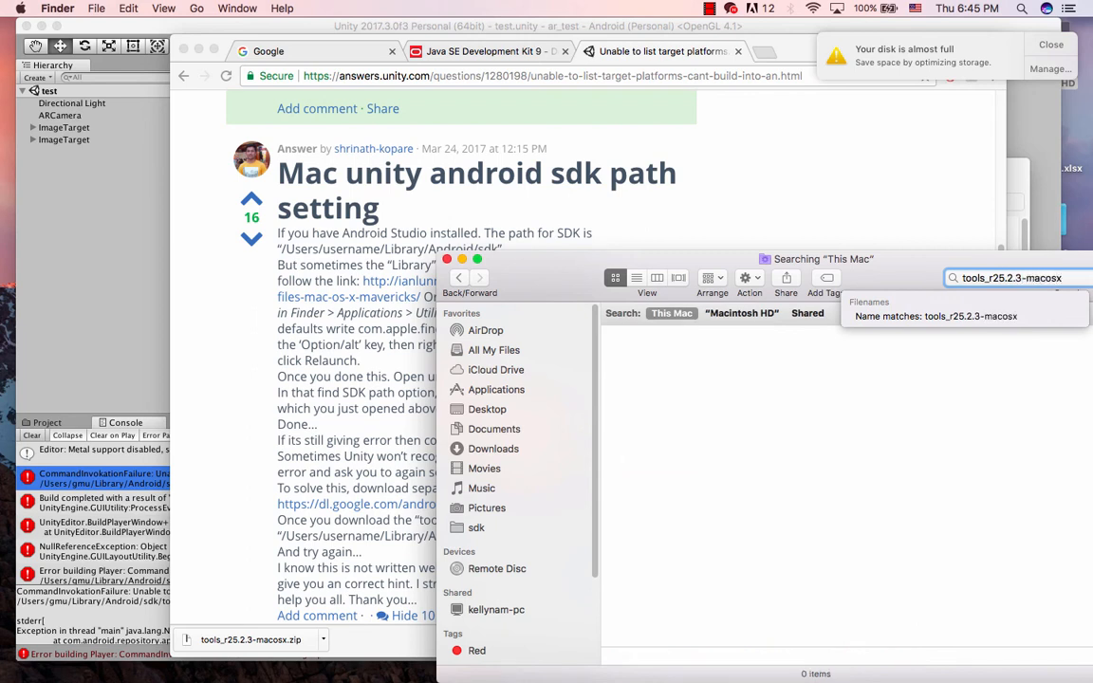
key("Down")
key("Return")
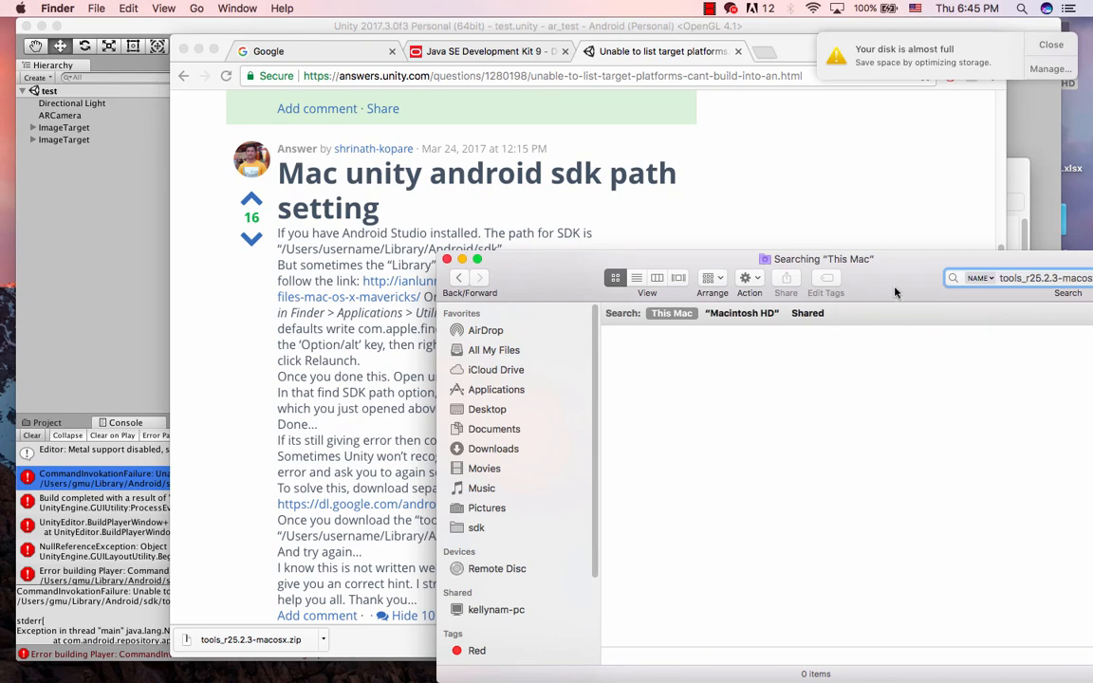
- Try to move the downloaded tools_r25.2.3-macosx.zip from the Downloads stack into the Finder search window
left_click_drag(809, 258, 787, 238)
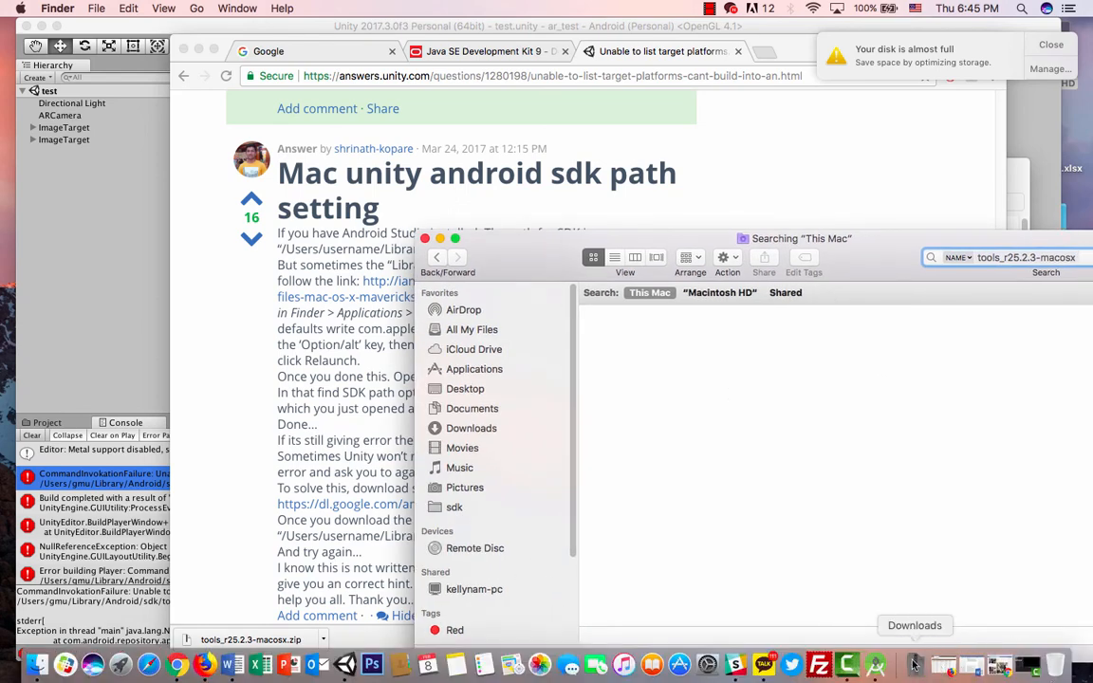
left_click(915, 665)
left_click_drag(912, 623, 796, 475)
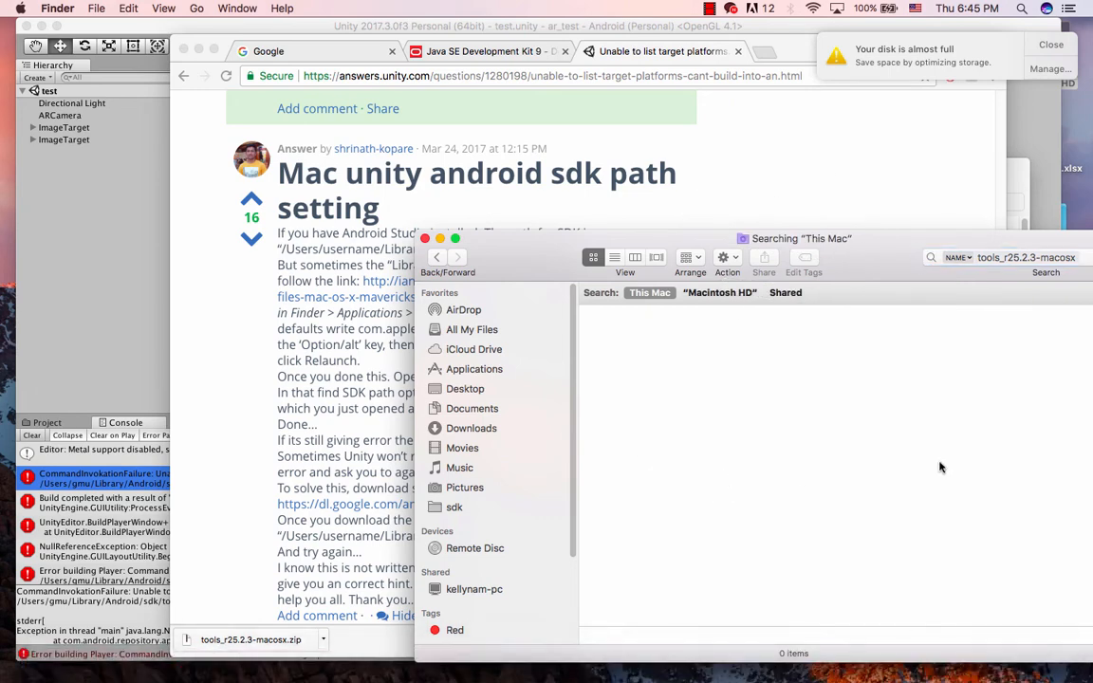
left_click_drag(664, 238, 635, 308)
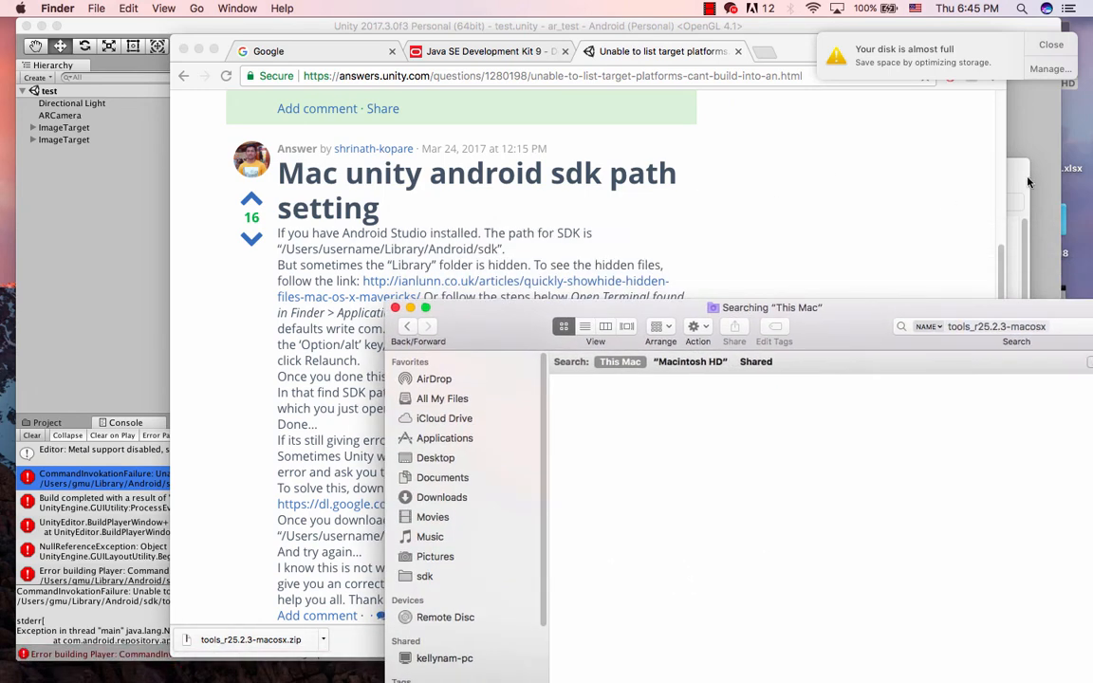
- Try to bring the downloaded tools zip into Unity's Android SDK root folder dialog, and cancel the dialog
key("super+Tab")
left_click(915, 664)
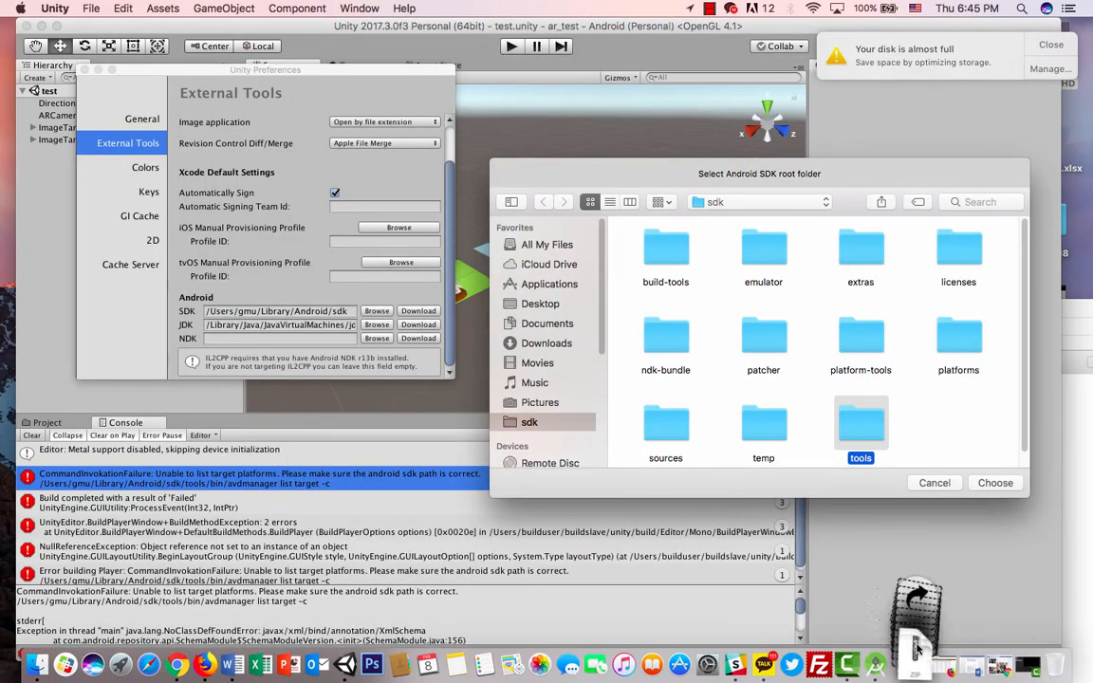
left_click_drag(840, 581, 774, 384)
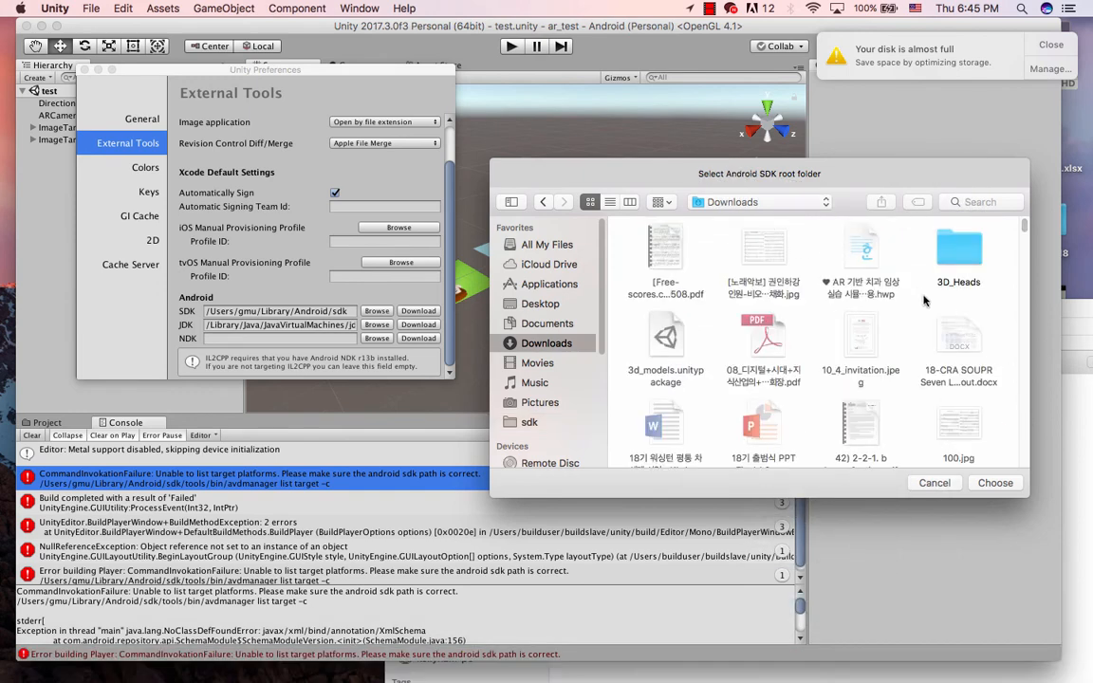
scroll(925, 301, "down", 2)
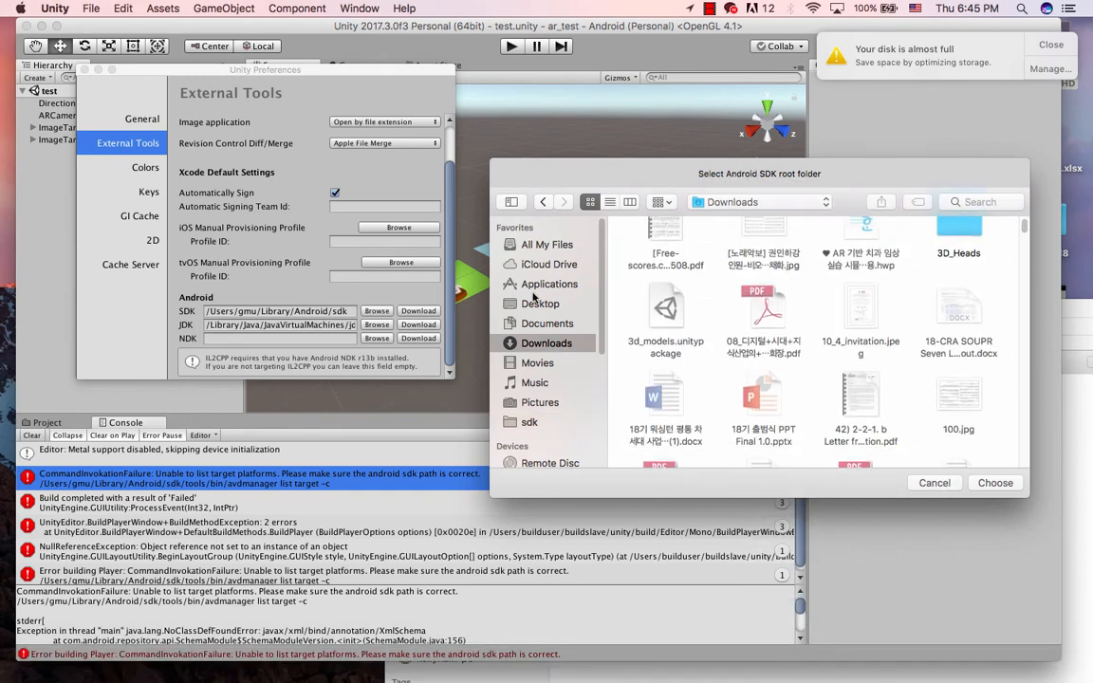
left_click(934, 483)
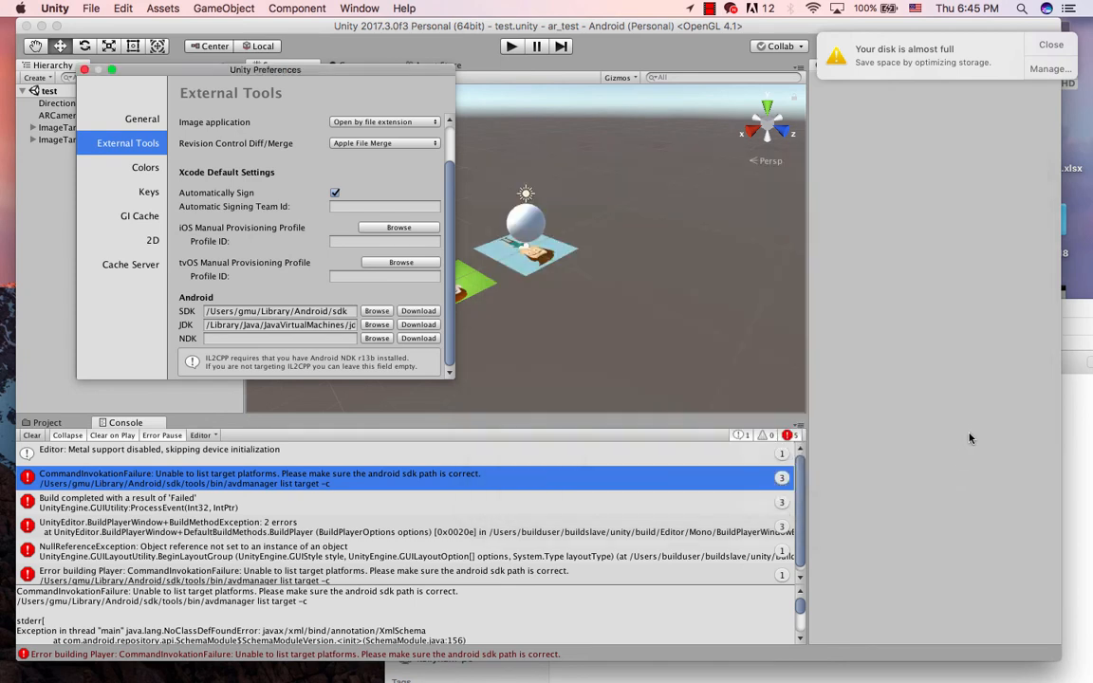
- Close the Finder search window and move tools_r25.2.3-macosx.zip from Downloads to the desktop
left_click(1084, 307)
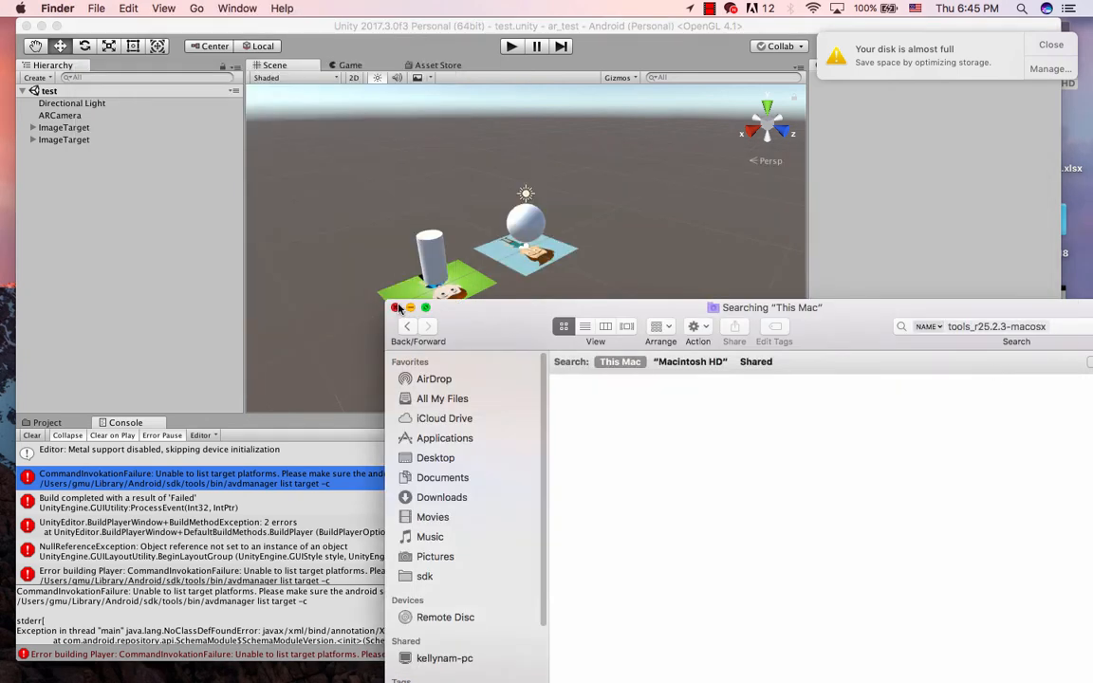
left_click(396, 307)
left_click(916, 660)
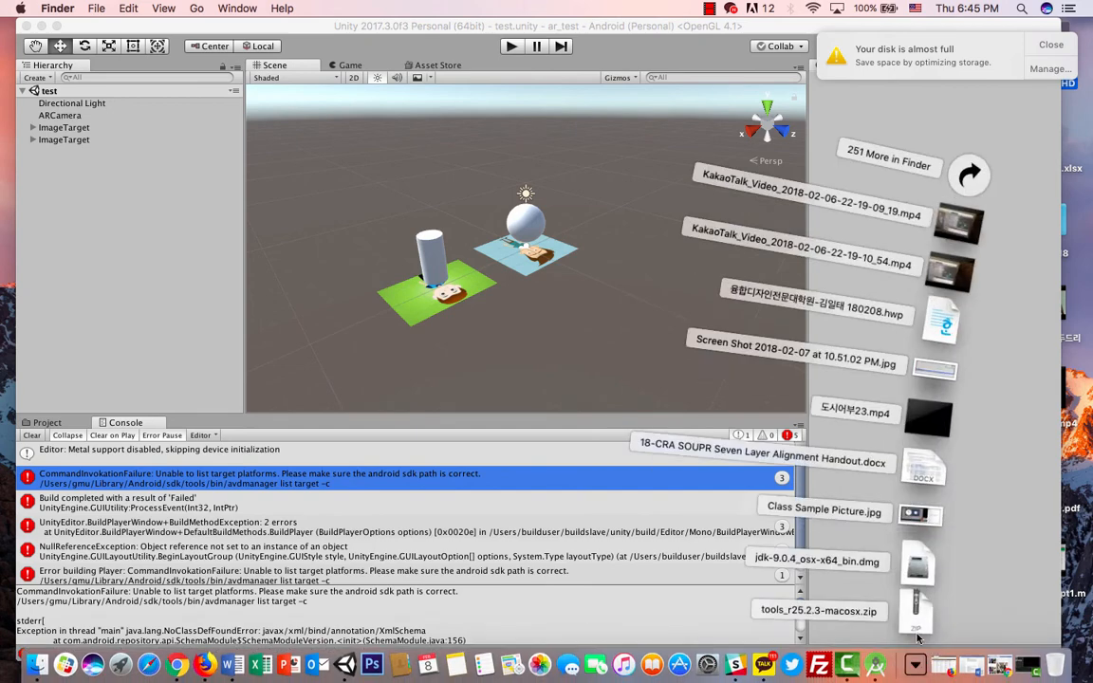
left_click(918, 638)
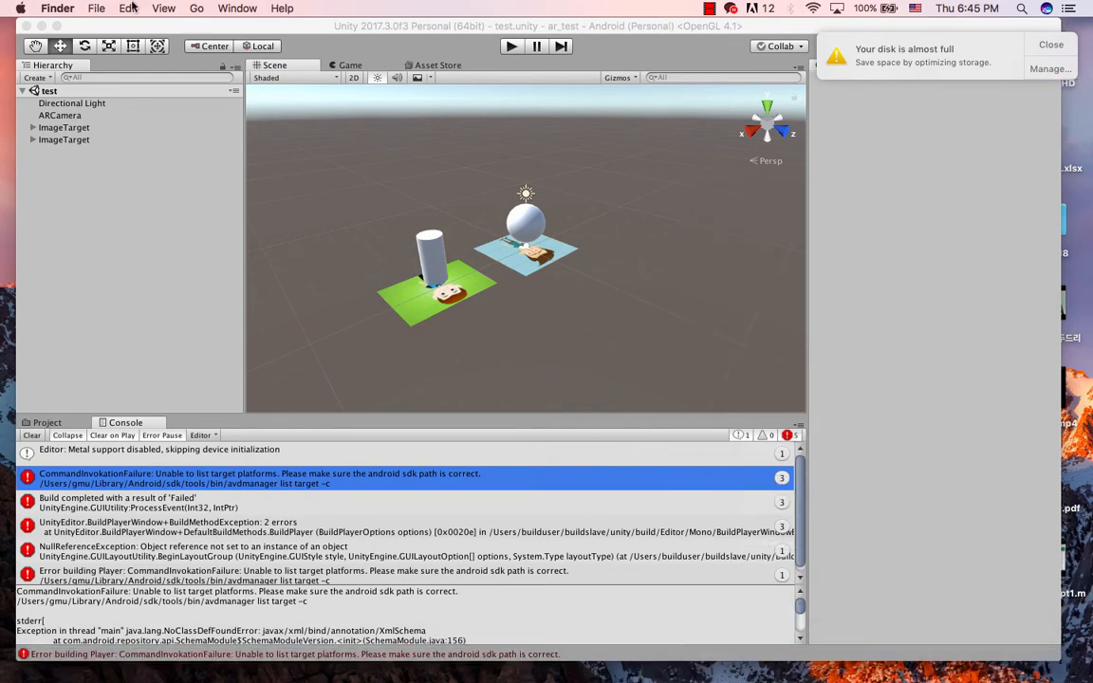
- Clear the desktop by minimizing Unity and Chrome and closing Android Studio's preferences and welcome windows
left_click(41, 25)
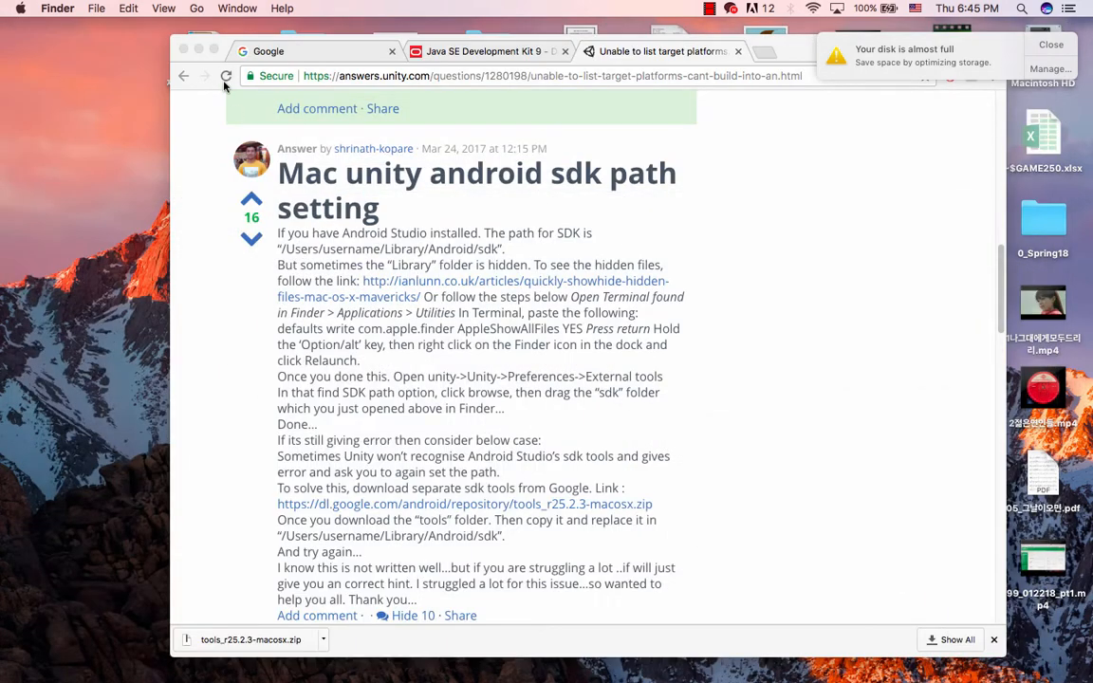
left_click(198, 52)
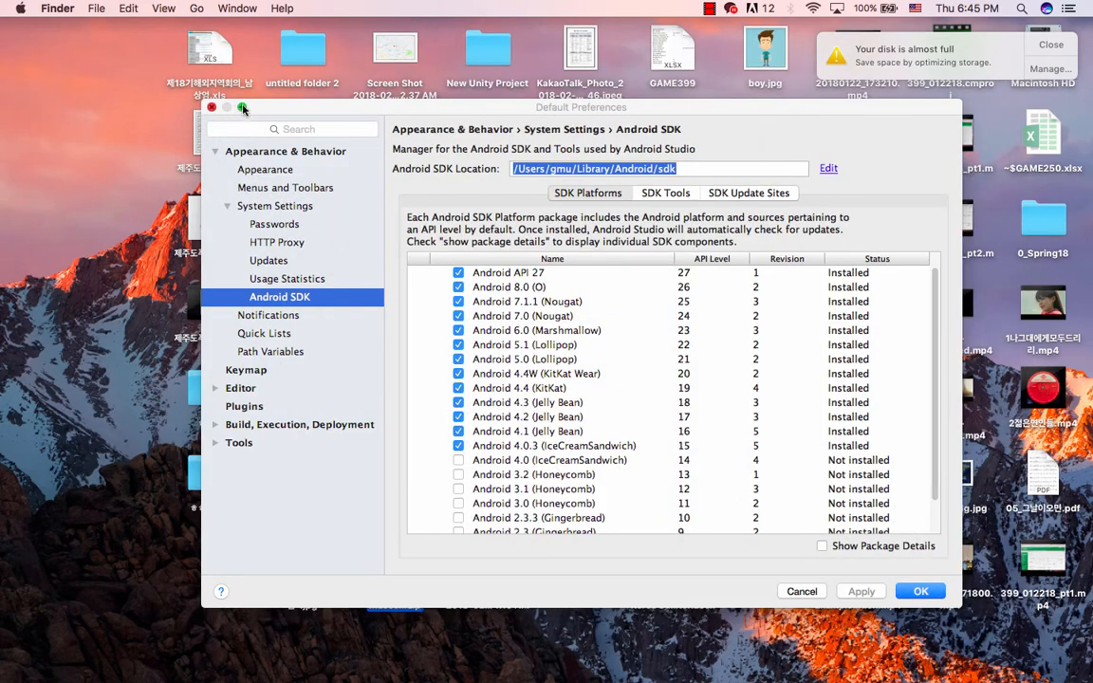
left_click(210, 108)
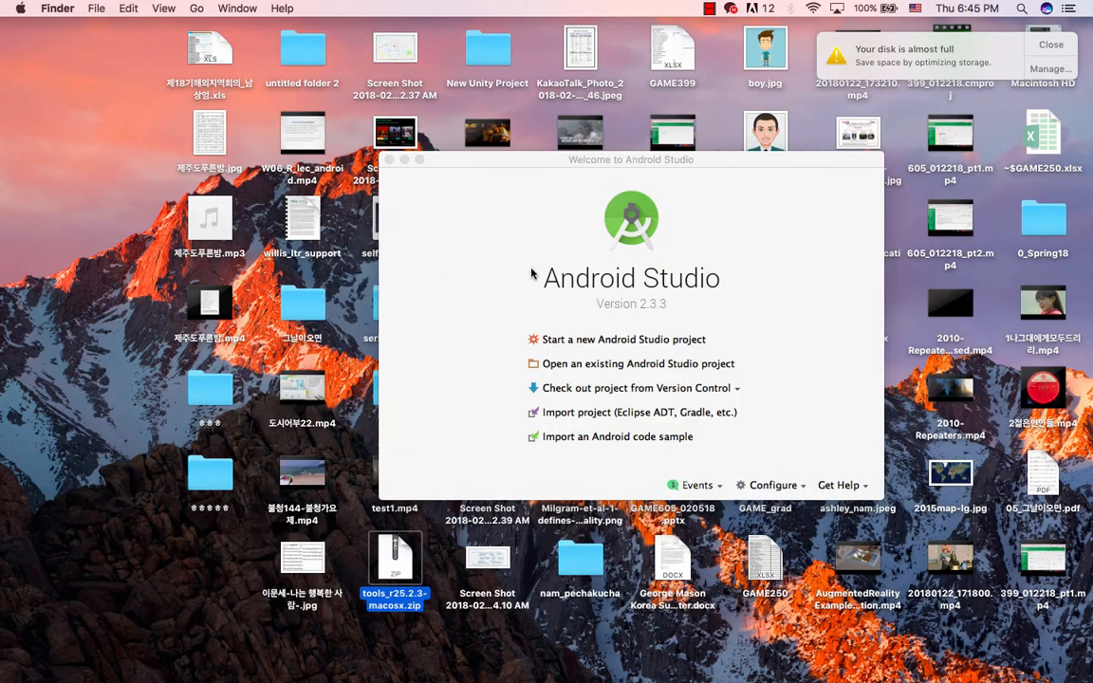
left_click(389, 159)
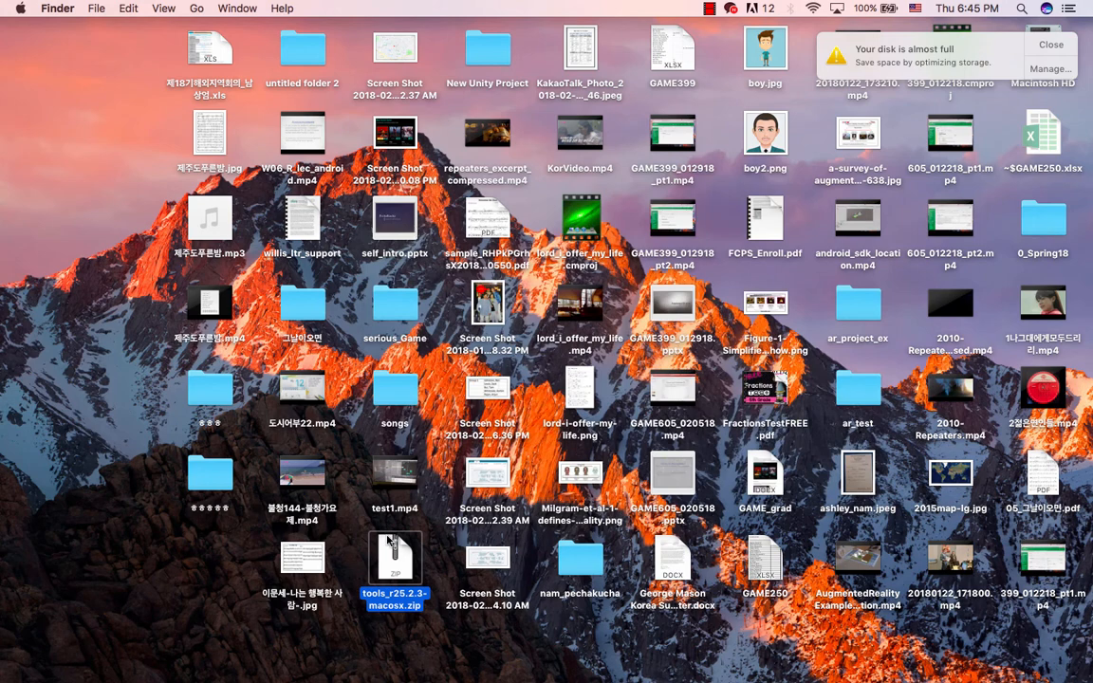
- Expand tools_r25.2.3-macosx.zip on the desktop, check the contents of the extracted tools folder, and close its window
double_click(388, 539)
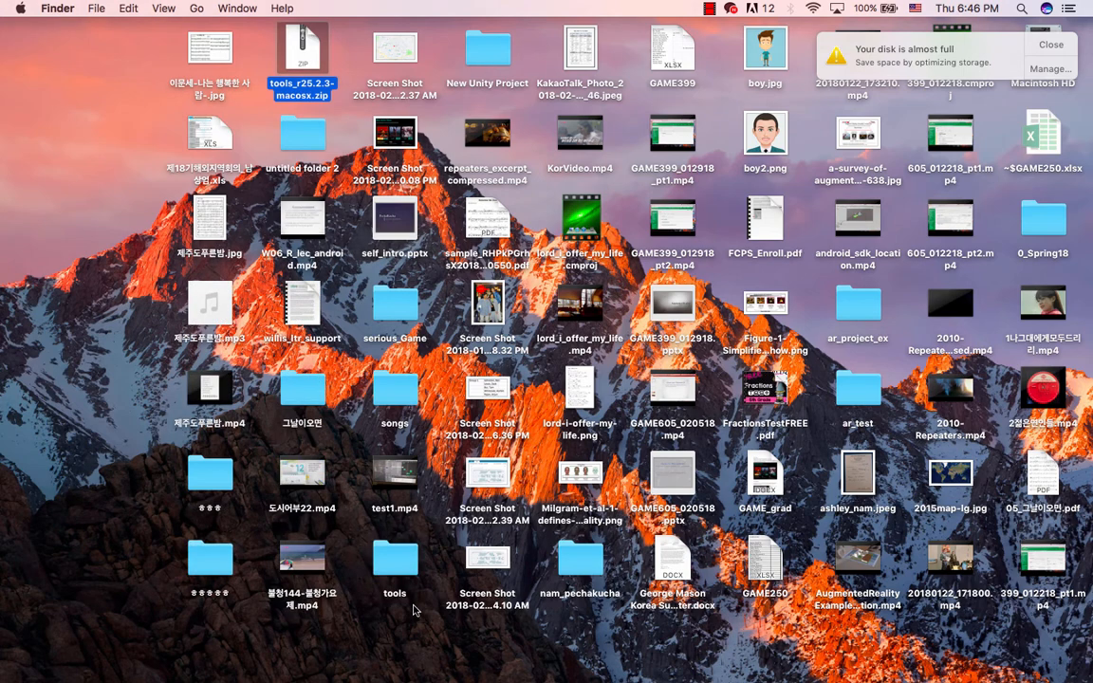
left_click(400, 556)
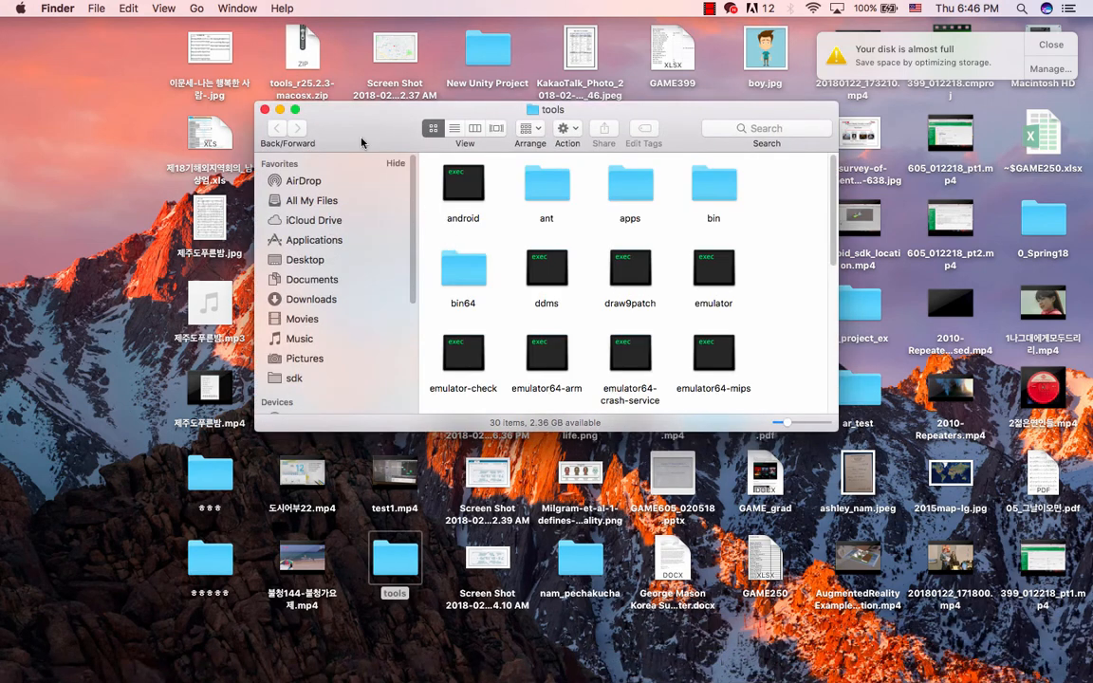
left_click(270, 105)
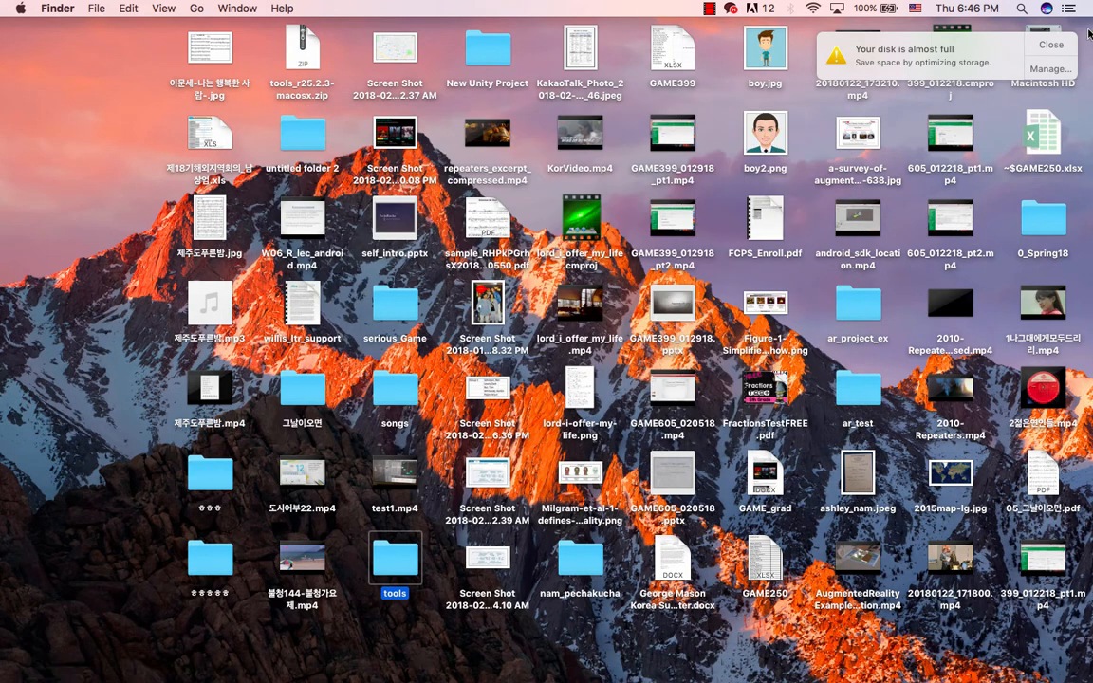
- Dismiss the disk space notification, open Macintosh HD, and search this Mac for file names matching sdk
left_click(1046, 43)
double_click(1043, 55)
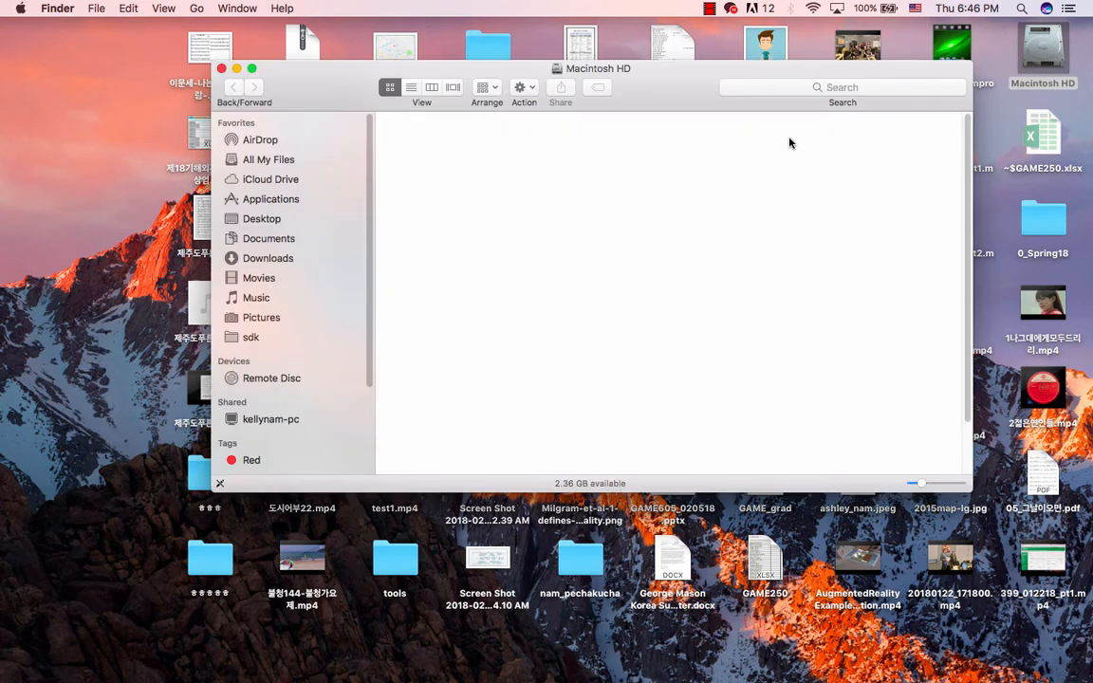
left_click(857, 91)
type("sdk")
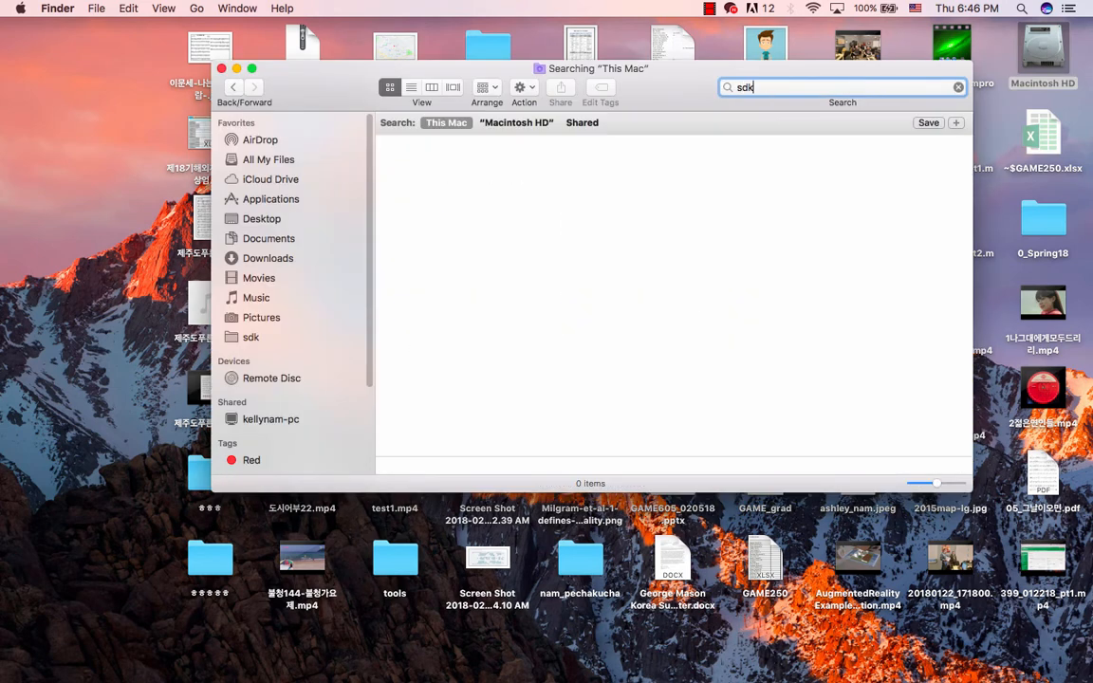
key("Return")
- Look through the sdk search results and open the lowercase sdk folder to check its contents
scroll(651, 207, "down", 5)
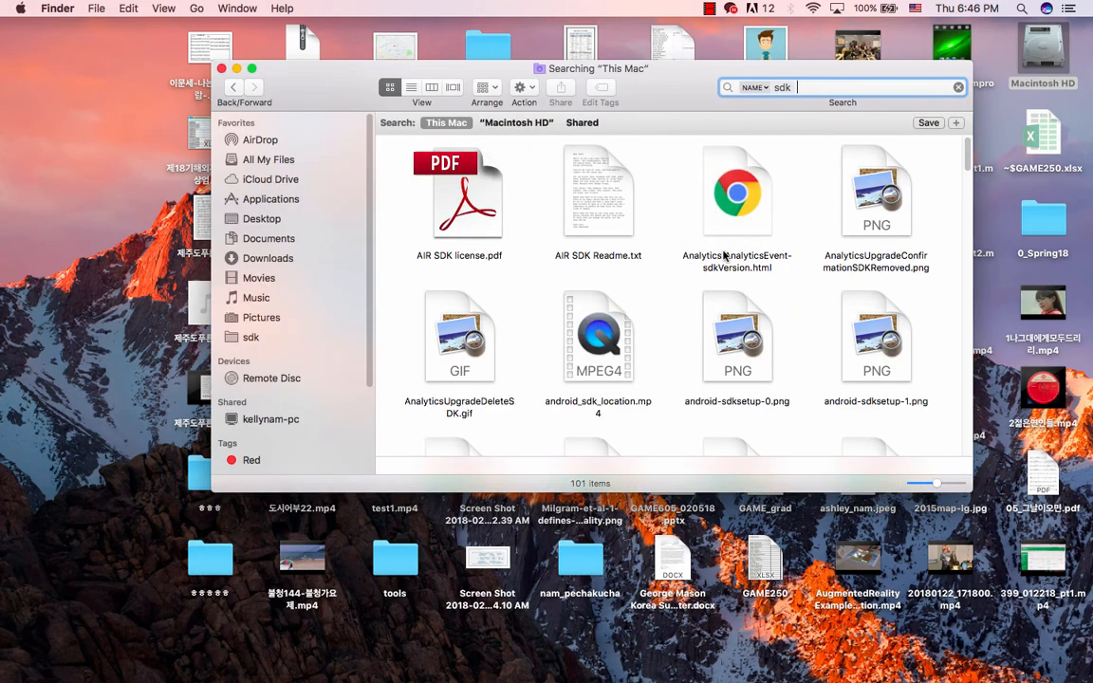
scroll(760, 275, "down", 3)
scroll(765, 283, "down", 10)
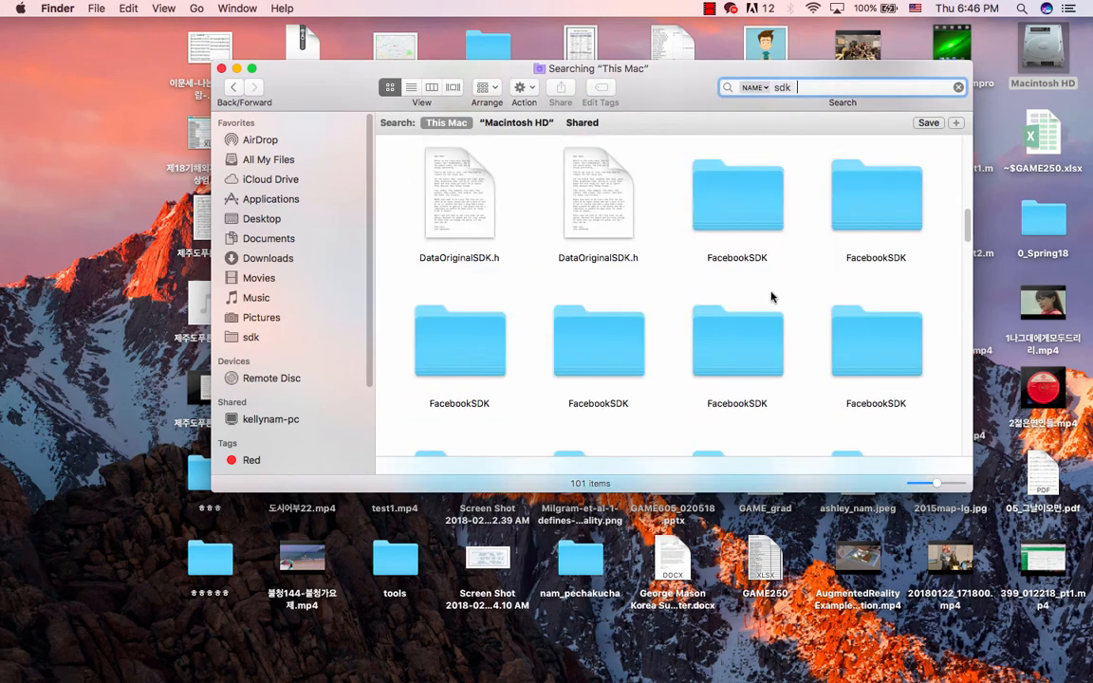
scroll(773, 294, "down", 10)
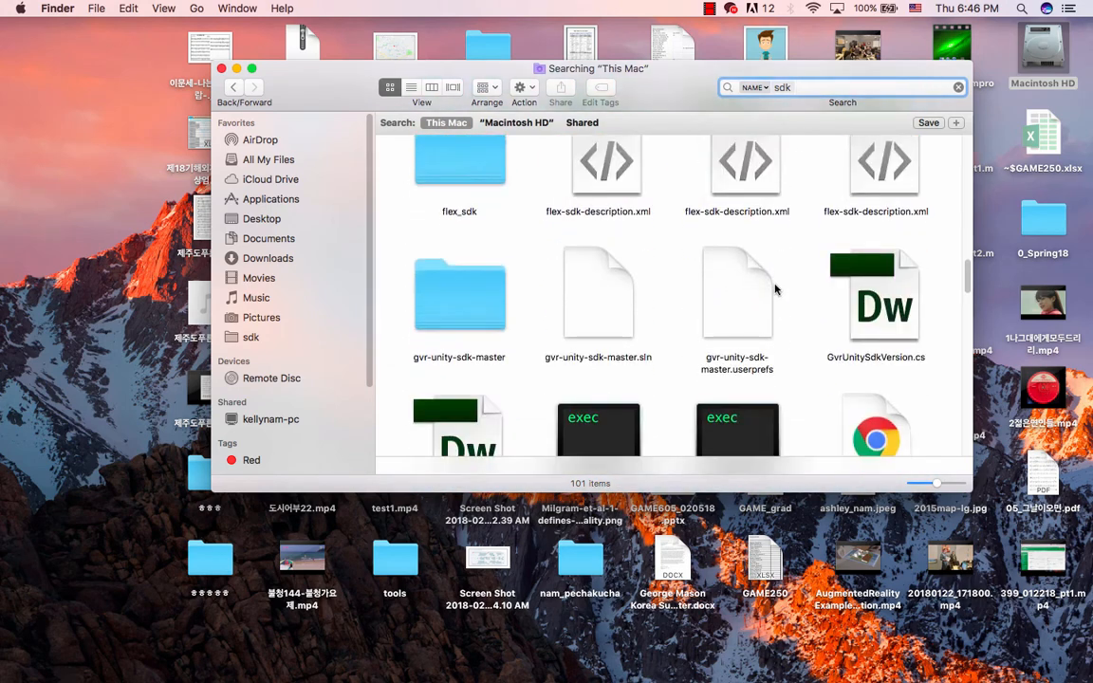
scroll(775, 288, "down", 10)
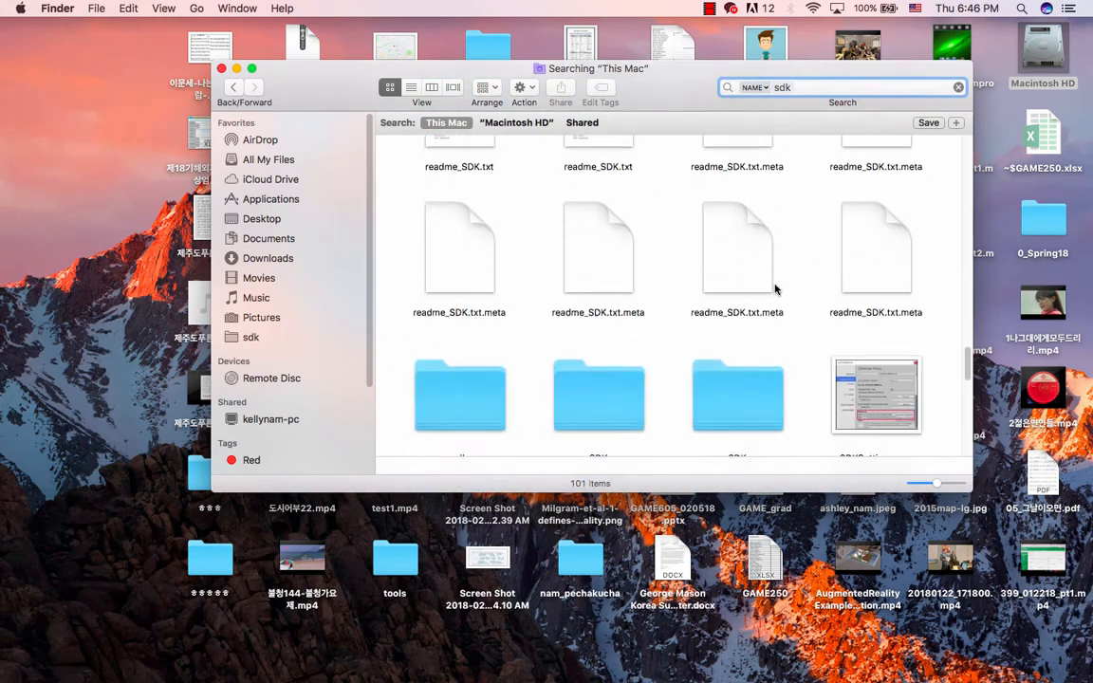
scroll(481, 202, "down", 2)
double_click(482, 203)
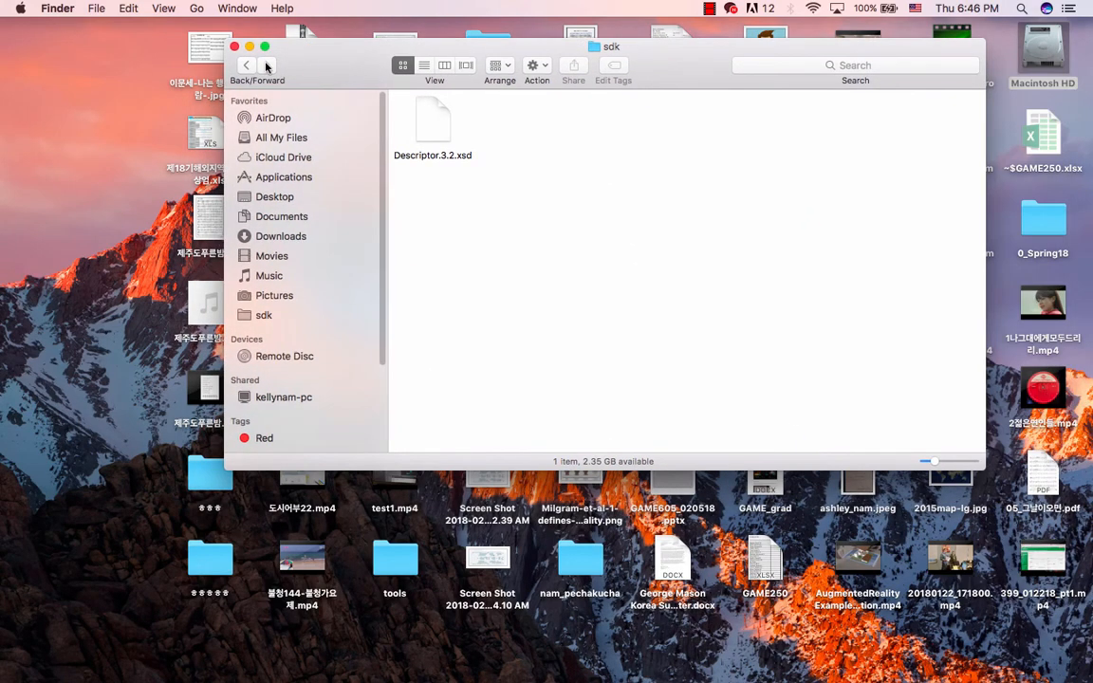
- Return to the search, look again for file names matching sdk on this Mac, and examine the folders found
left_click(245, 65)
left_click(813, 67)
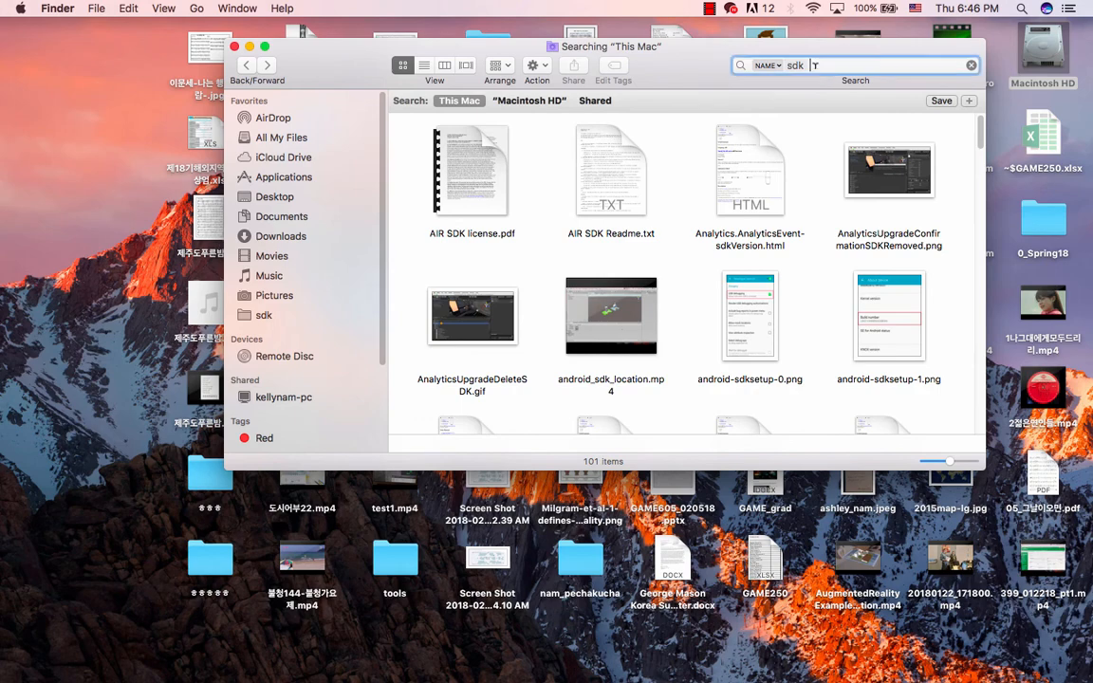
type("sdk")
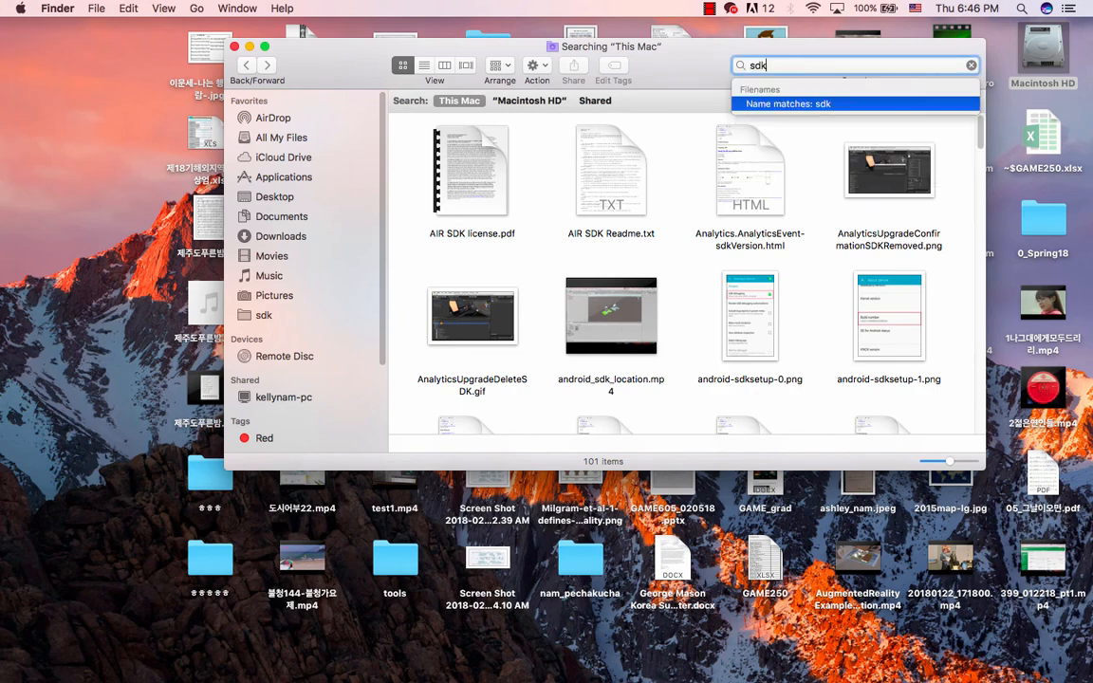
key("Return")
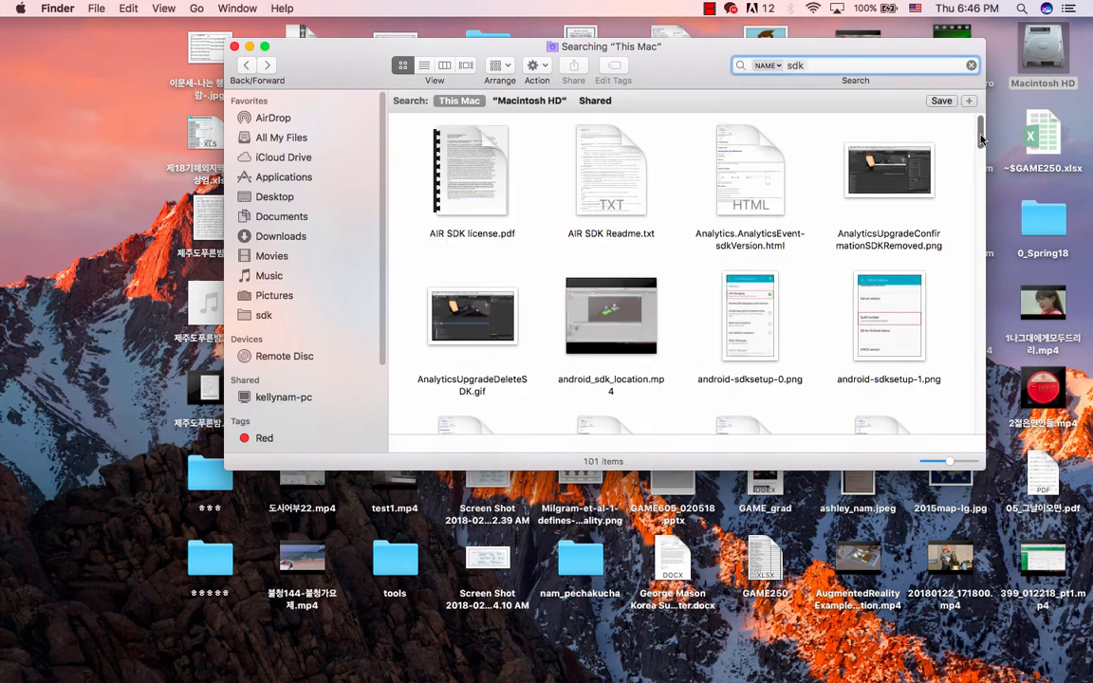
left_click_drag(981, 139, 962, 365)
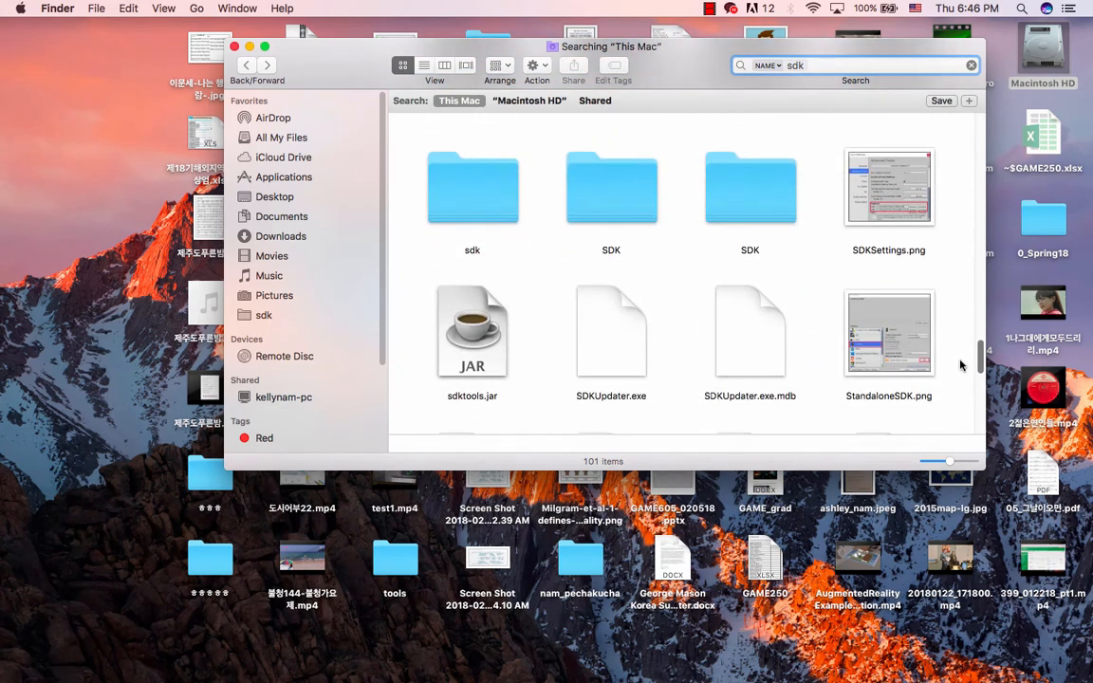
scroll(962, 365, "down", 10)
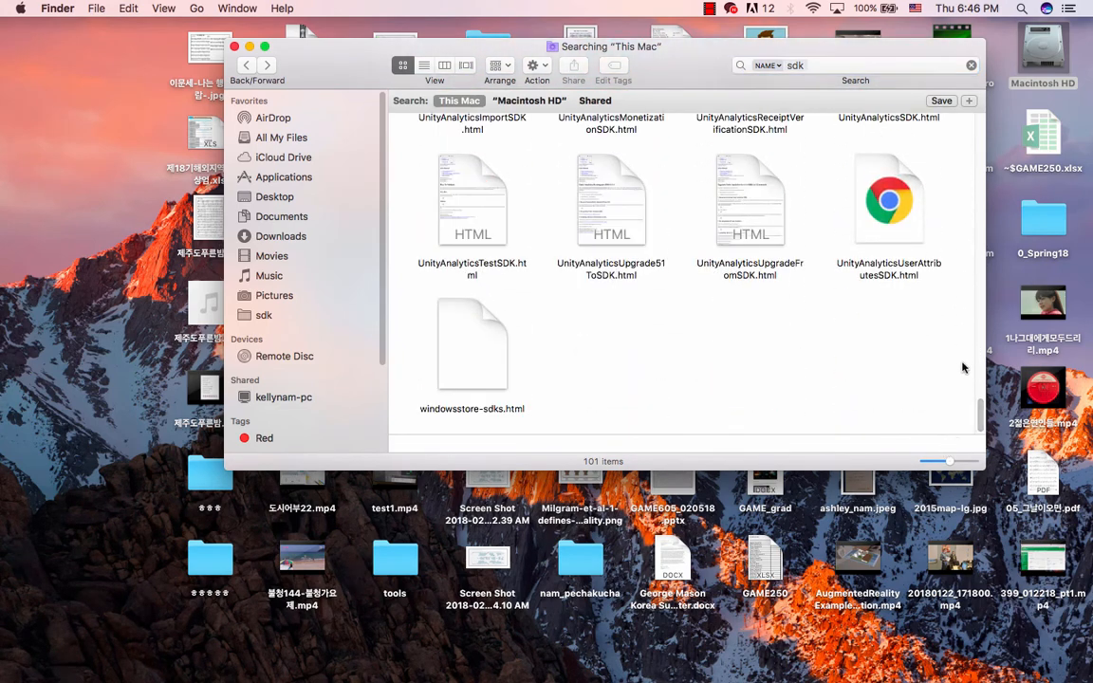
left_click_drag(976, 408, 985, 351)
- Check the Android SDK path in Unity's preferences, close them and minimize Unity, and open Finder's favorite sdk folder
mouse_move(34, 676)
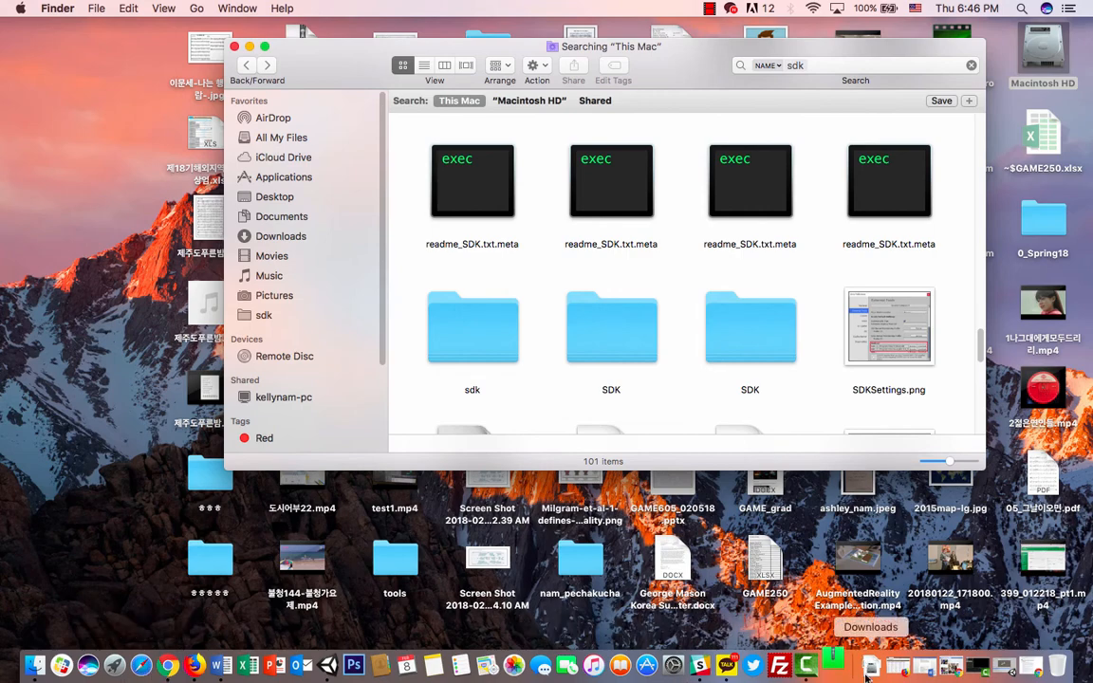
left_click(327, 666)
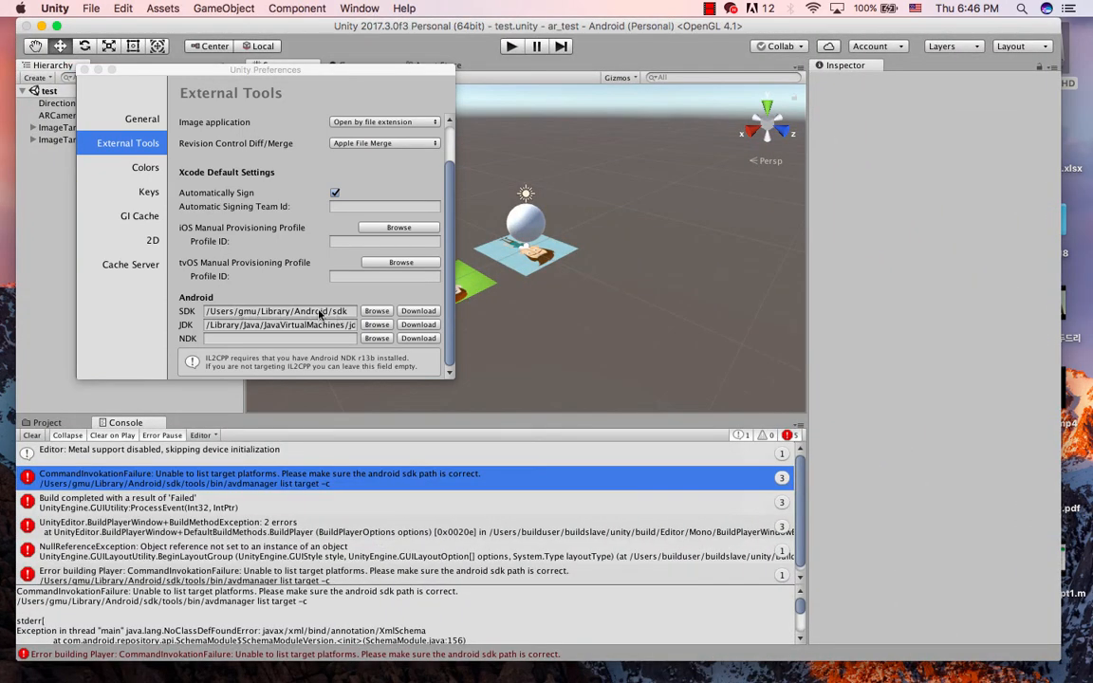
left_click(84, 70)
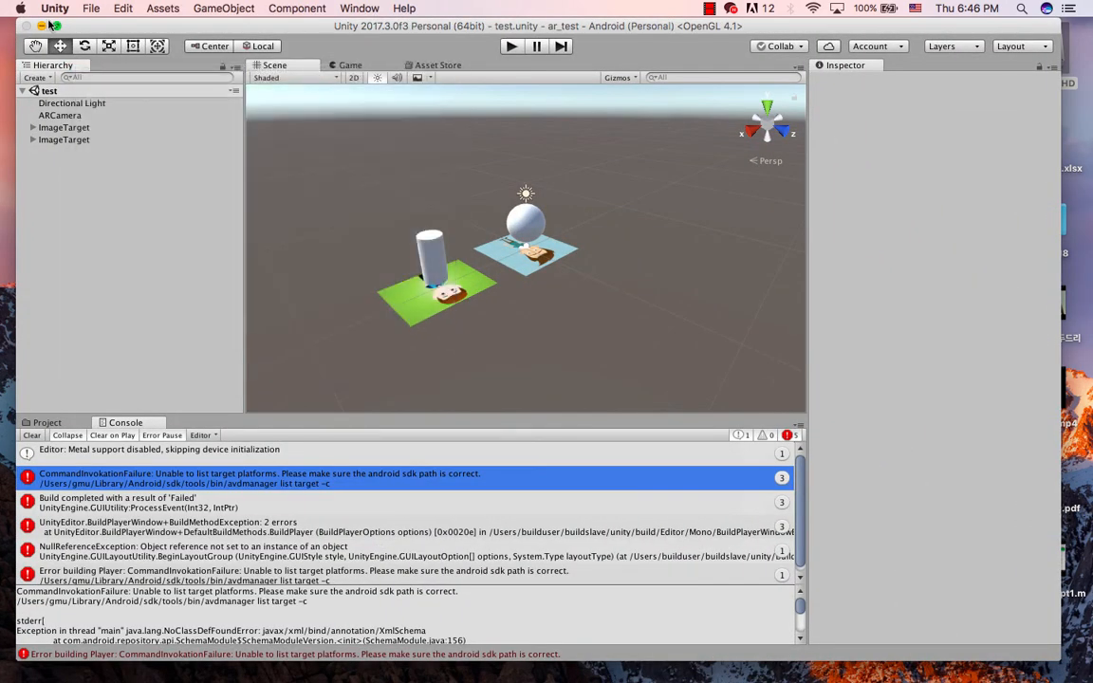
left_click(41, 26)
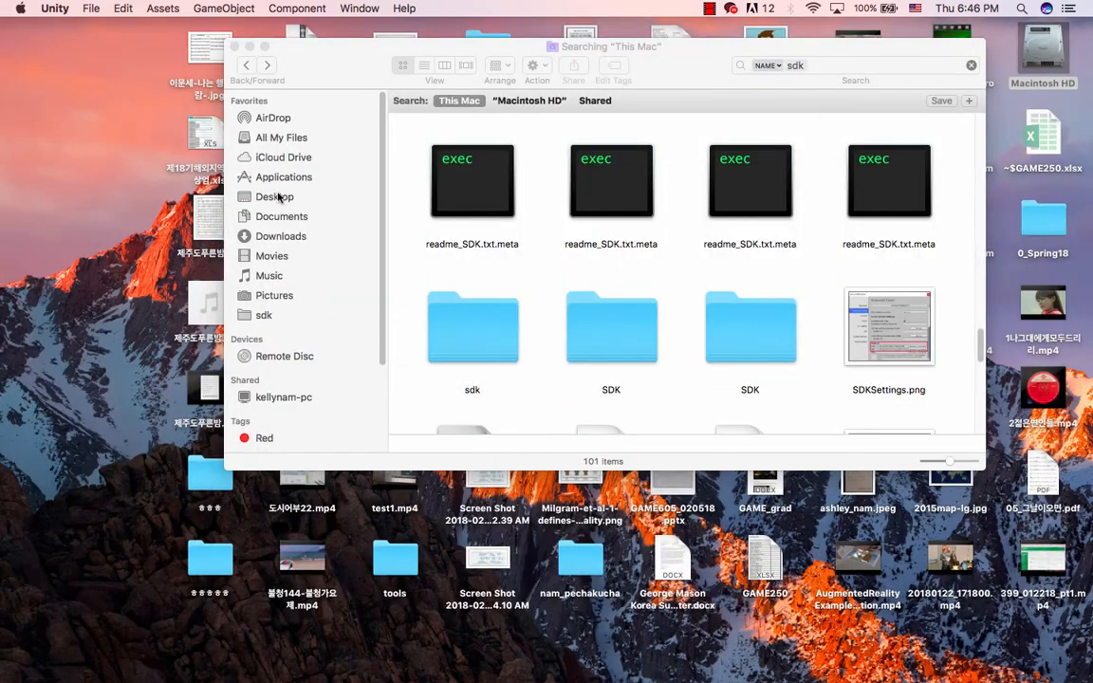
left_click(272, 316)
left_click(265, 315)
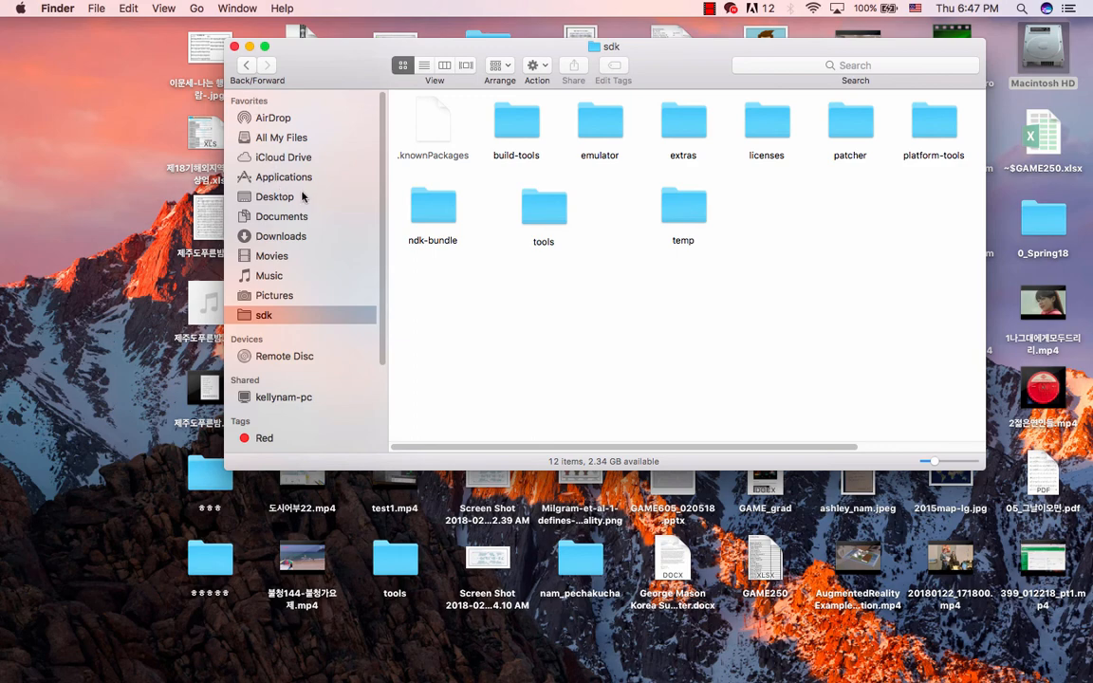
- Open Macintosh HD in a new Finder window, widen it, and go through Users and the home folder to its Library folder
double_click(1044, 55)
left_click_drag(652, 87, 655, 158)
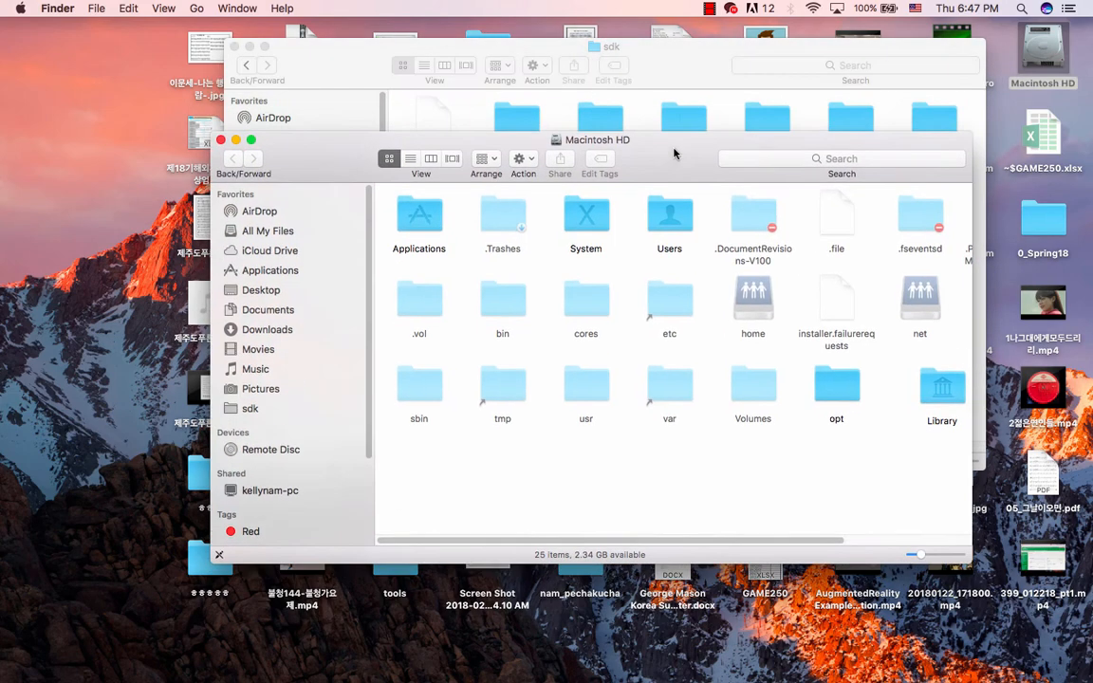
double_click(670, 214)
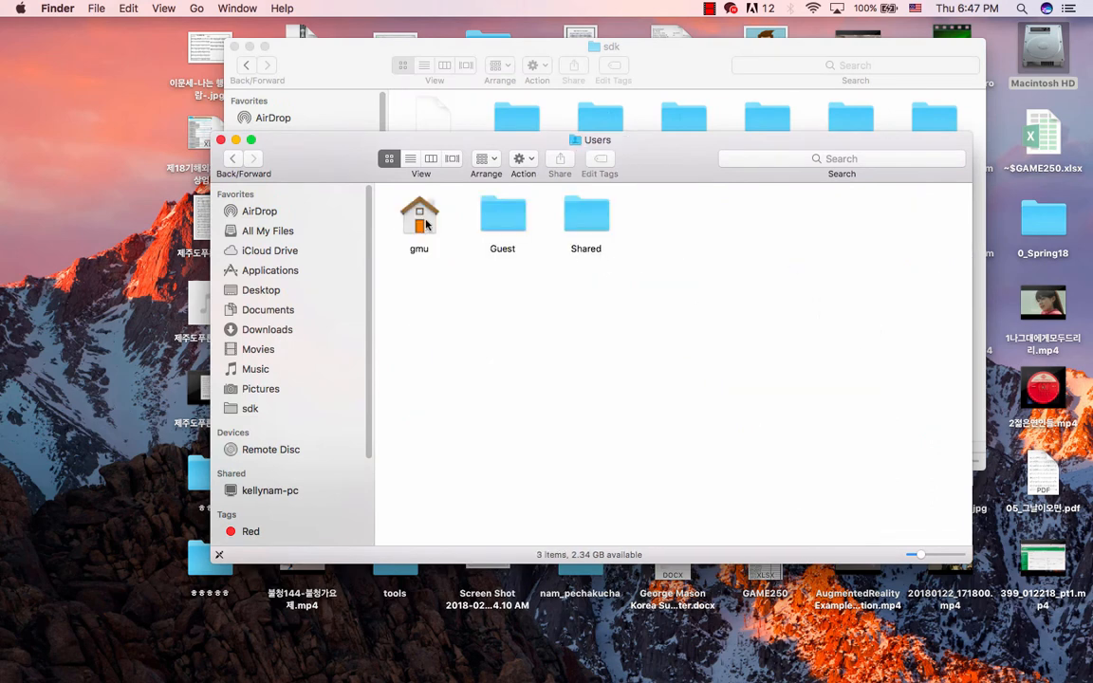
double_click(425, 224)
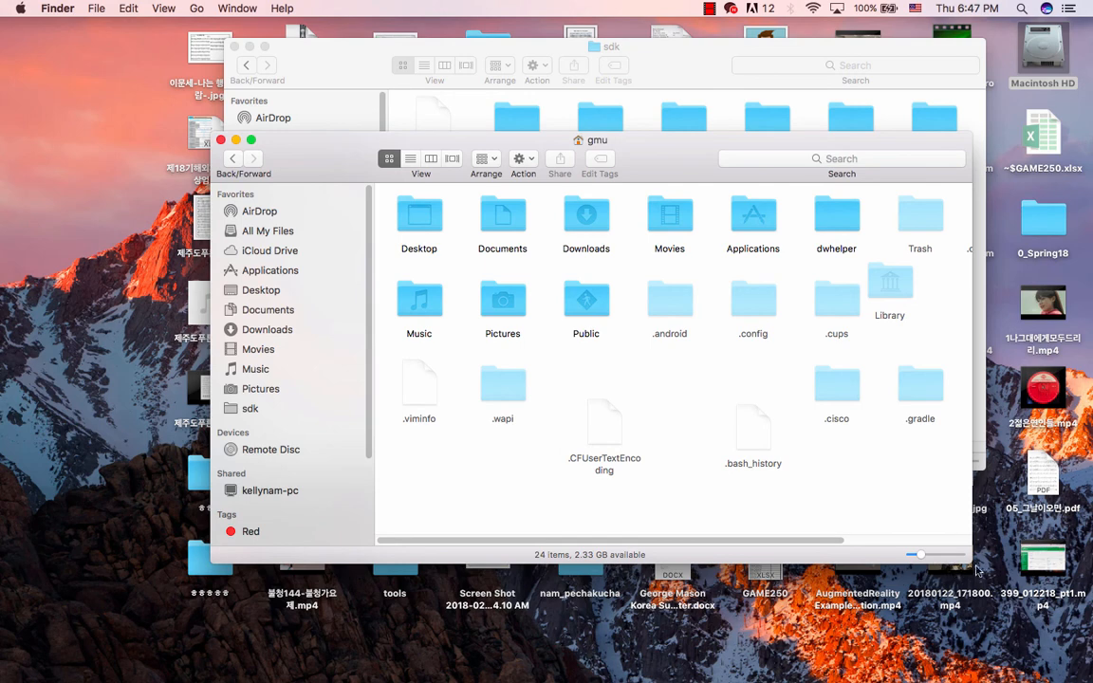
left_click_drag(977, 569, 1092, 595)
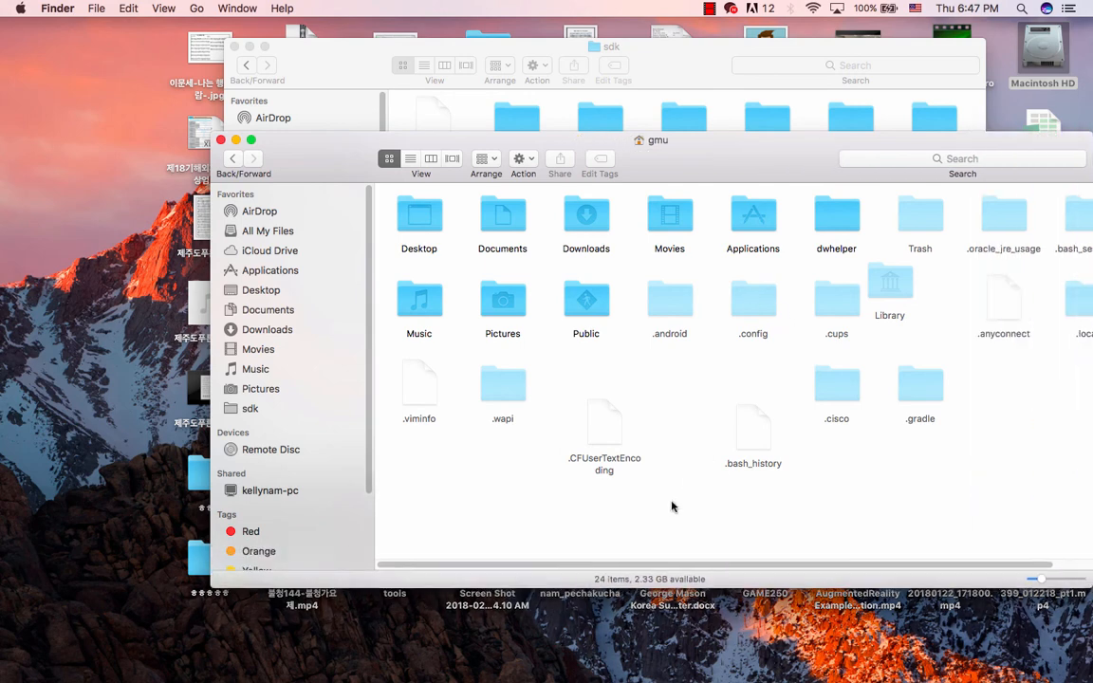
left_click_drag(686, 567, 849, 573)
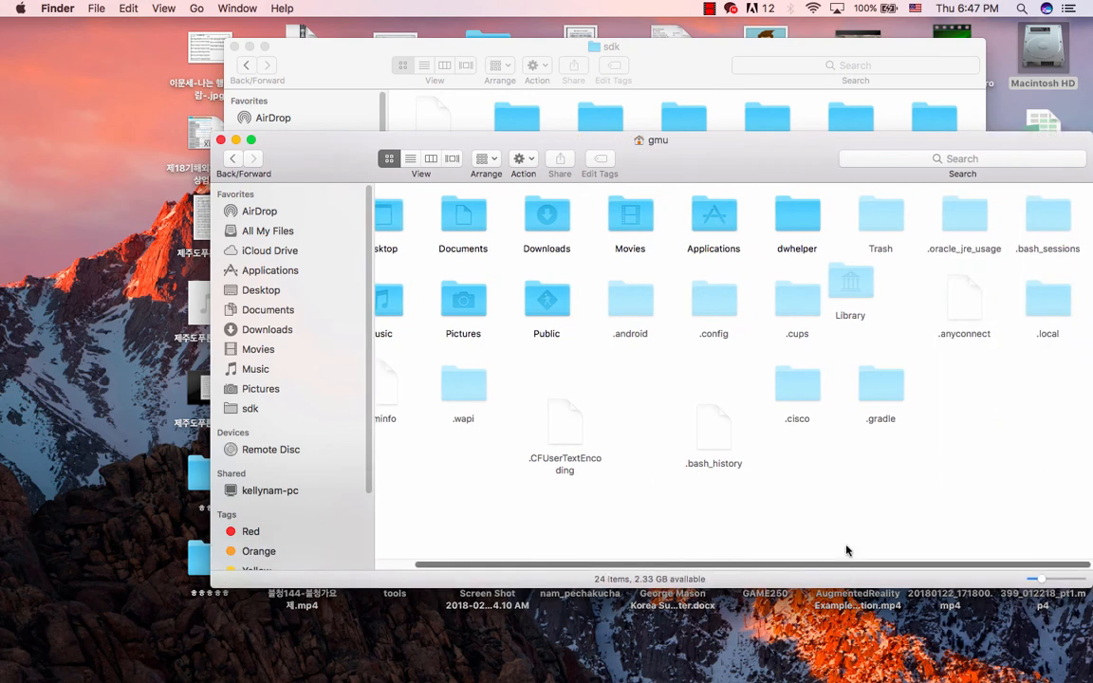
left_click_drag(750, 161, 659, 160)
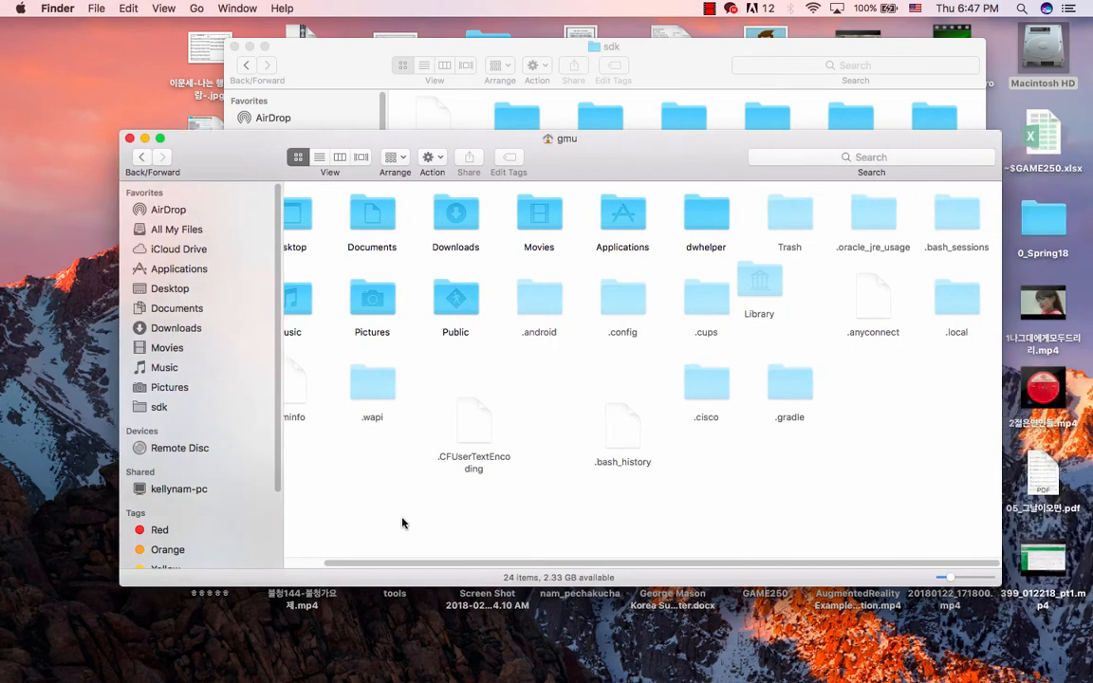
scroll(360, 503, "left", 4)
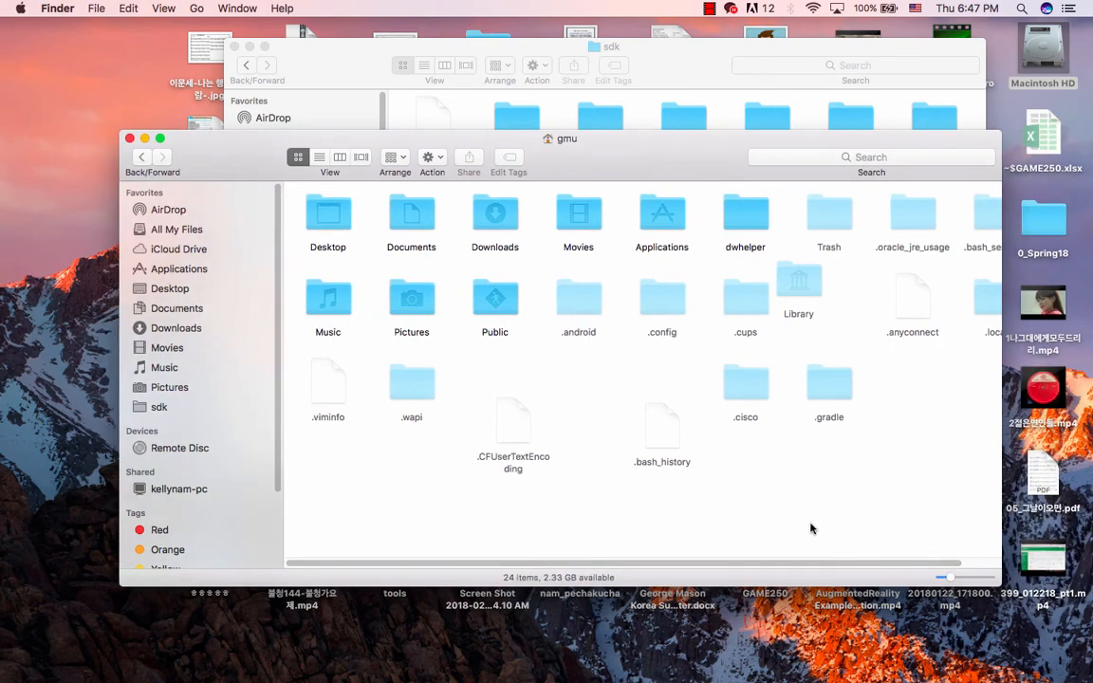
double_click(794, 279)
left_click_drag(730, 175, 813, 186)
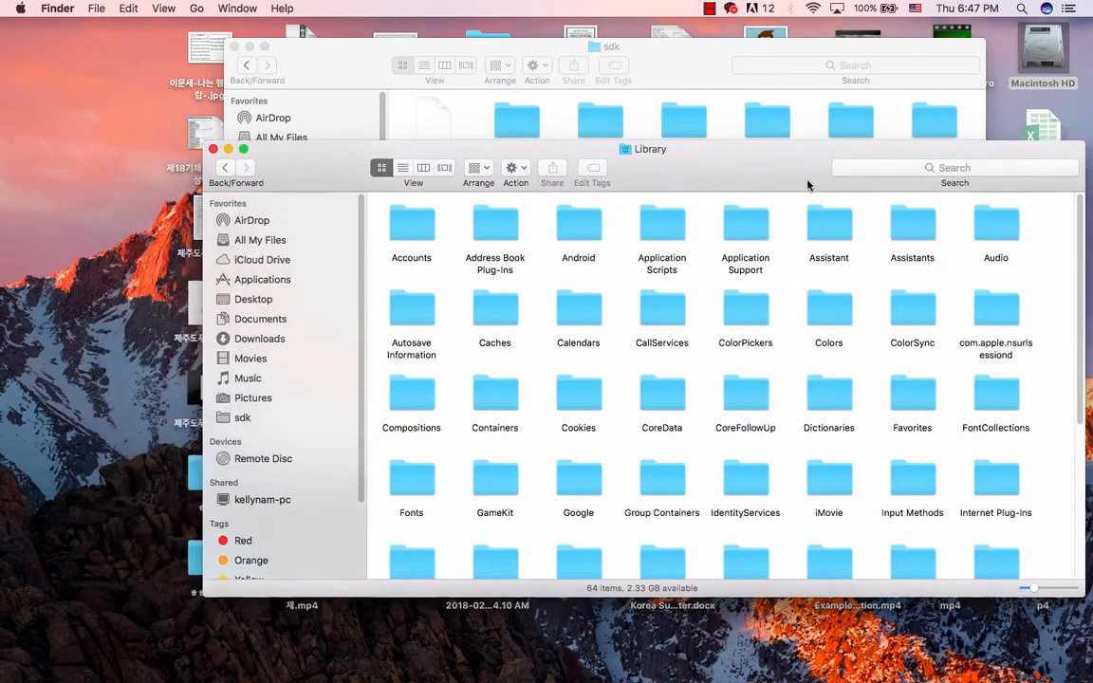
- Switch to Unity, recheck the Android SDK path in the External Tools preferences, and put Unity away again
left_click(895, 665)
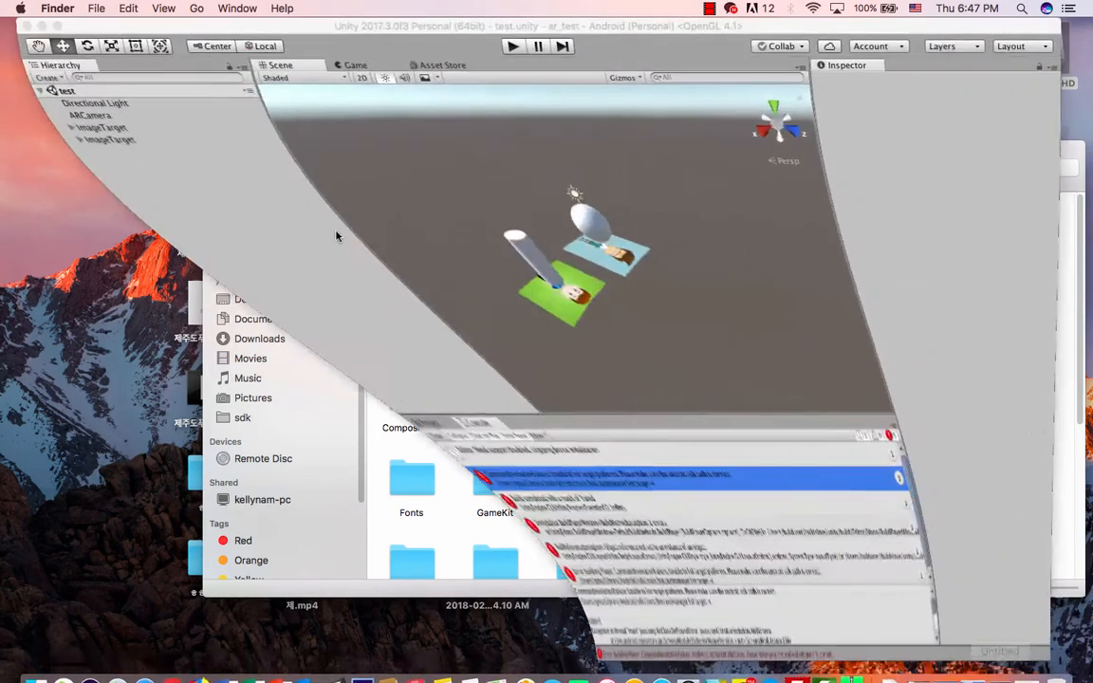
left_click(92, 8)
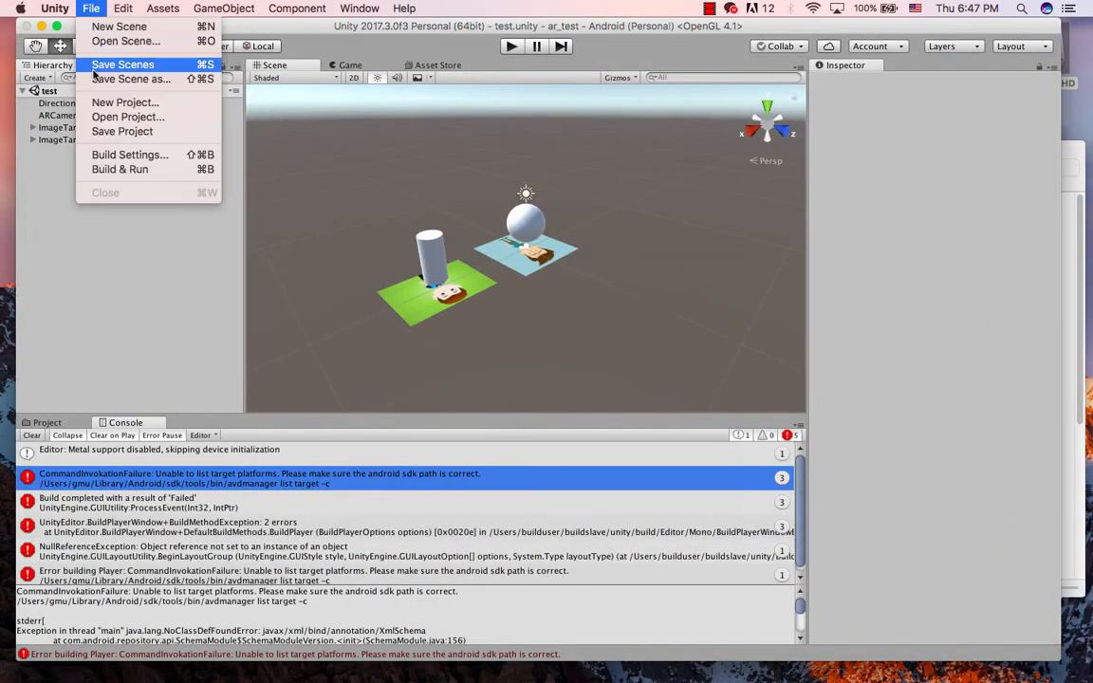
mouse_move(55, 8)
left_click(64, 44)
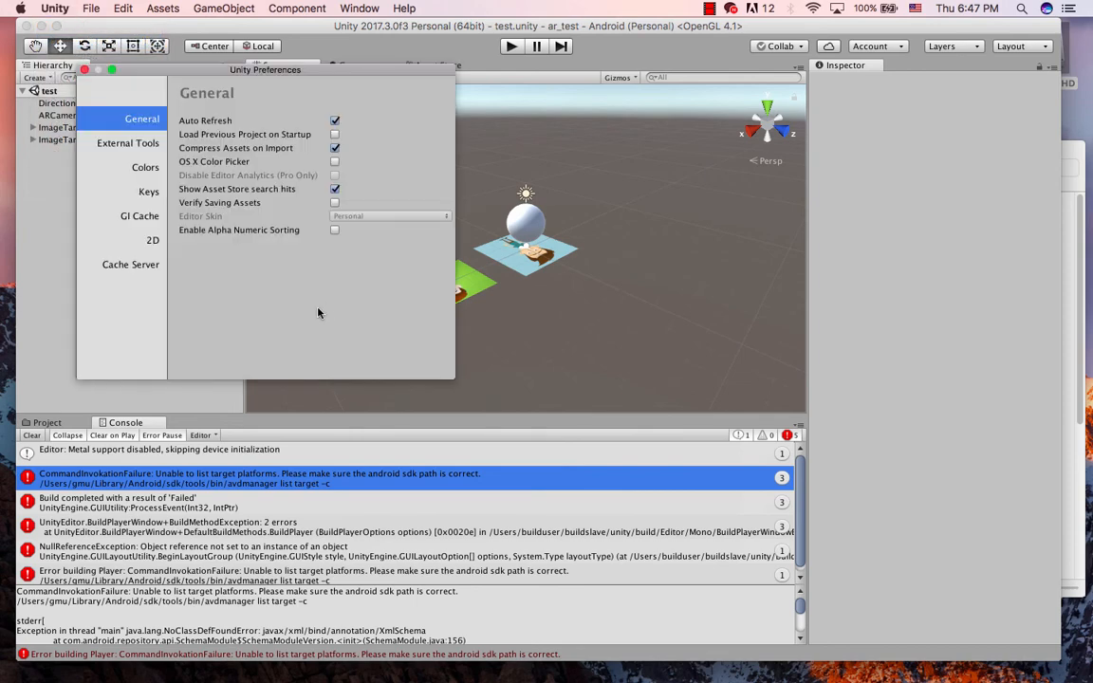
left_click(142, 147)
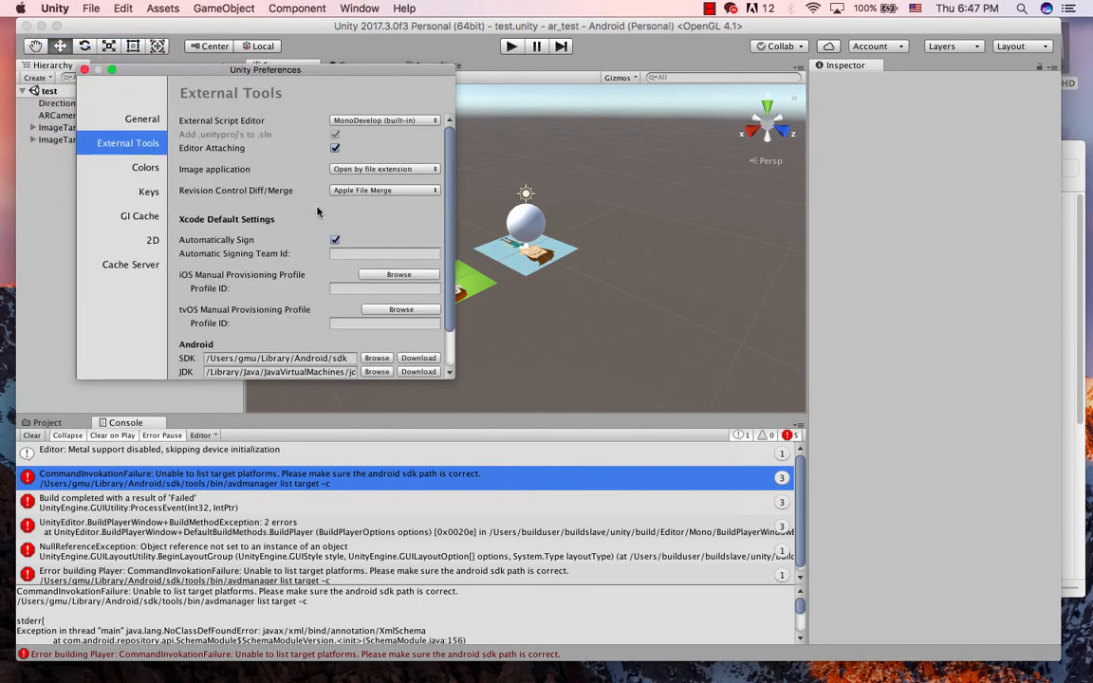
left_click(83, 70)
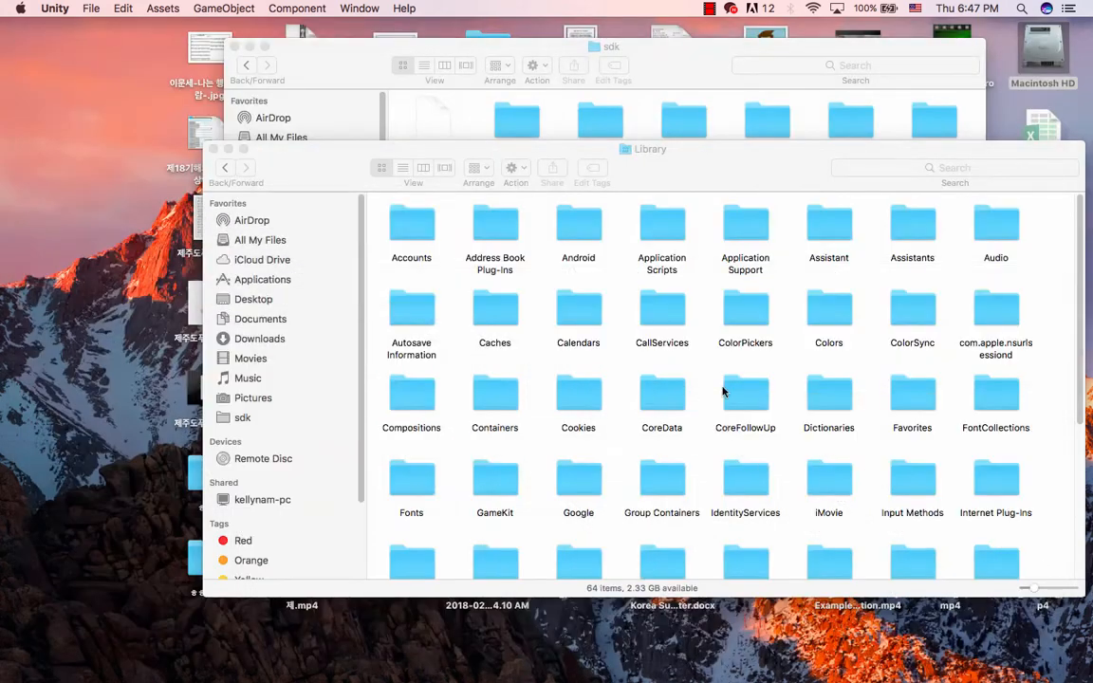
- Open the sdk folder inside Library's Android folder and rename its tools folder to tools_
double_click(582, 233)
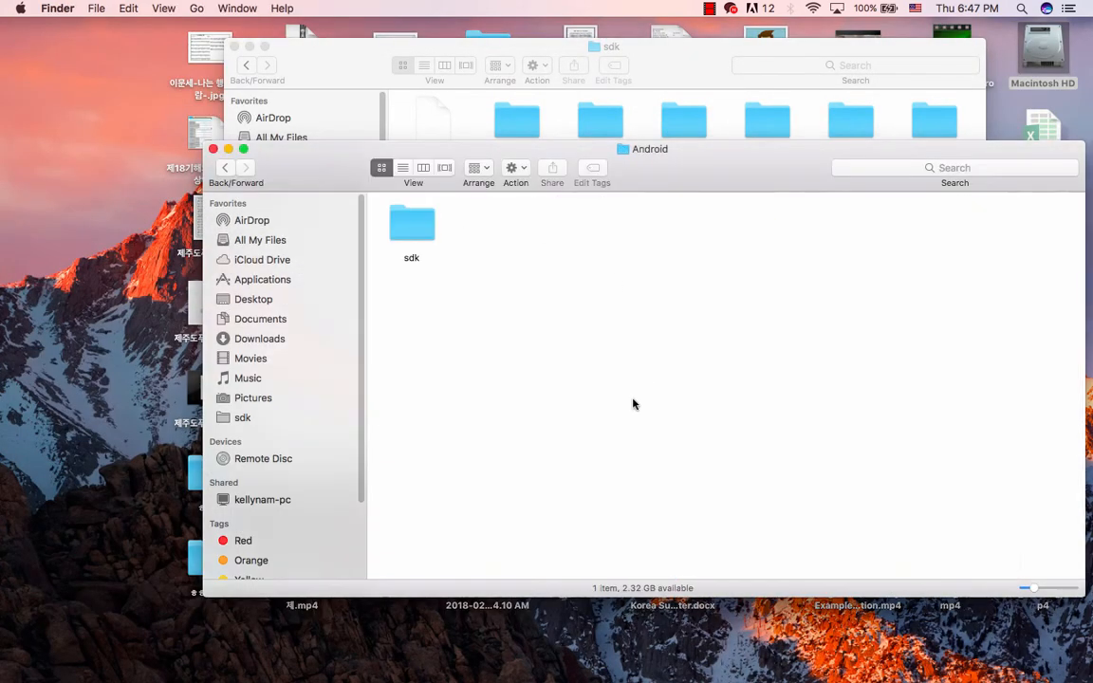
double_click(416, 231)
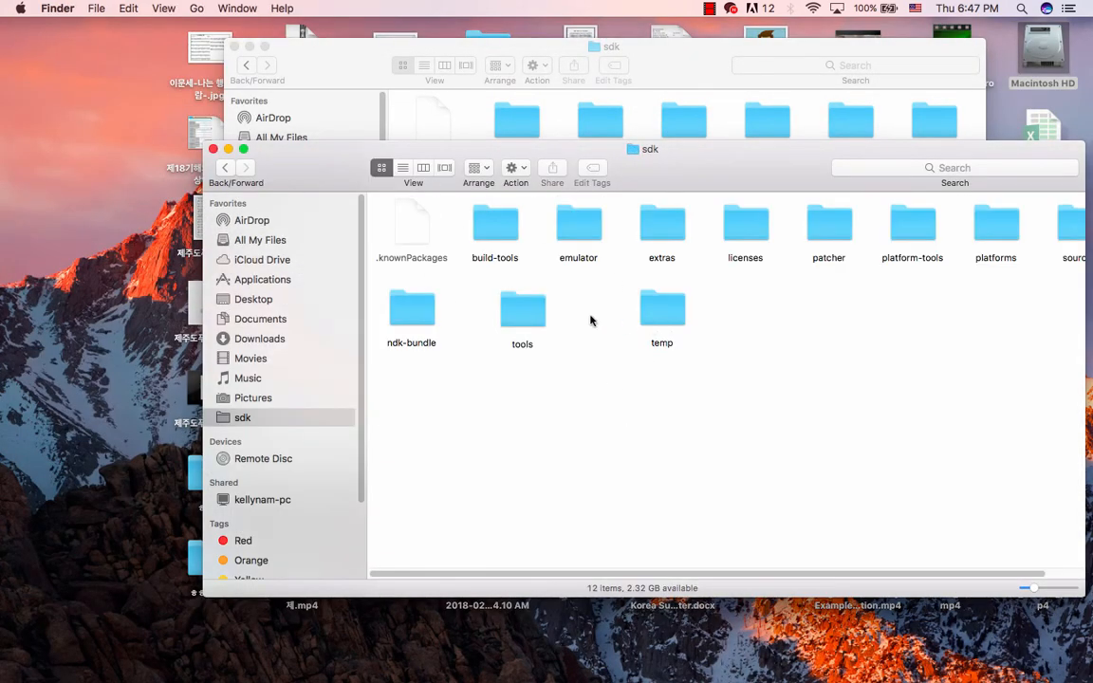
left_click(524, 307)
key("Return")
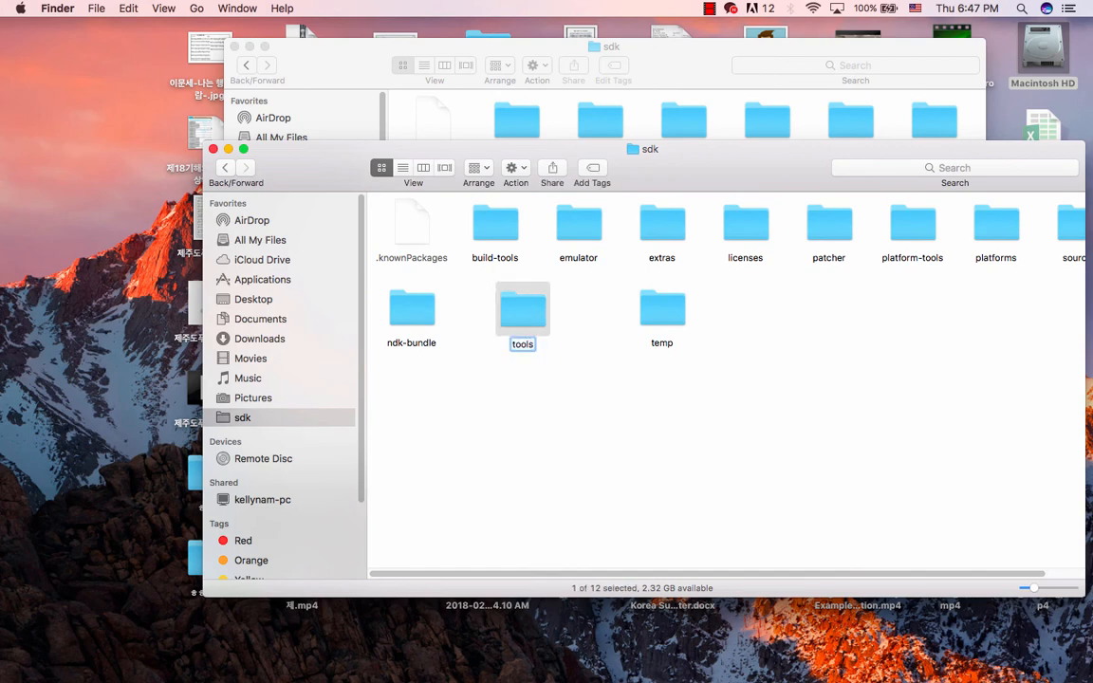
type("_")
key("Return")
- Close the spare sdk window, move the extracted tools folder from the desktop into the Android sdk folder, and open it
left_click(235, 45)
left_click_drag(313, 163, 539, 136)
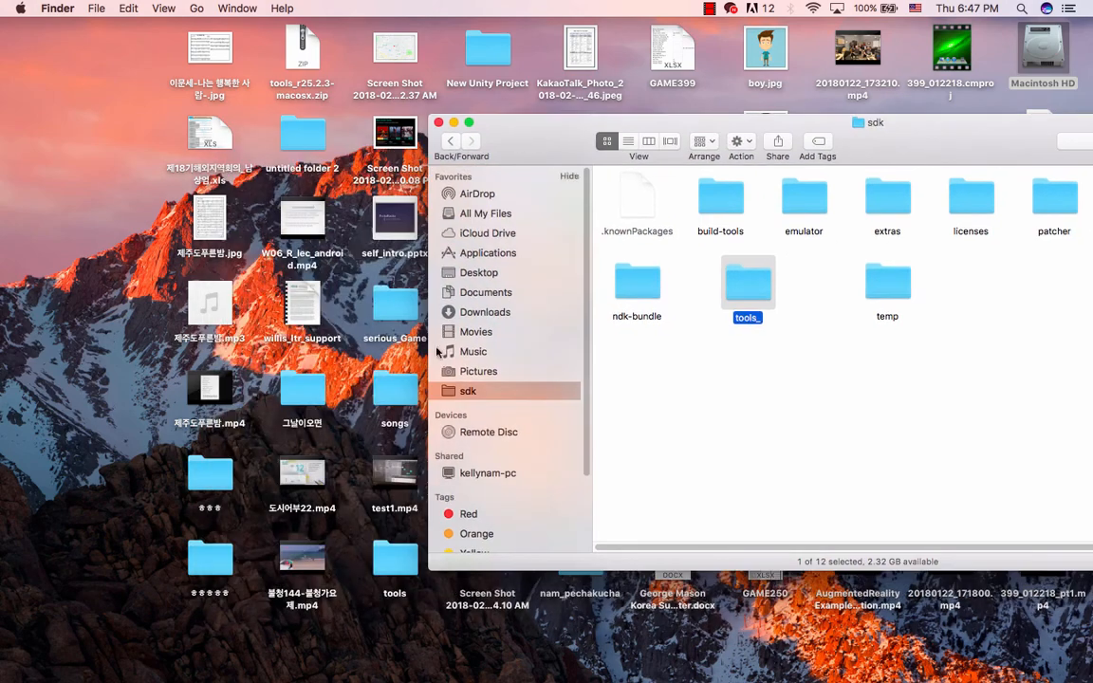
left_click_drag(411, 570, 718, 397)
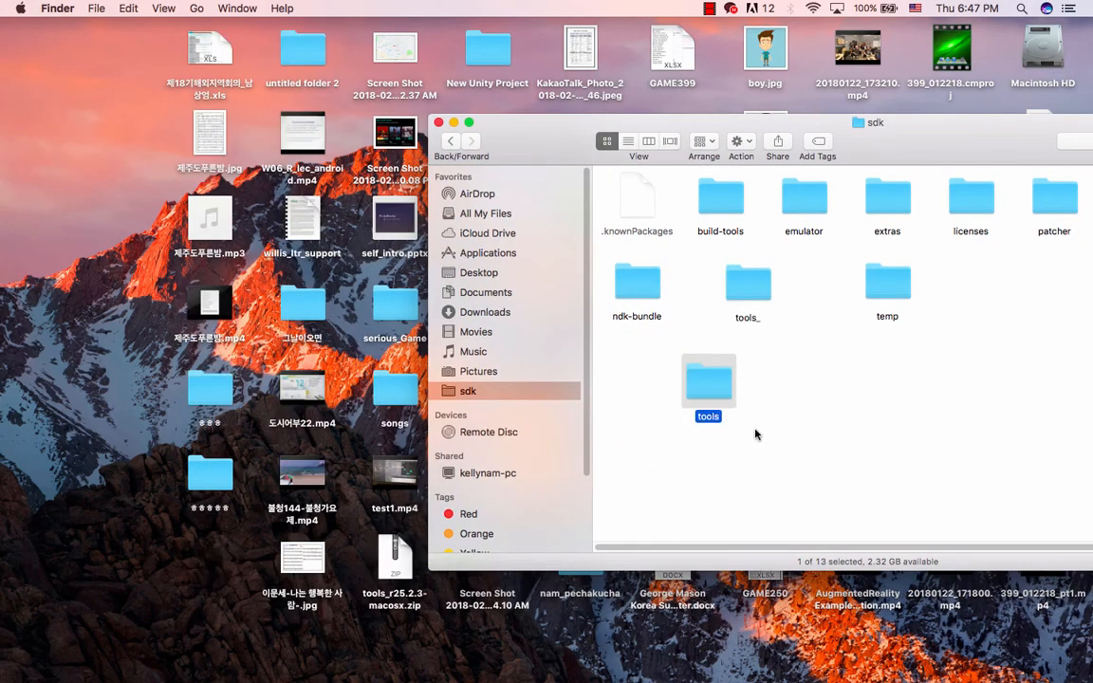
left_click_drag(670, 144, 342, 144)
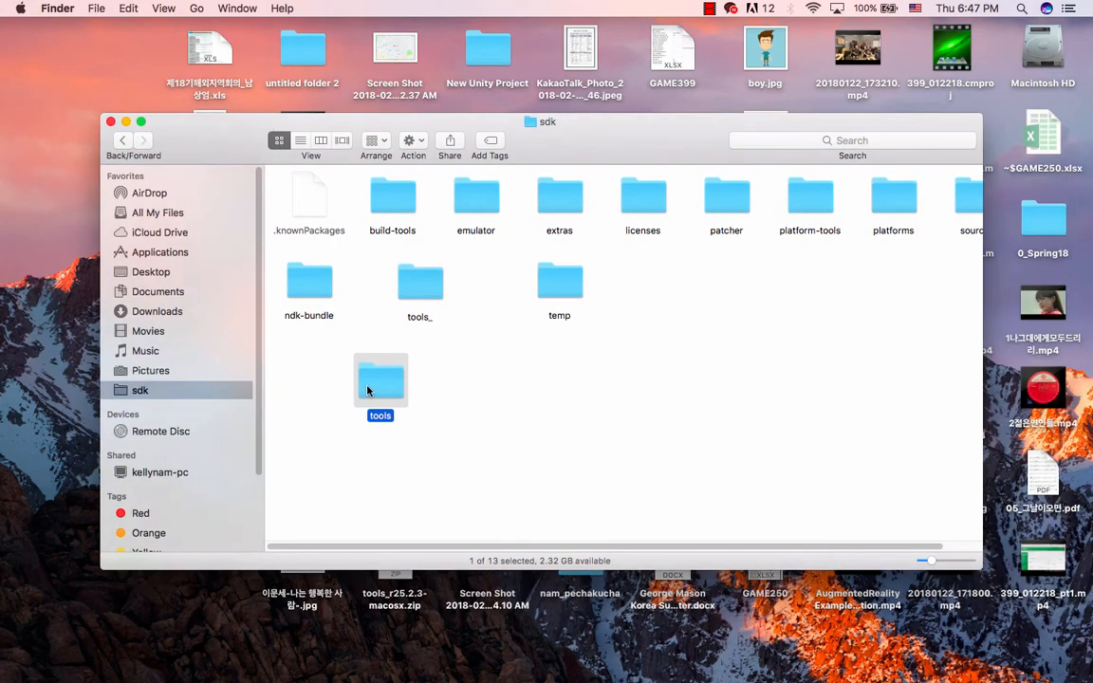
double_click(374, 384)
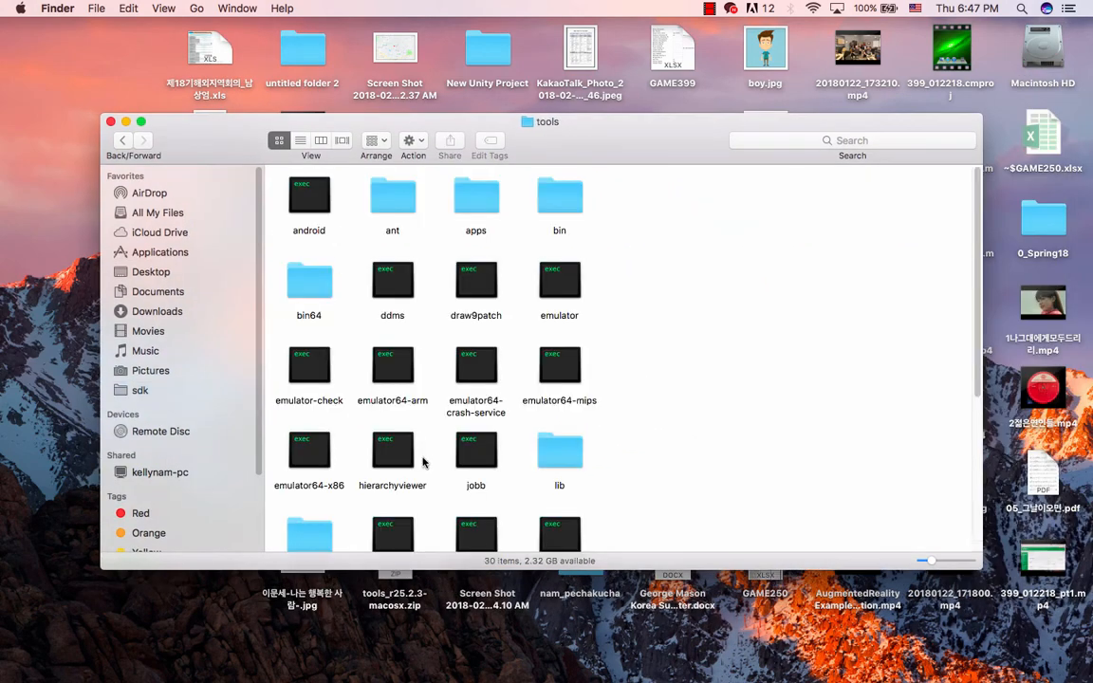
- Go back to the sdk folder, place the new tools folder below tools_, and switch to Unity to clear its Console
left_click(112, 146)
left_click_drag(399, 391, 425, 377)
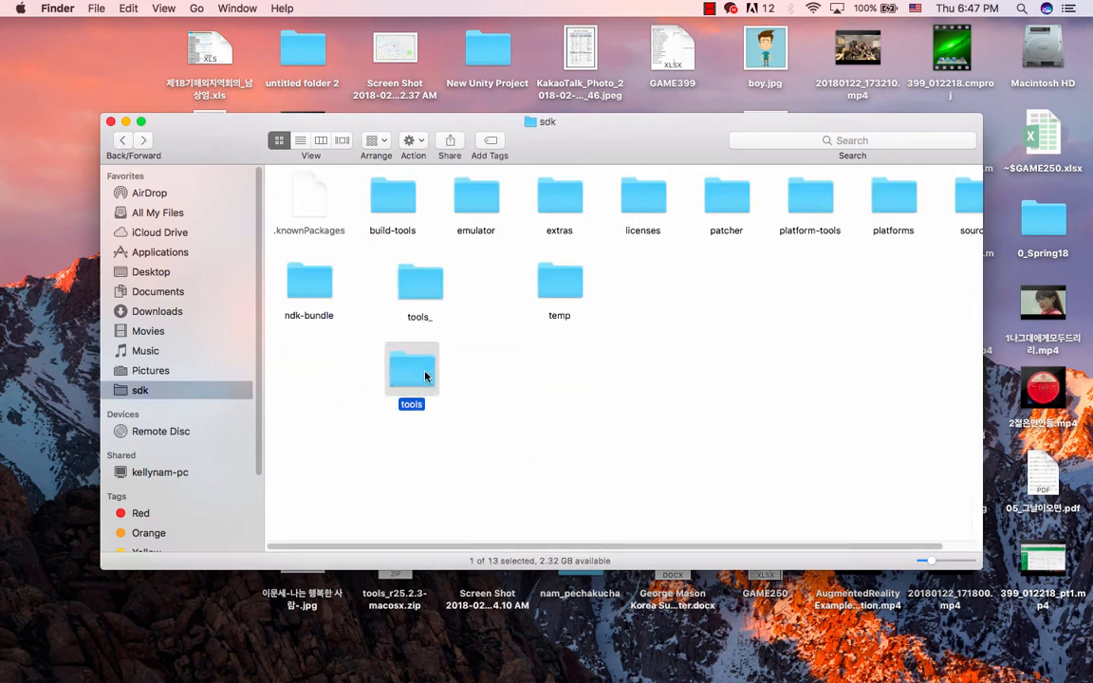
mouse_move(484, 680)
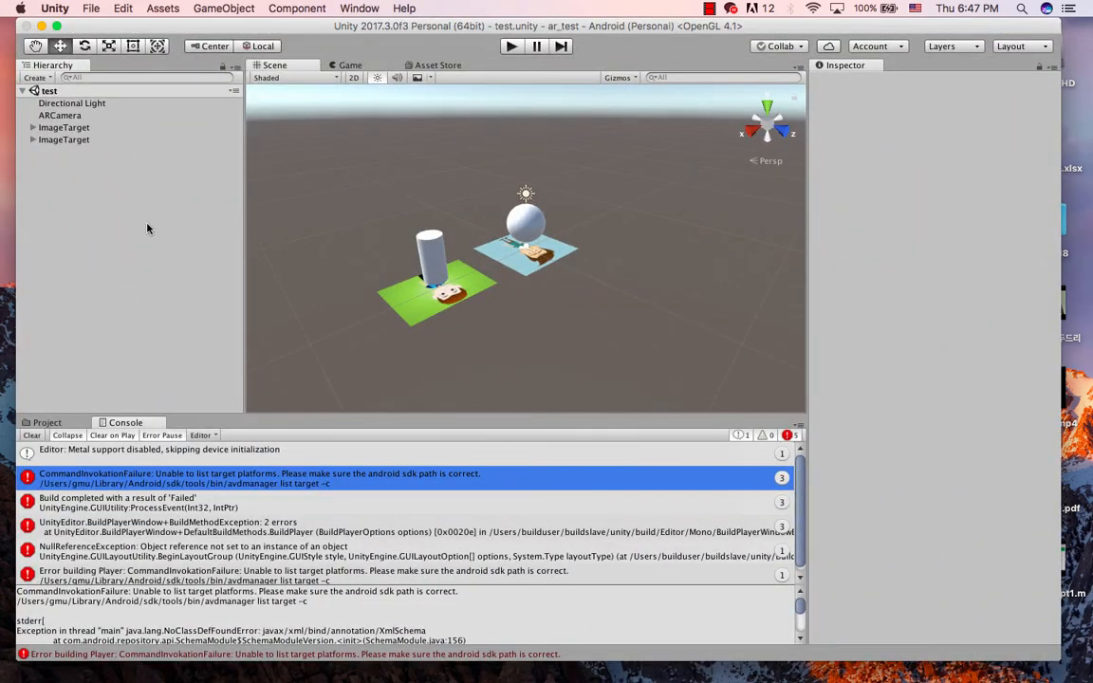
left_click(32, 436)
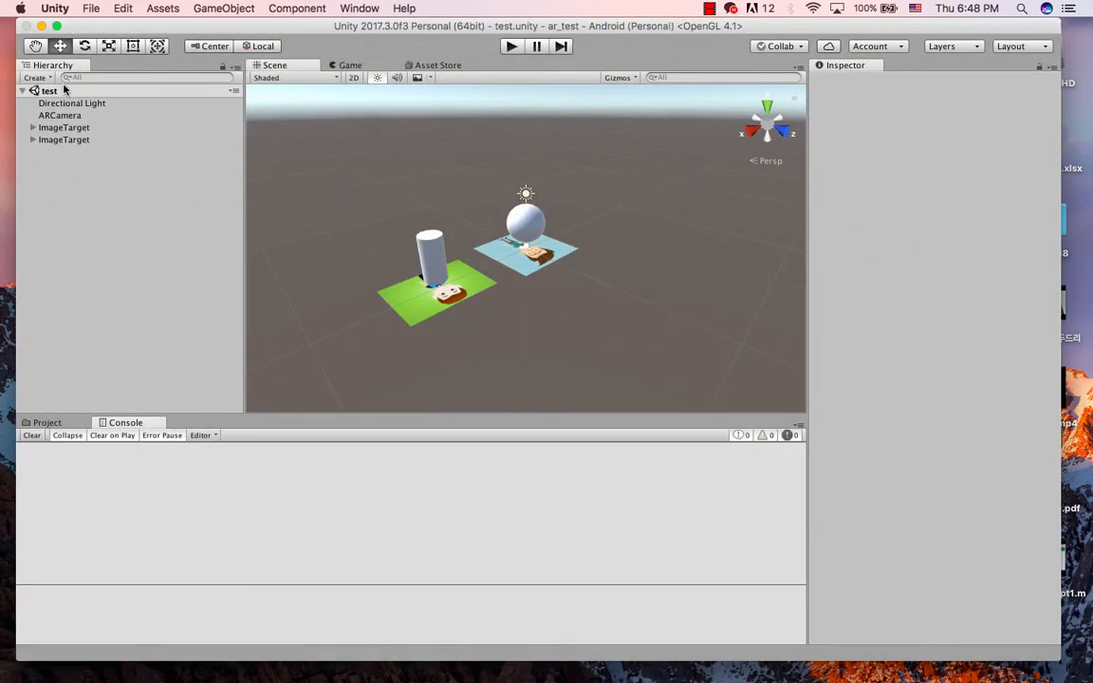
- Try to build the Android app with Gradle as test in the ar_test folder, using the highest installed SDK Build Tools
left_click(92, 10)
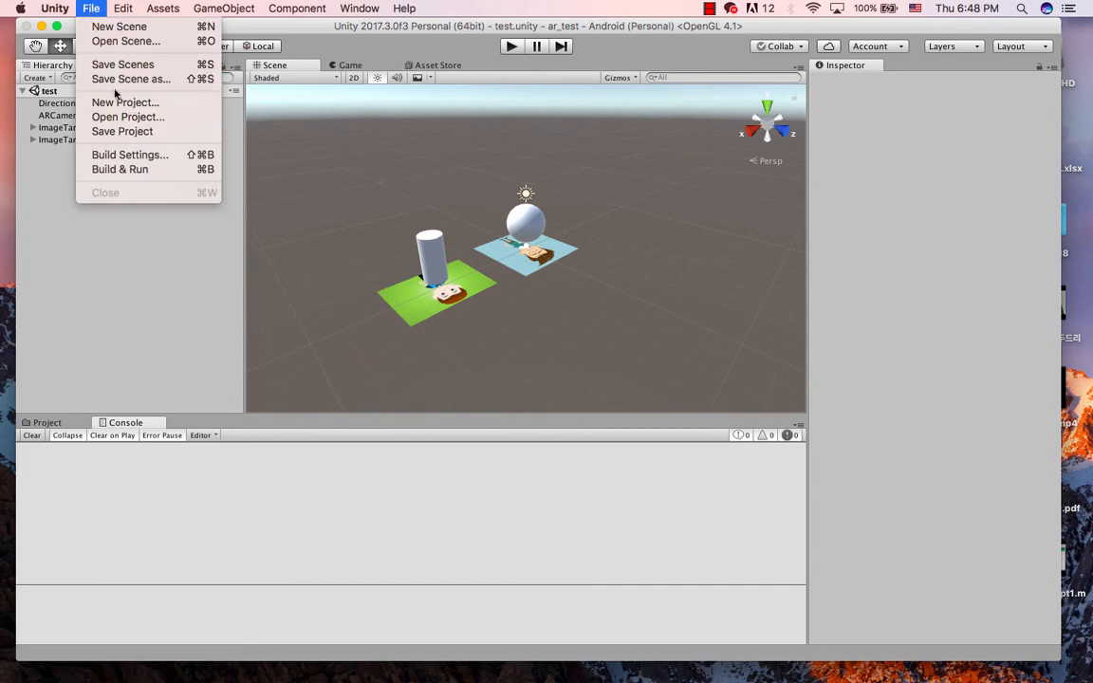
left_click(133, 153)
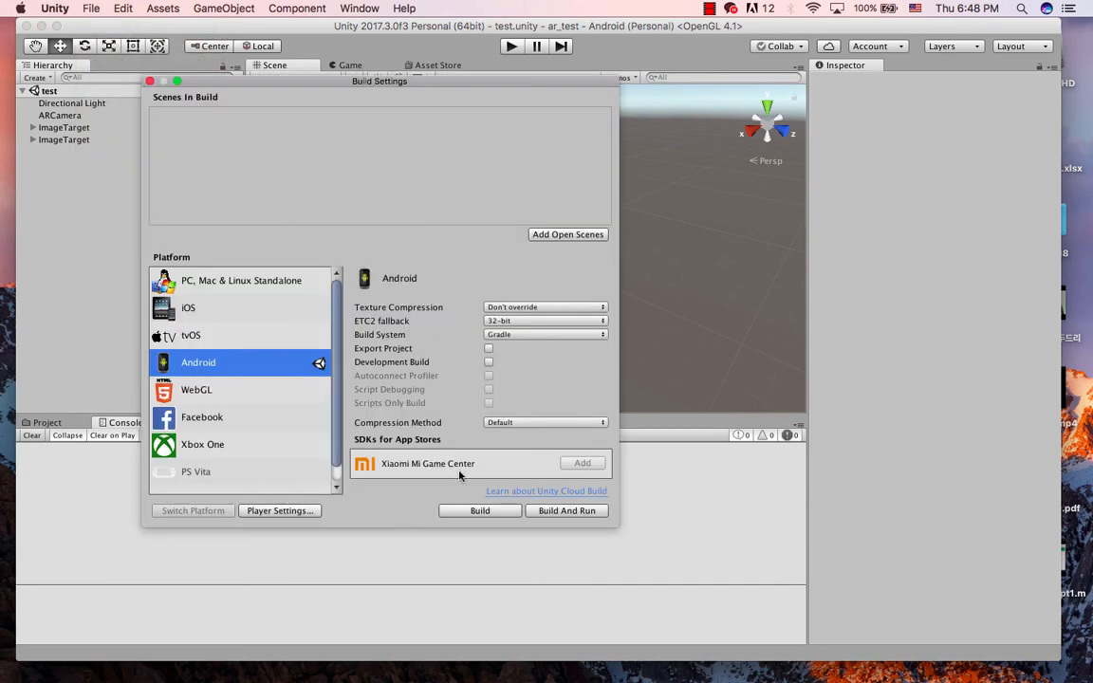
left_click(475, 510)
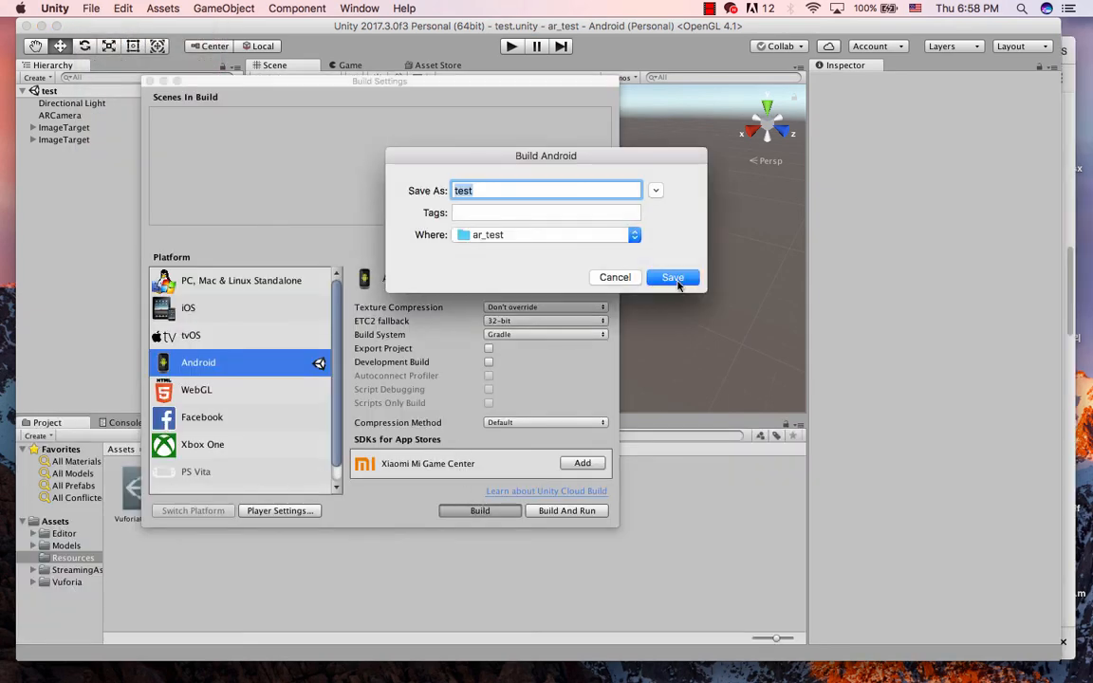
left_click(673, 277)
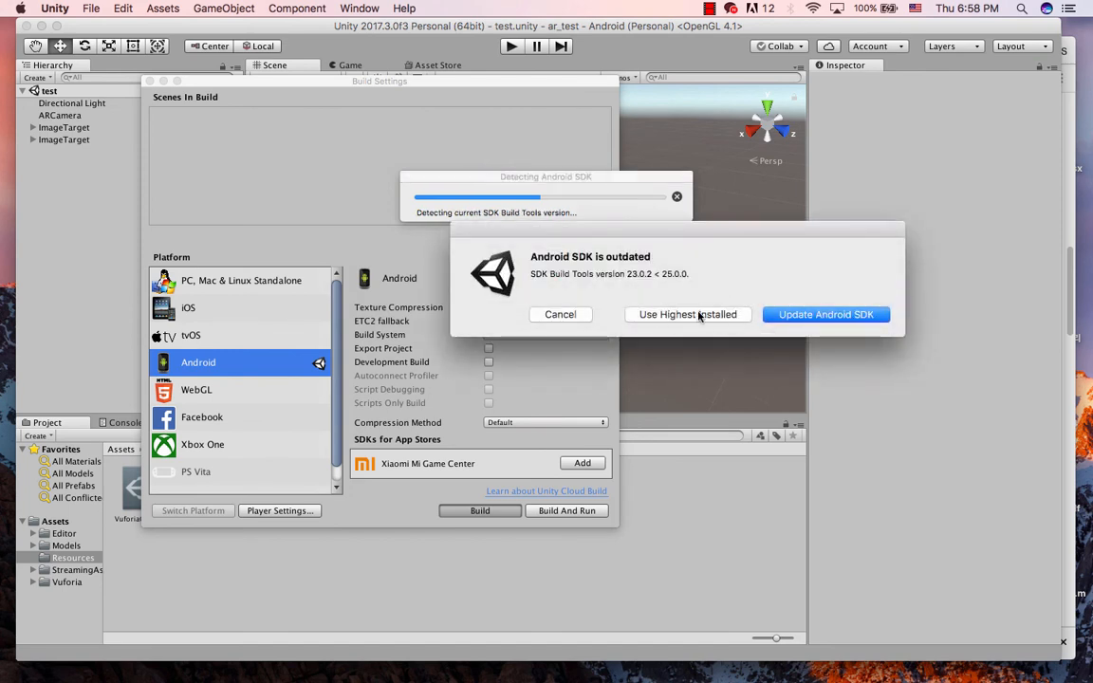
left_click(698, 315)
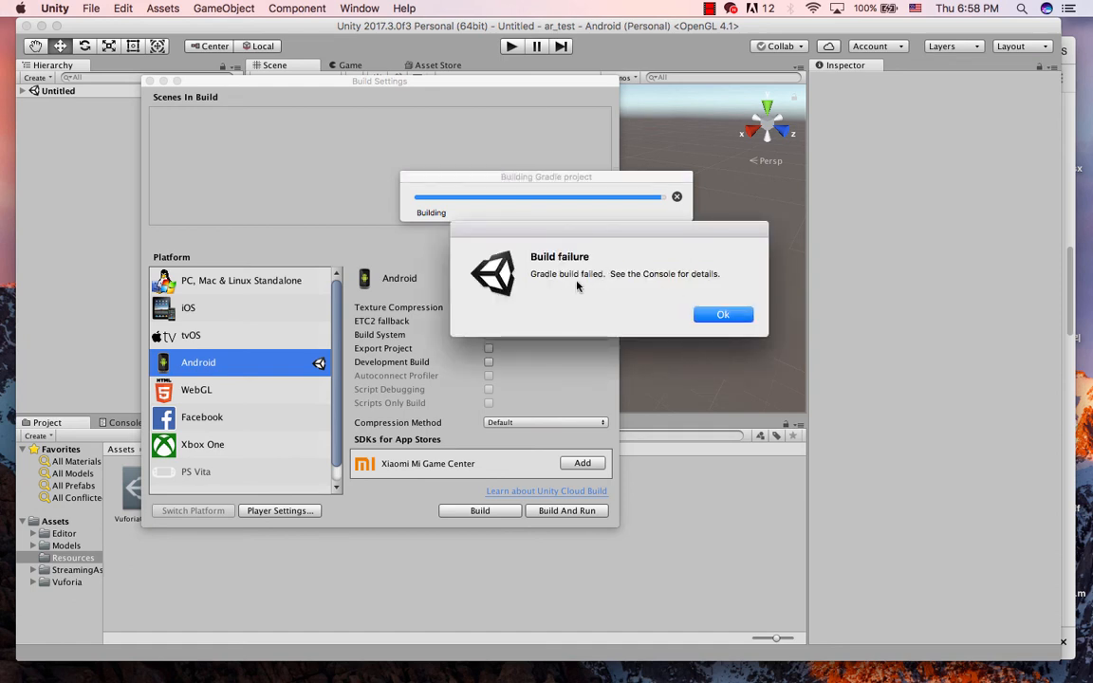
left_click(719, 313)
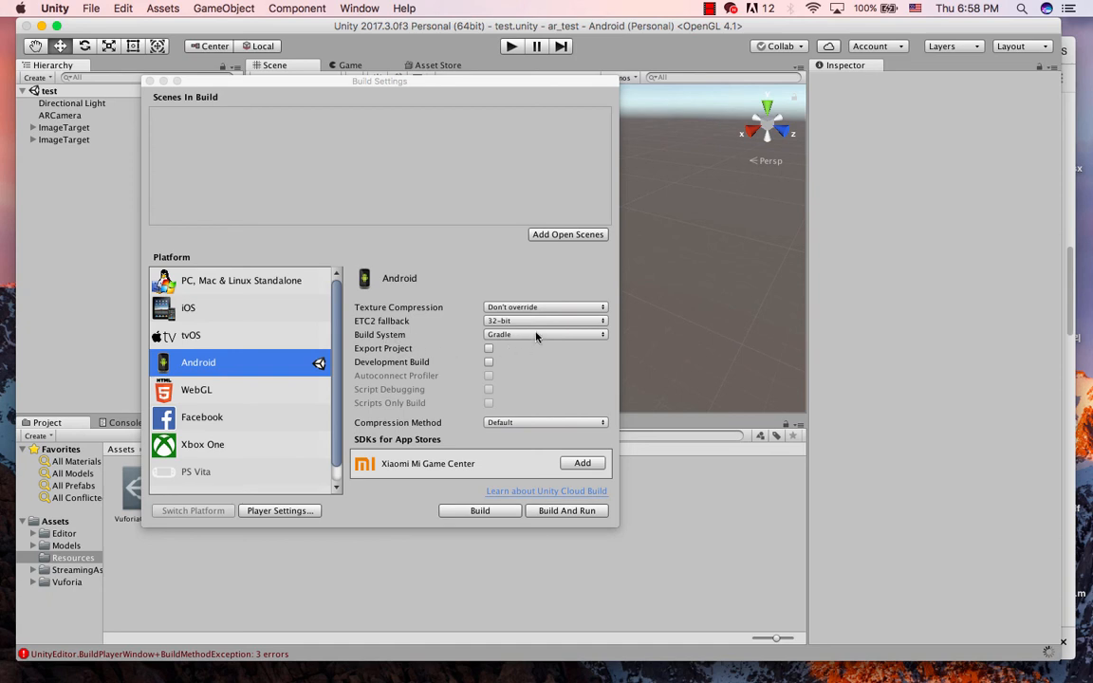
- Set the Build System to Internal and build the app as test in ar_test with the highest installed SDK Build Tools
left_click(600, 336)
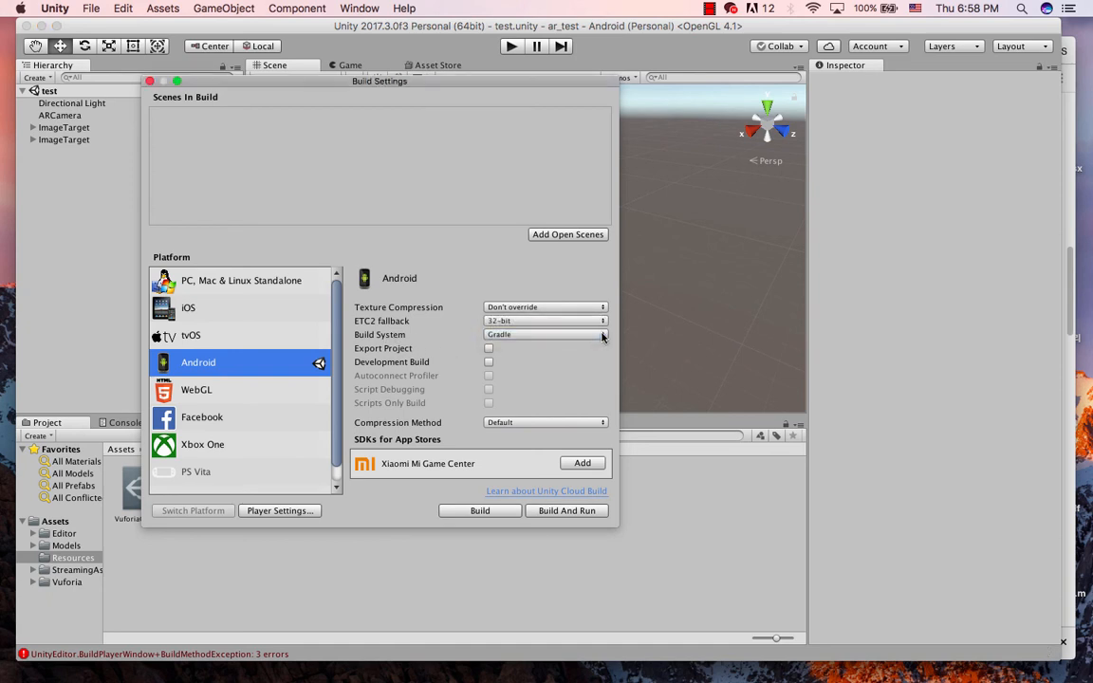
left_click(598, 322)
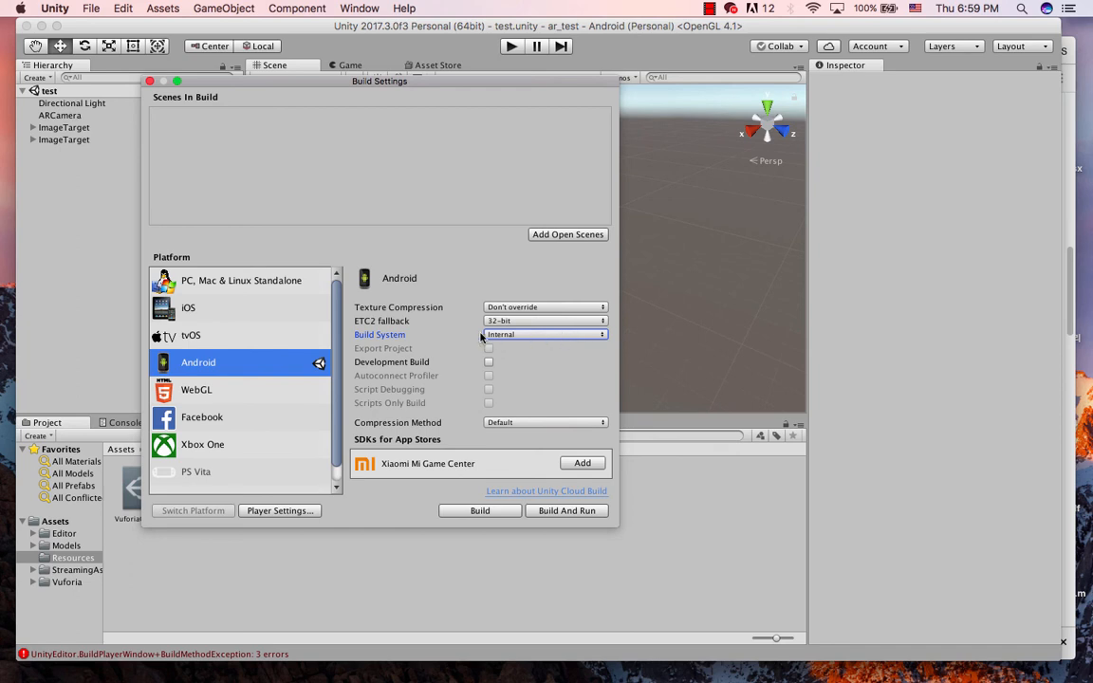
left_click(483, 511)
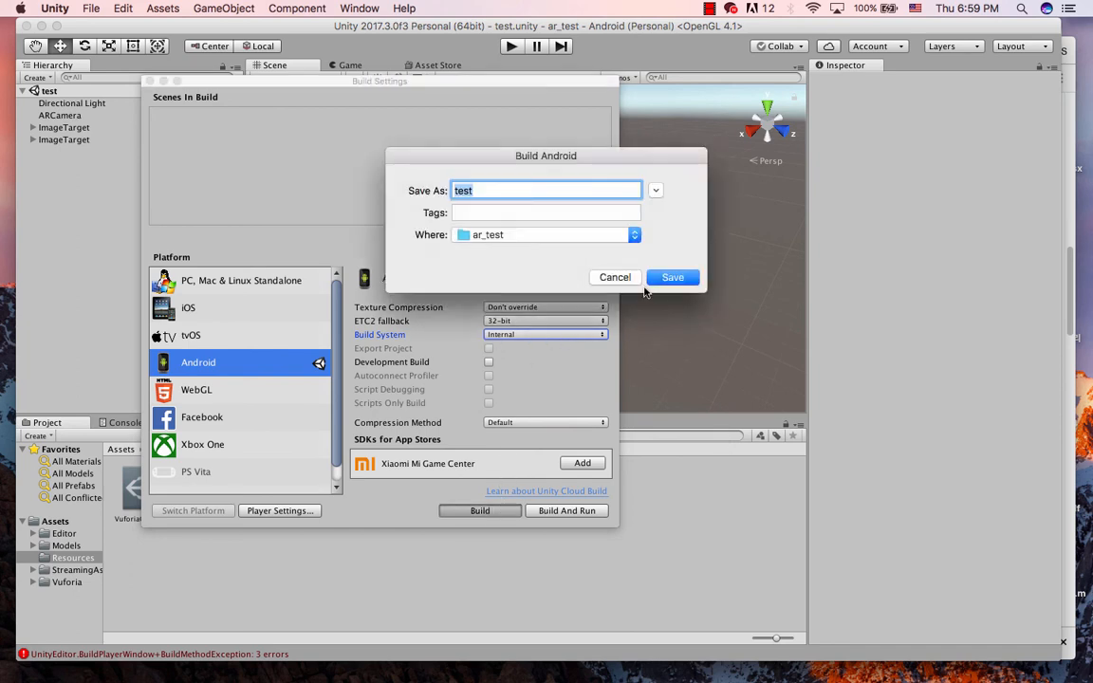
left_click(664, 281)
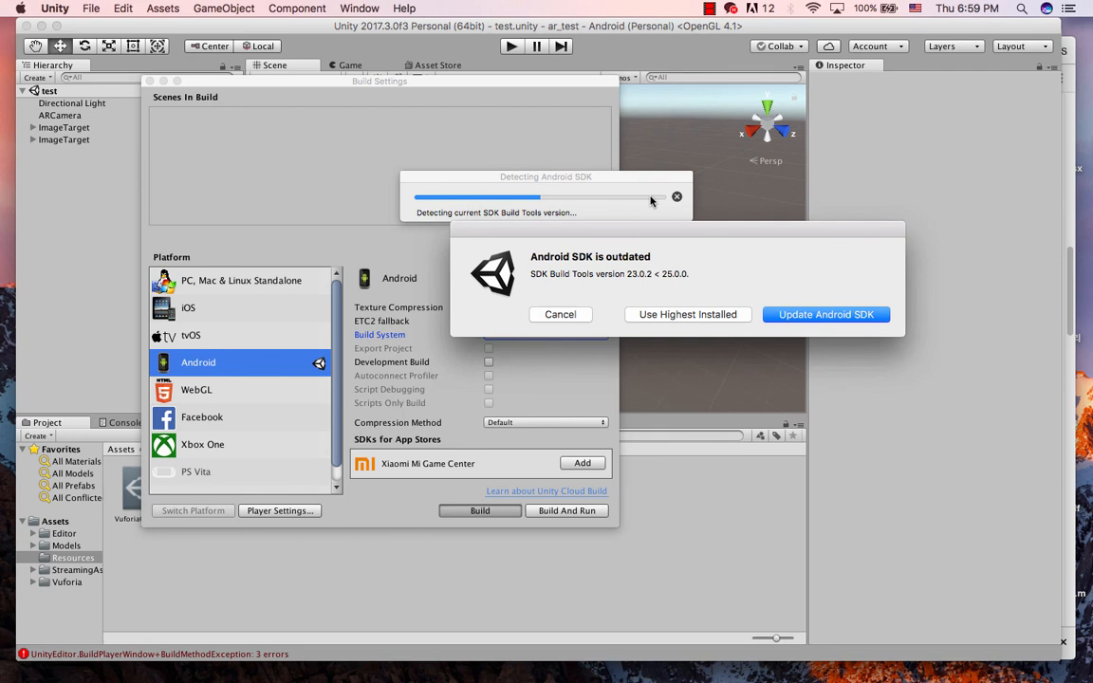
left_click(669, 314)
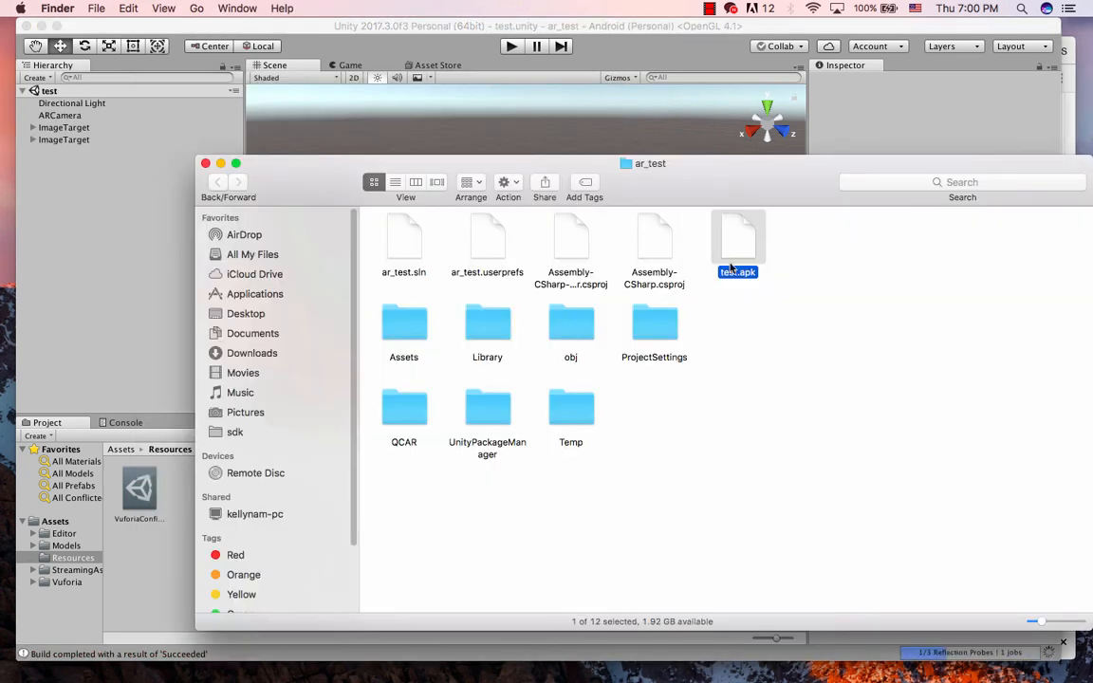
- Set test.apk apart from the other files in the ar_test folder and shift the Finder window slightly upward
left_click_drag(745, 245, 807, 346)
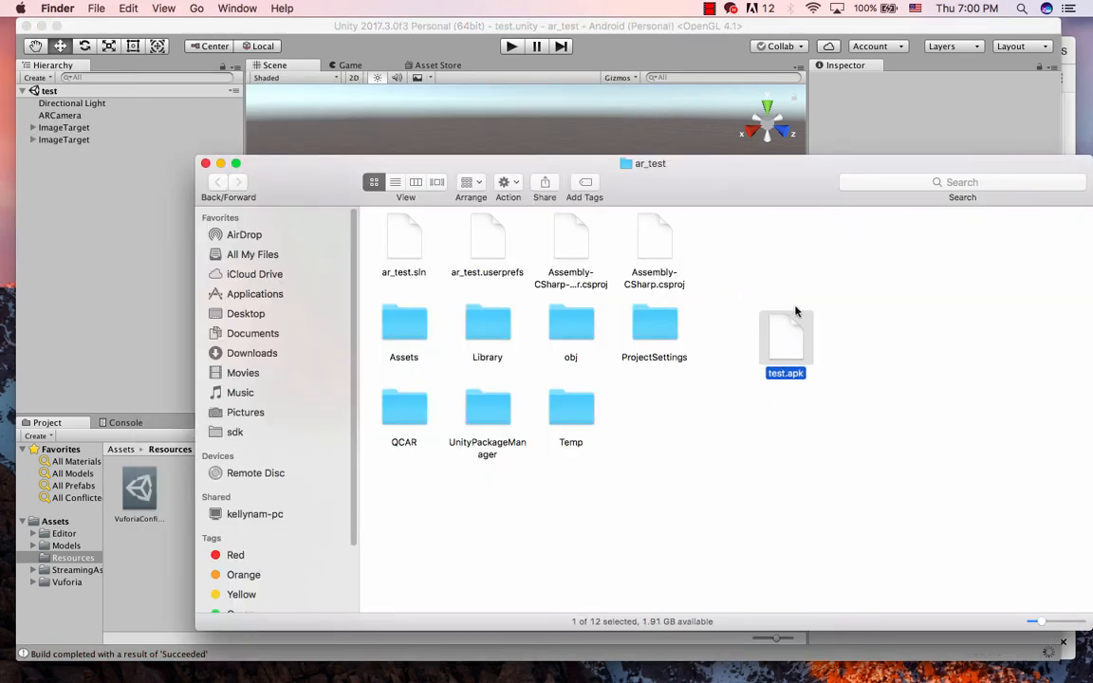
mouse_move(733, 183)
left_mouse_down()
mouse_move(723, 176)
mouse_move(730, 164)
left_mouse_up()
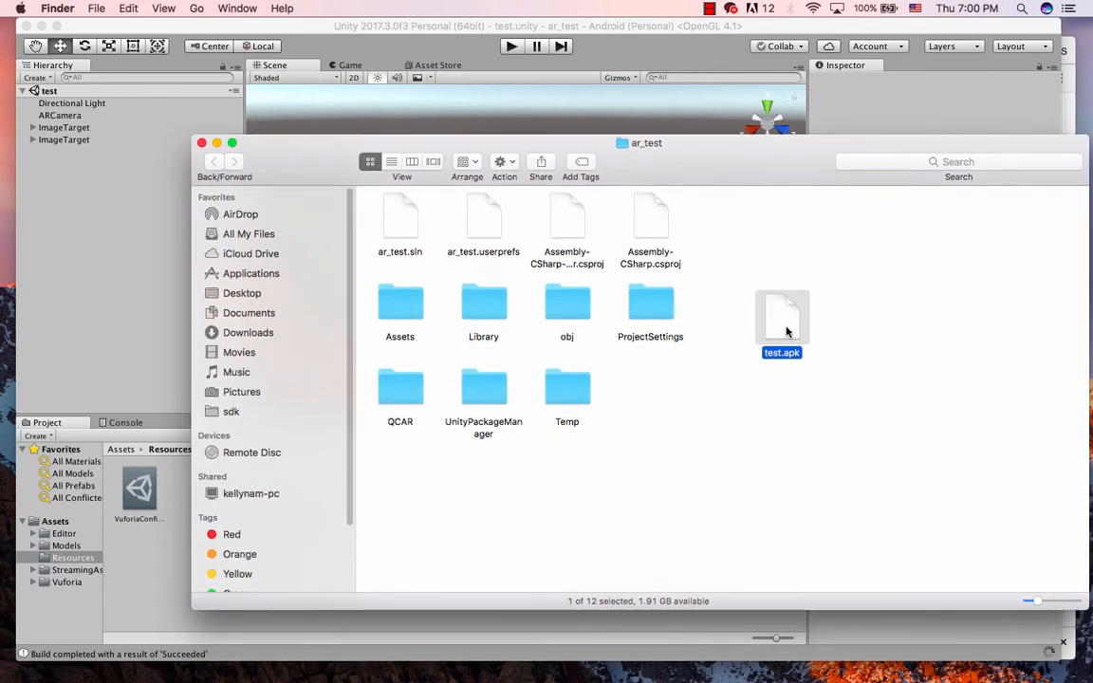